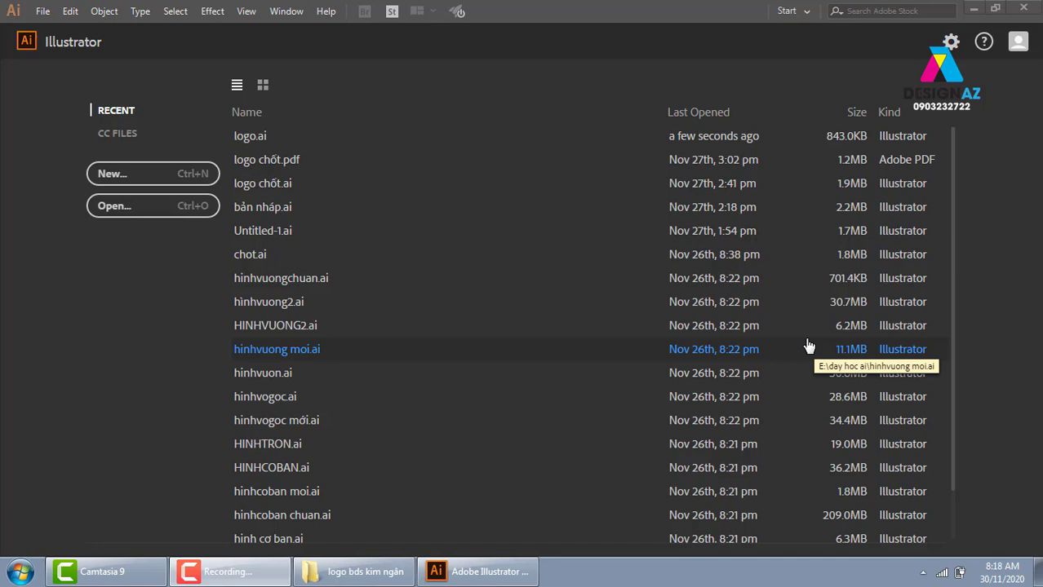
Step: Start a new document from the A4 21 × 29.7 cm preset with one portrait CMYK artboard
left_click(196, 175)
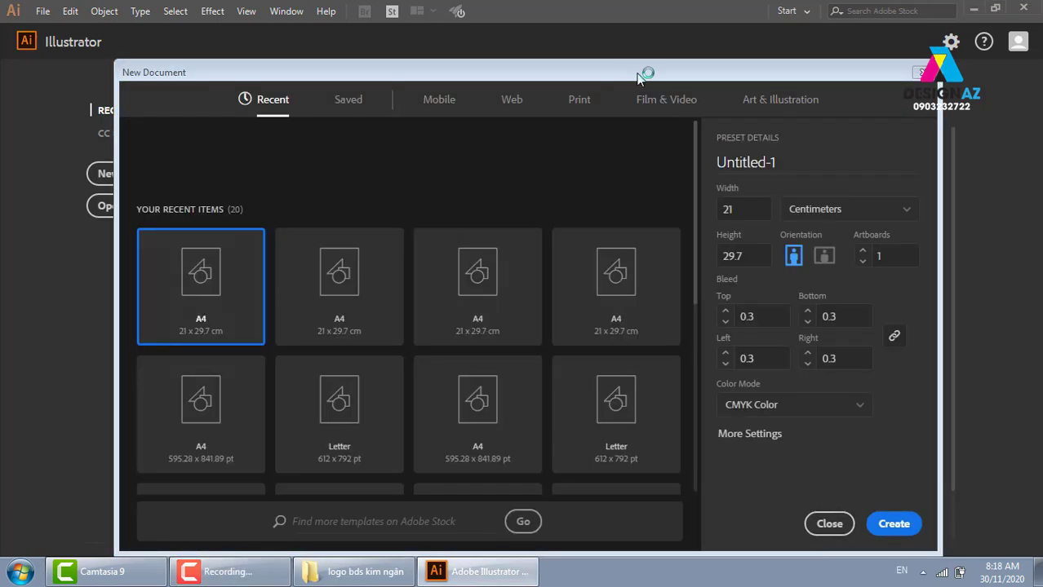
left_click(894, 524)
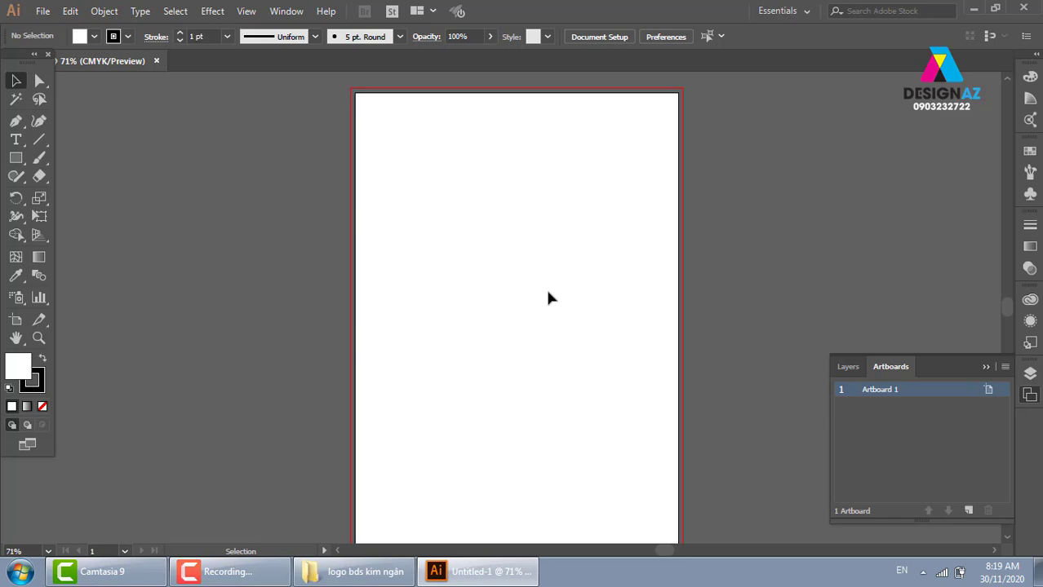
Step: Place a text object near the artboard's top-left and type 1967
left_click_drag(526, 245, 412, 212)
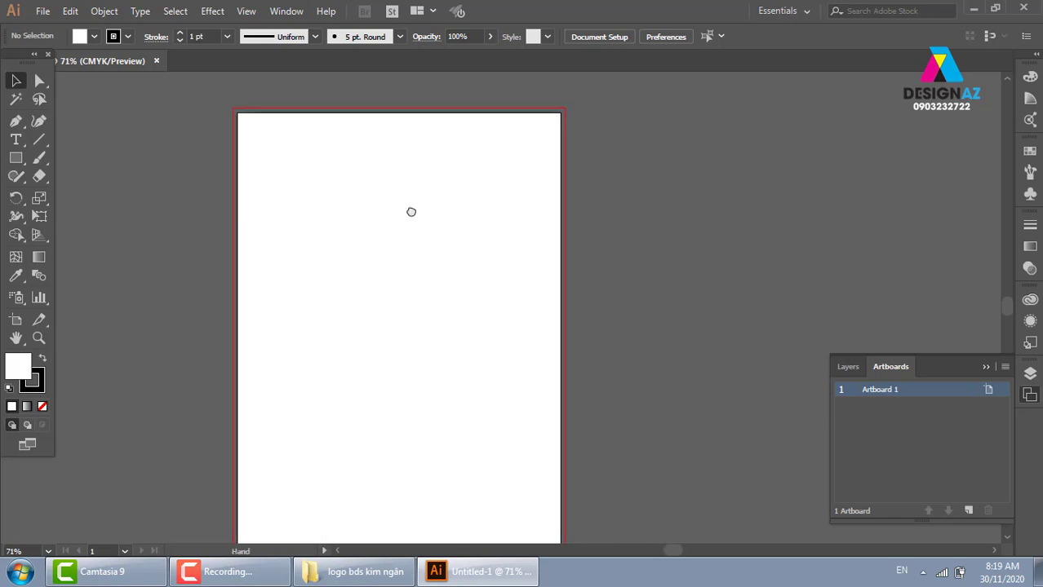
left_click(15, 140)
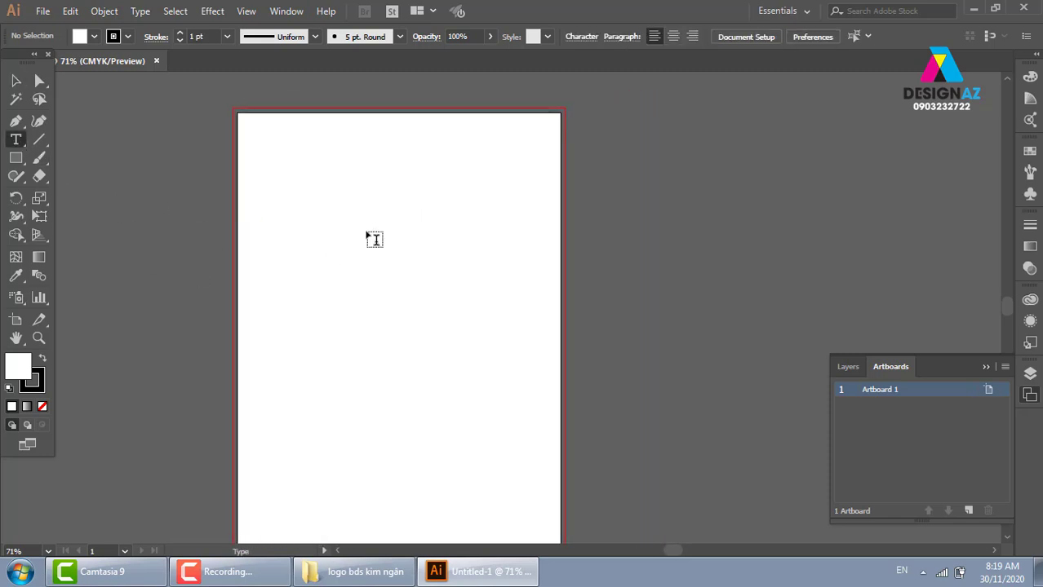
key("v")
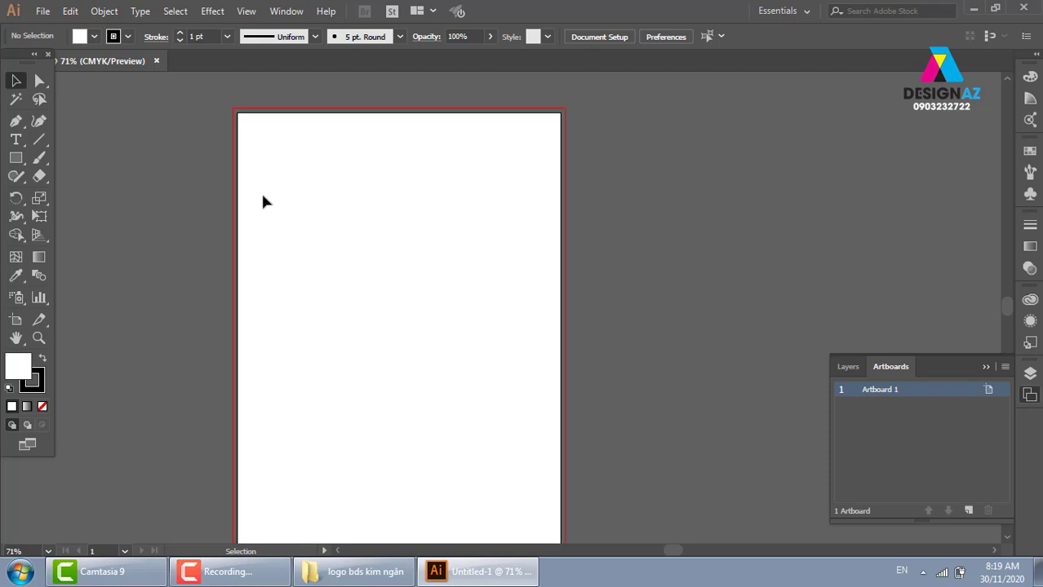
left_click(16, 139)
left_click(290, 156)
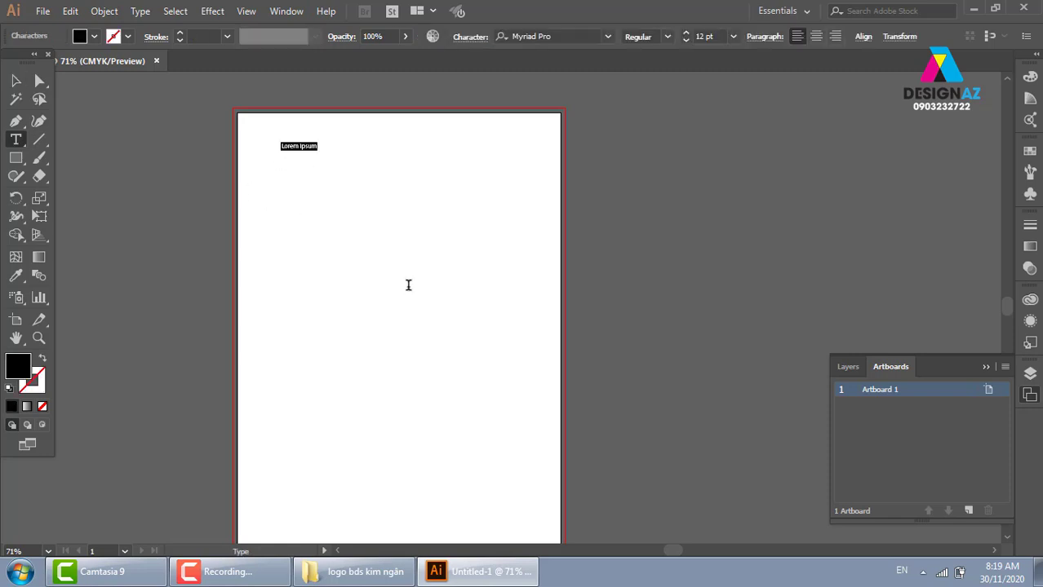
key("BackSpace")
type("1967")
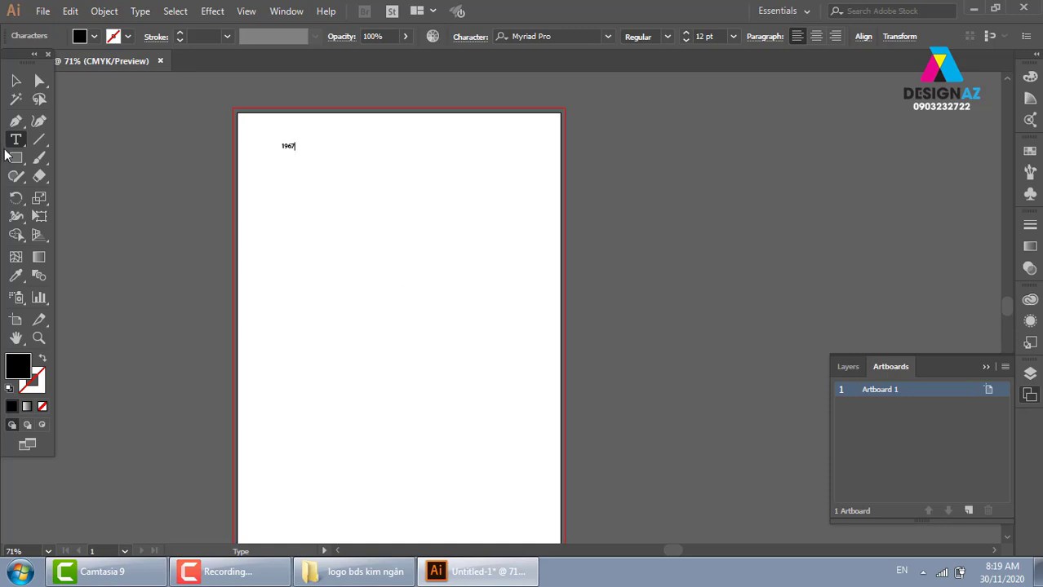
Step: Enlarge the 1967 text to about 74 pt and centre it near the top
left_click(15, 80)
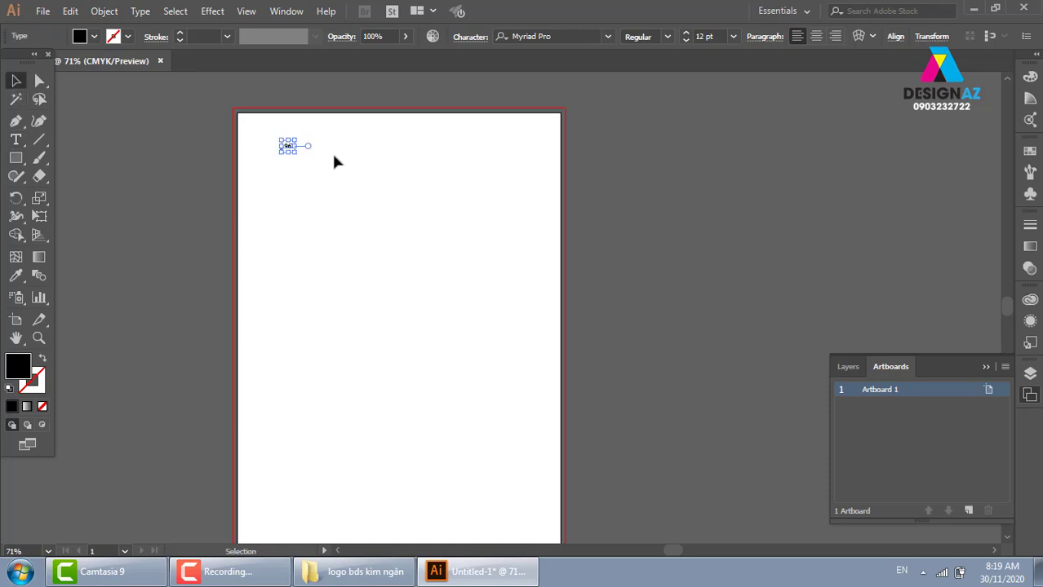
mouse_move(294, 153)
left_mouse_down()
mouse_move(368, 195)
mouse_move(406, 161)
left_mouse_up()
left_click(216, 98)
key("z")
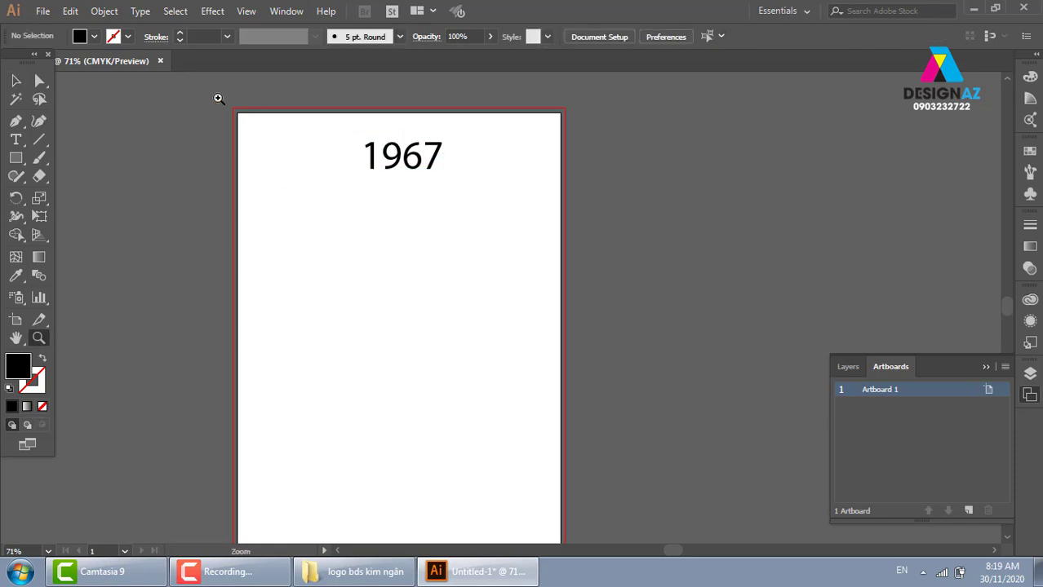
left_click_drag(308, 119, 581, 323)
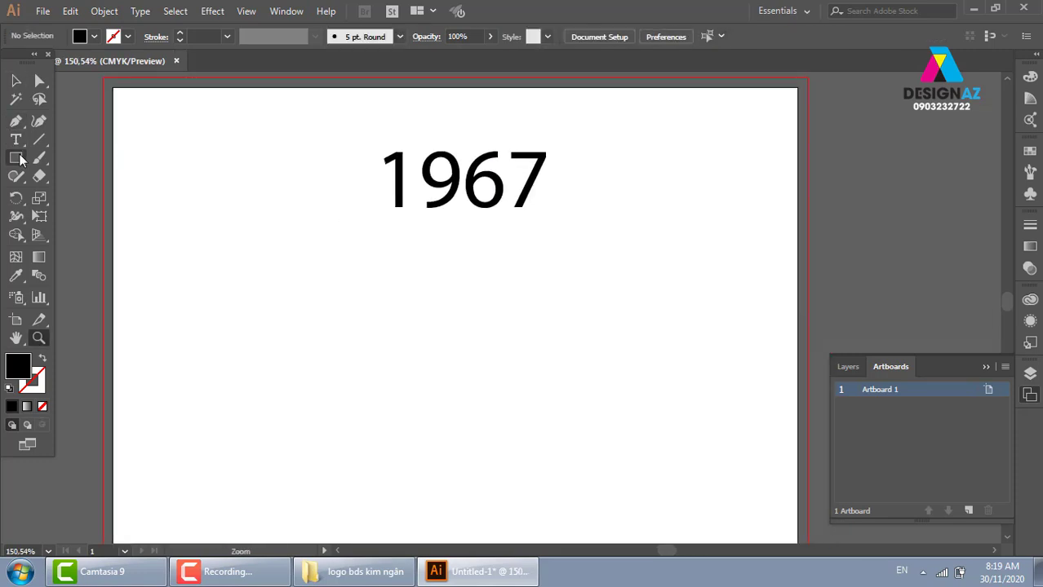
Step: Draw a black square below 1967 and duplicate it just to its right
left_click(16, 158)
left_click_drag(253, 255, 300, 301)
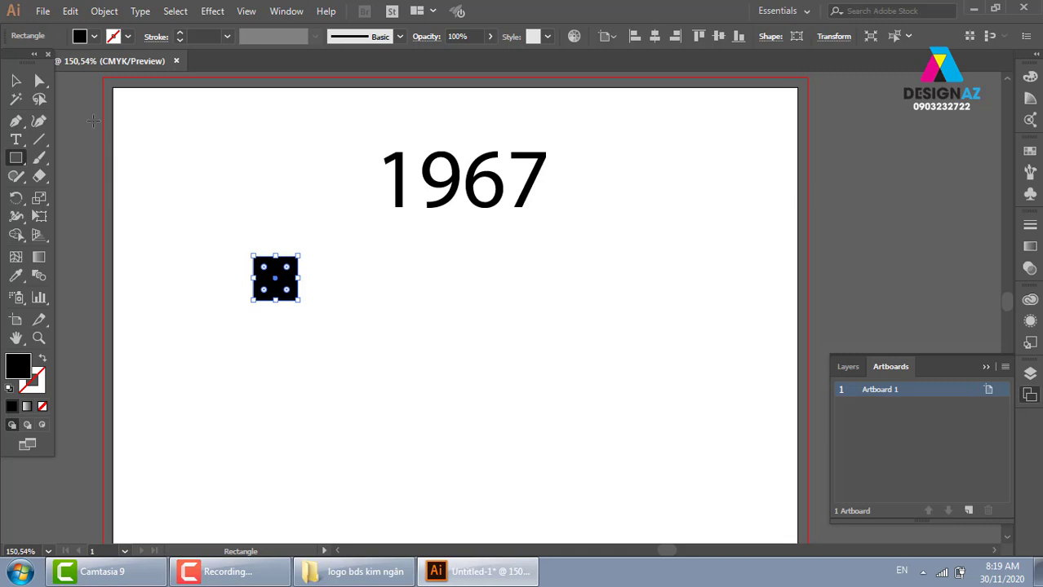
left_click(17, 81)
left_click(245, 228)
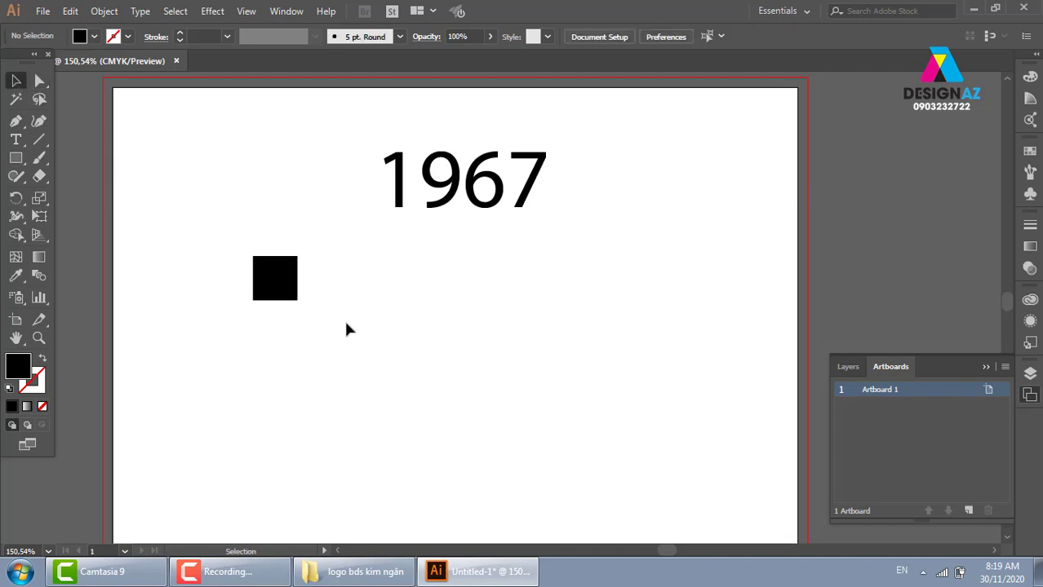
left_click_drag(284, 289, 342, 289, "alt")
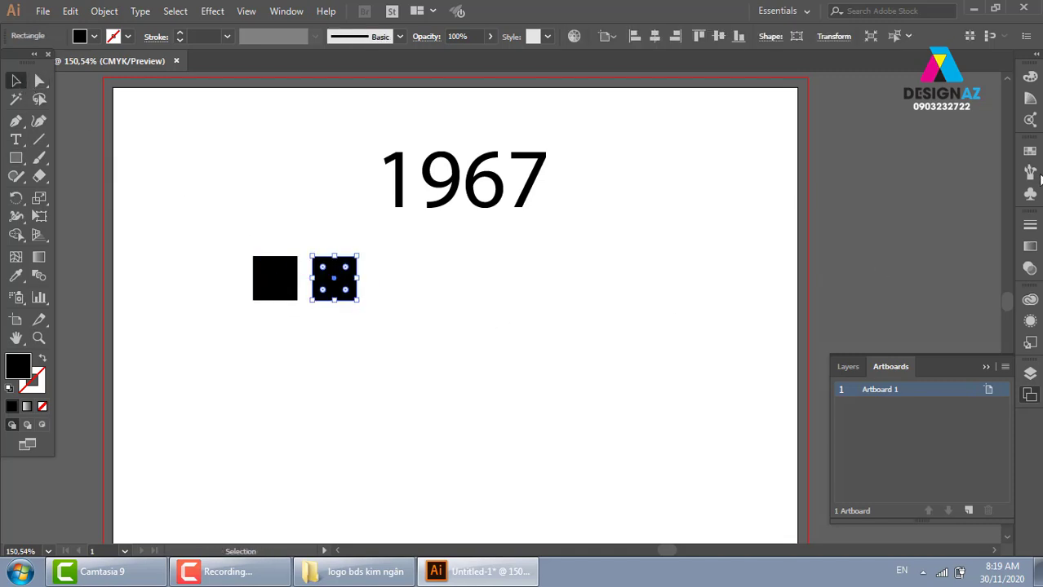
Step: Colour the second square orange, copy it further right, and make the third navy
left_click(1030, 153)
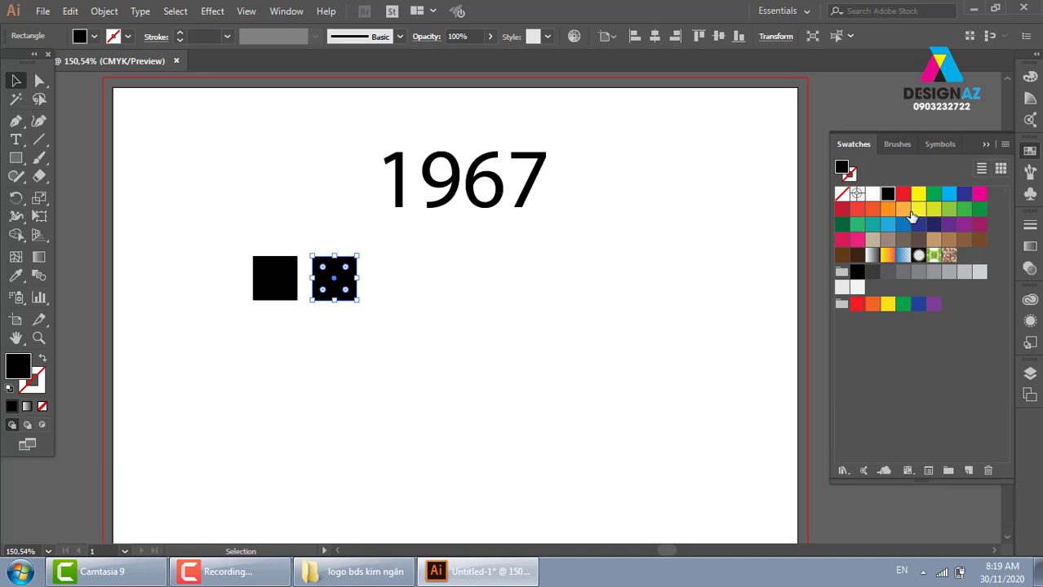
left_click(902, 209)
left_click(561, 333)
left_click_drag(350, 285, 405, 285, "alt")
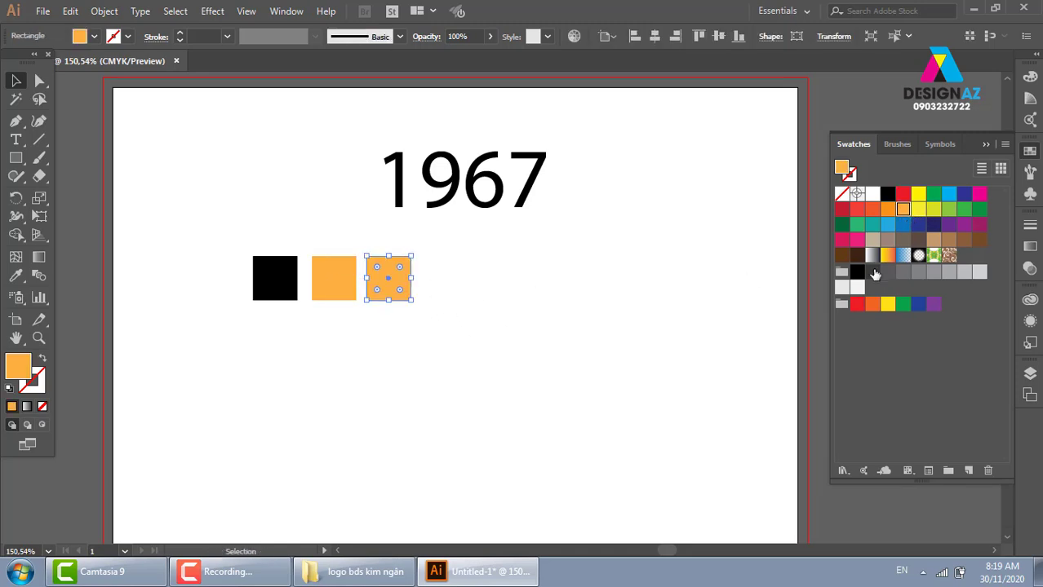
left_click(933, 224)
left_click(457, 343)
Step: Select the row of three squares and cancel an attempted duplicate of it
left_click_drag(221, 245, 436, 299)
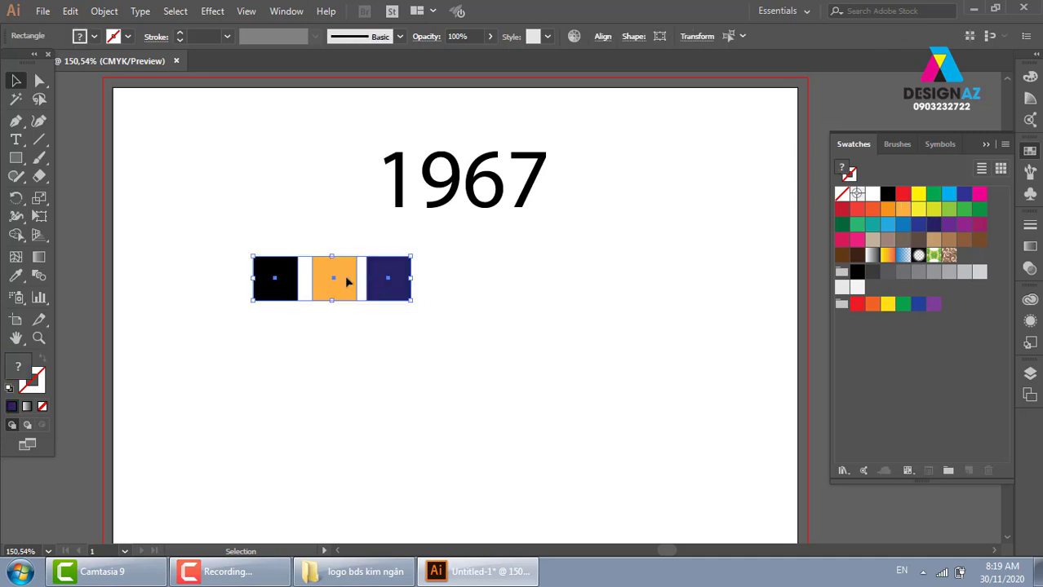
left_click_drag(341, 278, 462, 278, "alt")
key("Escape")
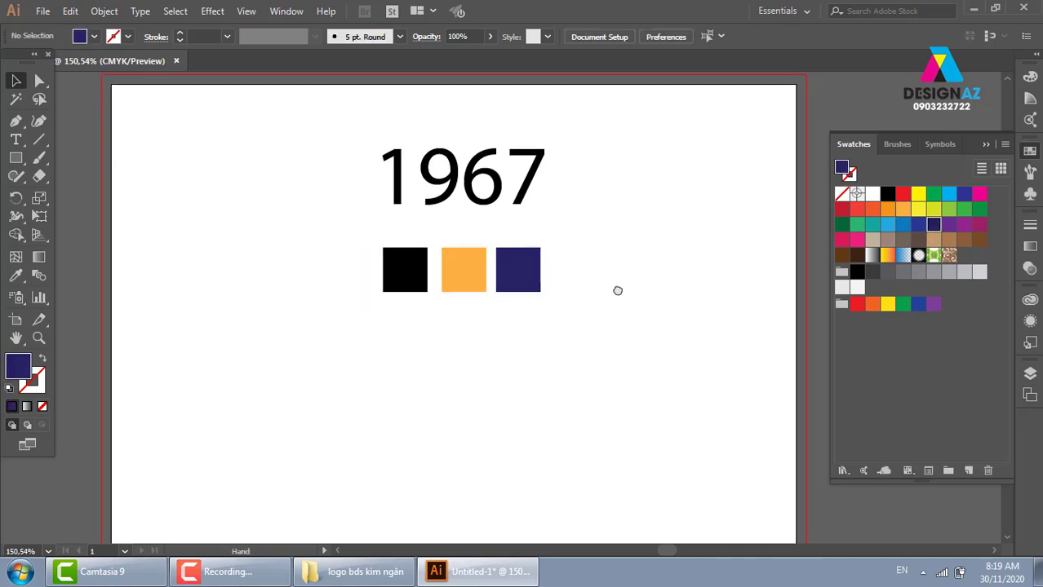
scroll(617, 289, "down", 1)
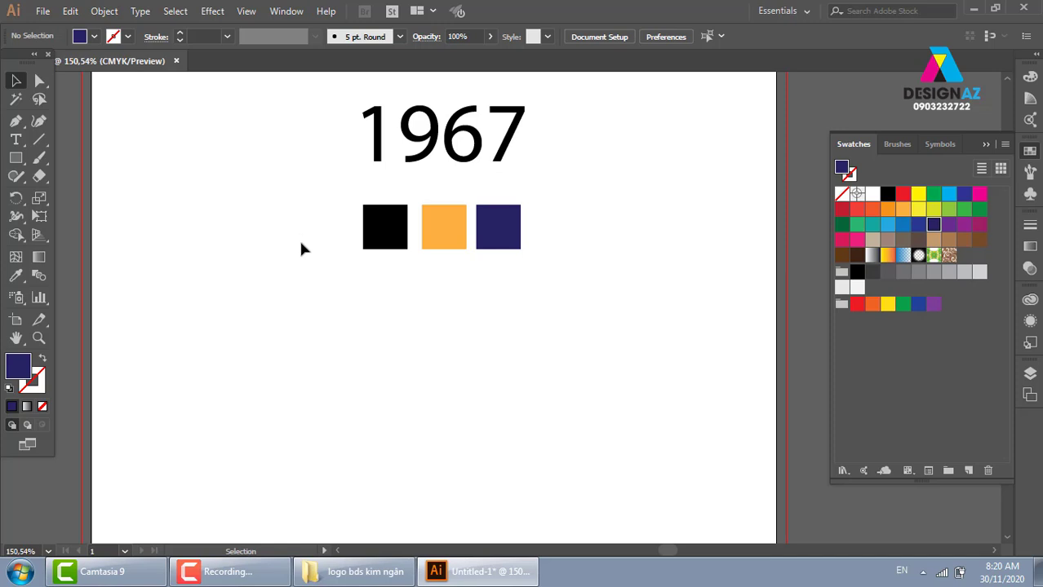
left_click(427, 237)
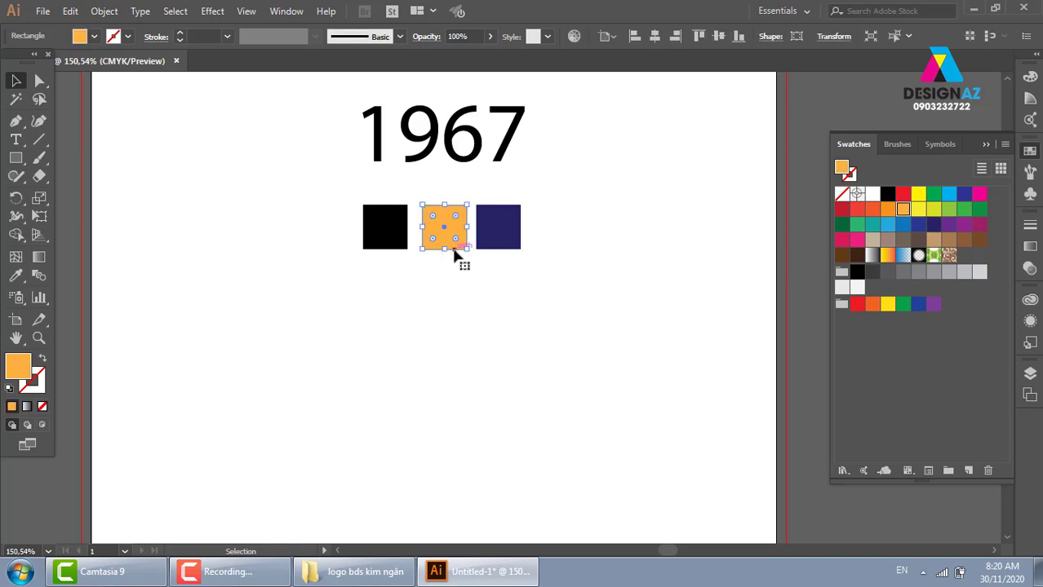
left_click(462, 293)
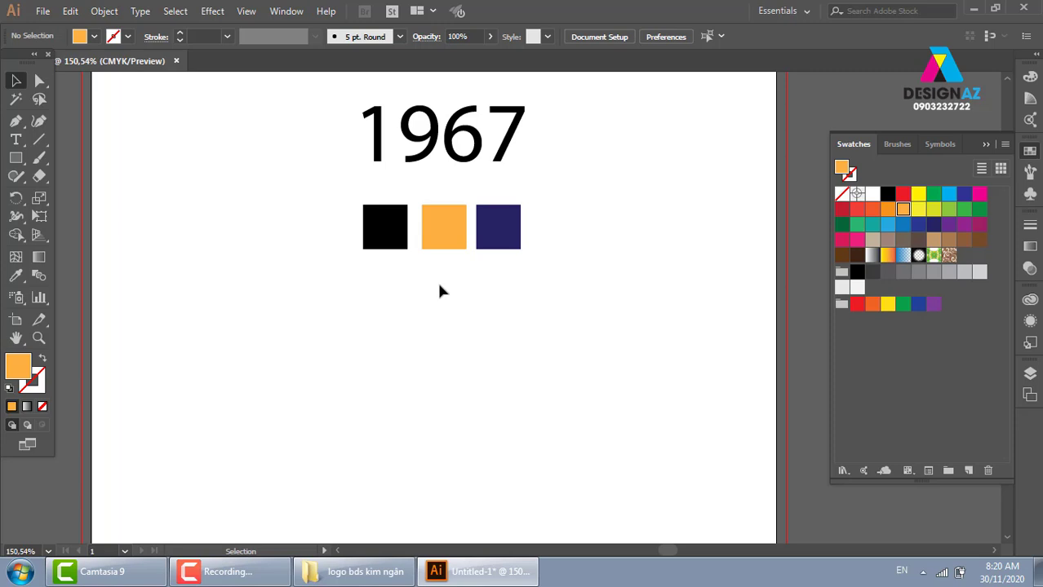
left_click_drag(478, 350, 492, 312)
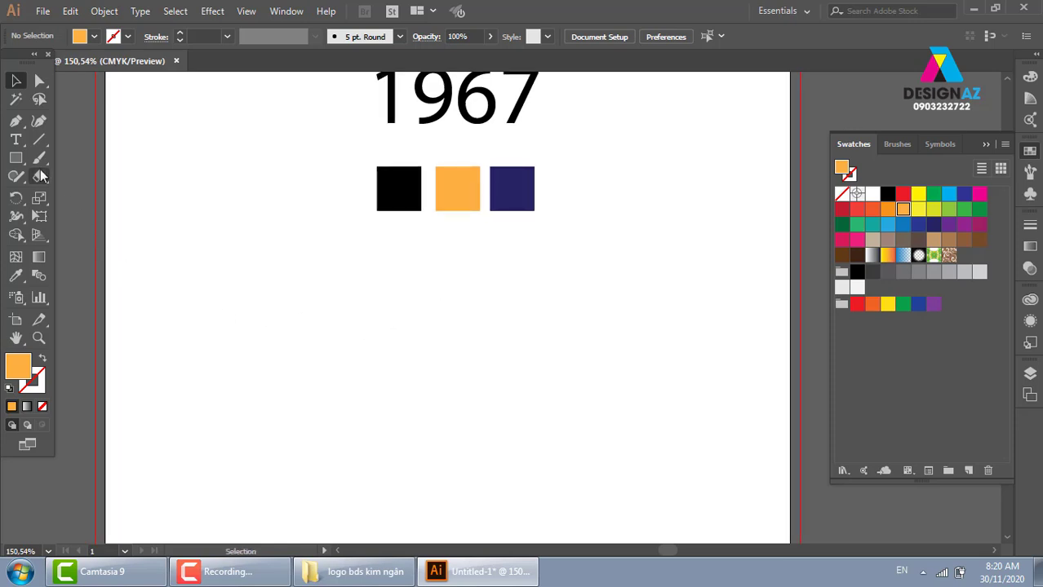
left_click(16, 158)
left_click_drag(20, 162, 68, 204)
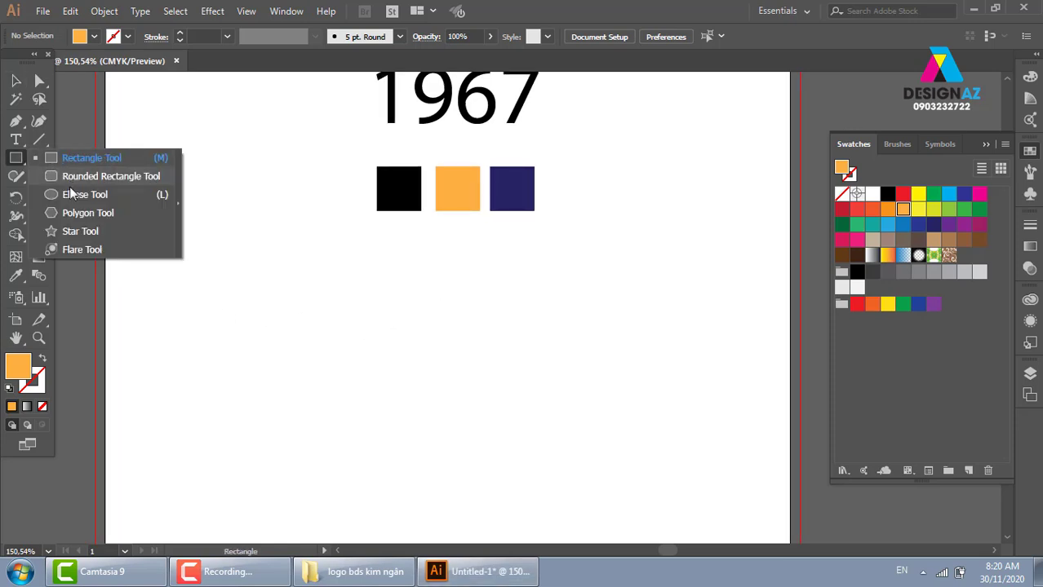
left_click_drag(309, 301, 321, 242)
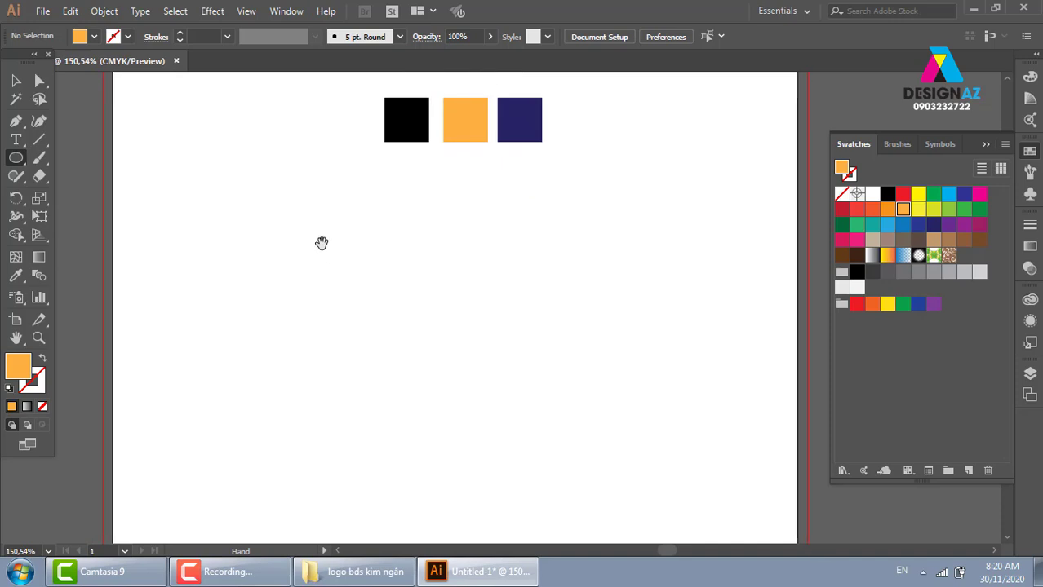
left_click_drag(196, 190, 354, 315)
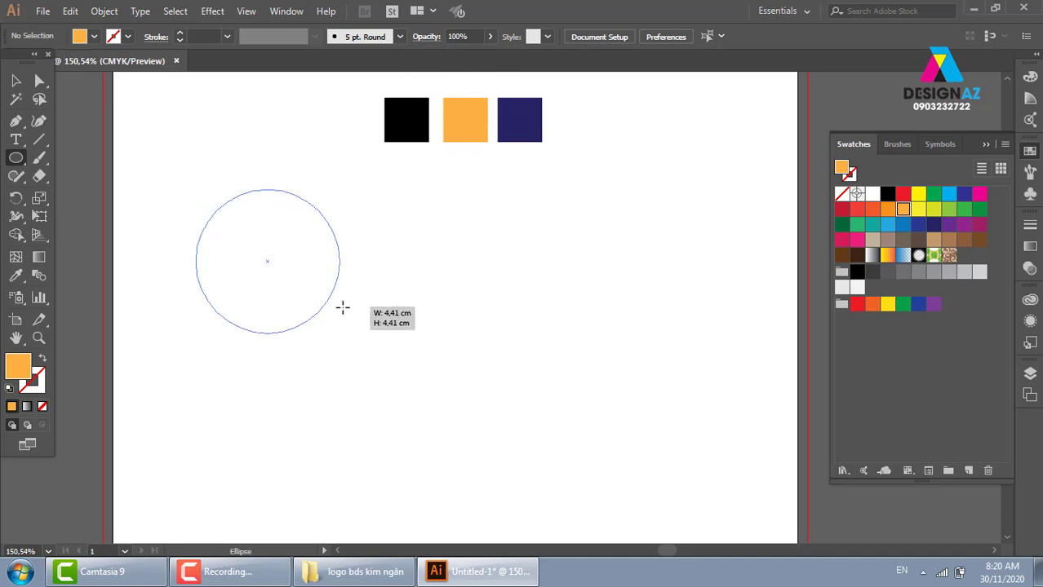
left_click(16, 81)
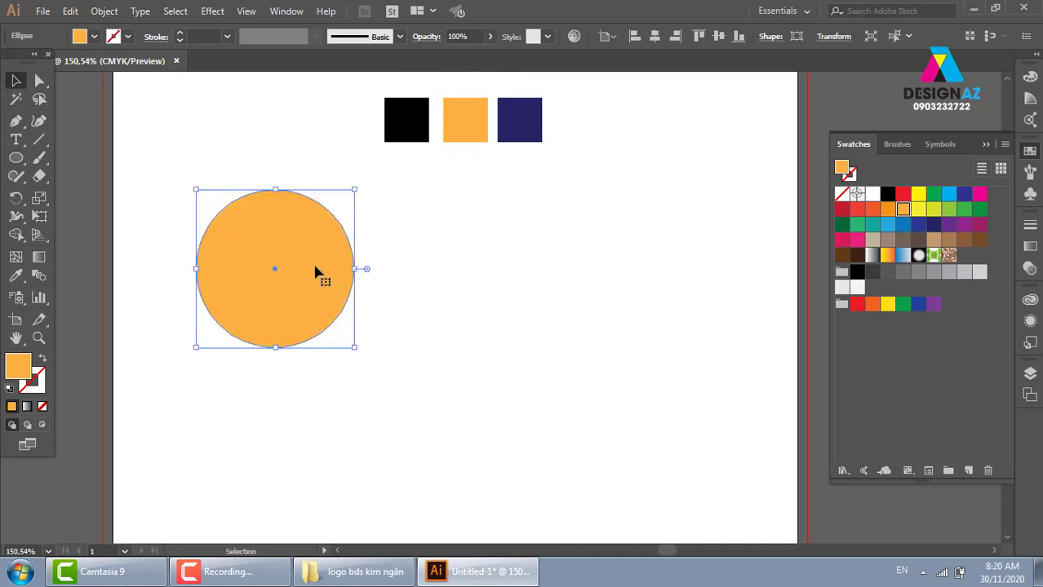
left_click_drag(313, 270, 288, 243)
left_click(484, 318)
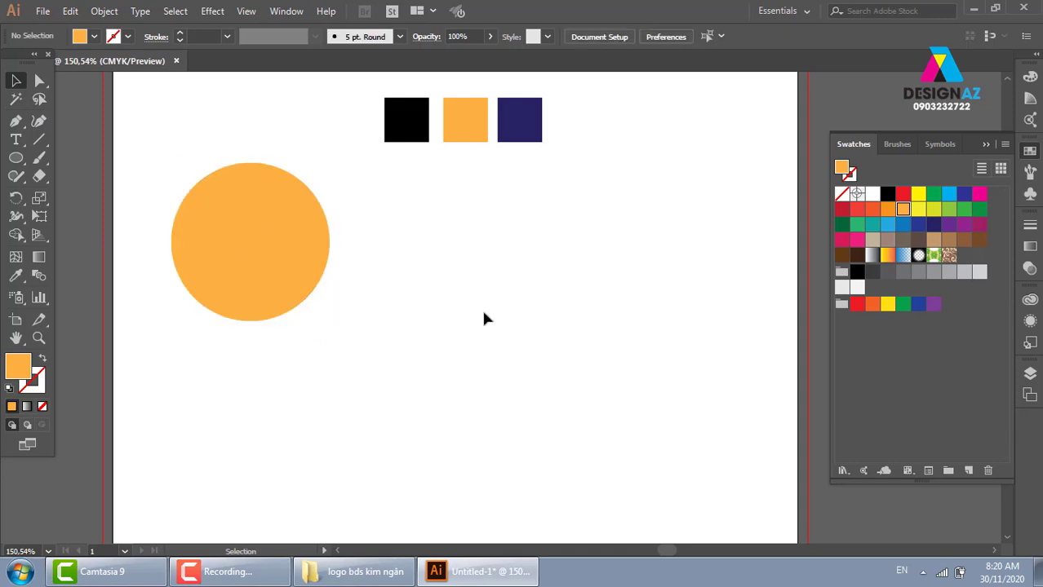
left_click(300, 273)
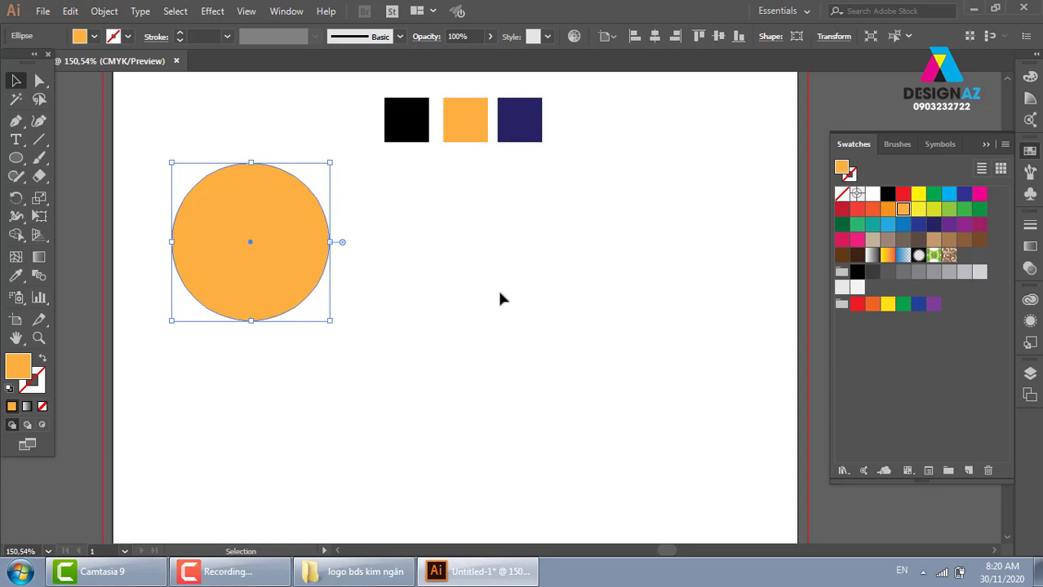
left_click(502, 295)
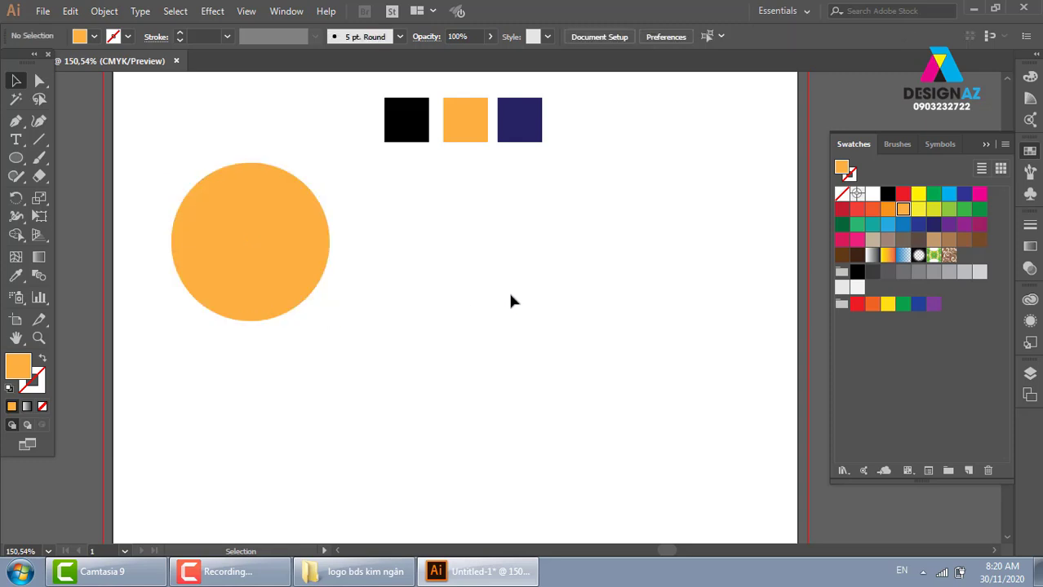
left_click_drag(571, 302, 526, 377)
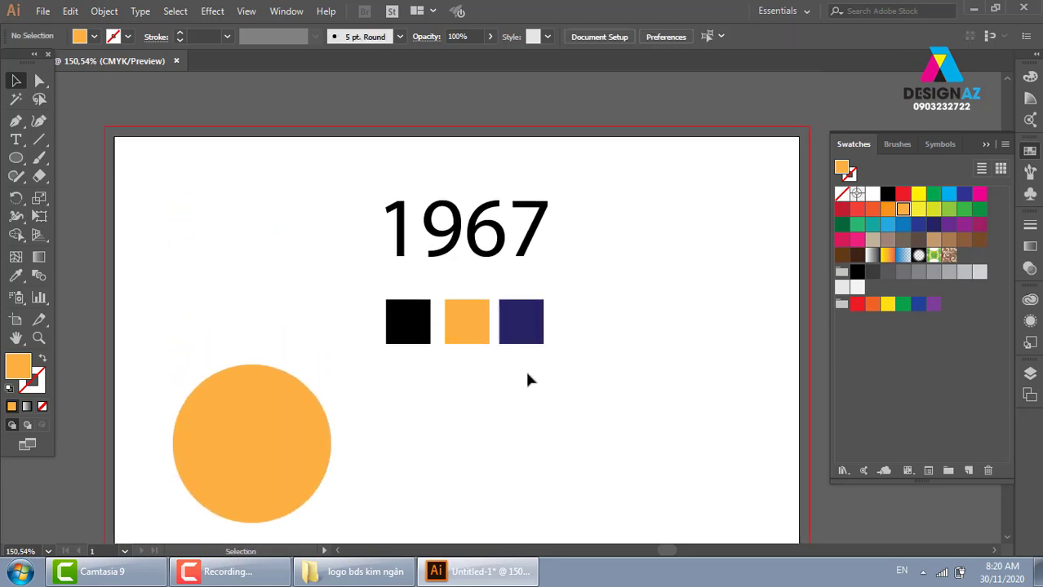
left_click_drag(496, 420, 495, 372)
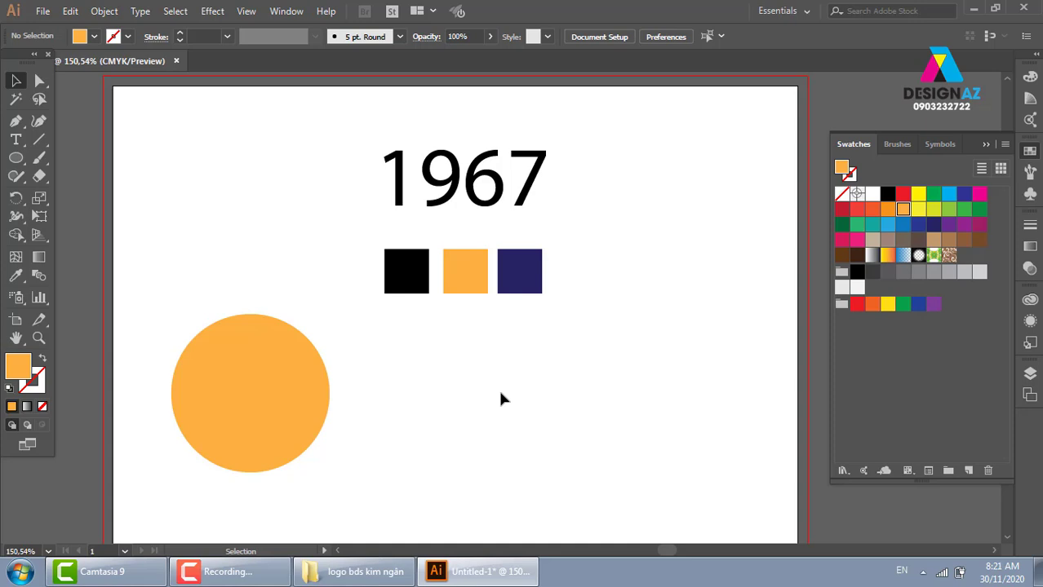
left_click_drag(441, 385, 456, 322)
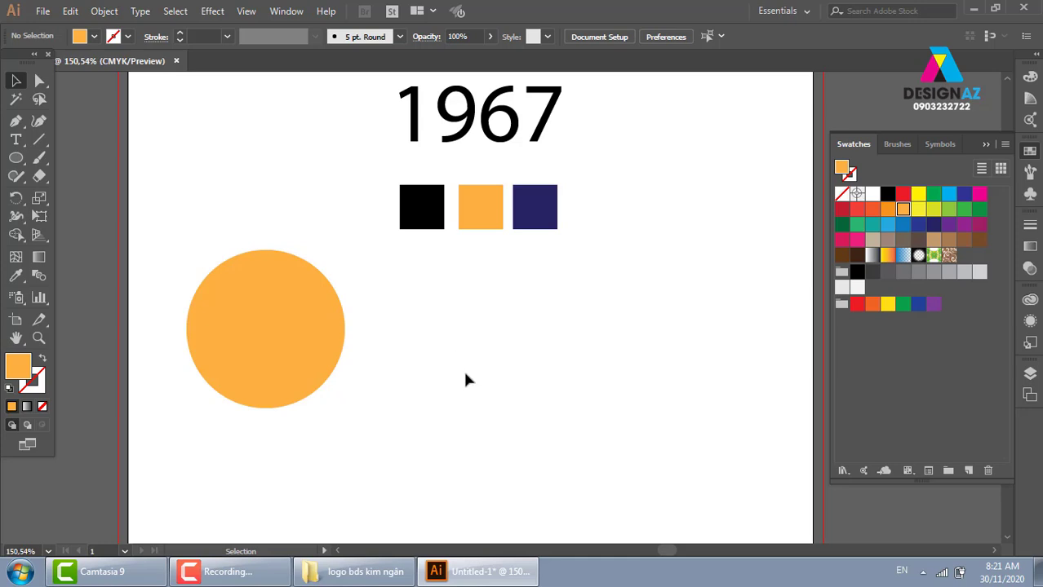
scroll(466, 327, "down", 2)
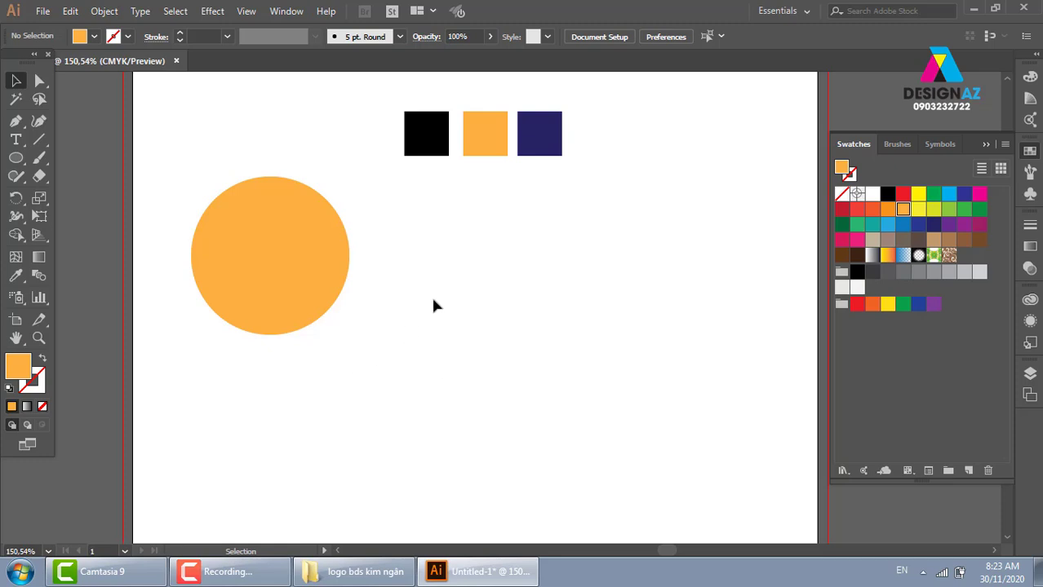
Step: Nudge the orange circle down-left and draw a rounded-rectangle square to its right
left_click_drag(258, 260, 242, 288)
left_click(398, 262)
left_click_drag(392, 333, 423, 331)
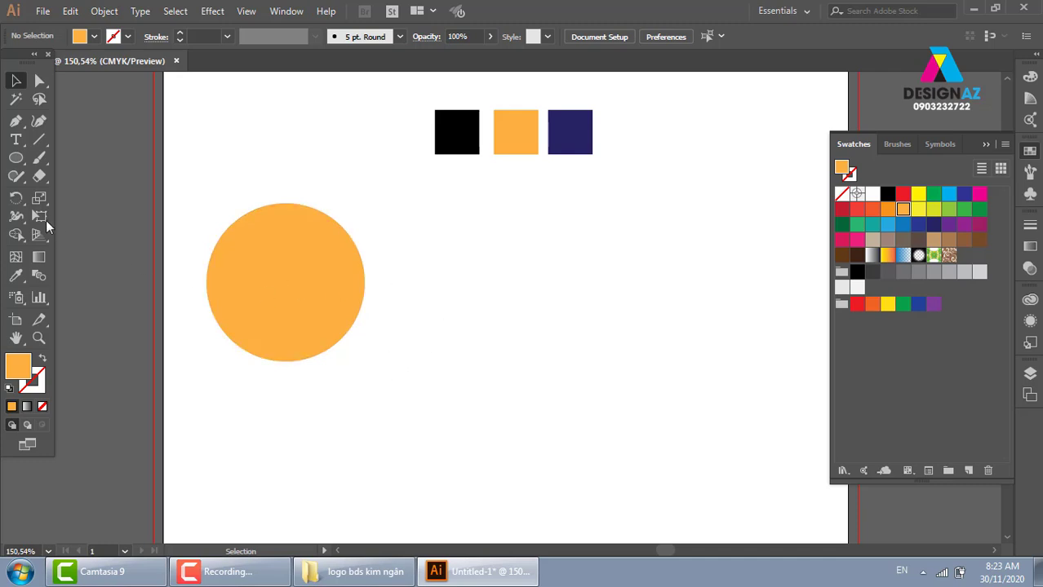
left_click(16, 157)
left_click(69, 178)
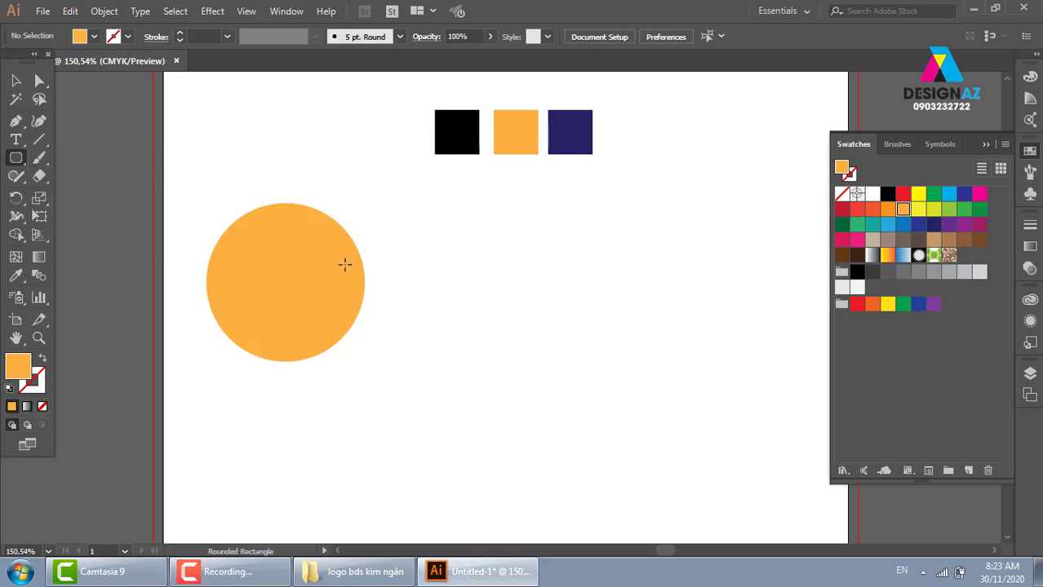
left_click_drag(426, 245, 475, 302)
mouse_move(517, 237)
left_mouse_down()
mouse_move(622, 320)
mouse_move(666, 385)
mouse_move(665, 405)
mouse_move(649, 352)
mouse_move(636, 338)
mouse_move(642, 384)
mouse_move(614, 319)
mouse_move(636, 342)
mouse_move(576, 396)
left_mouse_up()
key("Down")
key("Down")
key("Down")
key("Down")
key("Down")
key("Down")
key("Down")
key("Down")
key("Down")
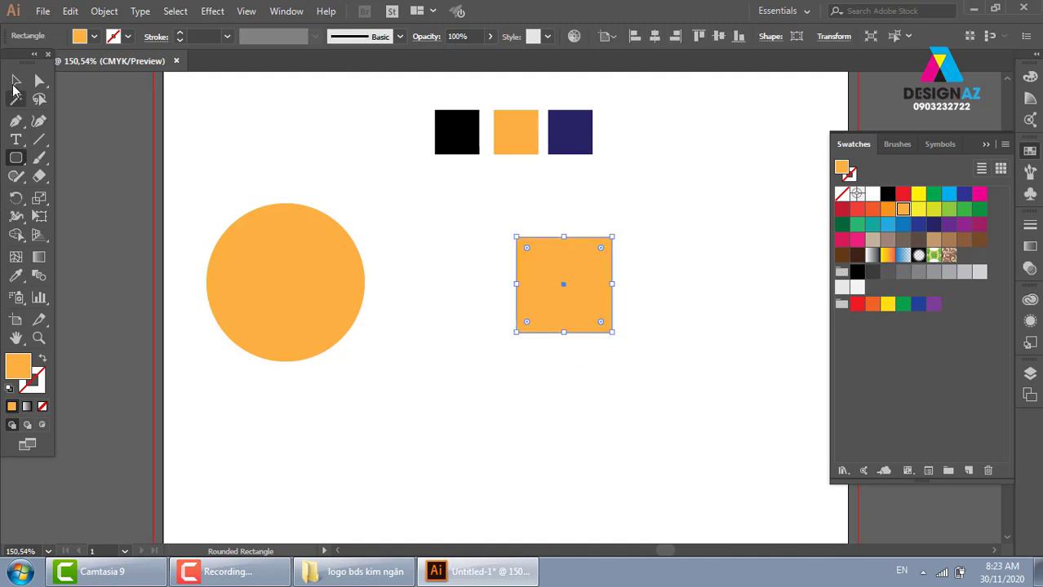
key("v")
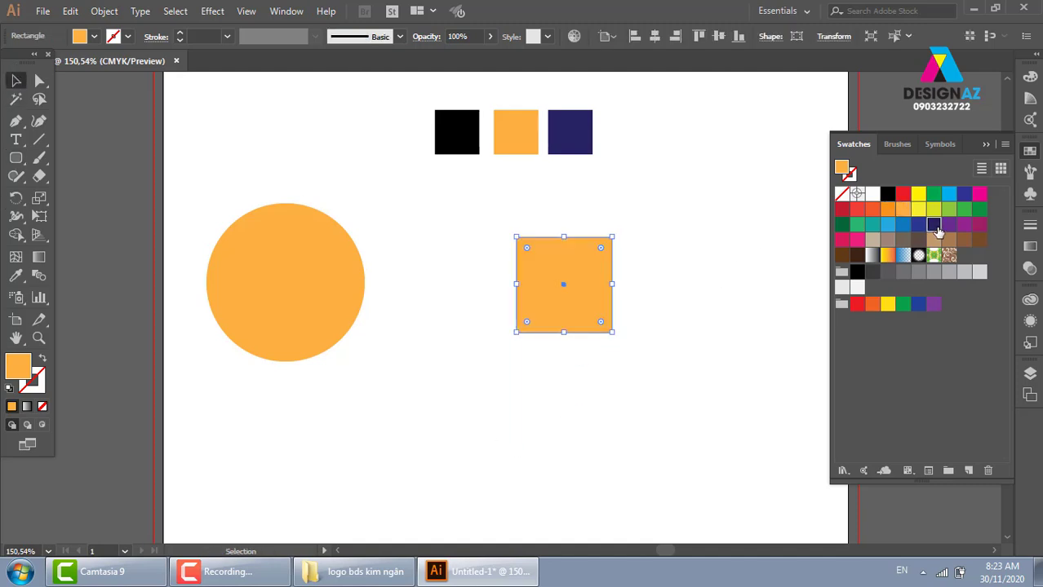
Step: Fill the new square navy and centre it horizontally on the orange circle
left_click(933, 224)
left_click_drag(597, 270, 306, 269)
left_click(303, 233, "shift")
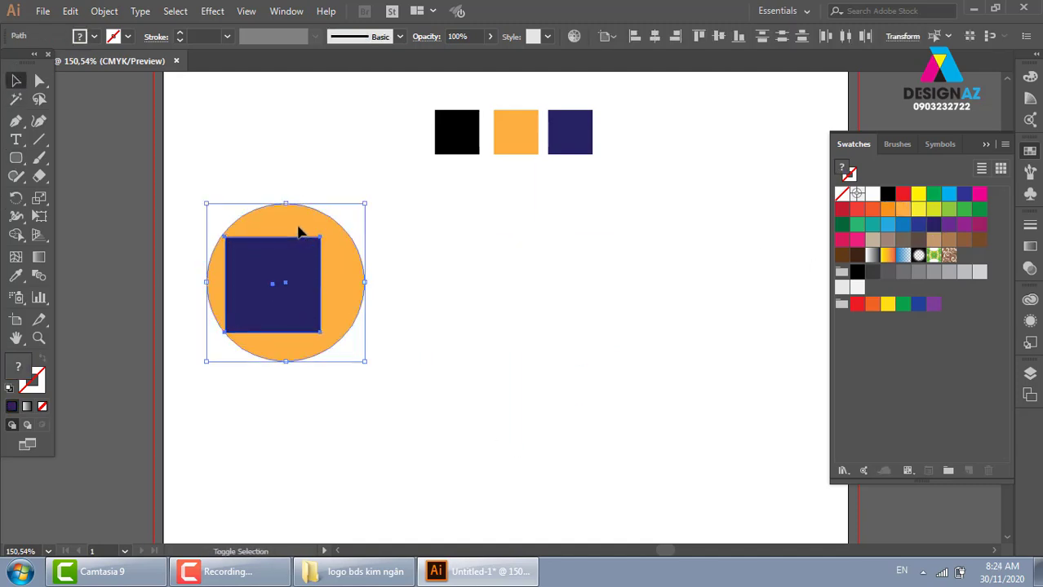
left_click(655, 36)
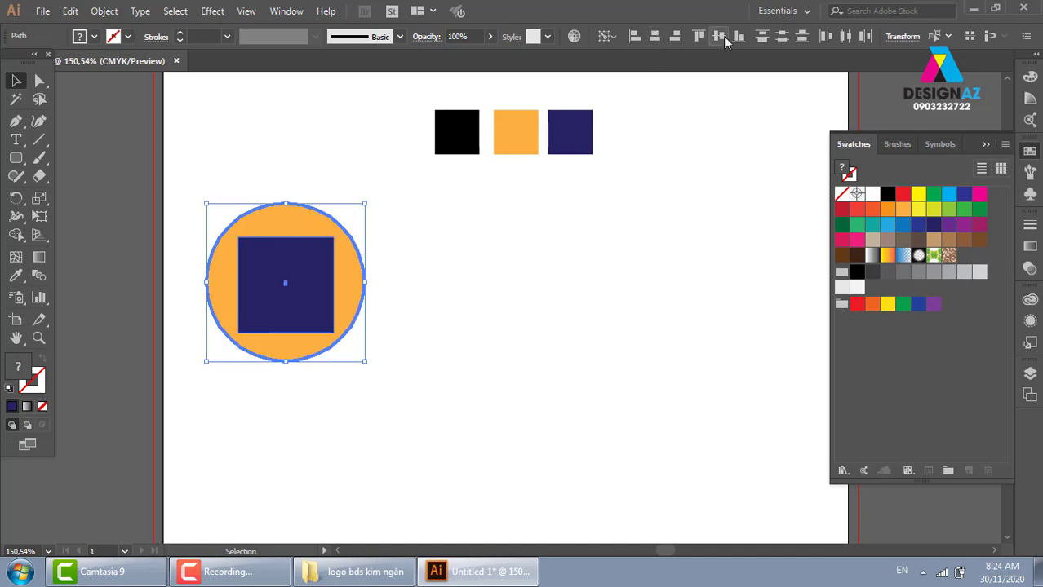
left_click(649, 216)
Step: Shrink the navy square around its centre to fit inside the circle
left_click(330, 263)
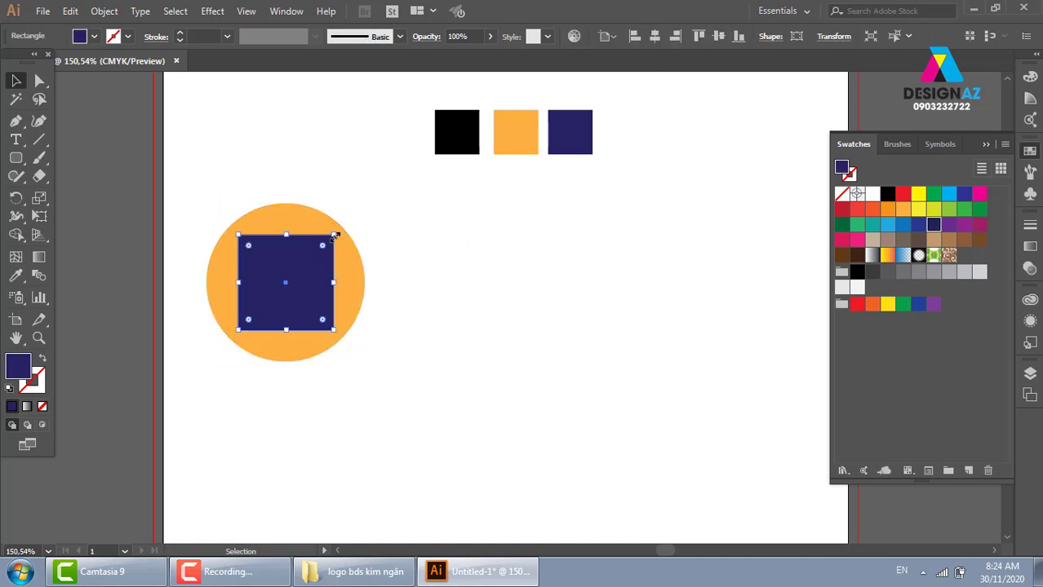
left_click_drag(333, 236, 317, 242)
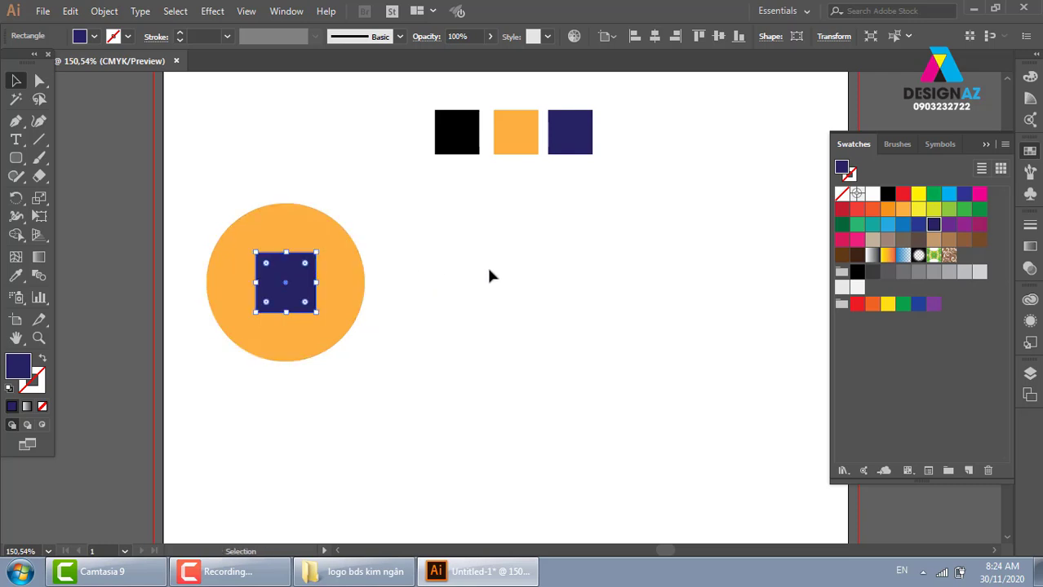
left_click(488, 275)
key("z")
left_click(489, 422)
left_click_drag(489, 422, 496, 317)
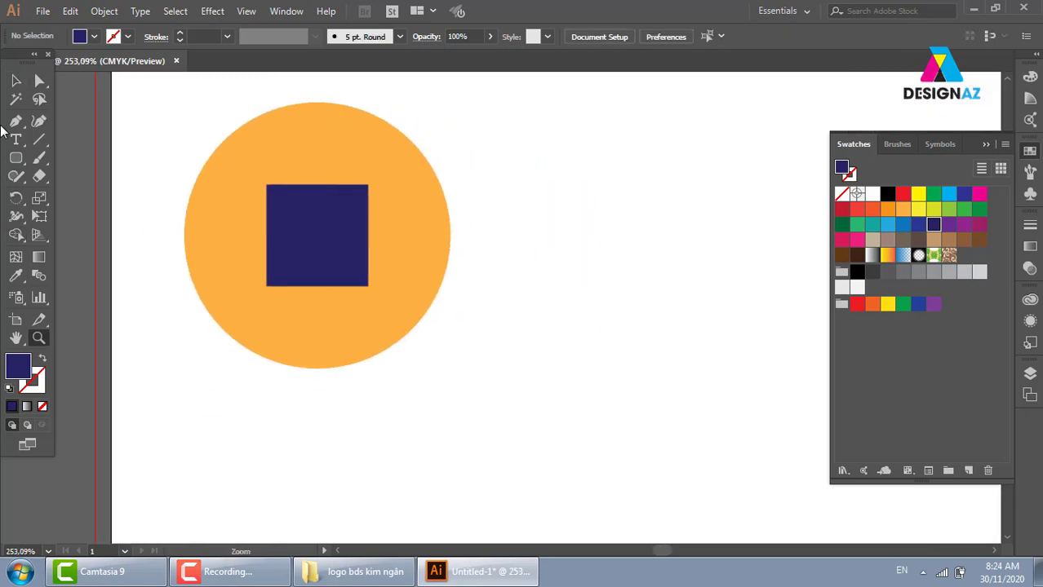
Step: Round the navy square's corners to 0.28 cm and select it together with the circle
left_click(15, 81)
left_click(341, 218)
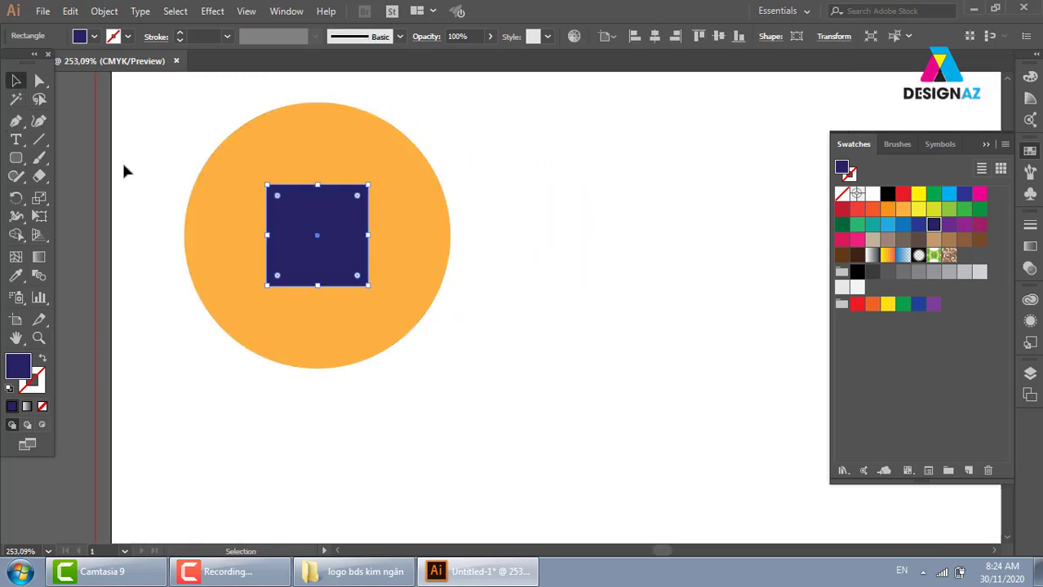
left_click_drag(357, 197, 354, 204)
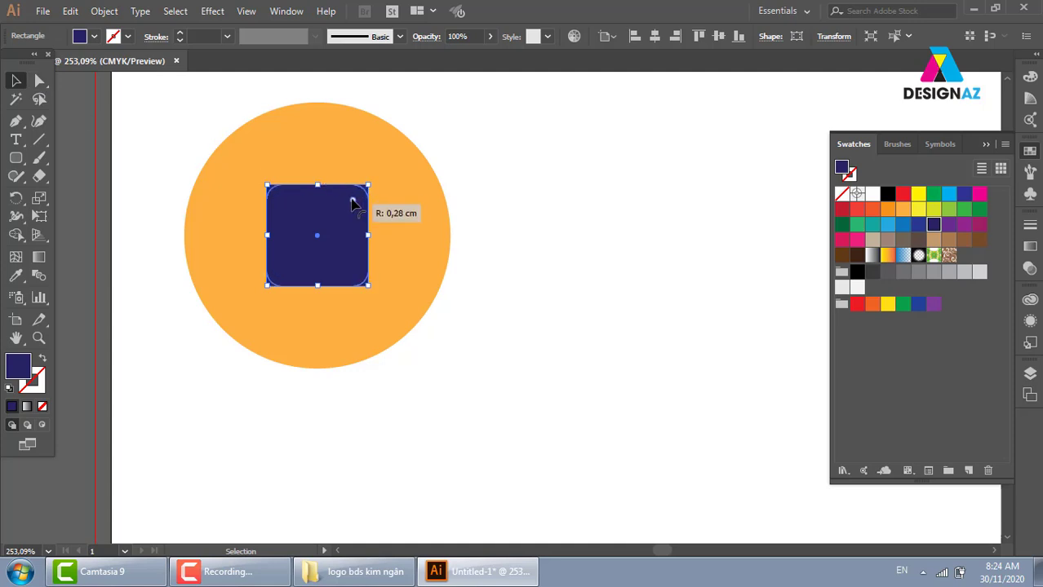
left_click(561, 245)
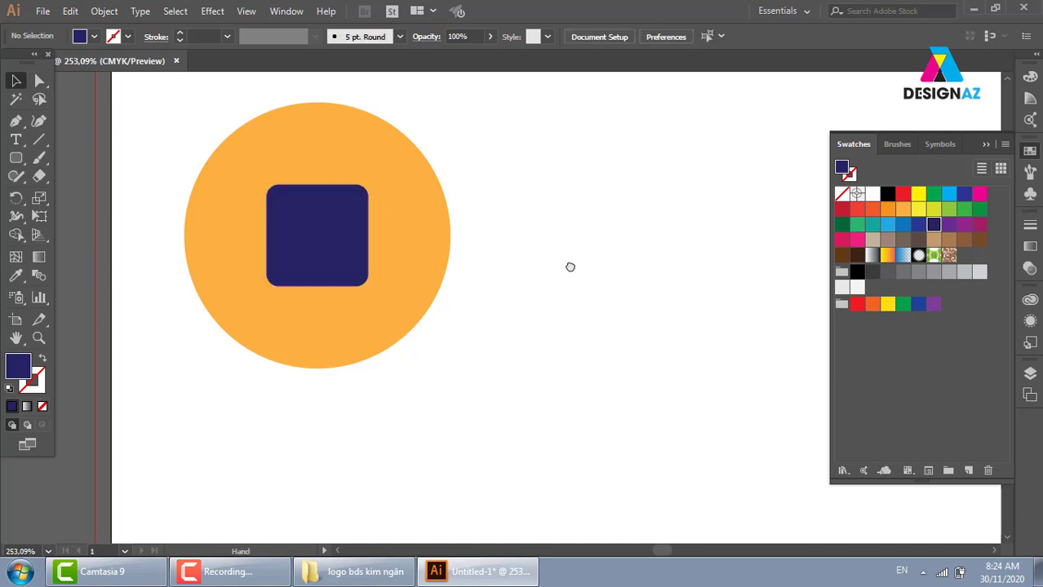
scroll(570, 278, "right", 1)
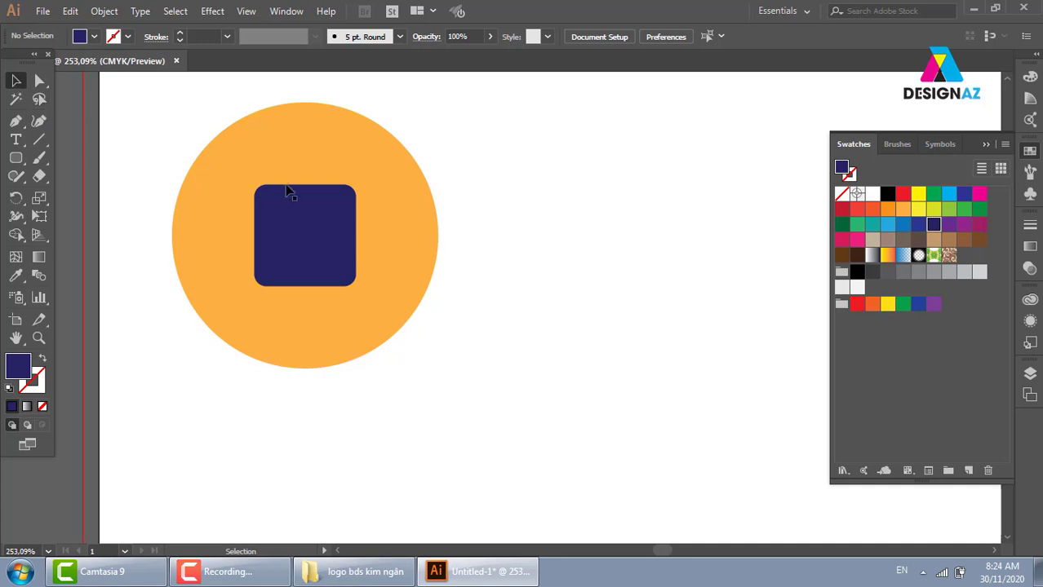
left_click(304, 235)
left_click(426, 210, "shift")
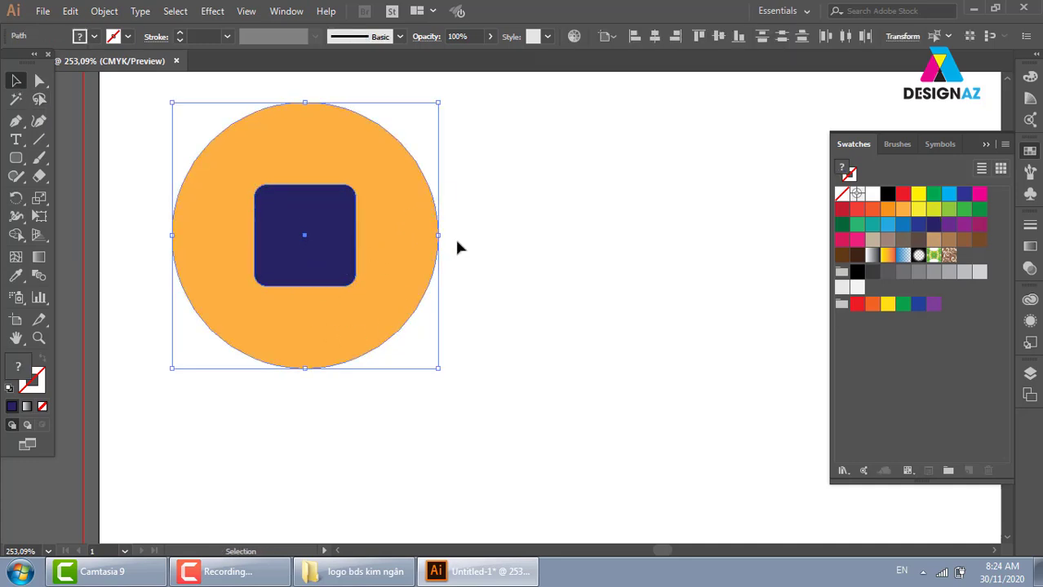
left_click_drag(531, 159, 232, 335)
Step: Centre the square and circle horizontally and vertically, aligning to the selection
key("shift+F7")
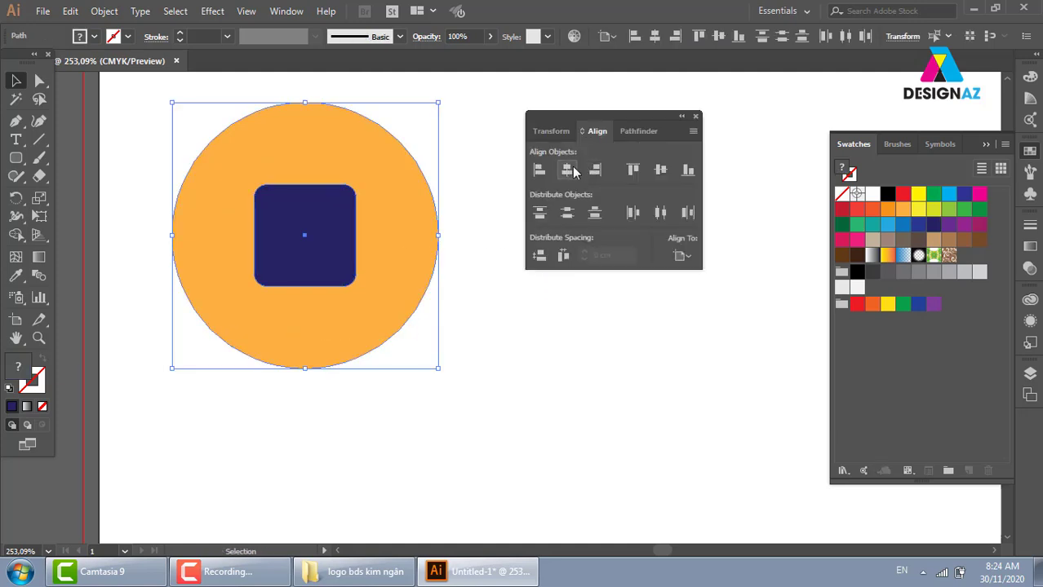
left_click(574, 171)
left_click(660, 170)
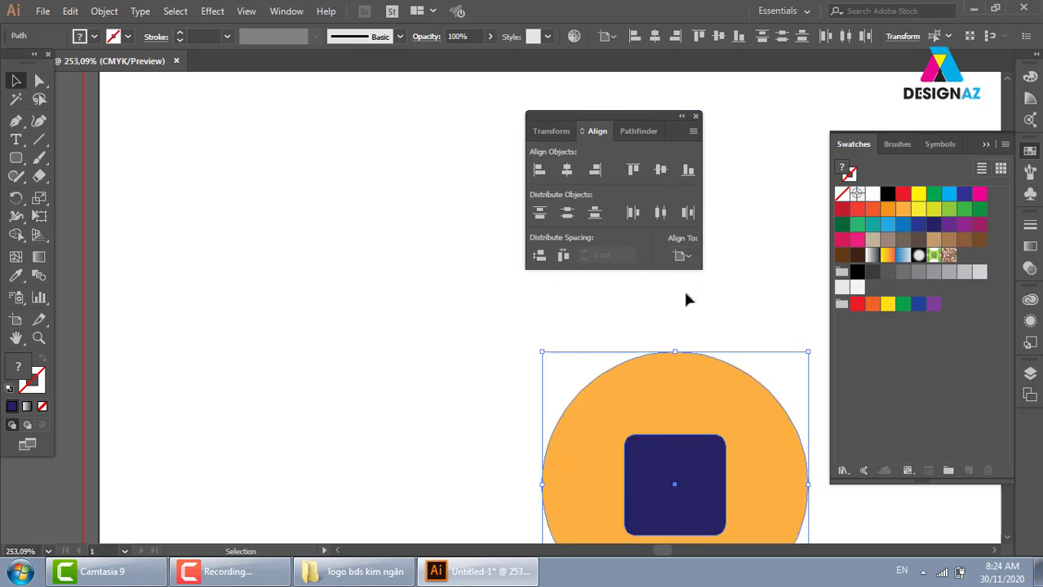
left_click(682, 256)
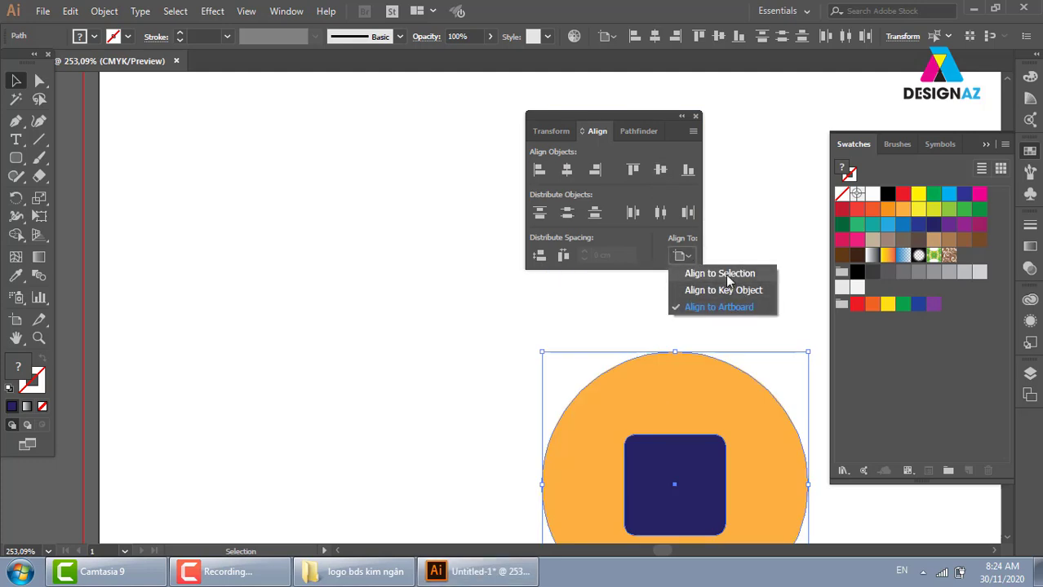
left_click(728, 274)
Step: Move the centred pair back about 8.37 cm left and 4.61 cm up
left_click_drag(737, 444, 278, 191)
left_click_drag(320, 218, 367, 236)
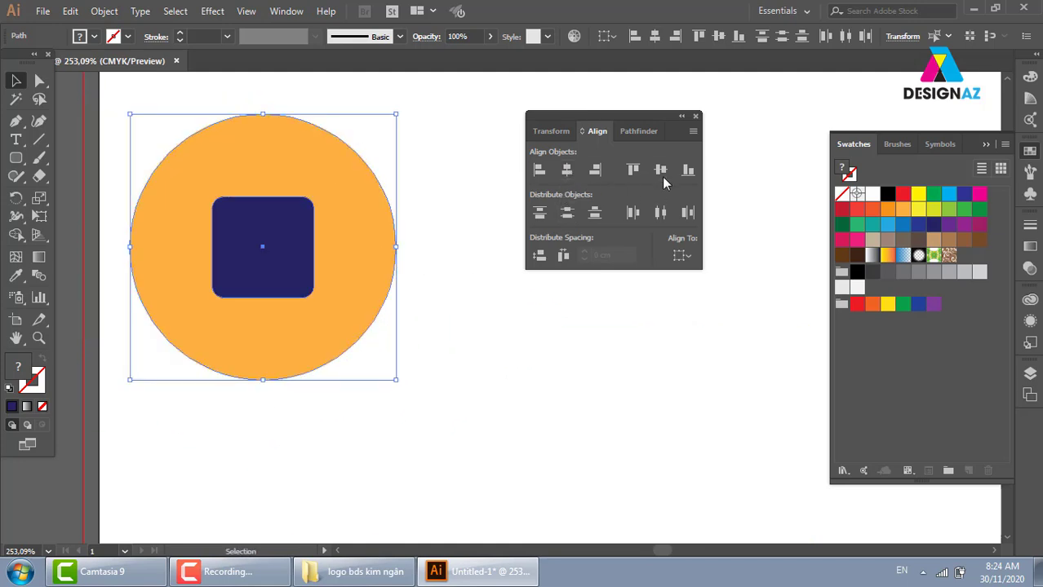
left_click(493, 312)
left_click(372, 239)
Step: Punch the rounded square out of the circle with Shape Builder, fill it navy, and scale it down
key("shift+m")
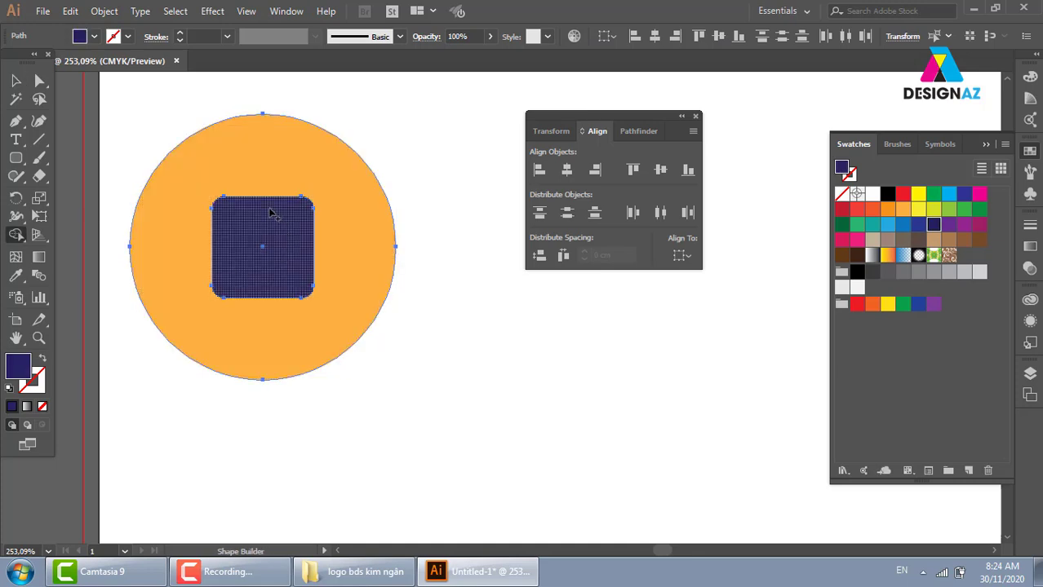
left_click(234, 237, "alt")
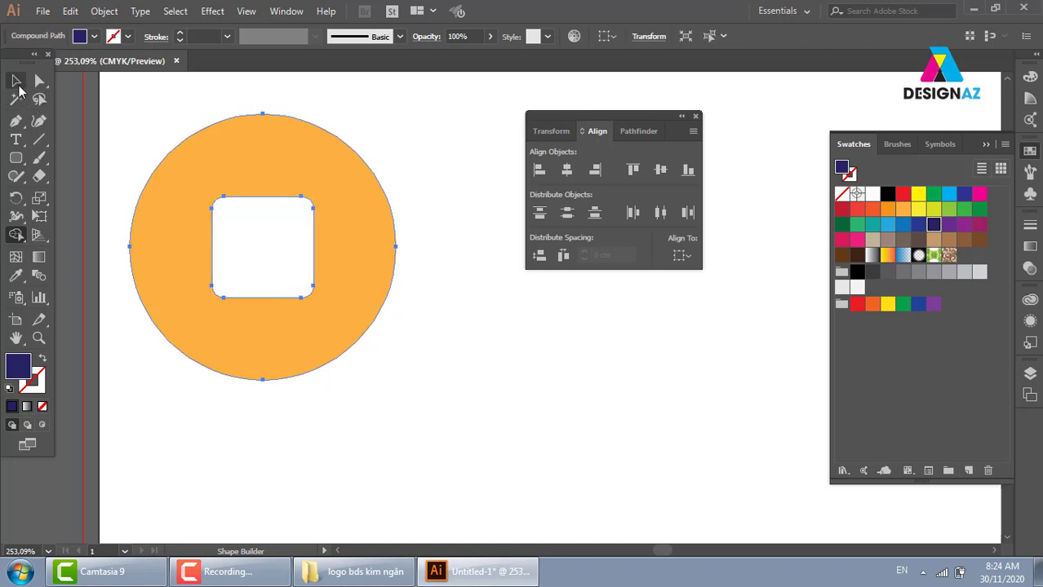
left_click(17, 83)
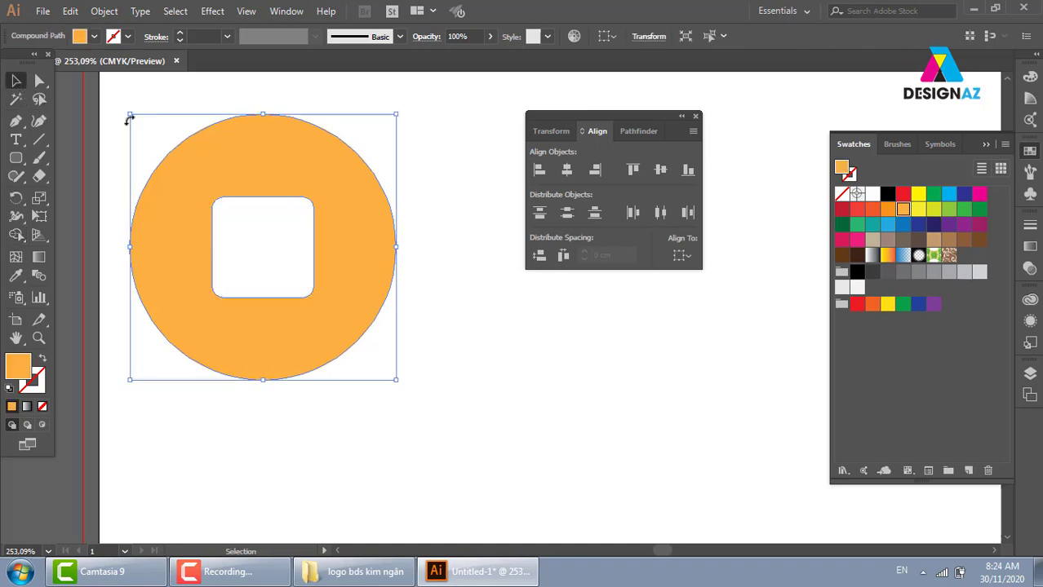
left_click(932, 226)
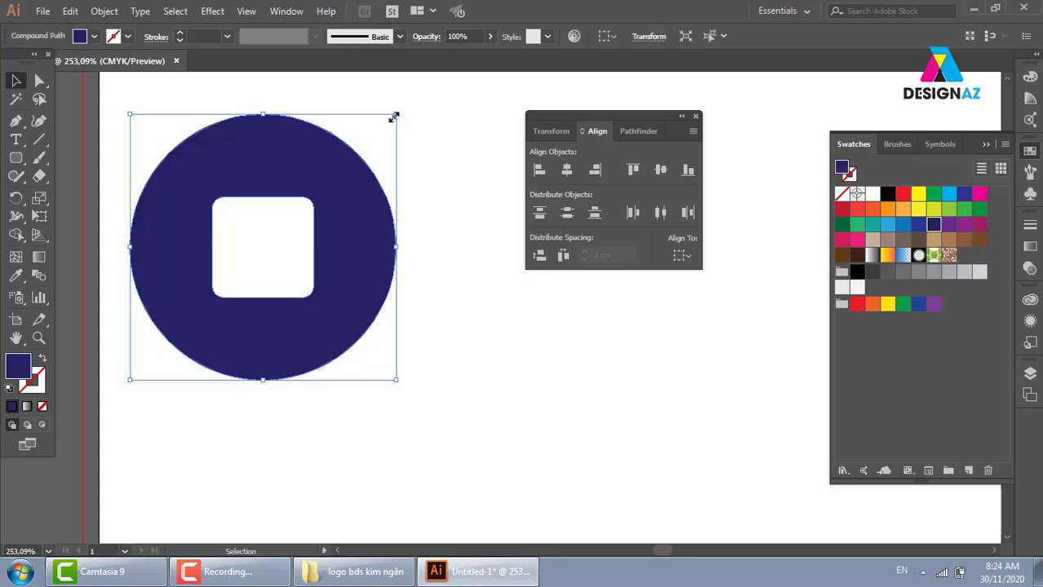
left_click_drag(393, 118, 353, 156)
left_click(461, 312)
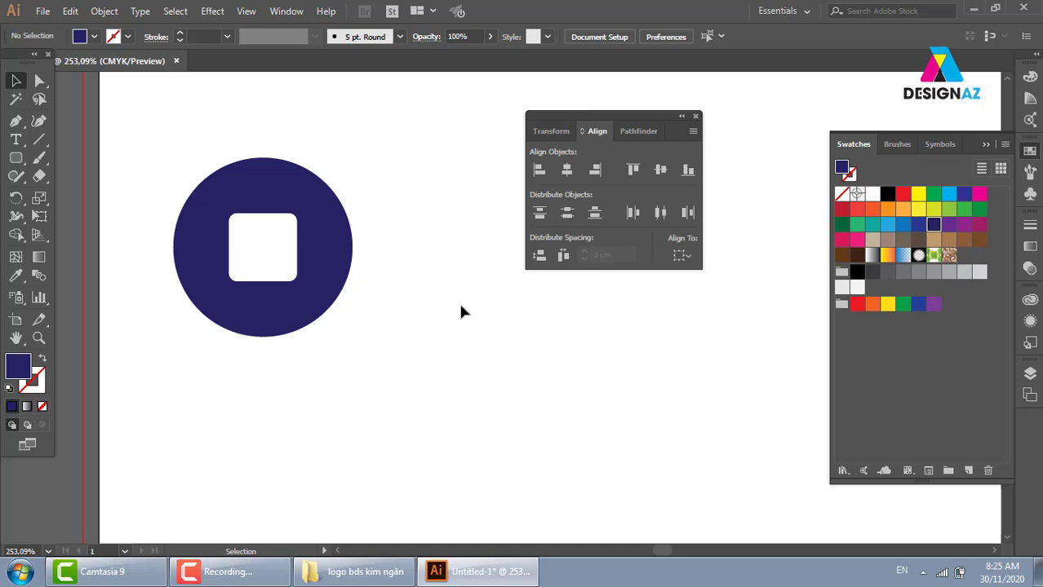
key("ctrl+minus")
key("ctrl+minus")
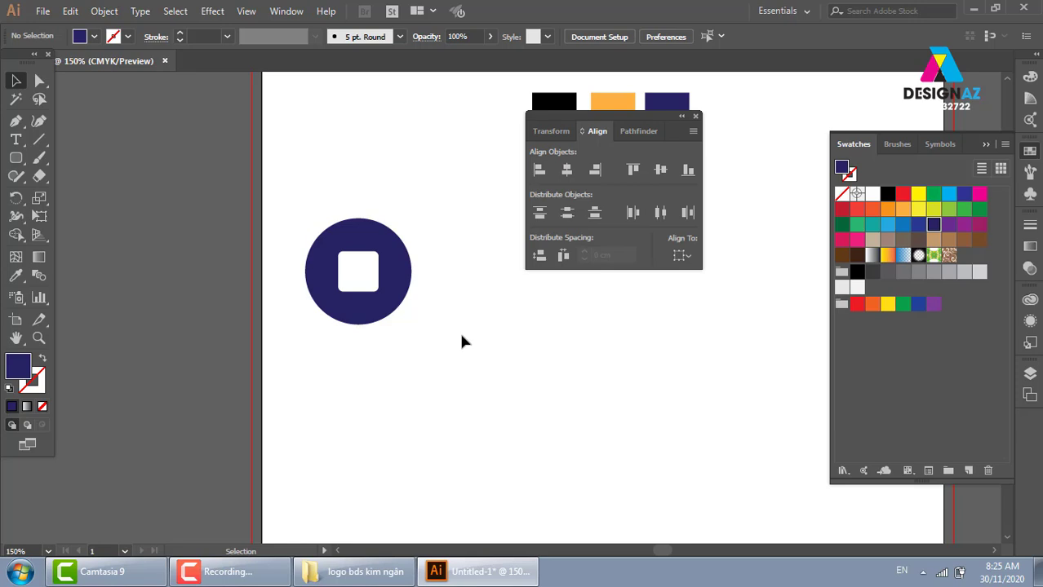
Step: Move the Align panel aside and type KG in a text object right of the circle
key("ctrl+equal")
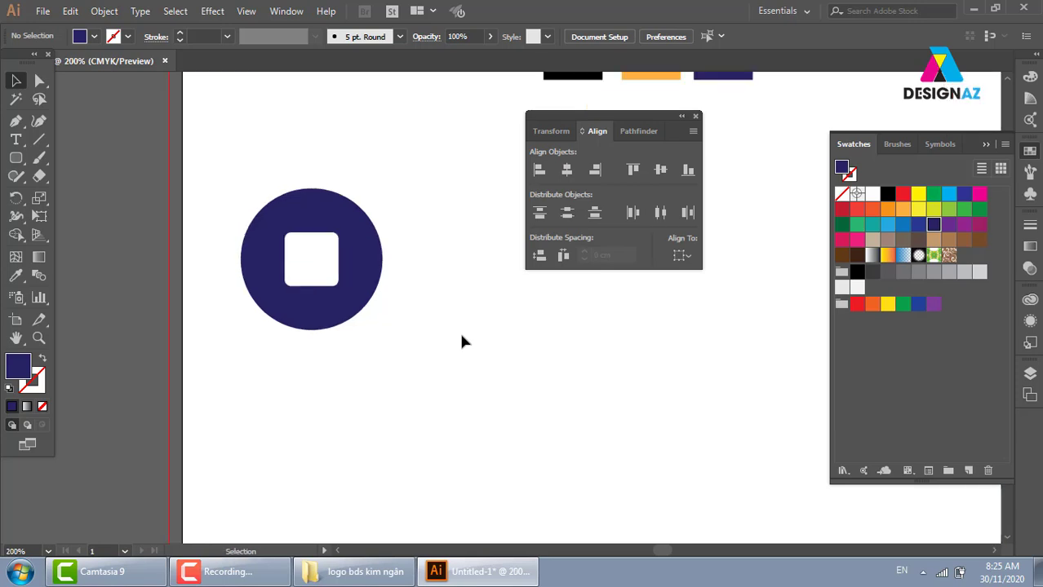
left_click_drag(625, 117, 166, 102)
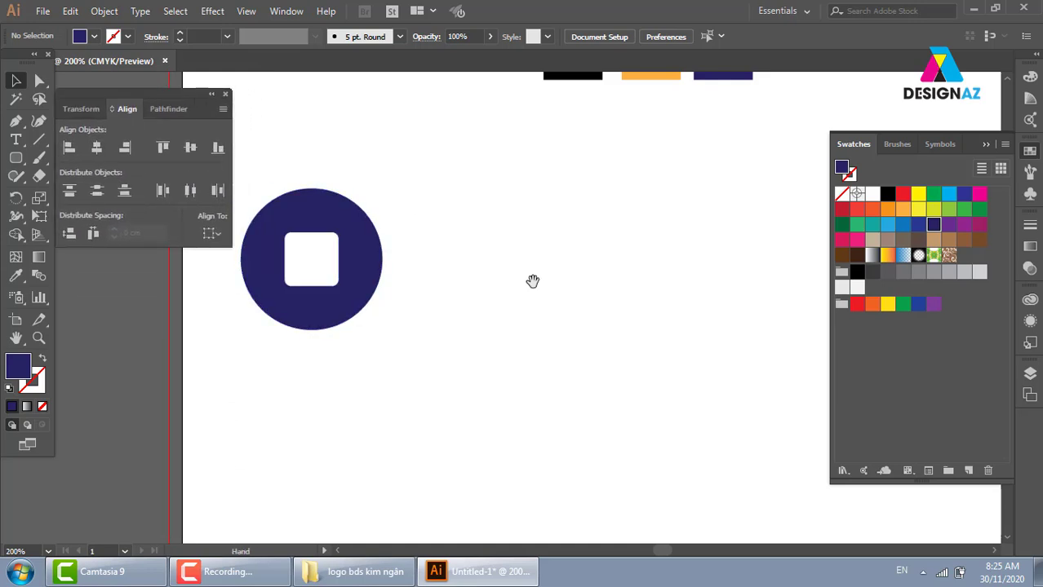
left_click_drag(533, 282, 559, 285)
left_click_drag(390, 287, 418, 286)
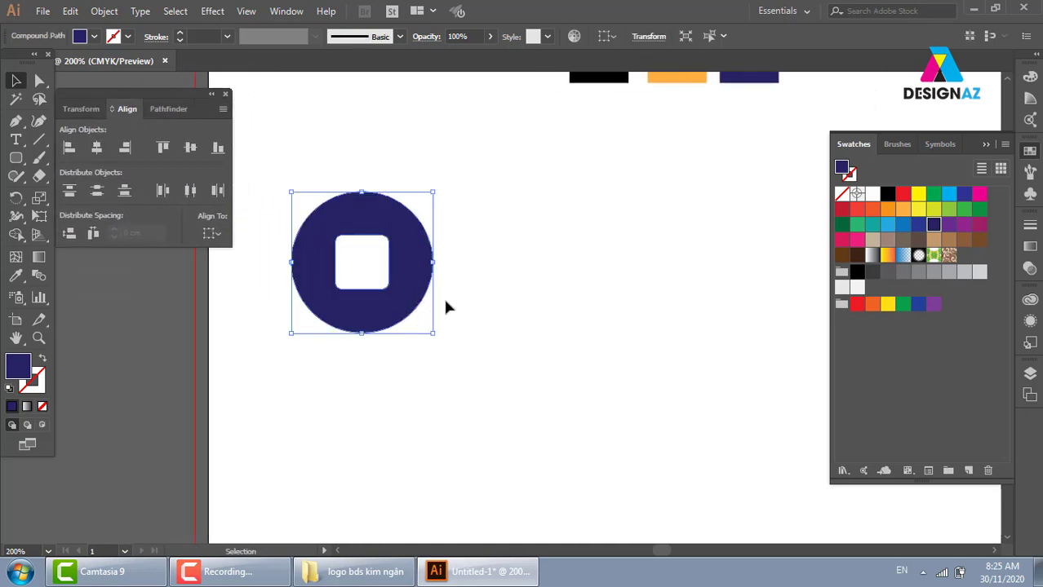
key("ctrl+z")
left_click(16, 141)
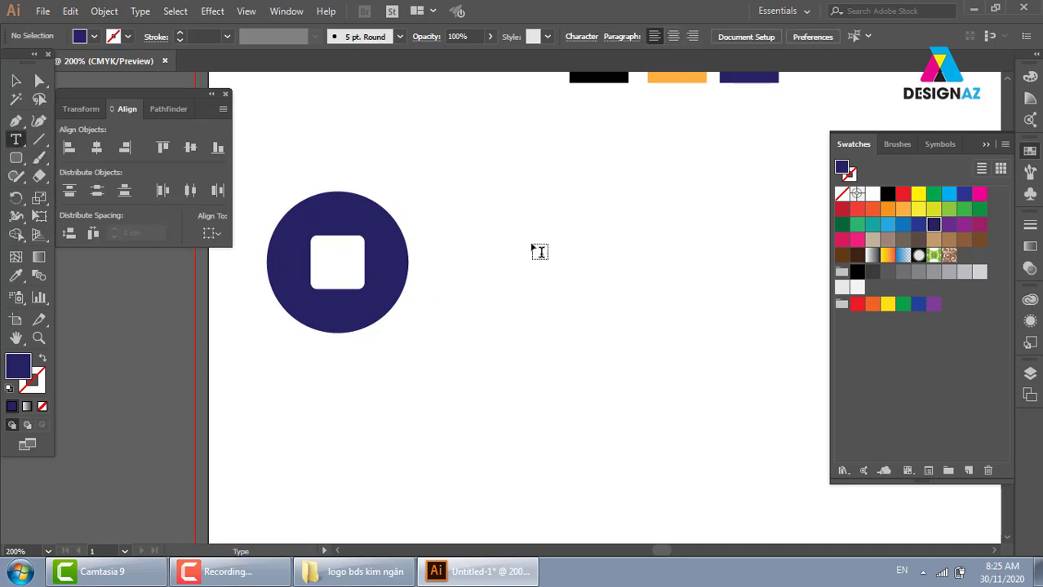
left_click(533, 245)
key("BackSpace")
type("K")
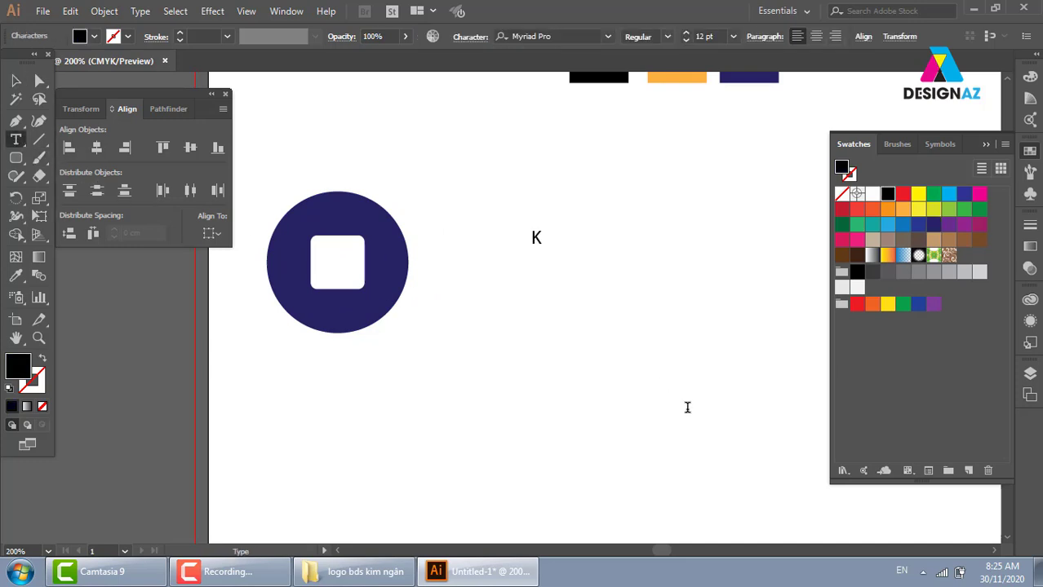
type("G")
Step: Enlarge the KG text to about 128.79 pt and place it beside the navy circle
left_click(15, 80)
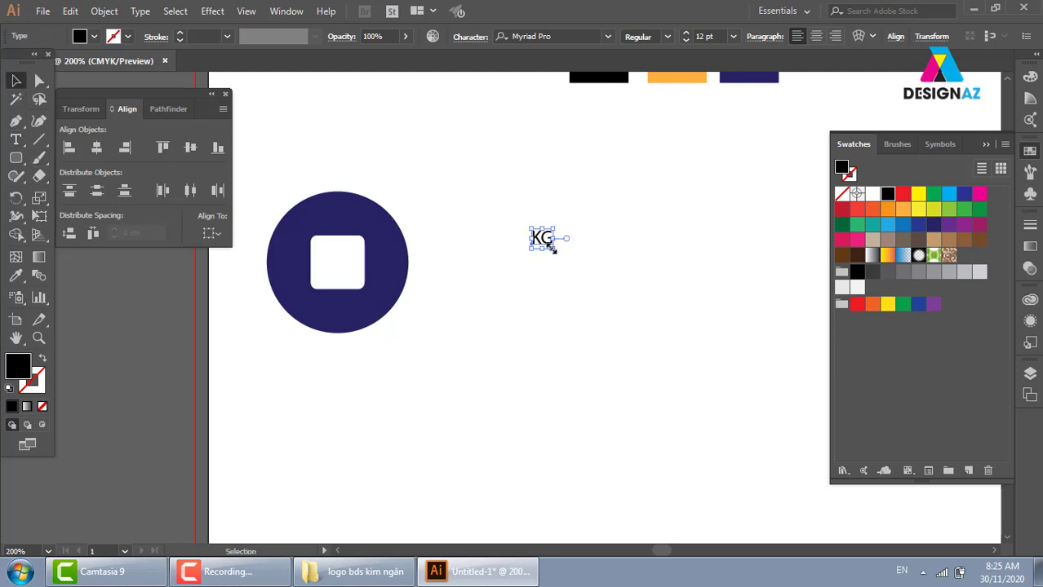
left_click_drag(554, 254, 718, 387)
left_click_drag(595, 338, 463, 329)
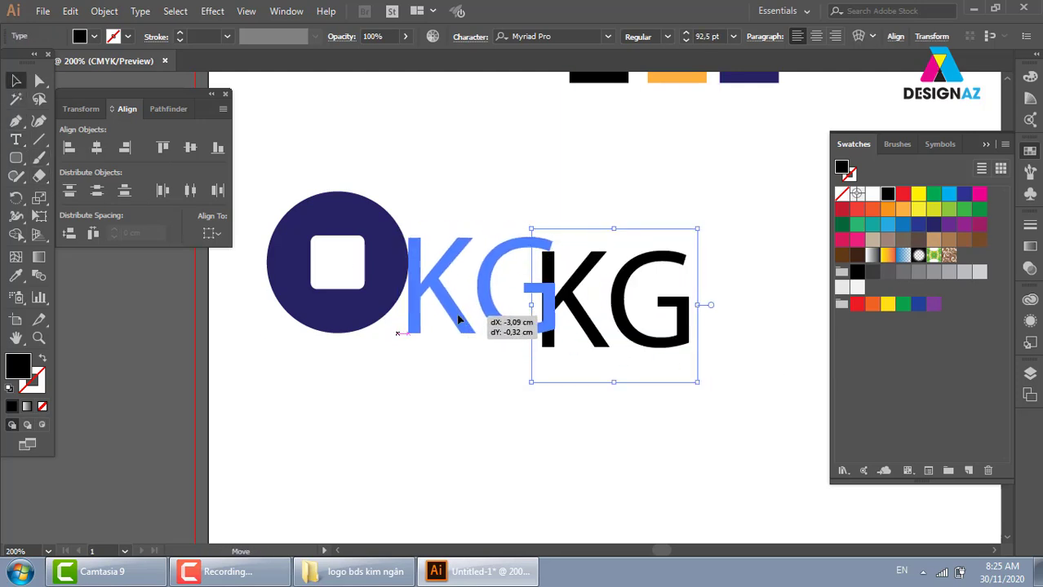
left_click_drag(560, 228, 647, 165)
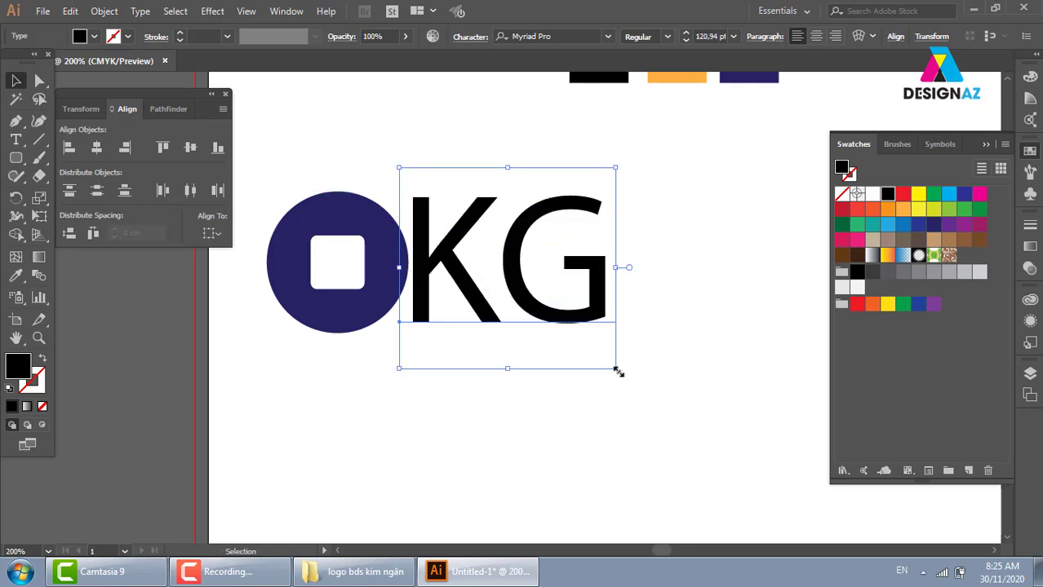
left_click_drag(615, 368, 643, 384)
left_click_drag(558, 323, 646, 322)
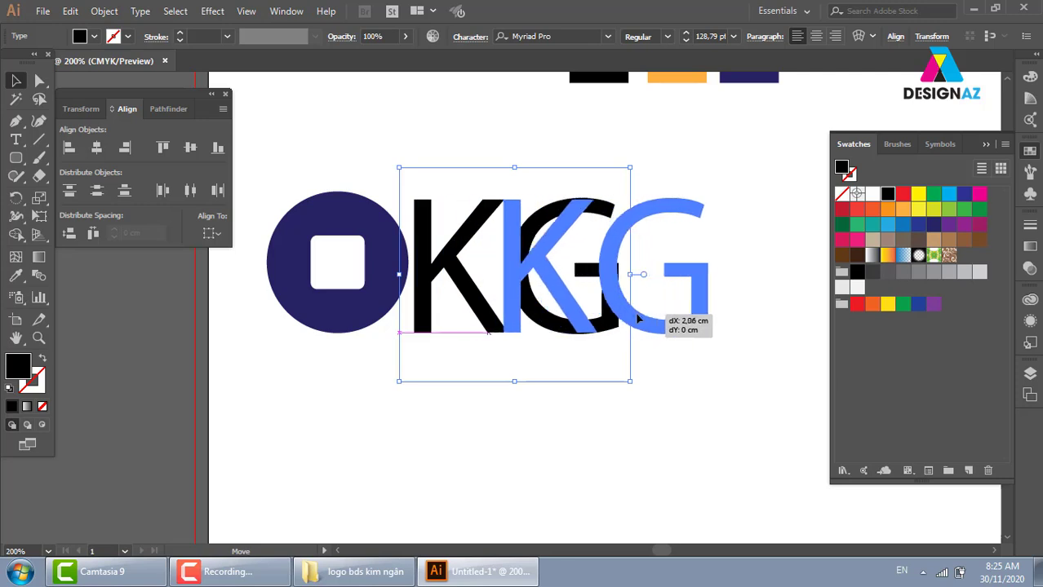
left_click_drag(745, 344, 654, 345)
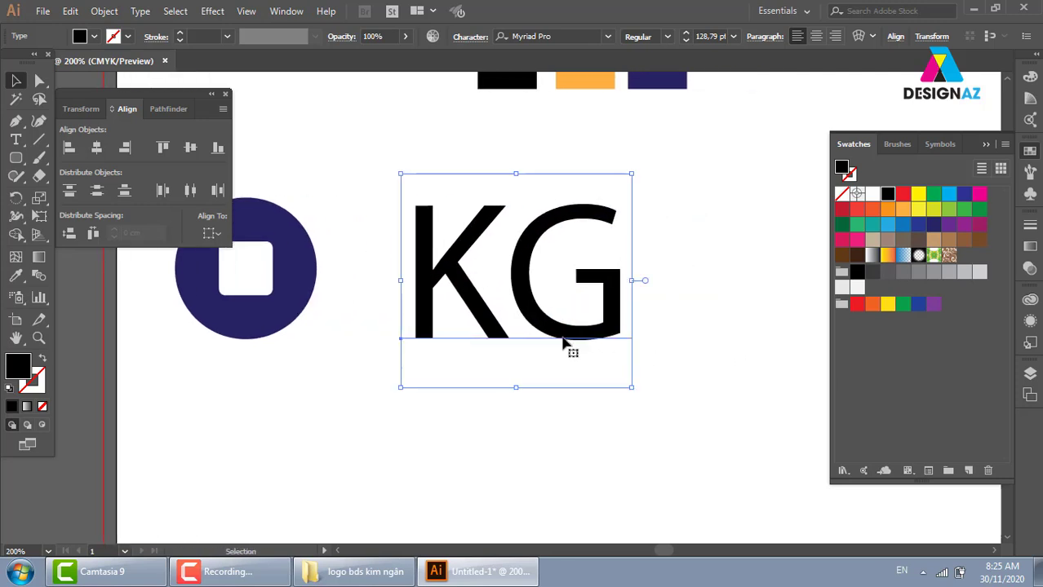
Step: Search fonts for 'utm' and apply UTM A&S Graceland to KG
left_click(565, 37)
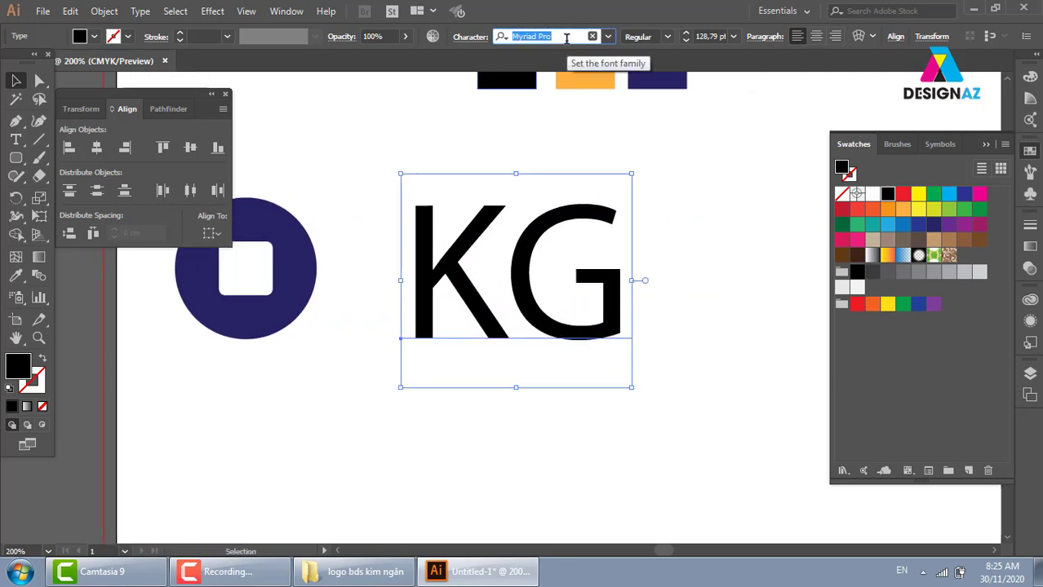
type("utm")
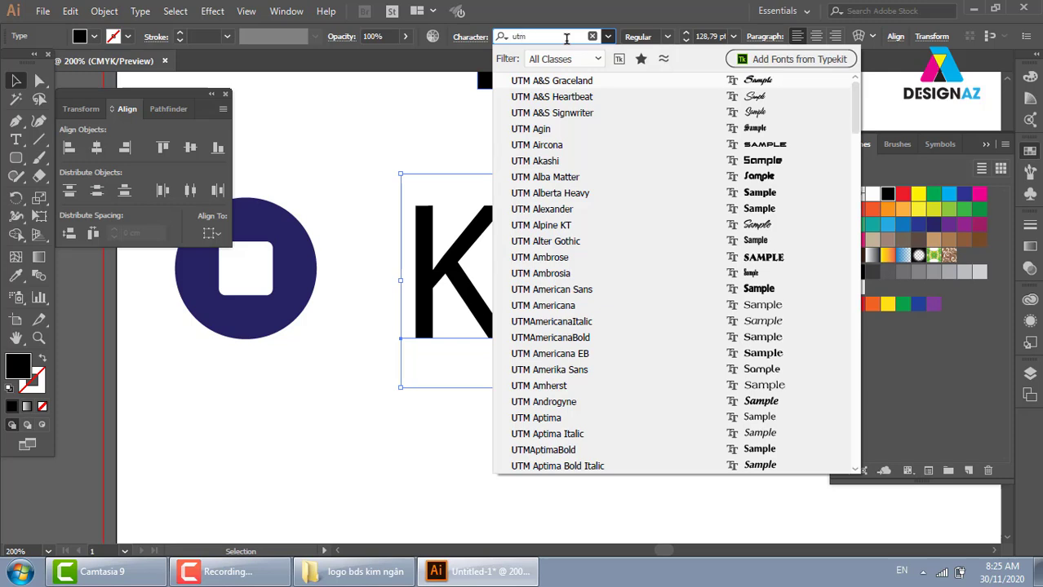
key("Return")
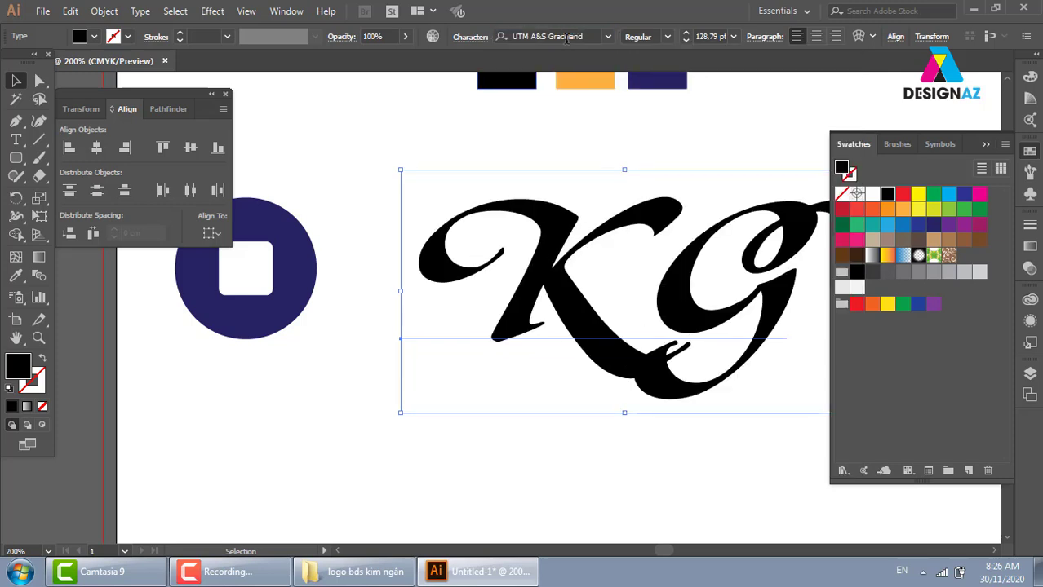
Step: Browse the UTM fonts until KG is set in UTM Eremitage, then shift it about 0.35 cm right
left_click(583, 36)
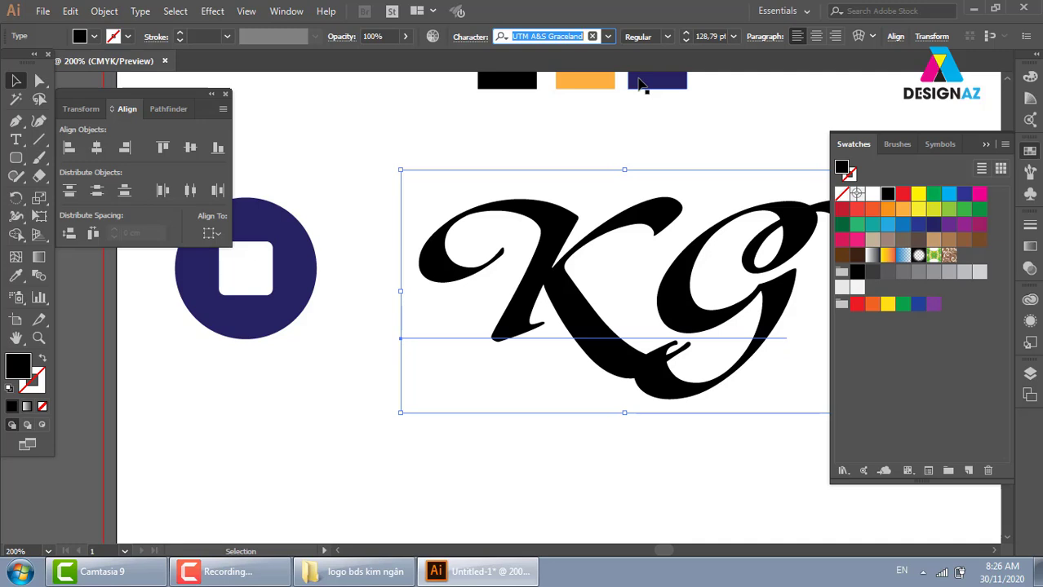
key("Down")
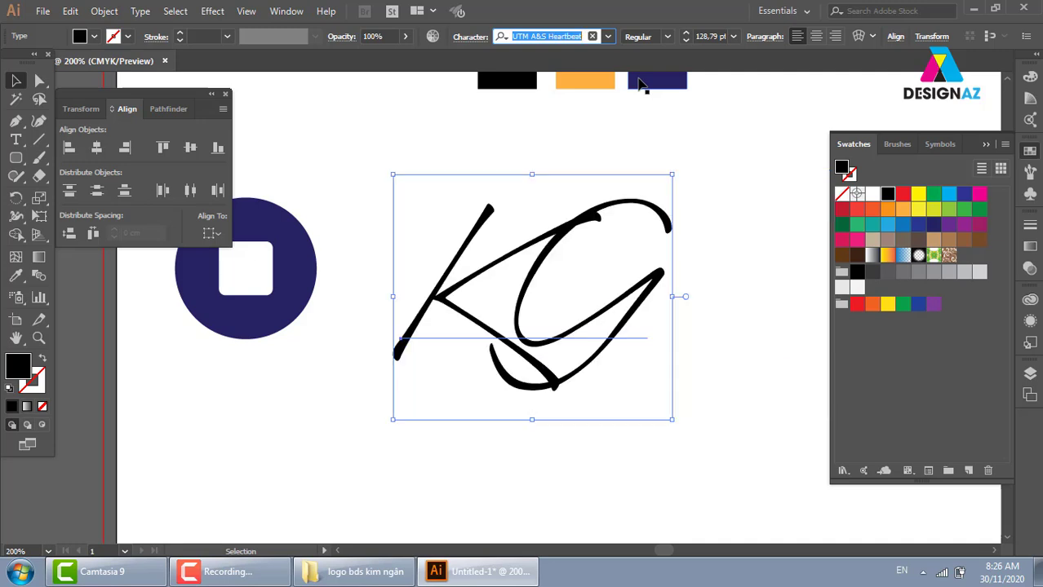
key("Down")
key("Down")
key("Down")
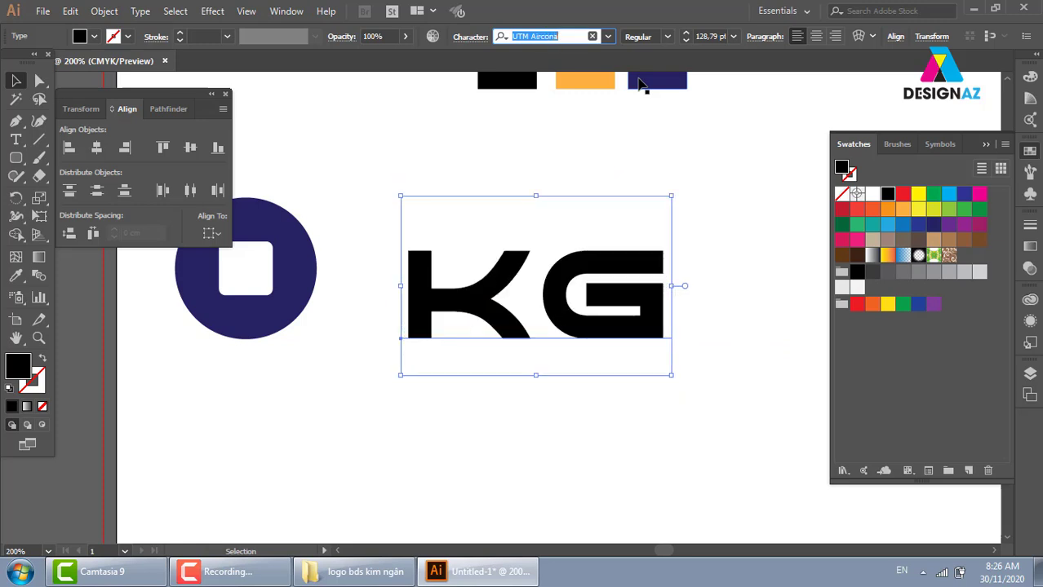
key("Down")
key("Down")
key("Down")
key("Down")
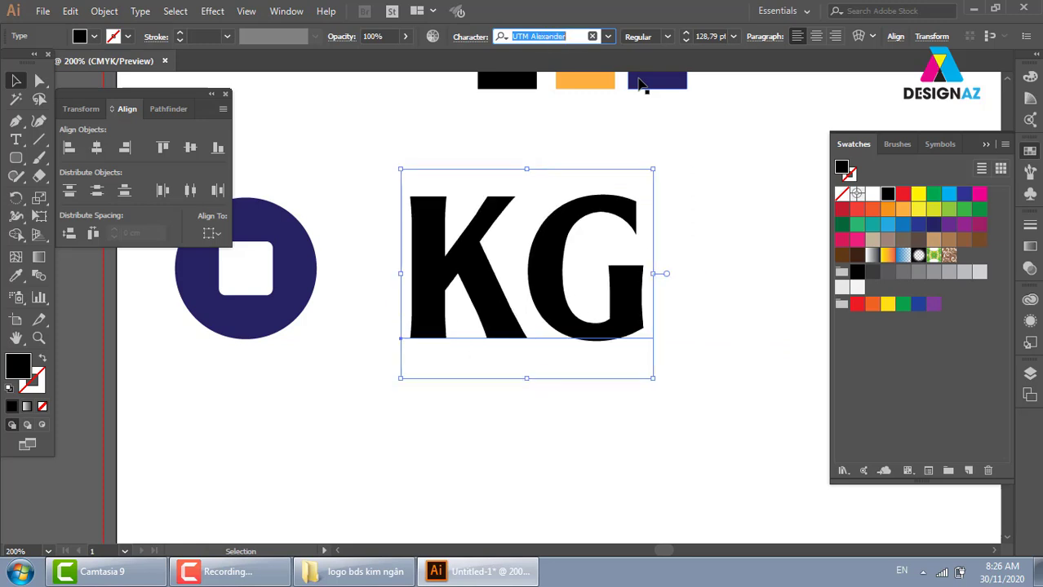
key("Down")
key("Down")
key("Down")
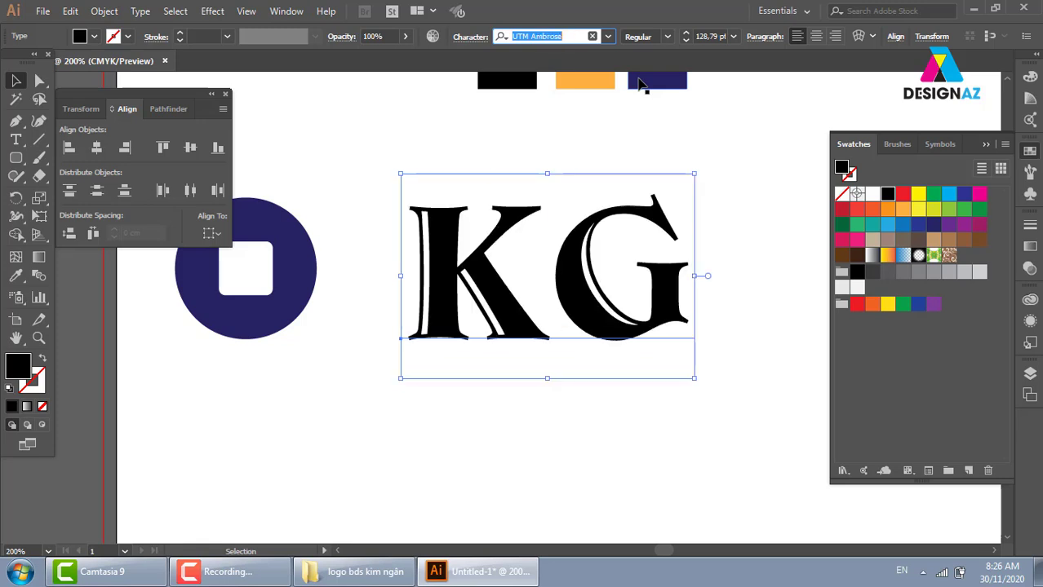
key("Down")
key("Down")
key("Down")
key("Down")
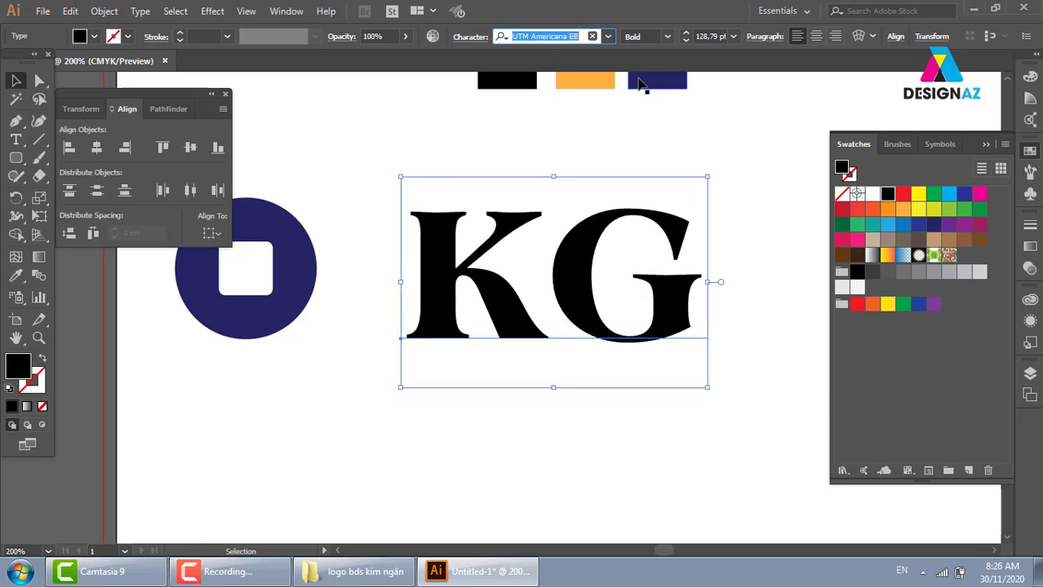
key("Down")
key("Down")
key("Down")
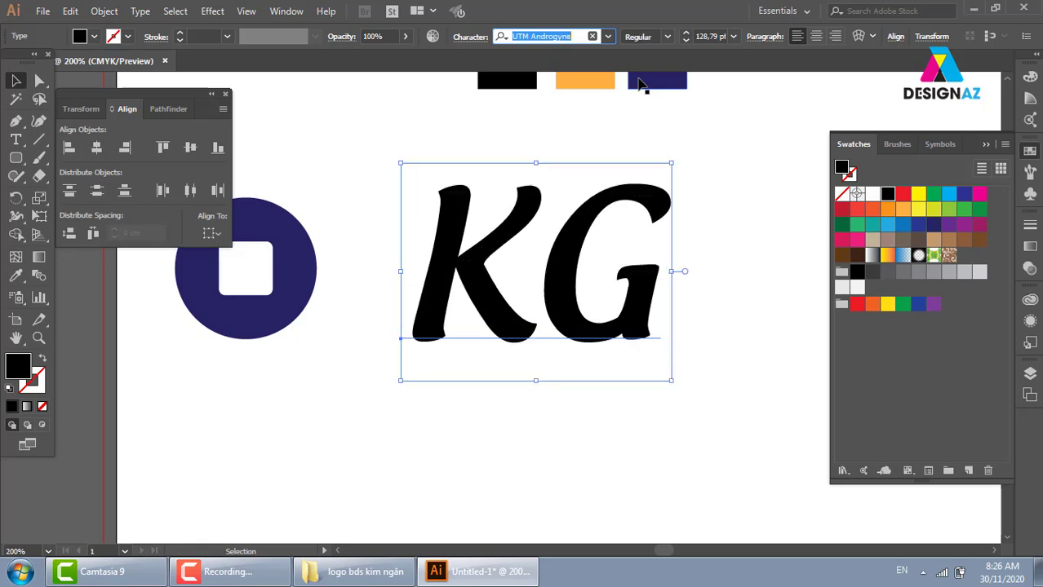
key("Down")
key("Down")
key("Down")
key("Down")
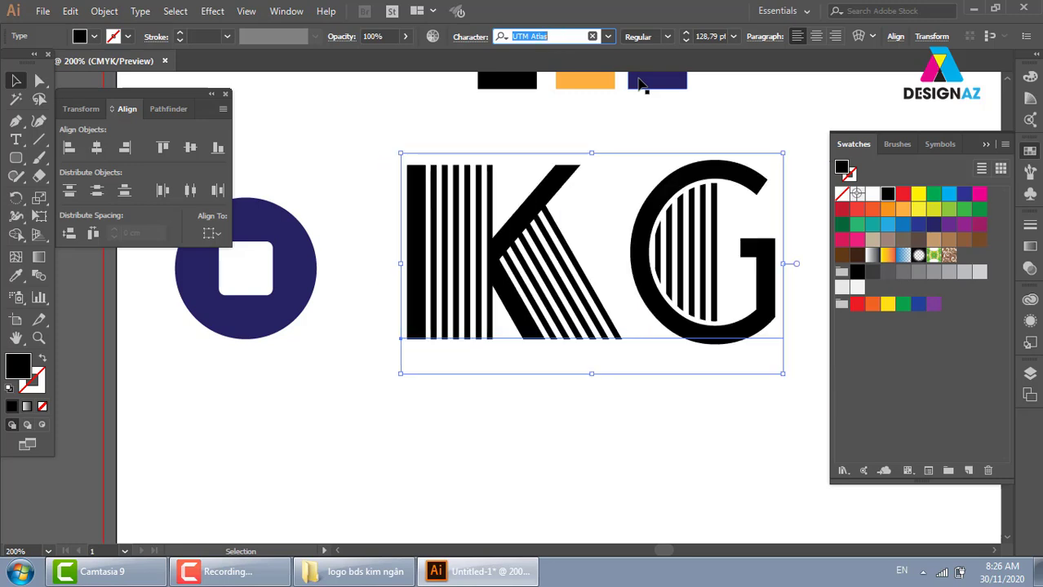
key("Down")
key("Down")
key("Down")
key("Down")
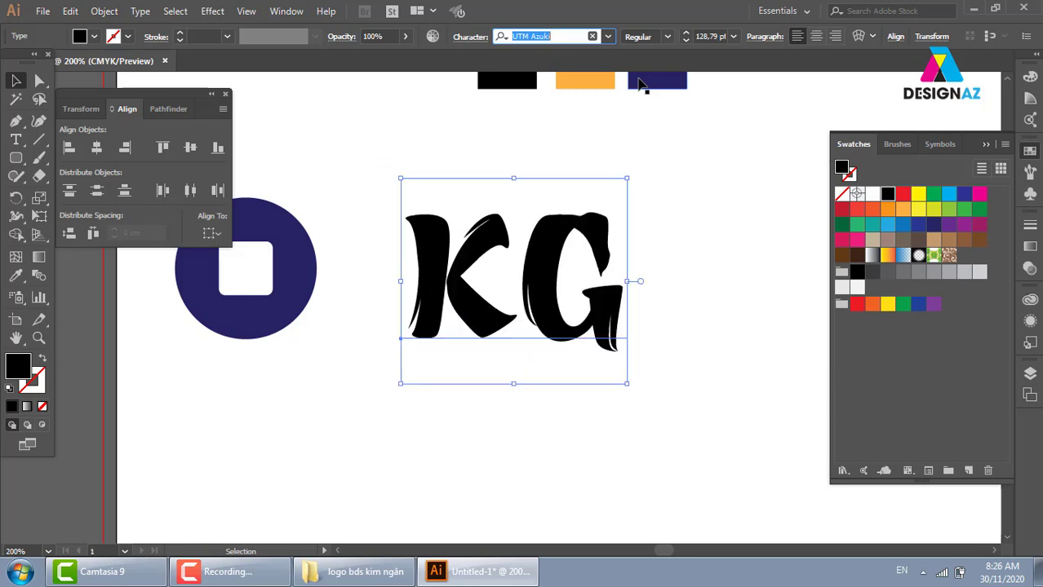
key("Down")
key("Down")
key("Down")
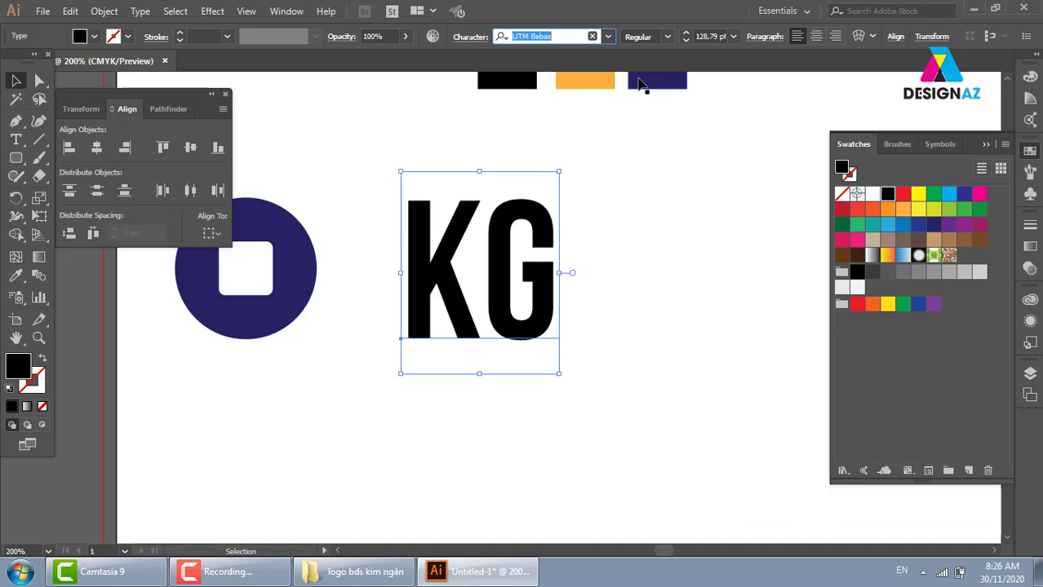
key("Down")
key("Down")
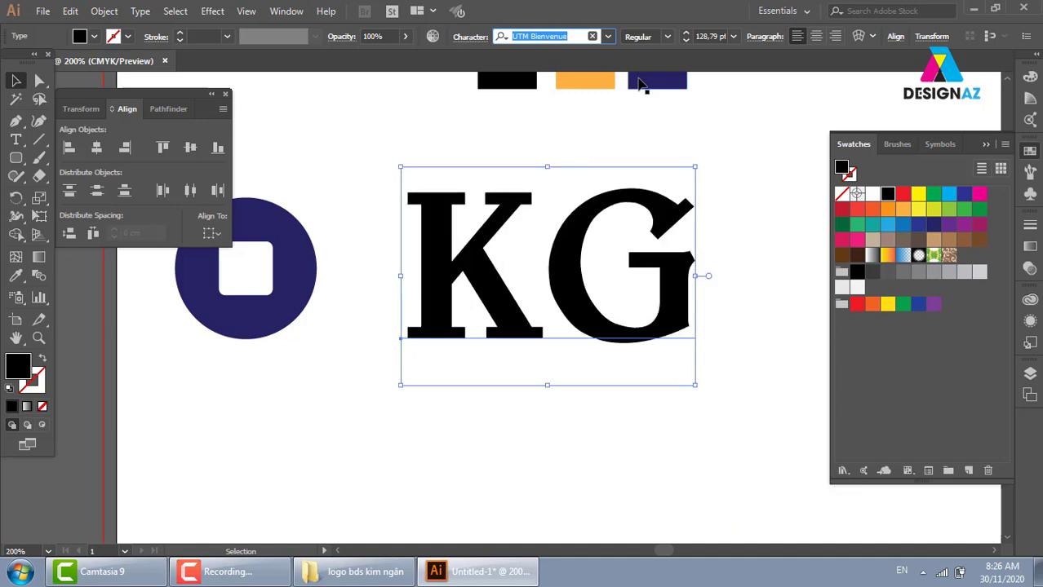
key("Down")
key("Down")
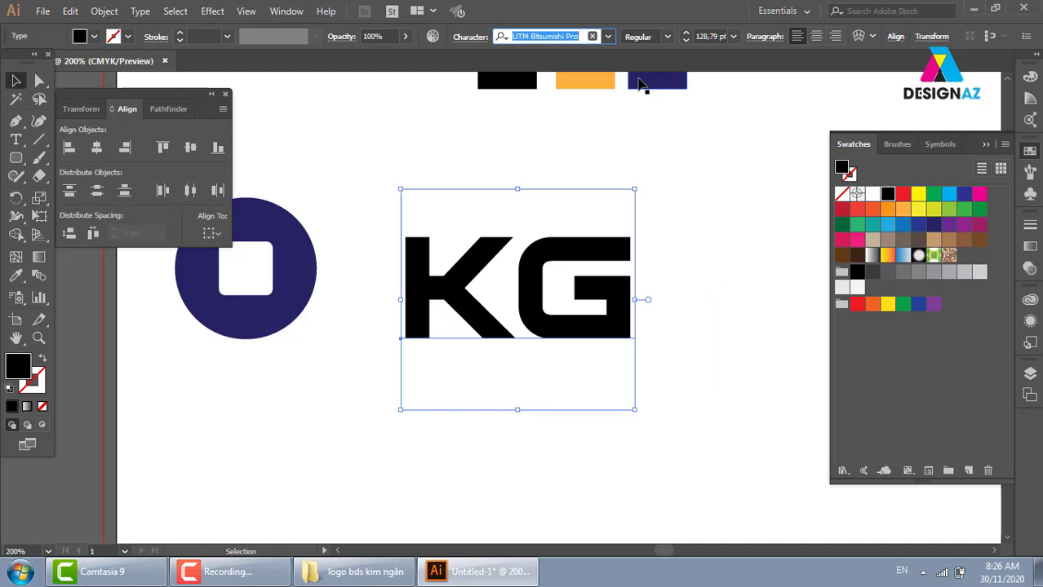
key("Down")
key("Down")
key("Down")
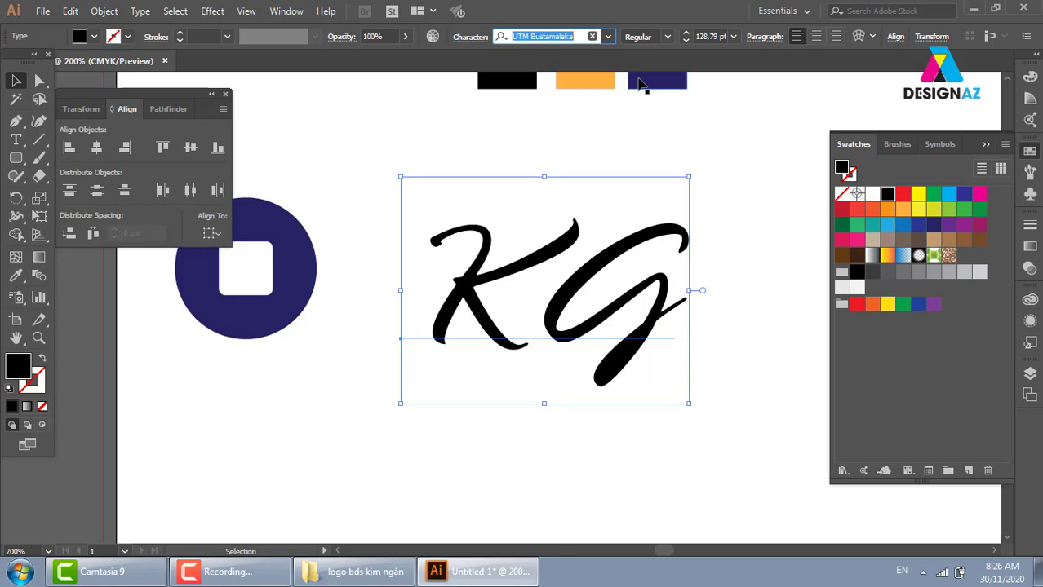
key("Down")
key("Down")
key("Down")
key("Down")
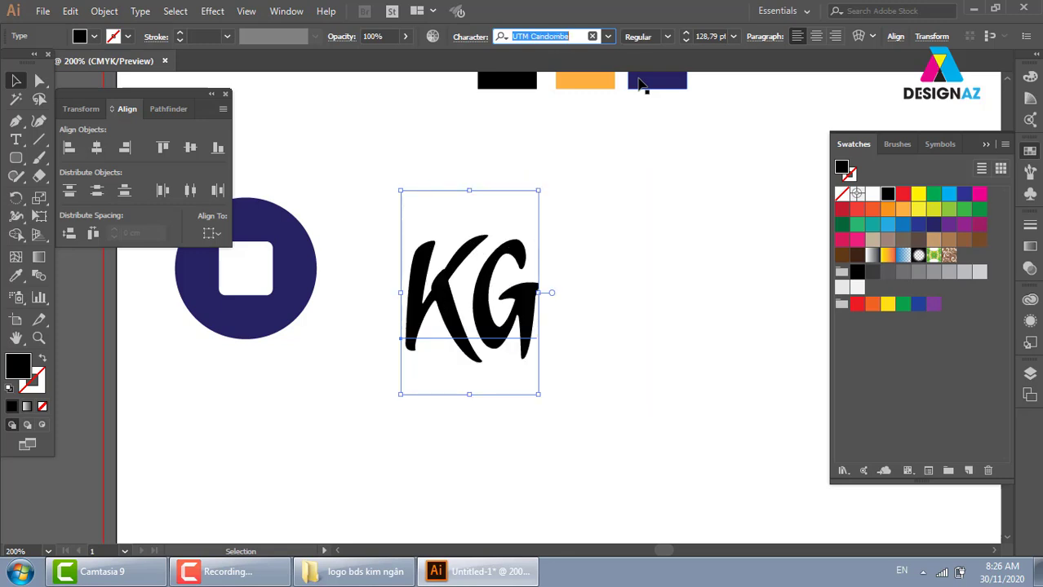
key("Down")
key("Down")
key("Down")
key("Down")
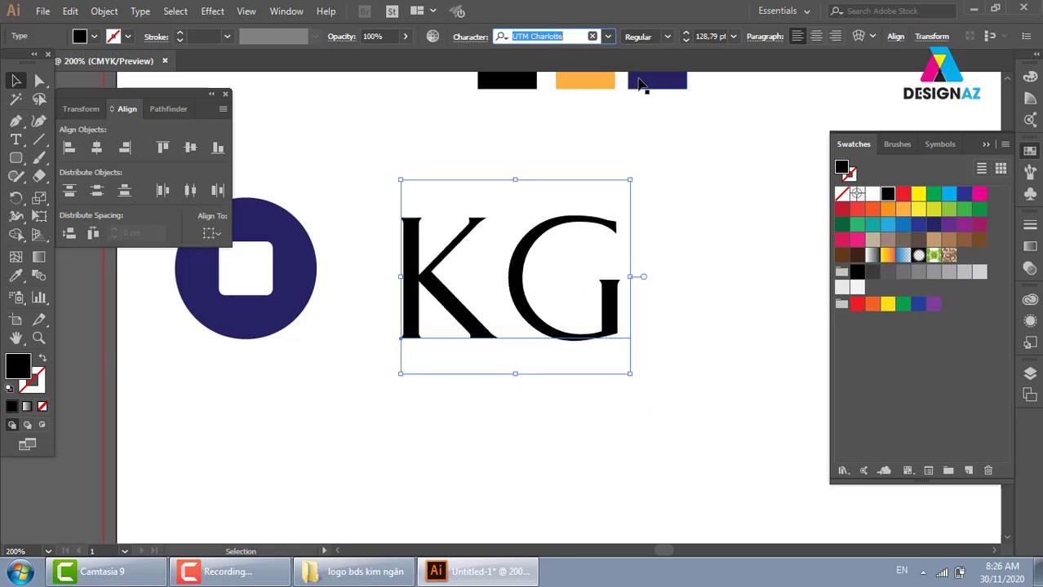
key("Down")
key("Down")
key("Down")
key("Down")
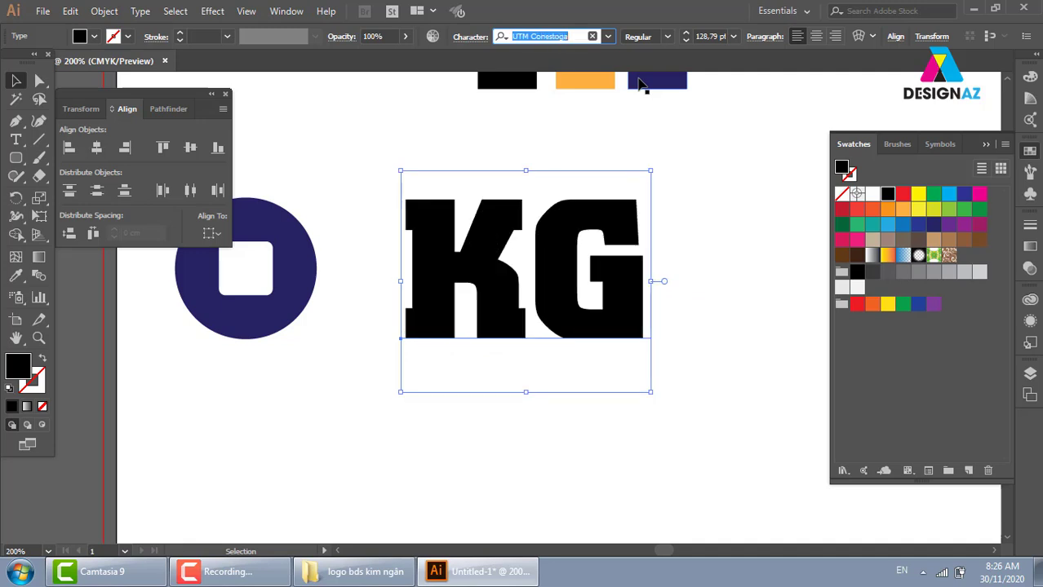
key("Down")
key("Down")
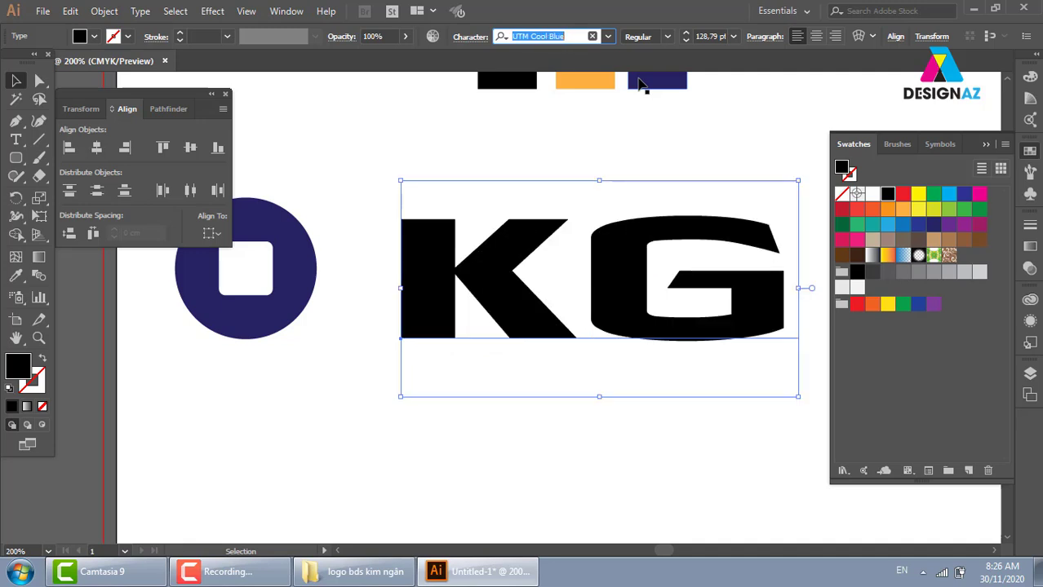
key("Down")
key("Down")
key("Down")
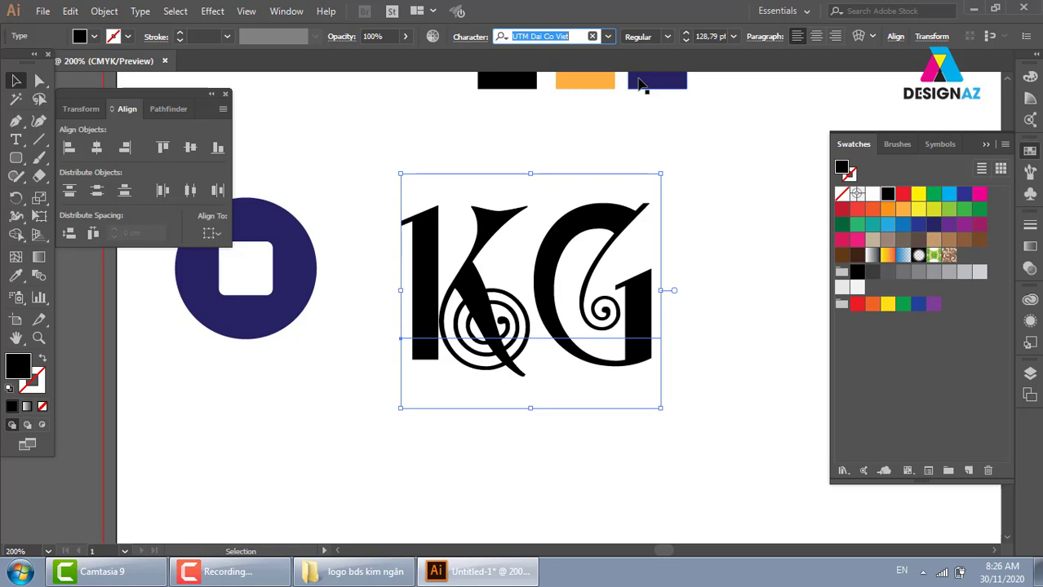
key("Down")
key("Down")
key("Down")
key("Down")
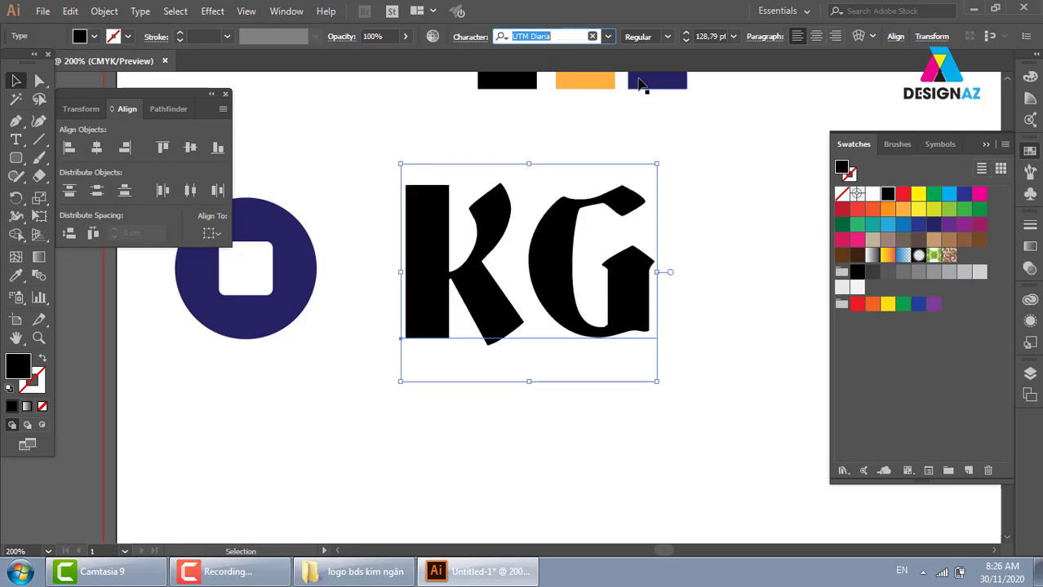
key("Down")
key("Down")
key("Down")
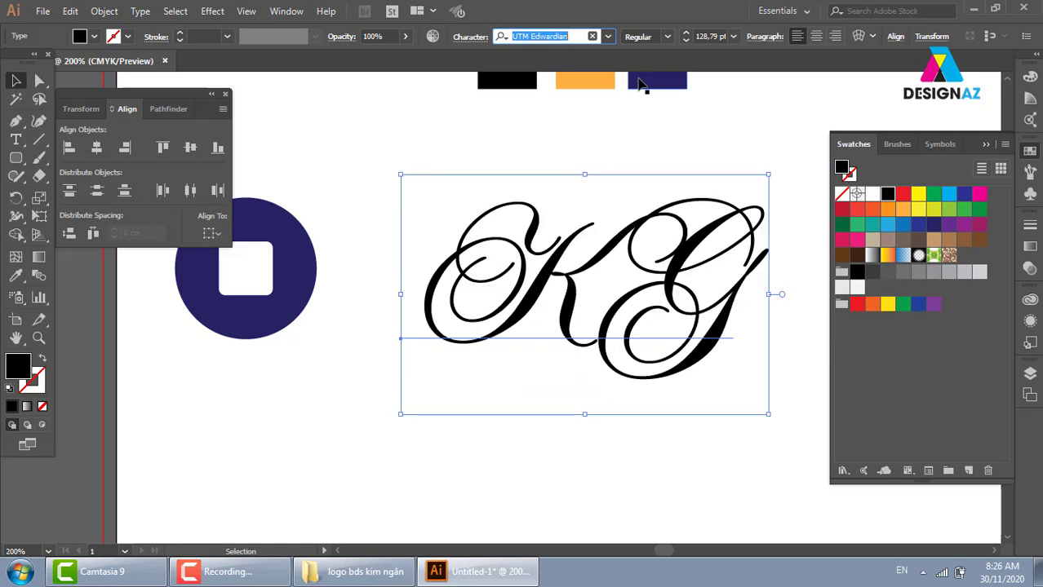
key("Down")
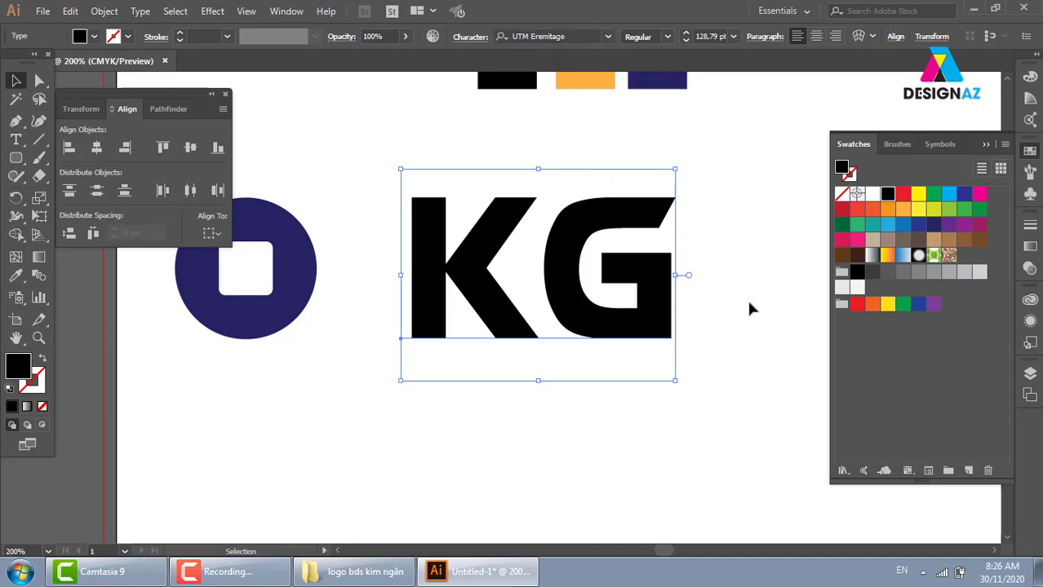
left_click(747, 298)
left_click_drag(577, 292, 597, 291)
Step: Scale the circle mark and KG down together and move them beneath the colour squares
left_click(779, 271)
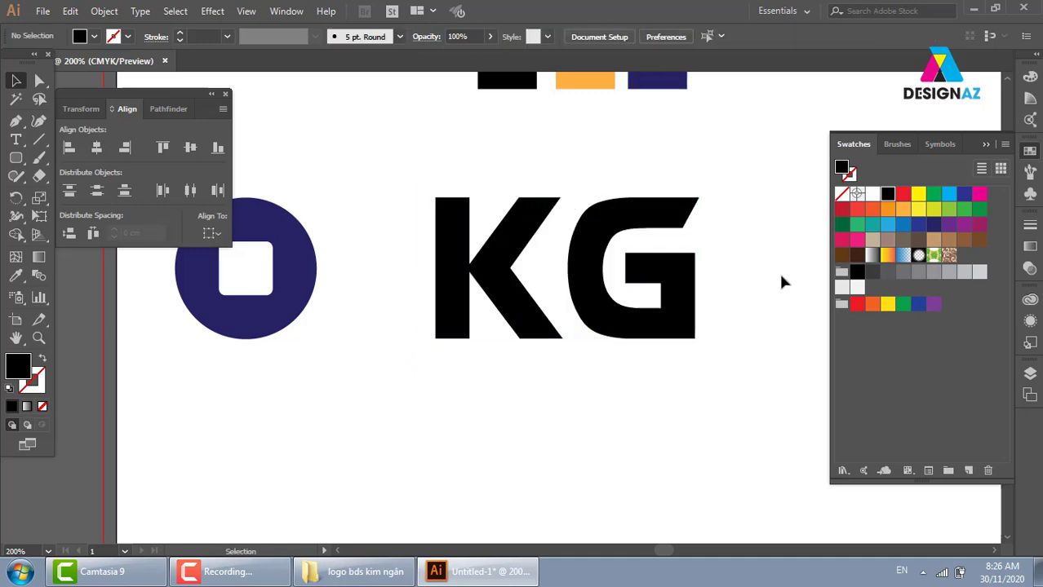
key("ctrl+1")
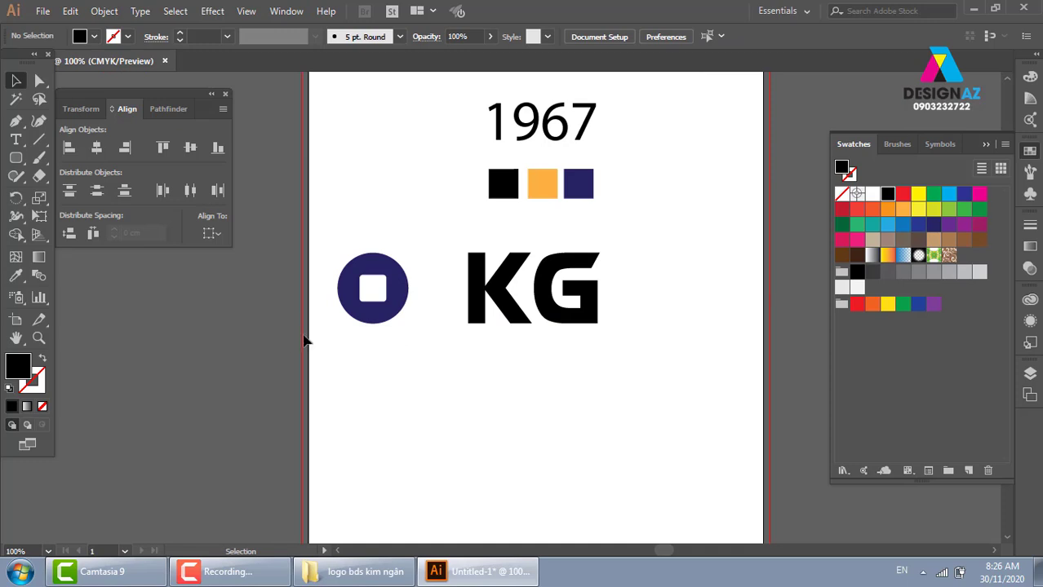
left_click_drag(307, 344, 637, 255)
left_click_drag(528, 250, 489, 284)
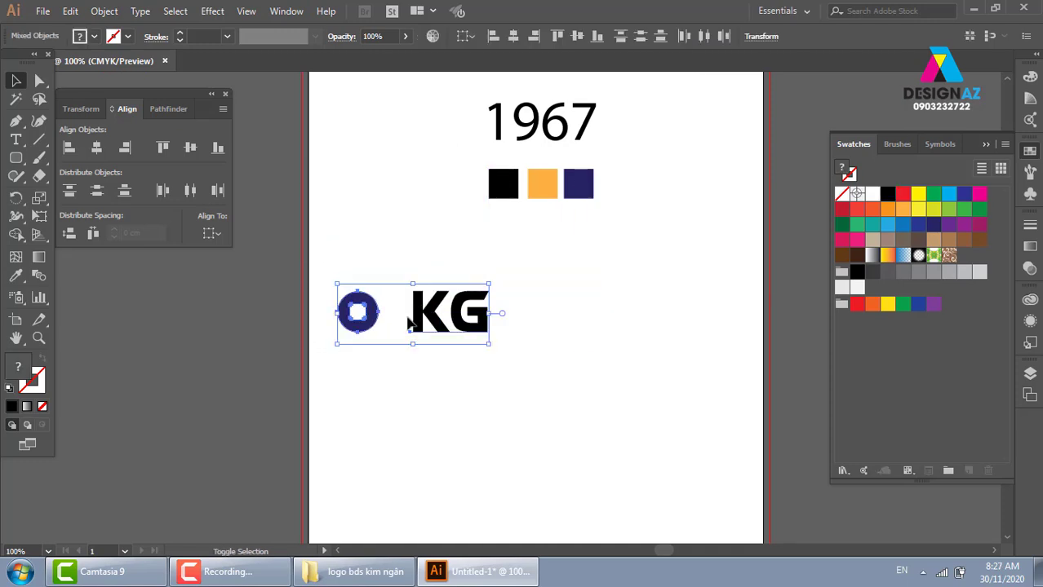
left_click_drag(459, 326, 547, 279)
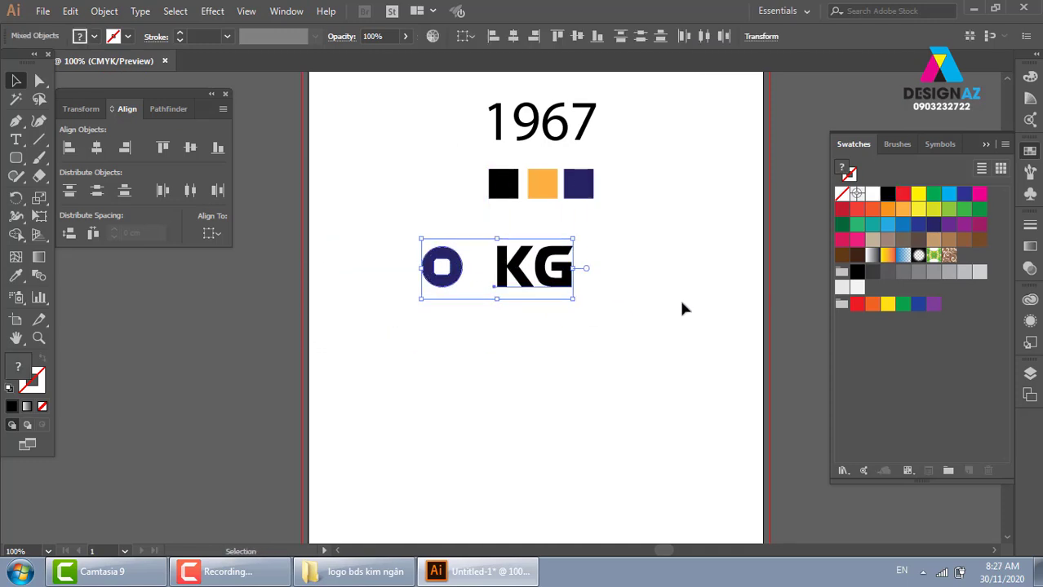
left_click(633, 294)
Step: Fill the KG lettering with the dark navy swatch
left_click(477, 290)
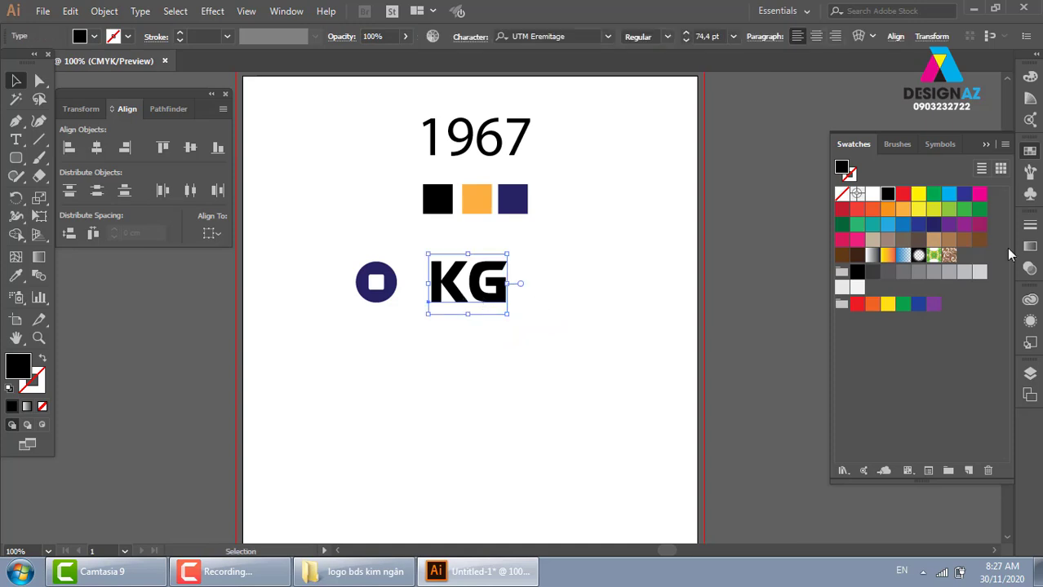
left_click(933, 224)
left_click(681, 335)
key("ctrl+equal")
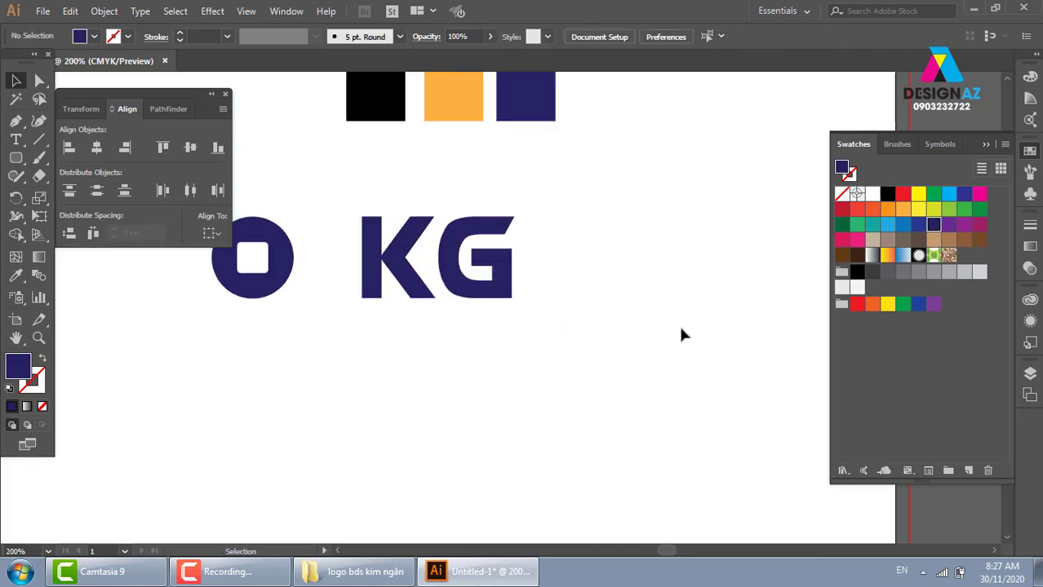
left_click_drag(182, 97, 216, 78)
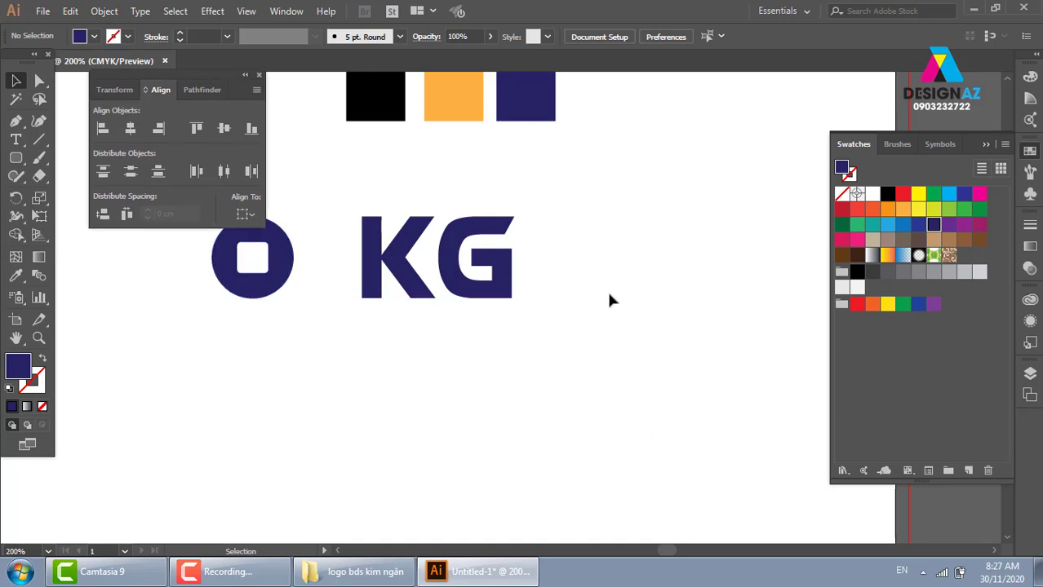
Step: Draw a small navy square to the right of KG and zoom in on it
left_click(17, 158)
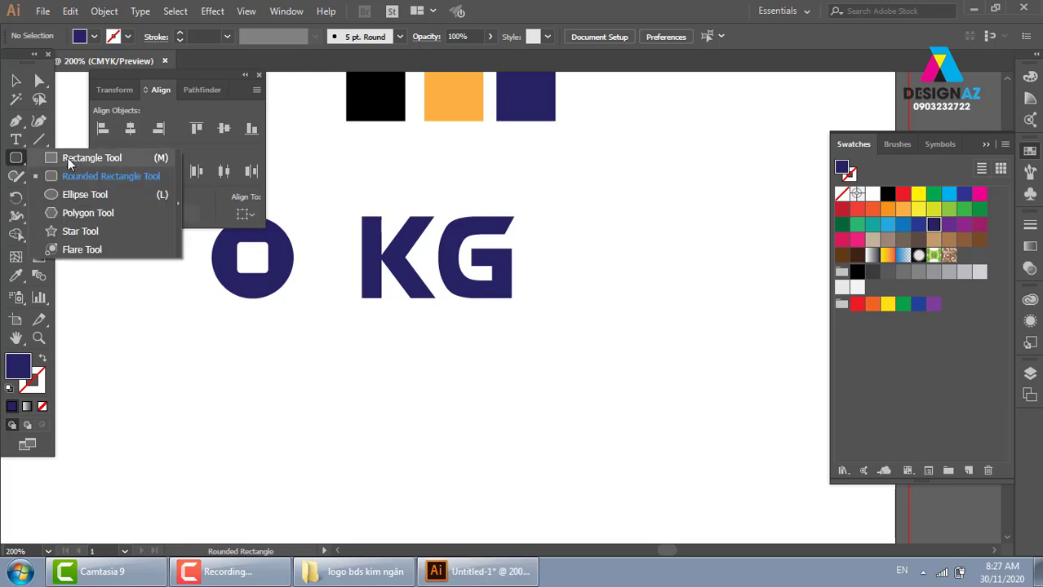
left_click_drag(663, 298, 595, 303)
left_click_drag(554, 243, 573, 261)
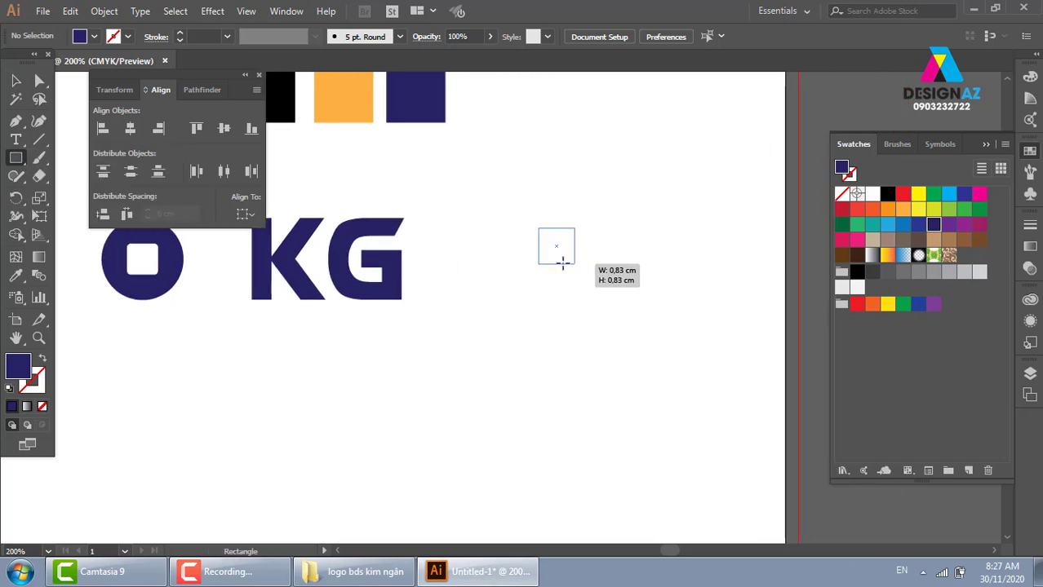
left_click(17, 80)
left_click(643, 250)
key("z")
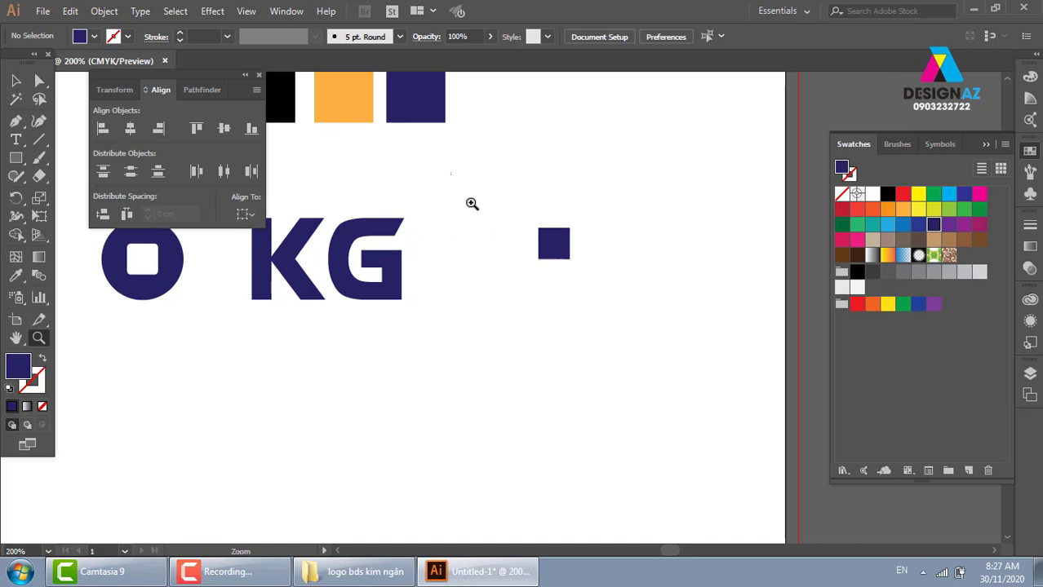
left_click_drag(470, 205, 641, 339)
Step: Raise the square's two right anchor points to skew it into a parallelogram rising rightward
left_click(12, 80)
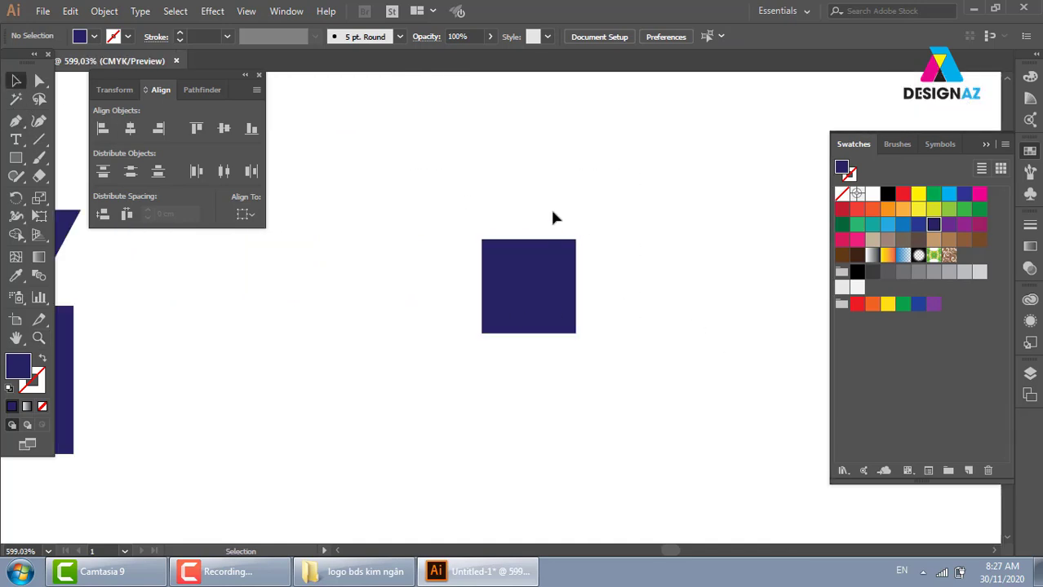
left_click_drag(552, 217, 610, 359)
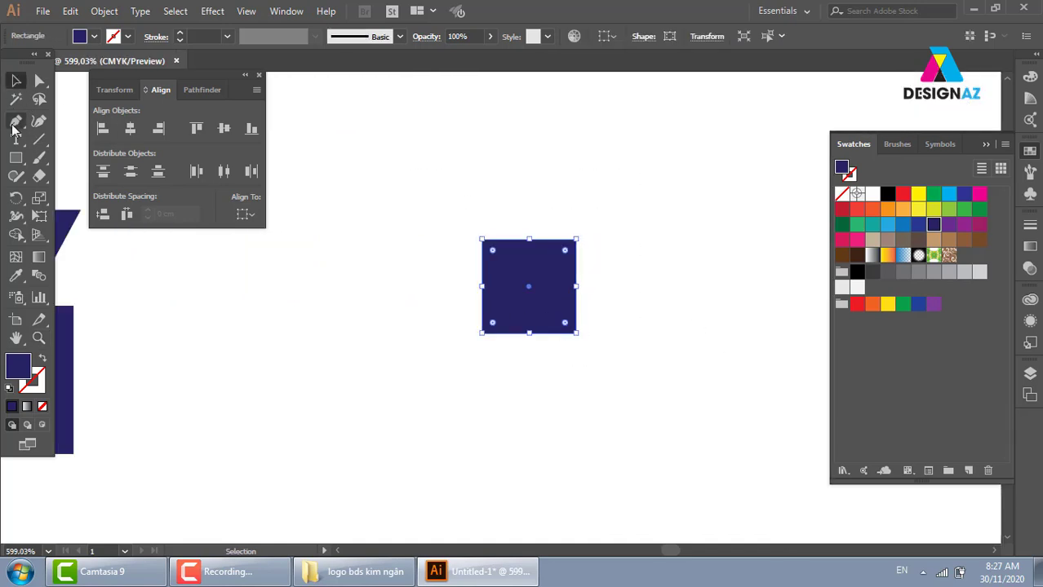
left_click(39, 81)
mouse_move(555, 207)
left_mouse_down()
mouse_move(590, 339)
mouse_move(574, 283)
left_mouse_up()
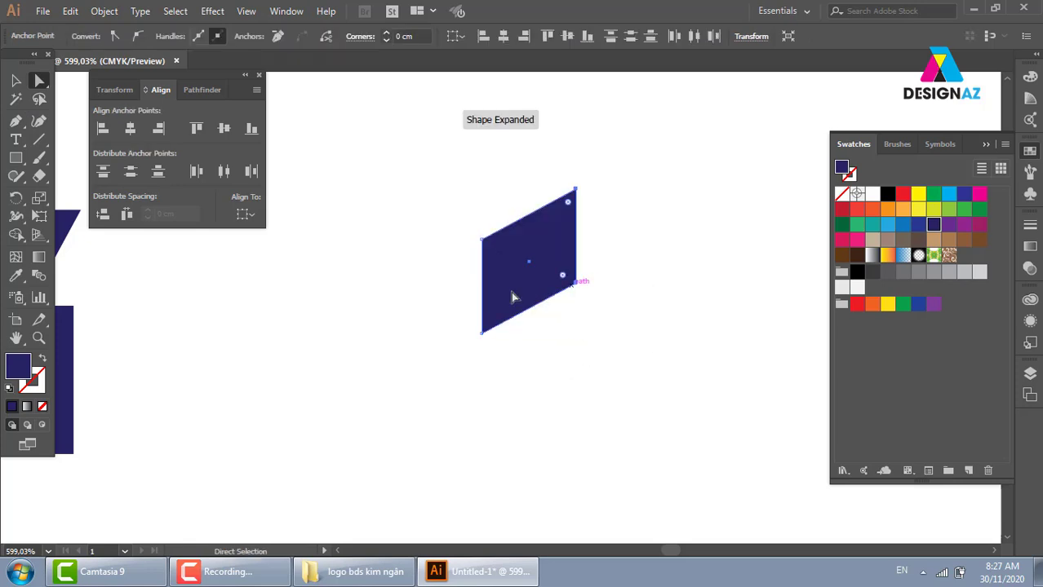
left_click(17, 80)
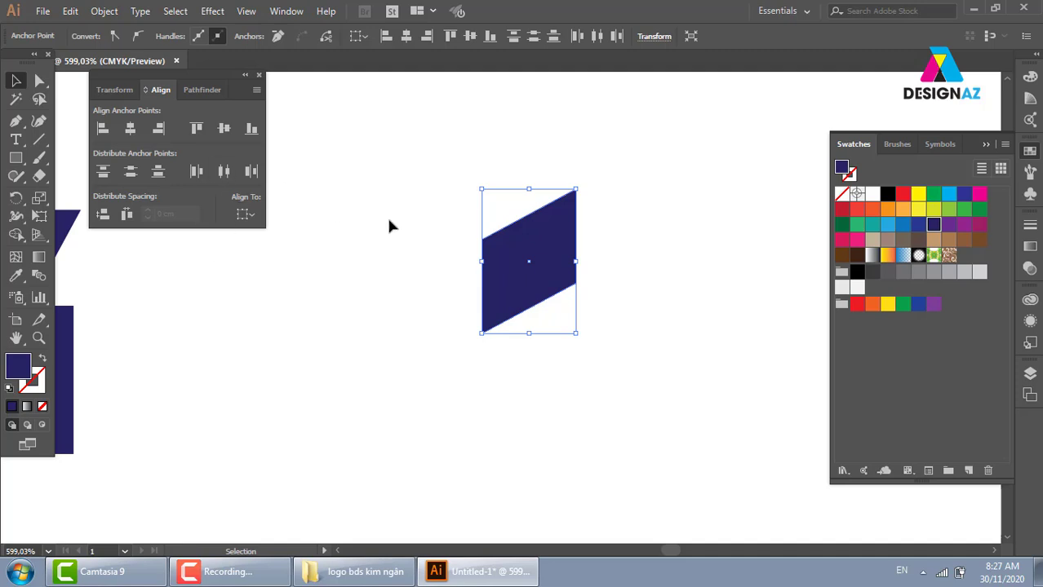
left_click_drag(375, 124, 643, 394)
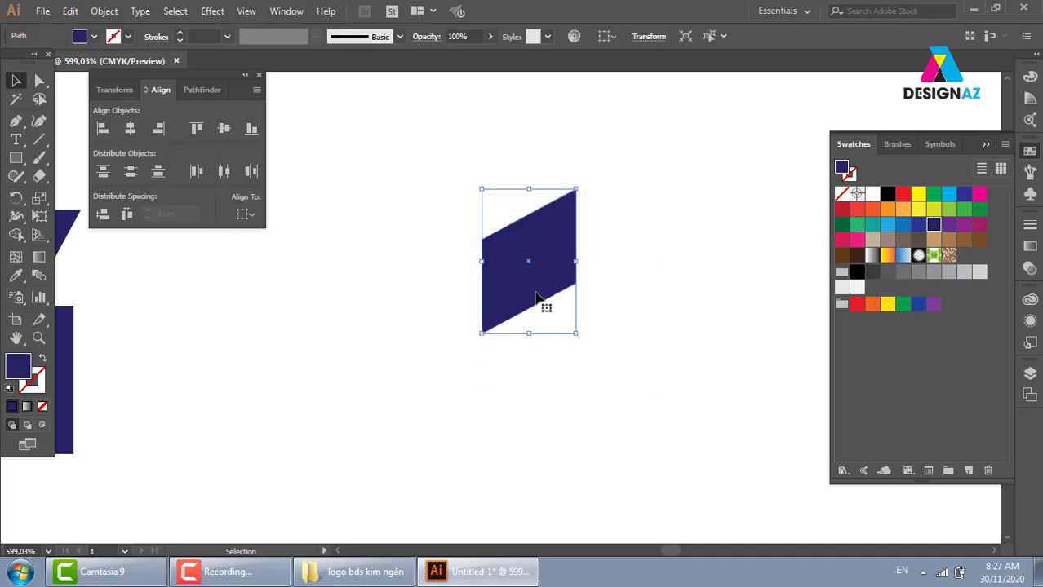
Step: Place a copy of the parallelogram to its right and mirror it horizontally
mouse_move(543, 303)
left_mouse_down()
mouse_move(645, 299)
mouse_move(629, 301)
left_mouse_up()
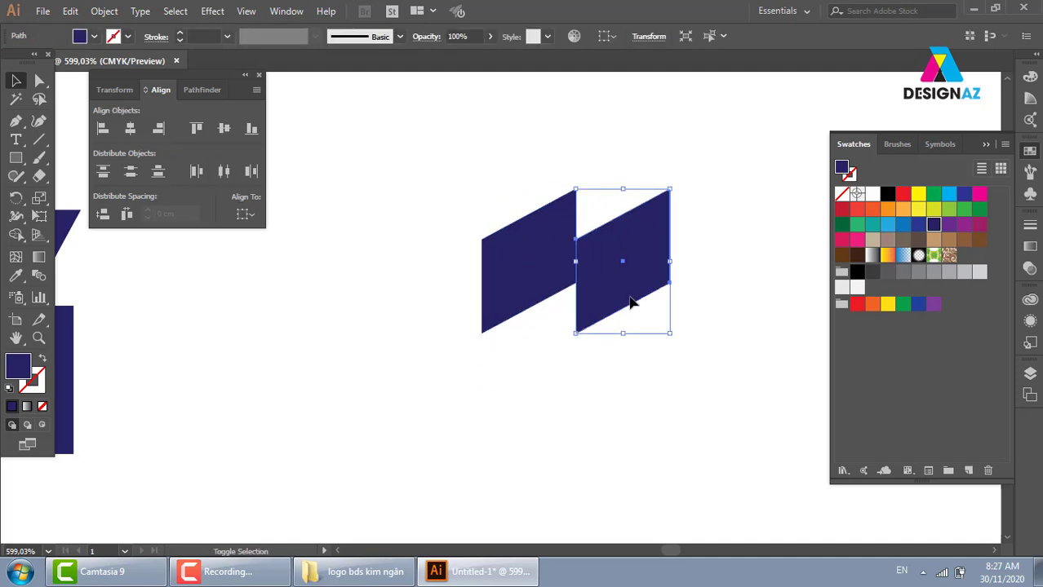
key("o")
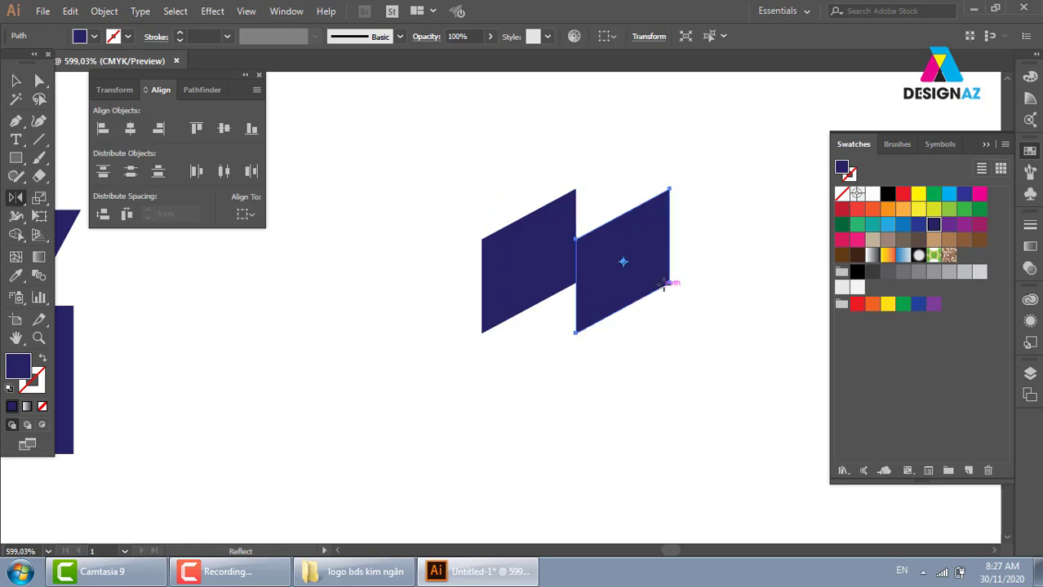
mouse_move(698, 262)
left_mouse_down()
mouse_move(592, 264)
mouse_move(529, 295)
left_mouse_up()
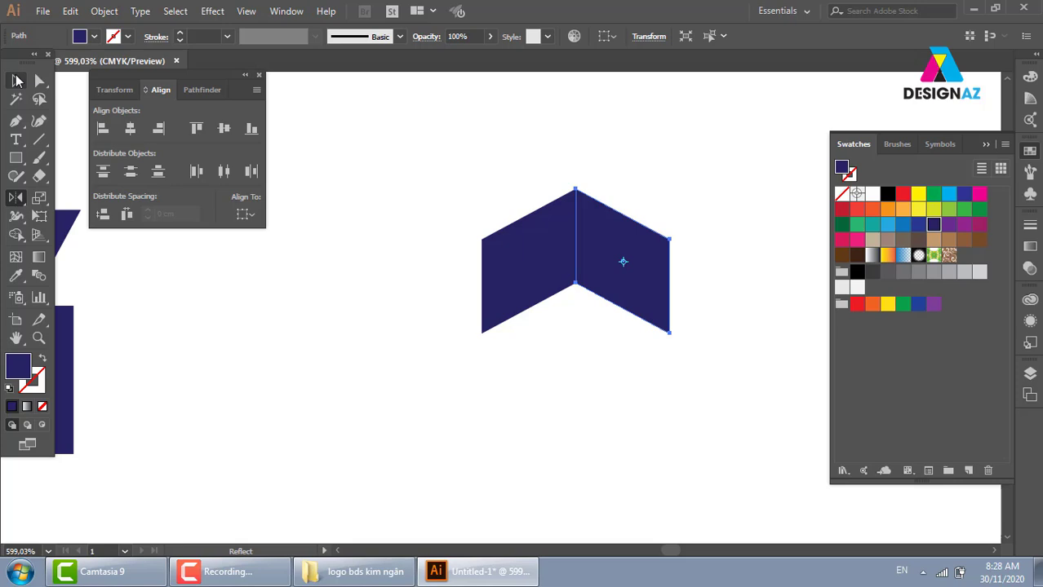
Step: Raise the shared middle anchor points so both halves form a navy chevron roof
left_click(39, 80)
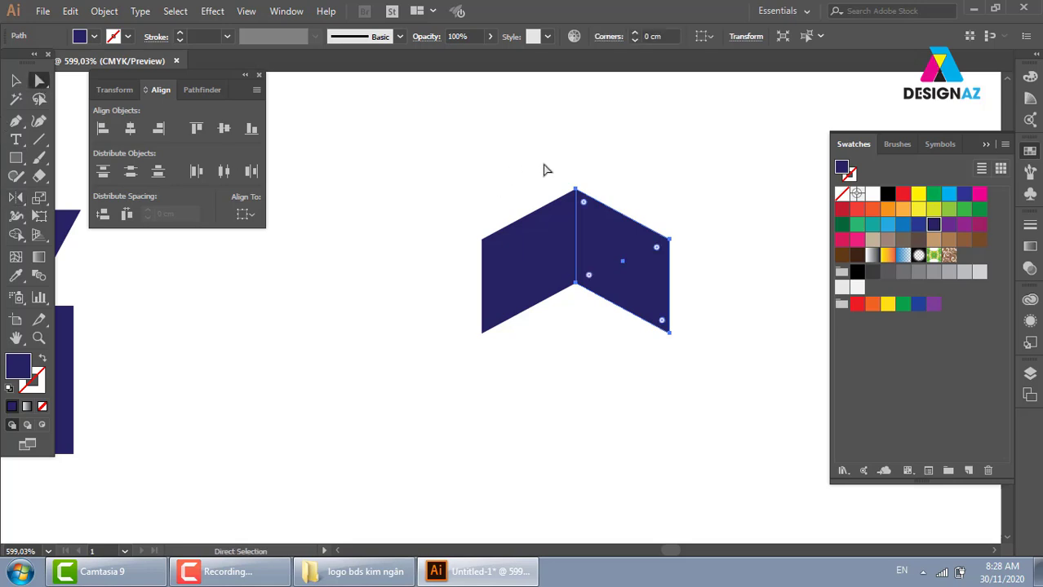
mouse_move(545, 169)
left_mouse_down()
mouse_move(608, 314)
mouse_move(576, 264)
left_mouse_up()
left_click(15, 79)
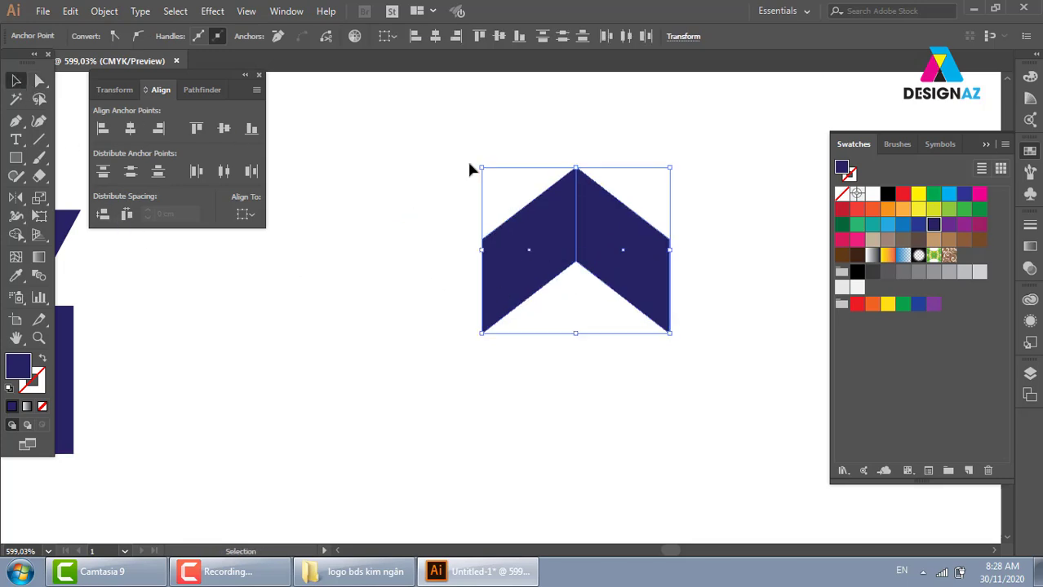
left_click(509, 138)
left_click(546, 240)
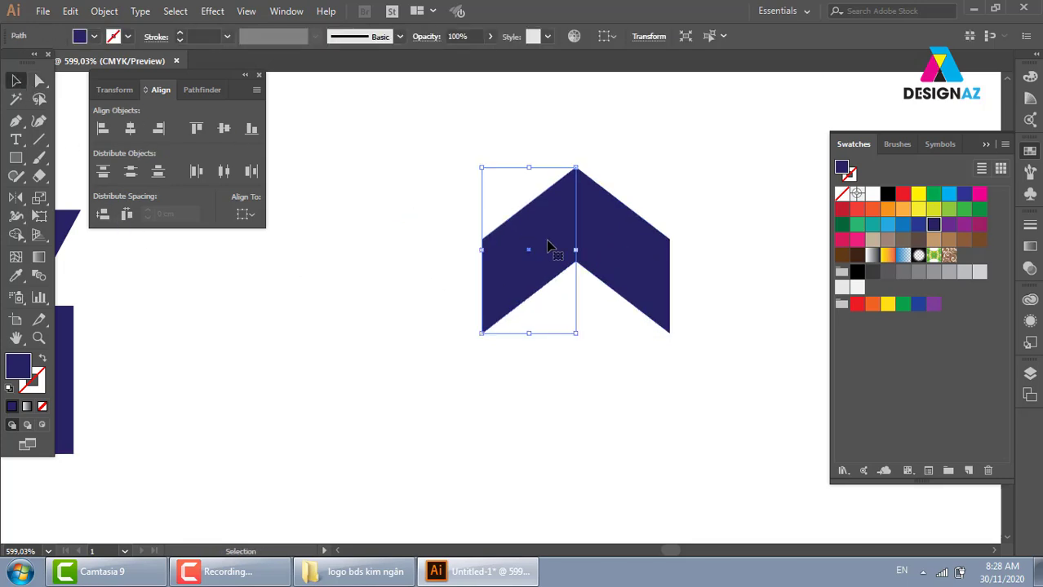
Step: Draw a small navy door square centred under the chevron and select all three house shapes
left_click(16, 157)
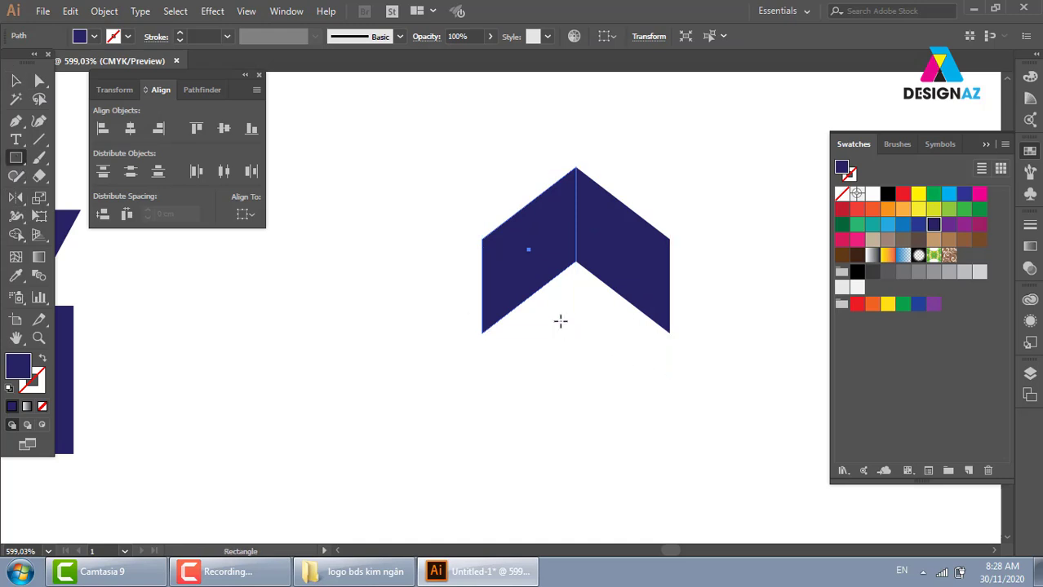
left_click_drag(564, 333, 610, 377)
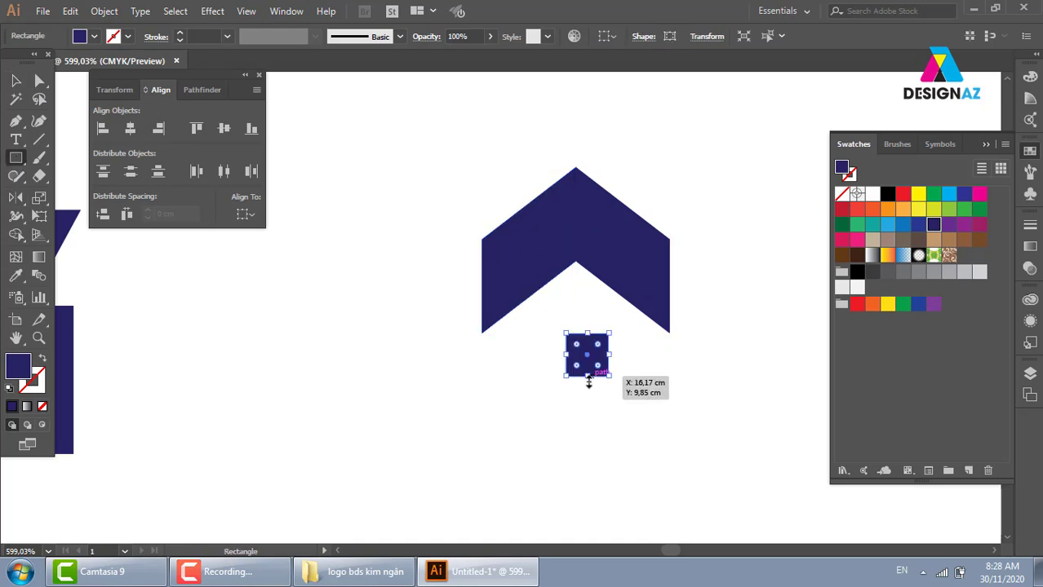
left_click(16, 80)
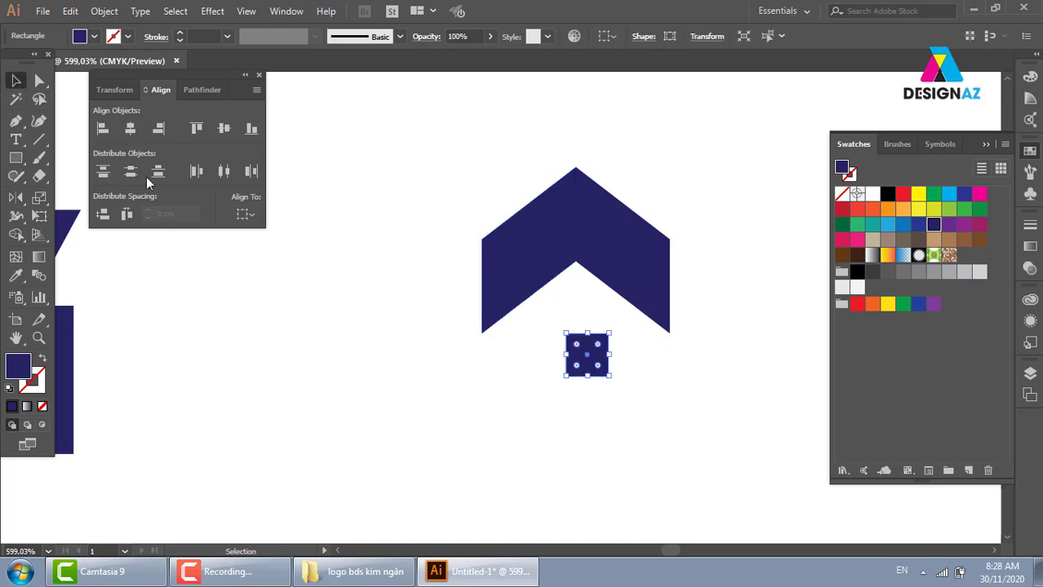
left_click(624, 429)
left_click_drag(598, 375, 591, 364)
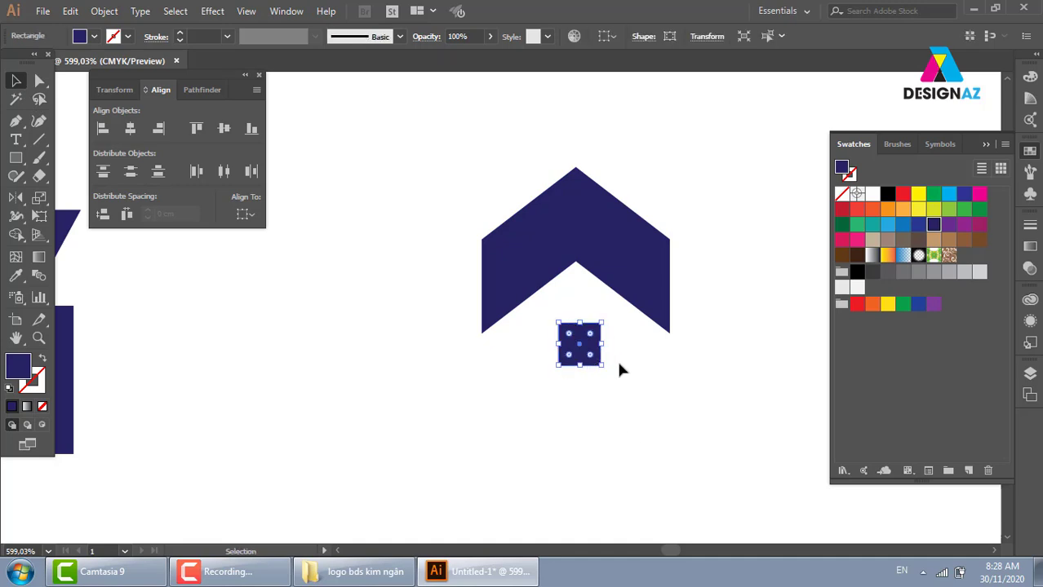
left_click(636, 388)
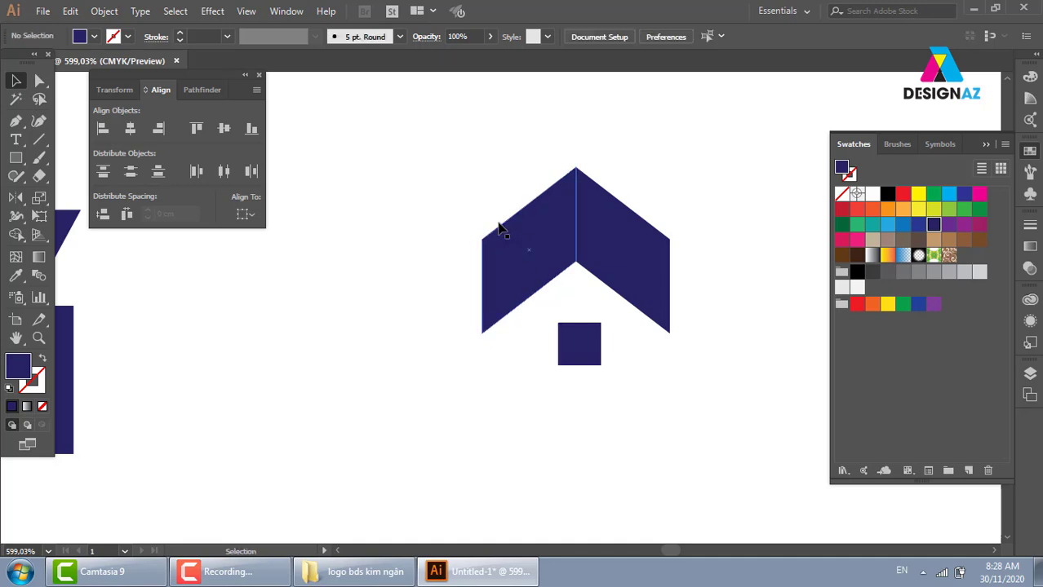
left_click_drag(476, 160, 682, 456)
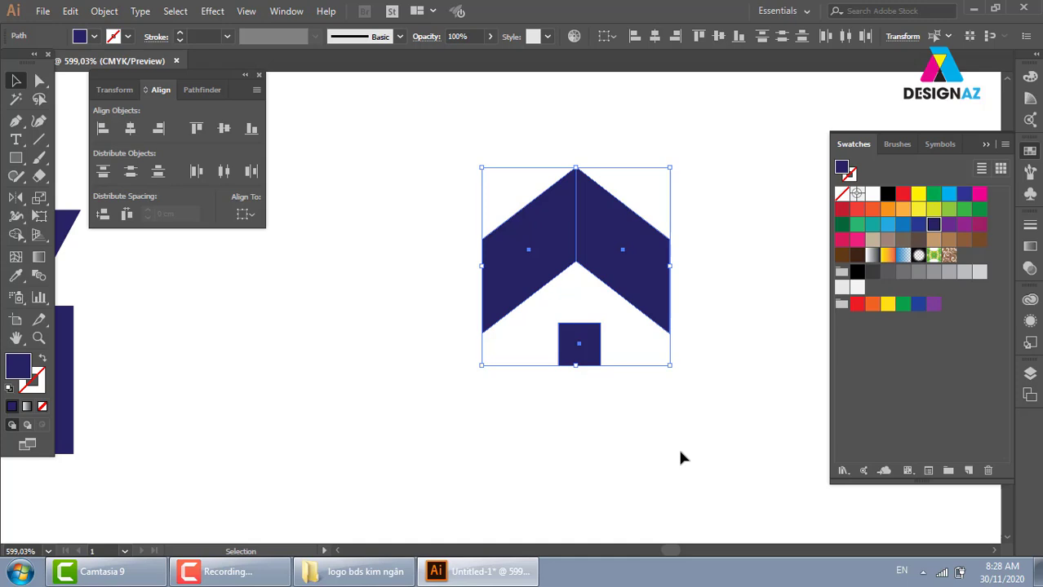
left_click(754, 418)
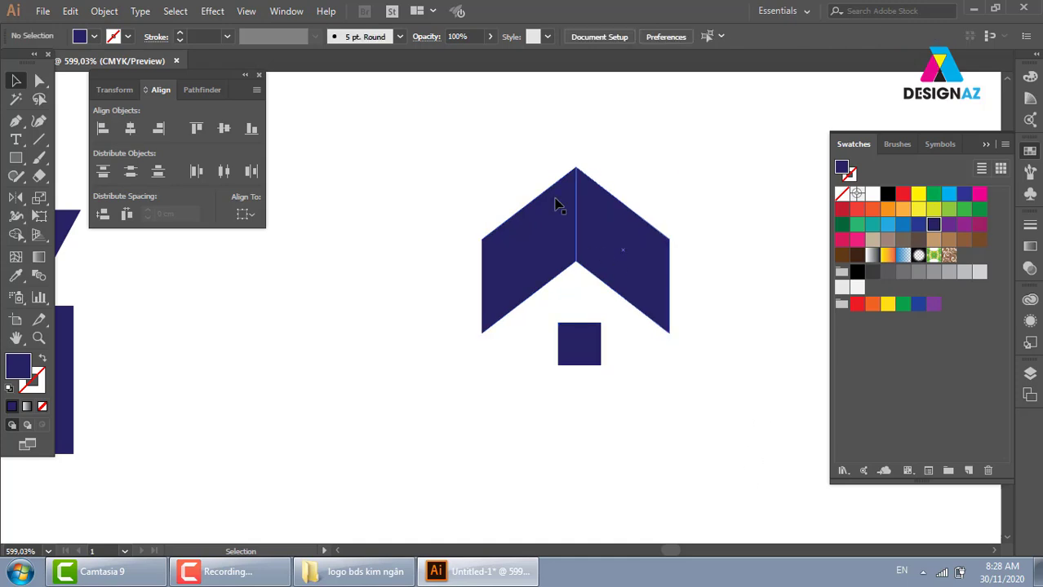
left_click_drag(480, 128, 671, 451)
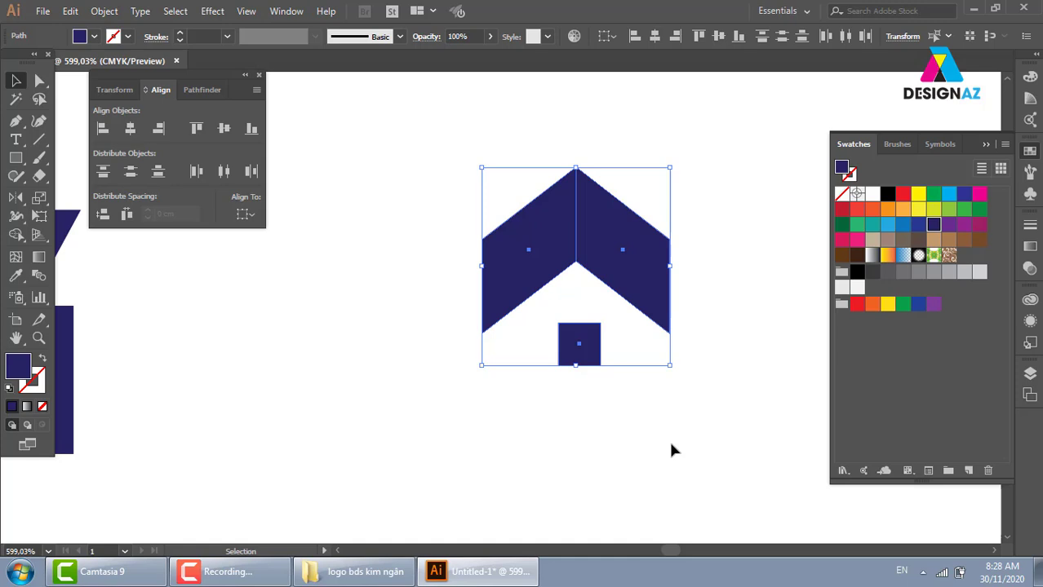
Step: Zoom out and scale up the whole house icon
key("ctrl+minus")
key("ctrl+minus")
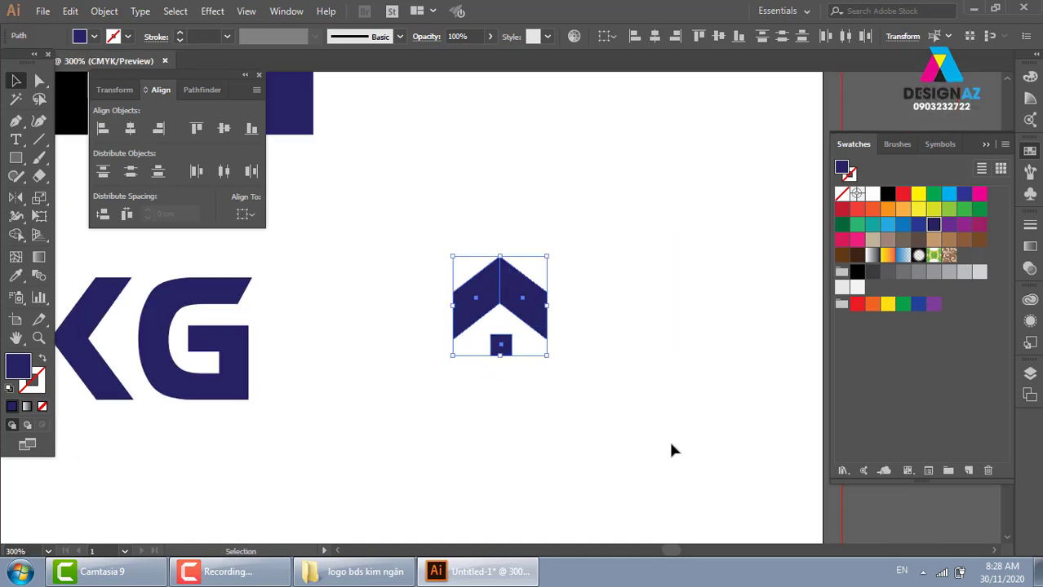
left_click(714, 363)
left_click_drag(423, 238, 571, 380)
left_click_drag(549, 328, 563, 349)
Step: Resize the small door square around its centre, enlarging then slightly shrinking it
left_click(665, 406)
left_click_drag(666, 406, 761, 381)
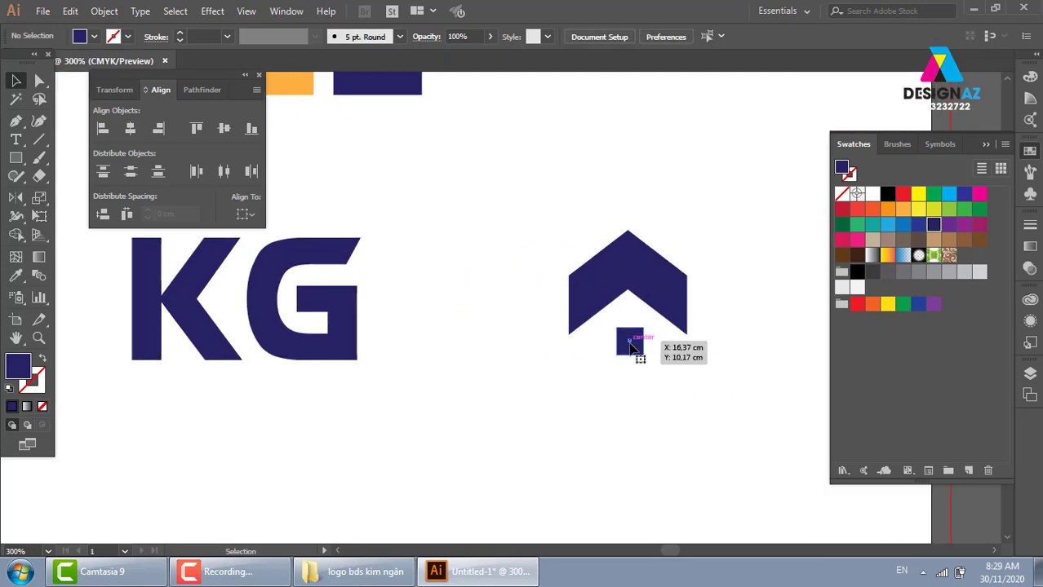
left_click(630, 344)
left_click_drag(643, 328, 652, 319)
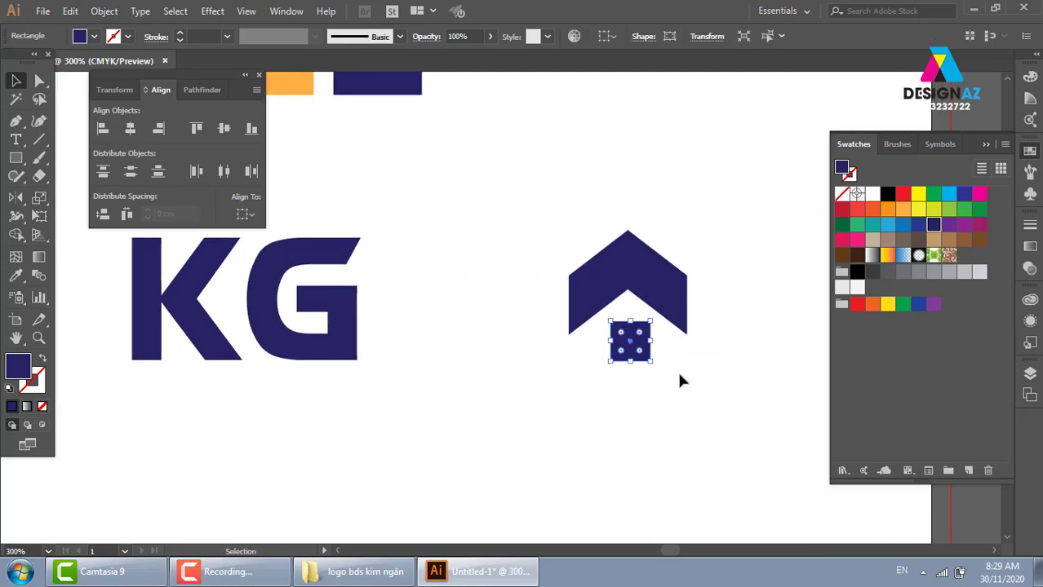
left_click(680, 380)
left_click(641, 350)
left_click_drag(654, 321, 648, 324)
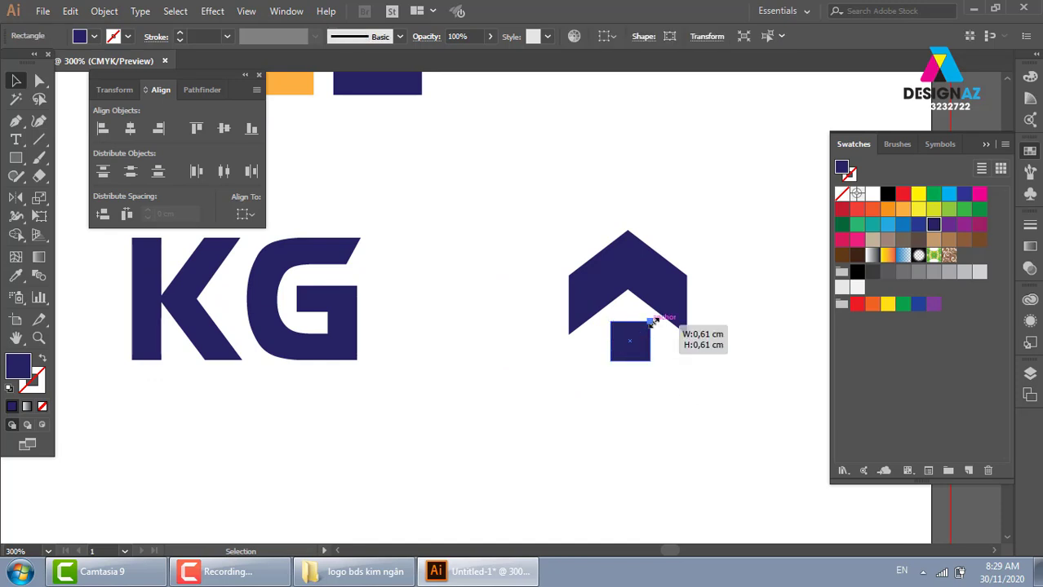
left_click(708, 385)
Step: Nudge the KG text slightly further right of the navy circle mark
scroll(702, 408, "left", 2)
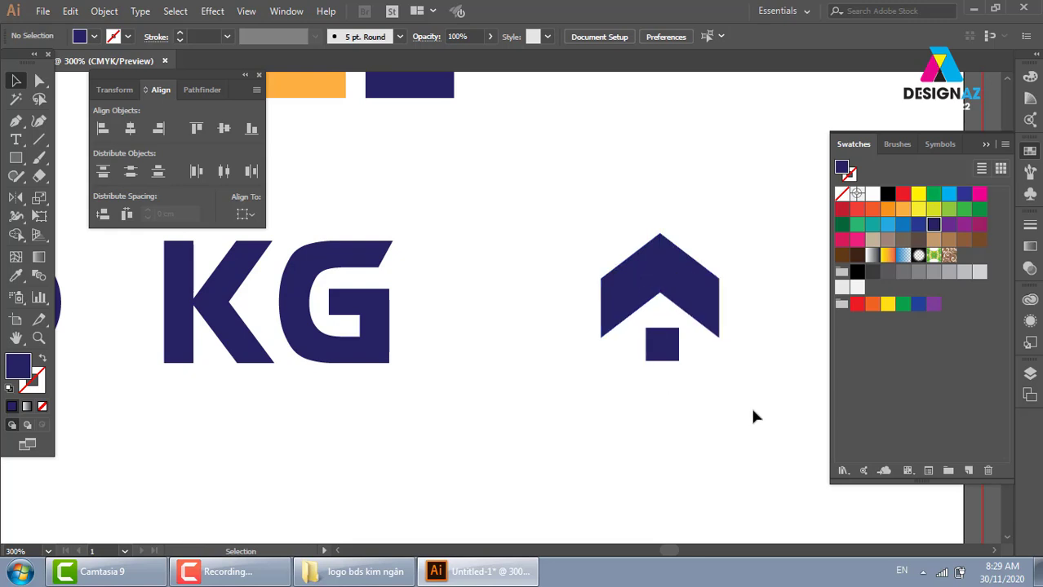
left_click_drag(440, 418, 571, 422)
left_click_drag(383, 339, 422, 343)
scroll(351, 367, "left", 5)
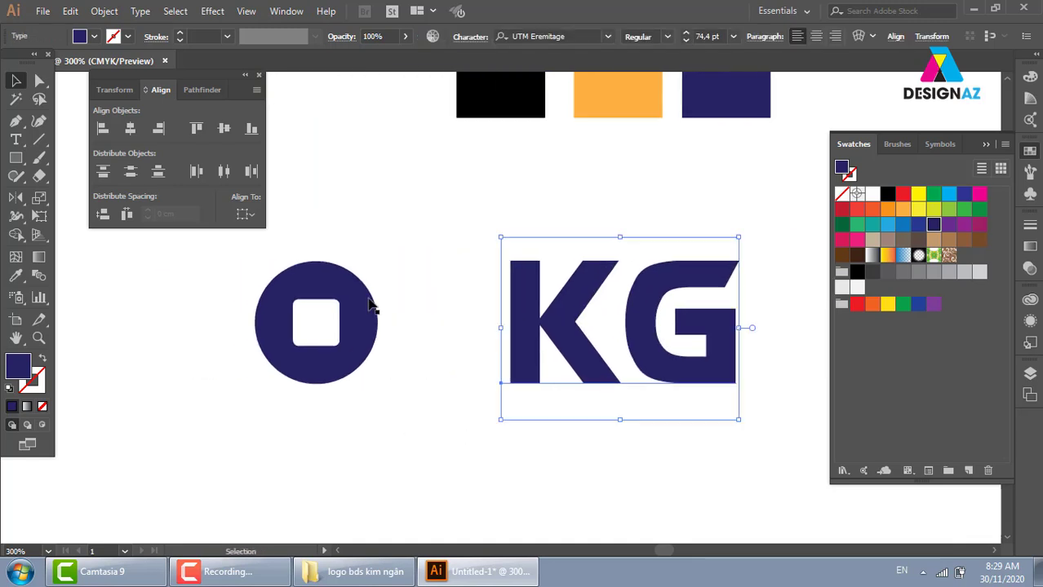
mouse_move(383, 210)
left_mouse_down()
mouse_move(297, 418)
mouse_move(304, 440)
left_mouse_up()
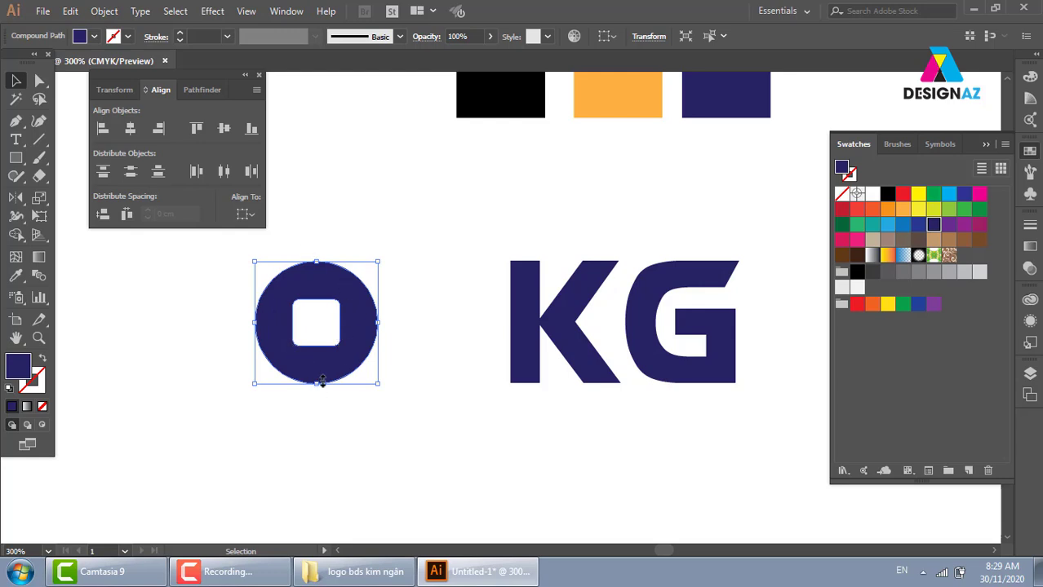
key("space")
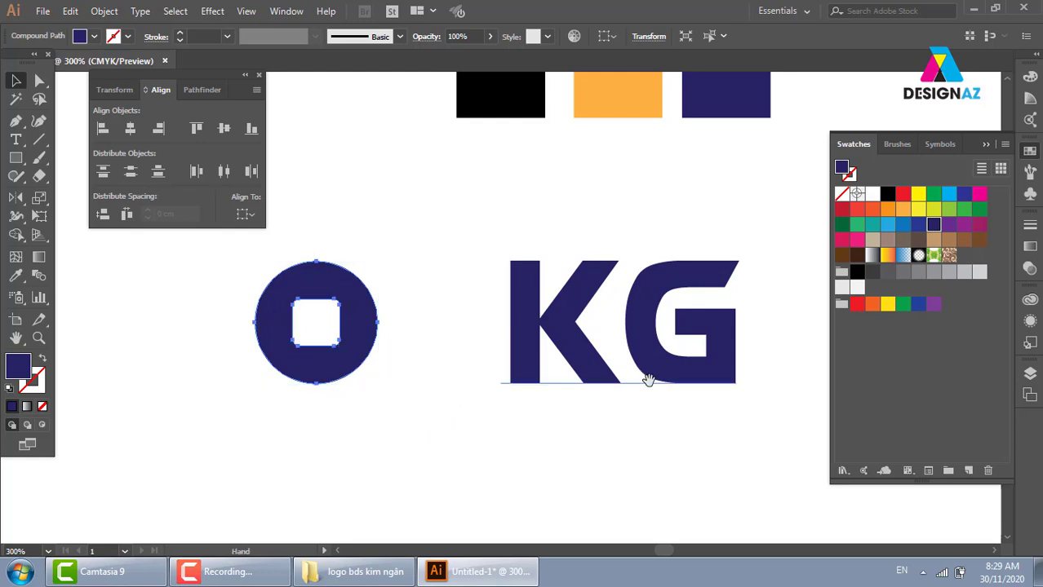
left_click_drag(648, 381, 536, 396)
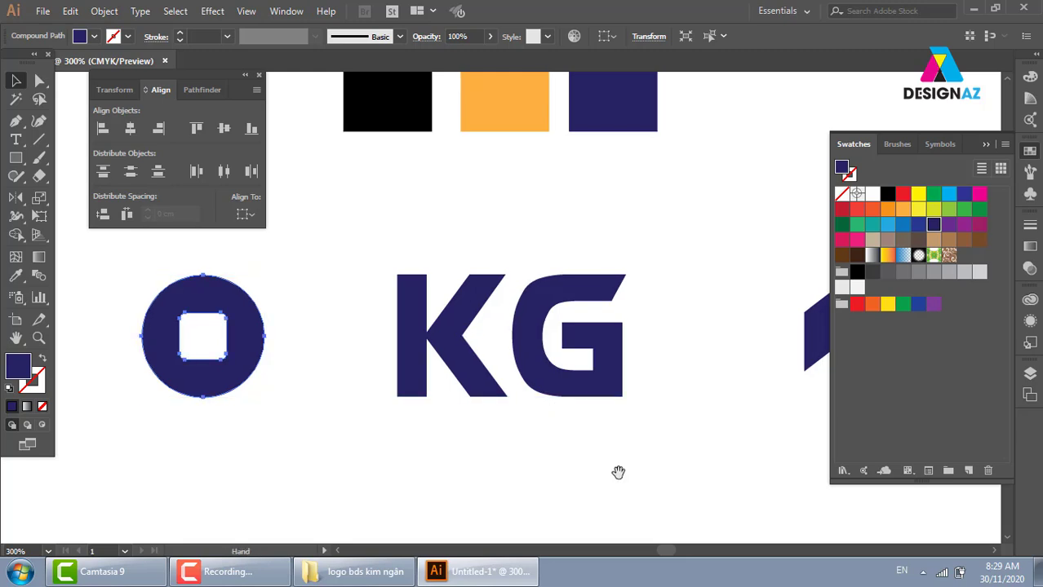
left_click_drag(618, 473, 580, 362)
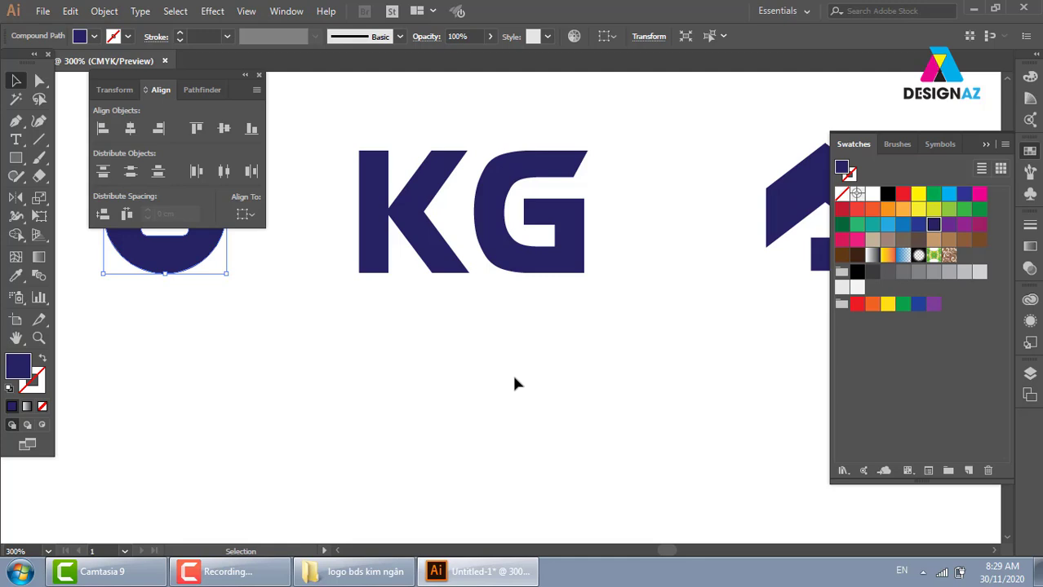
key("ctrl+minus")
key("ctrl+minus")
mouse_move(729, 419)
left_mouse_down()
mouse_move(624, 377)
mouse_move(595, 378)
left_mouse_up()
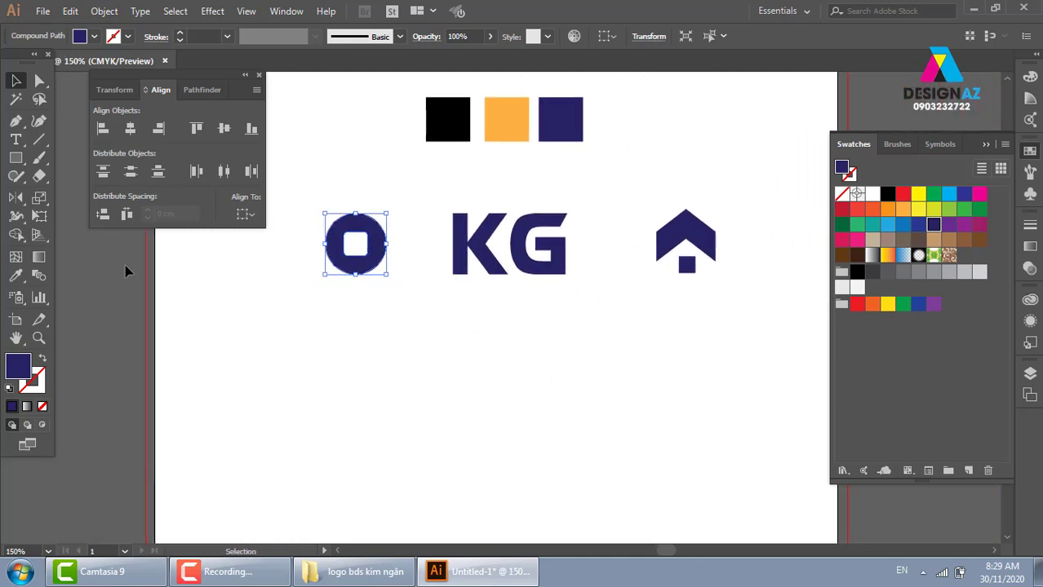
Step: Draw a filled navy square, zoom in on it, and move it left and down
left_click(16, 157)
mouse_move(390, 327)
left_mouse_down()
mouse_move(463, 399)
mouse_move(454, 391)
left_mouse_up()
key("z")
left_click_drag(350, 287, 638, 471)
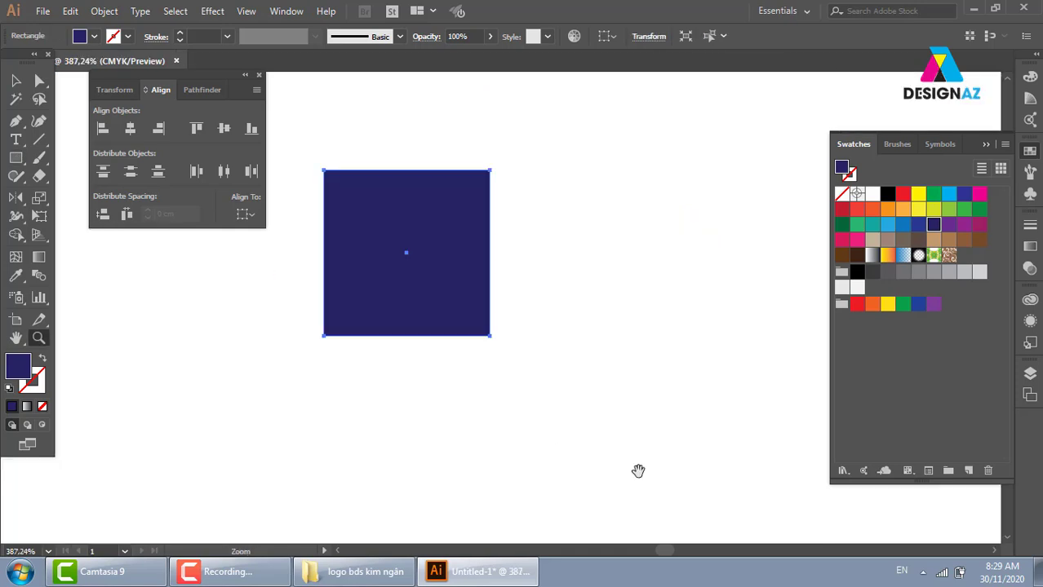
left_click(16, 81)
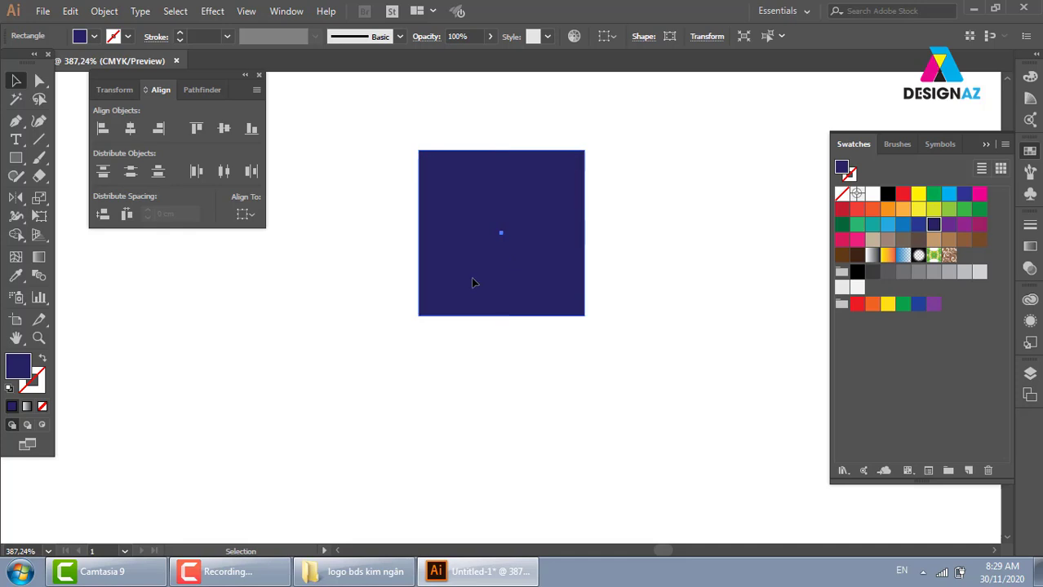
left_click_drag(473, 282, 372, 332)
left_click(611, 373)
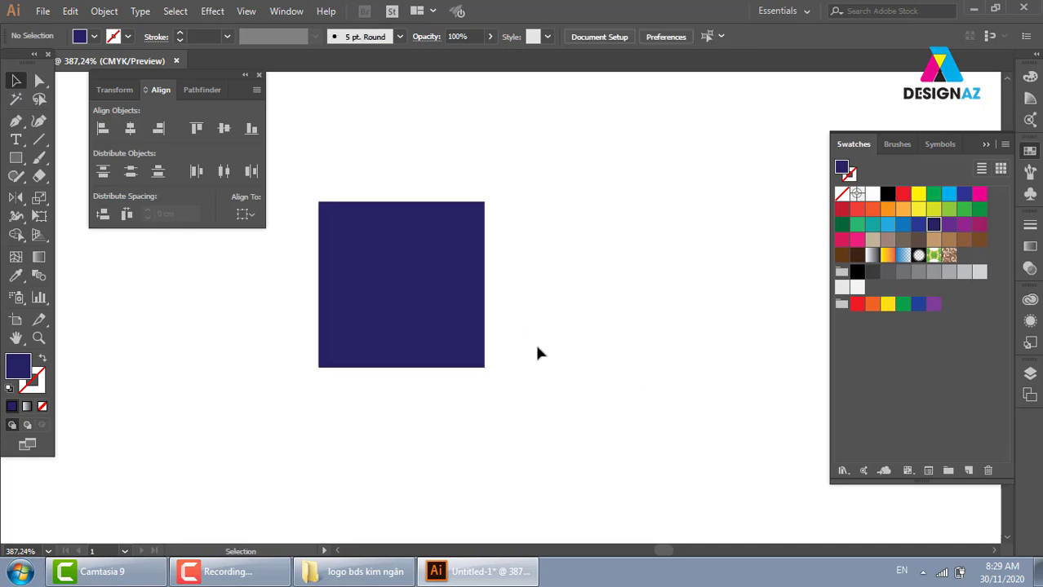
Step: Duplicate the square to the right and rotate the copy 45° into a diamond
left_click(361, 289)
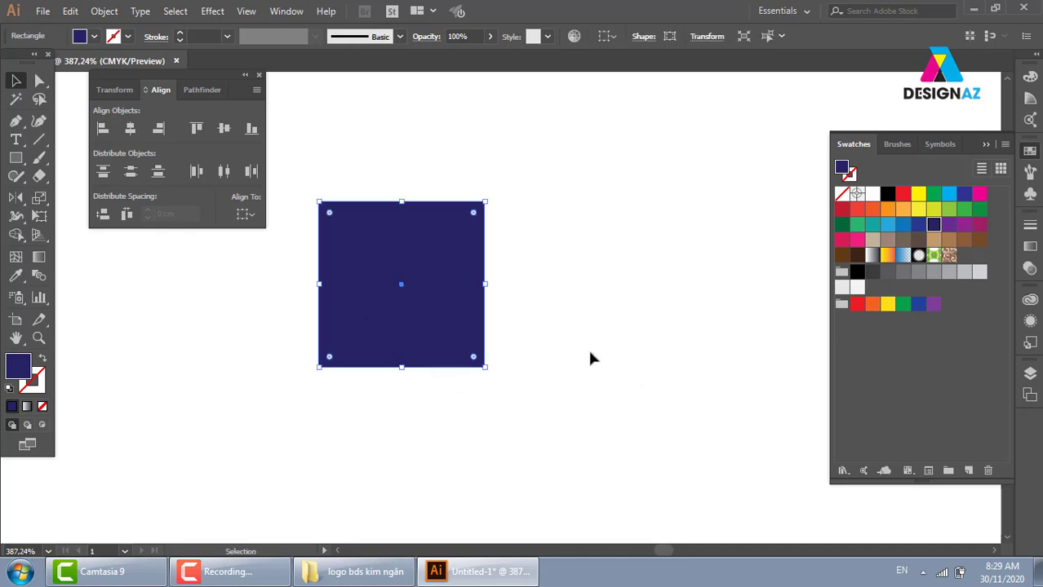
left_click_drag(432, 286, 652, 264)
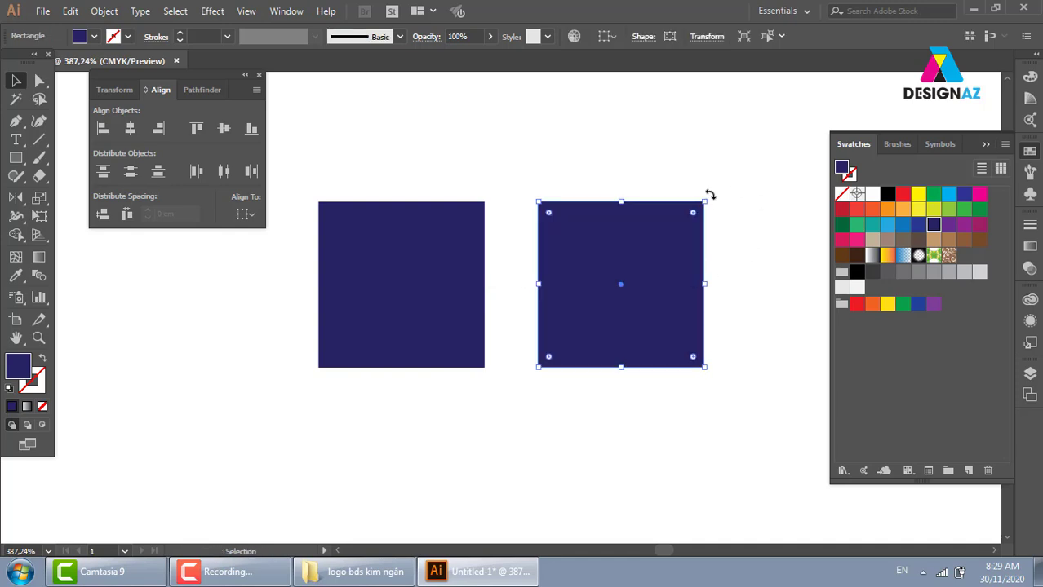
left_click_drag(734, 210, 765, 284)
left_click(761, 385)
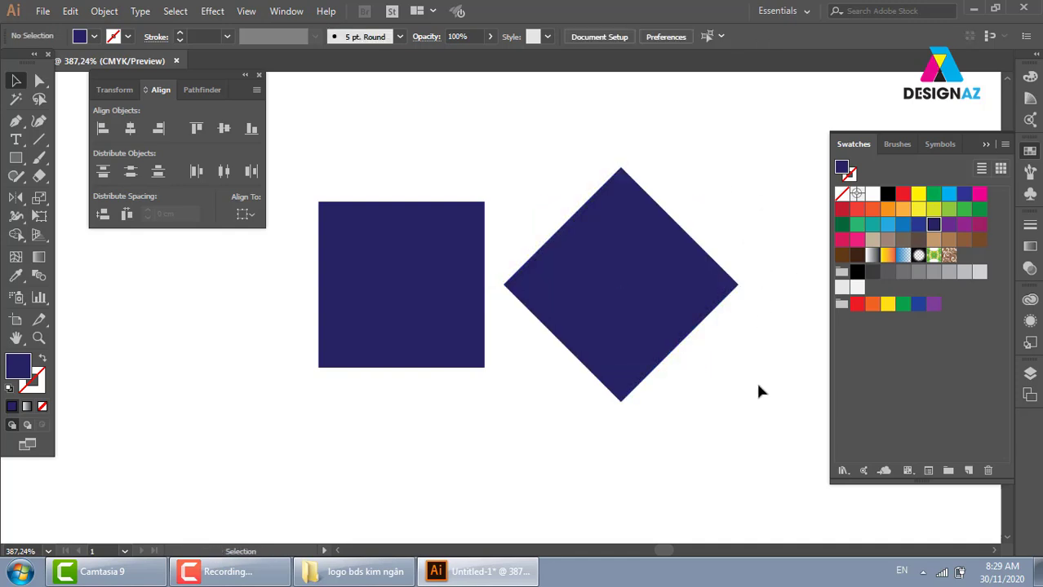
Step: Turn both the square and the diamond into navy outlines with Shift+X
left_click(384, 324)
key("shift+x")
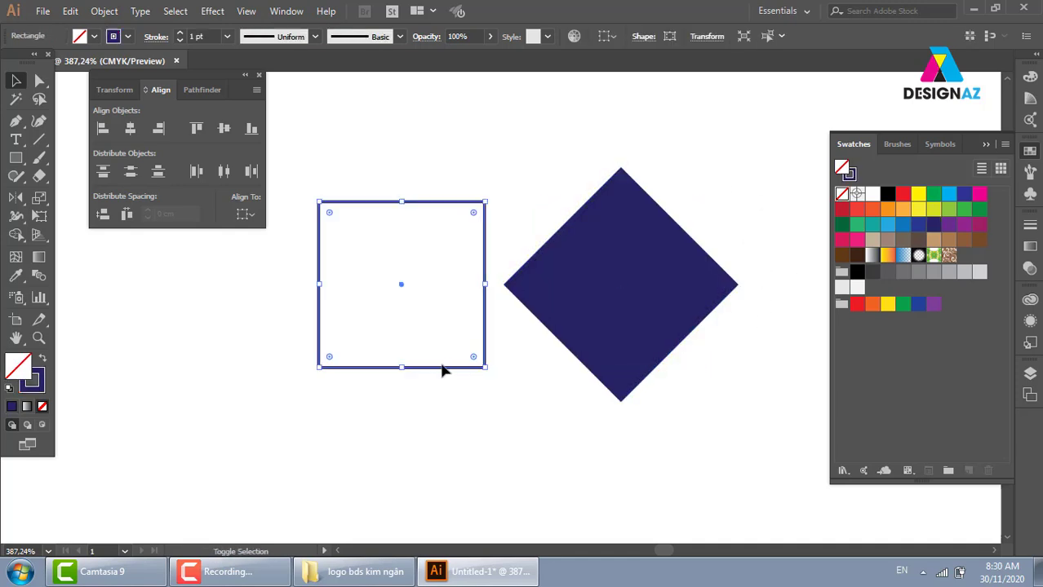
left_click(441, 371)
left_click(645, 327)
key("shift+x")
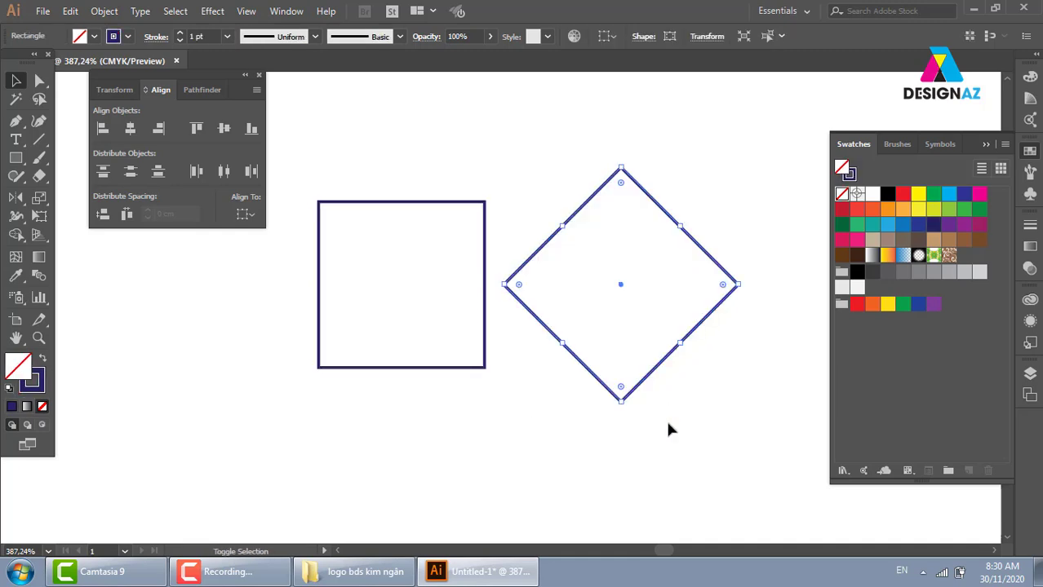
left_click(668, 428)
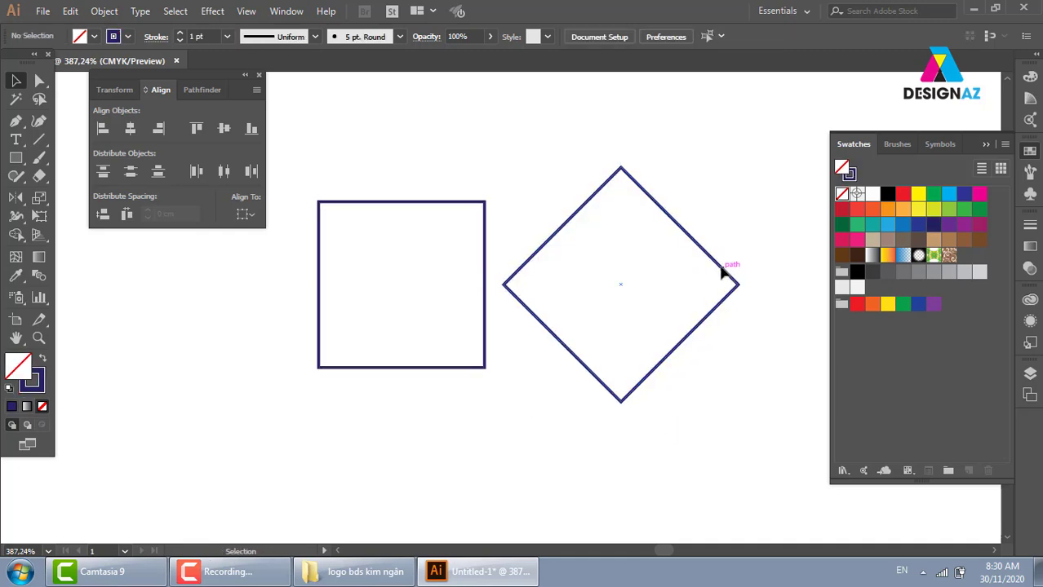
Step: Slide the diamond left so it overlaps the square, fine-tuning its position
left_click_drag(721, 272, 572, 274)
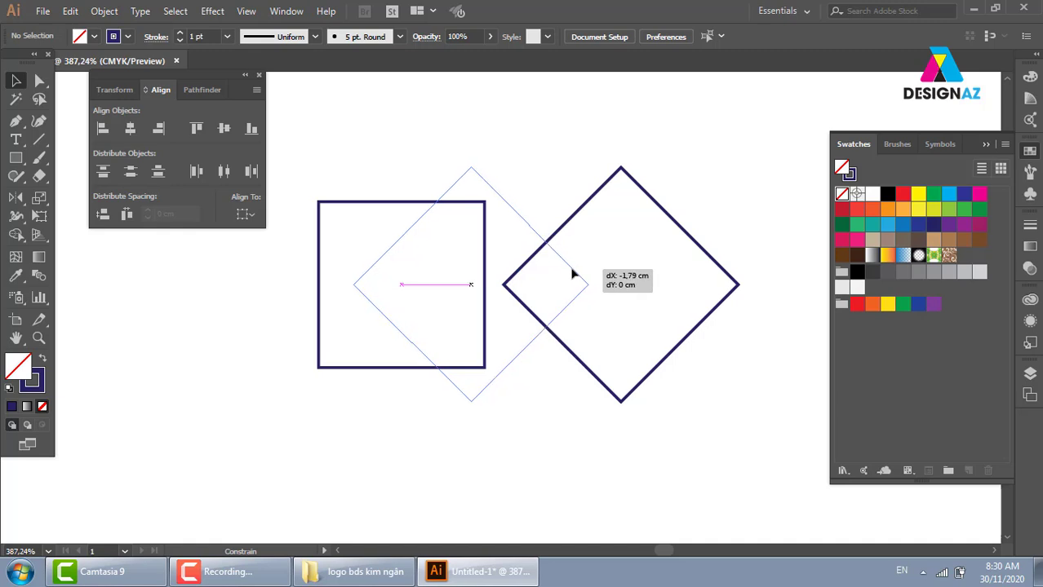
left_click_drag(572, 275, 575, 274)
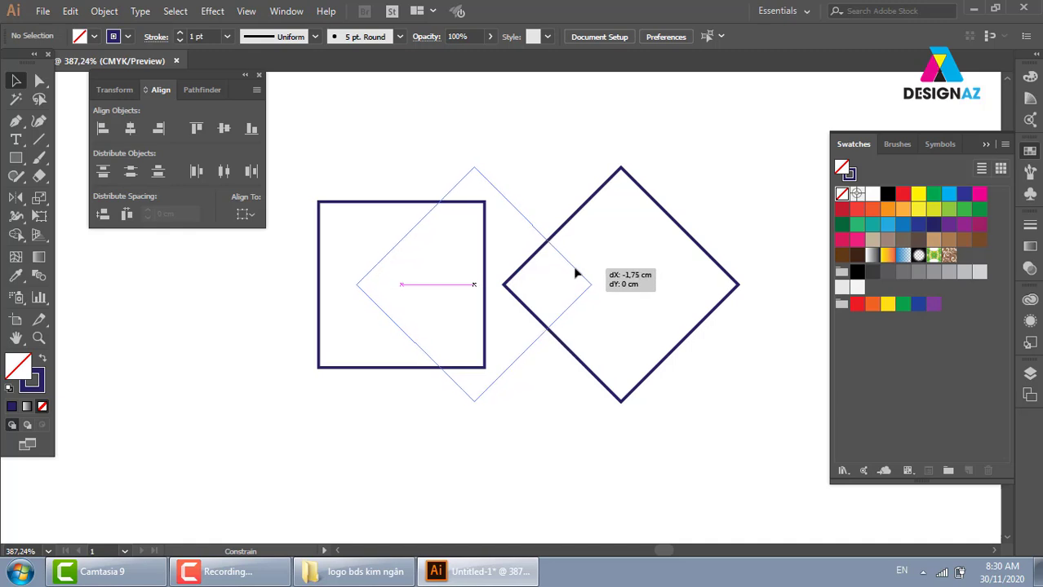
left_click_drag(575, 274, 578, 274)
left_click(689, 317)
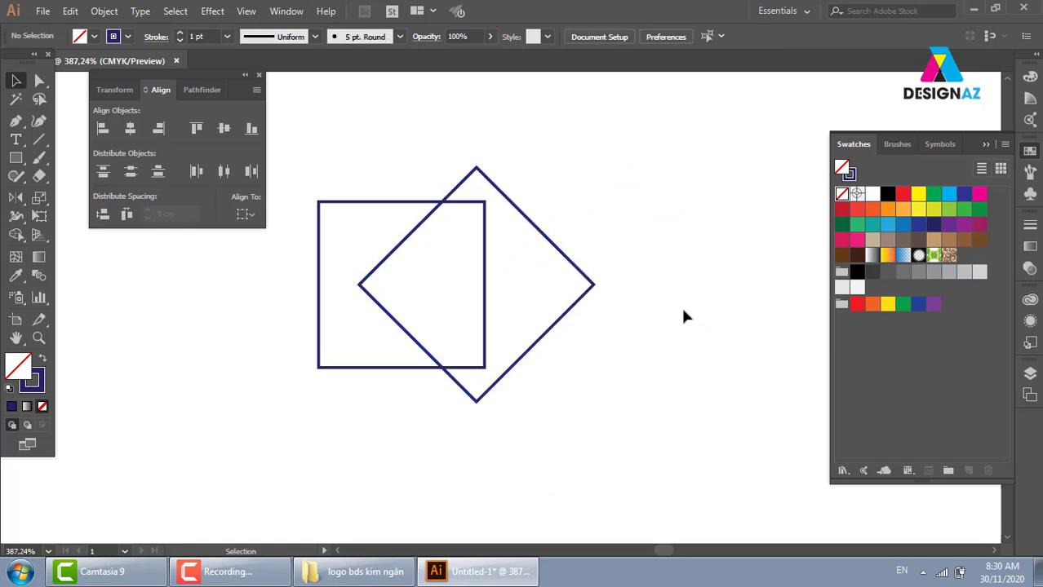
Step: Form a narrow 0.36 cm strip along the square's left edge
left_click(486, 288)
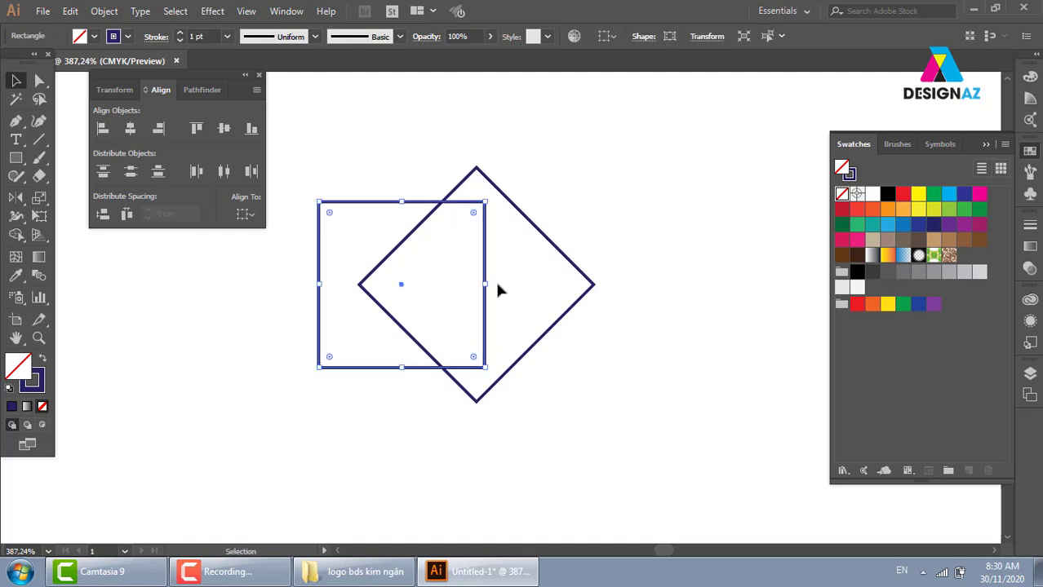
left_click_drag(485, 284, 371, 298)
left_click_drag(350, 301, 348, 301)
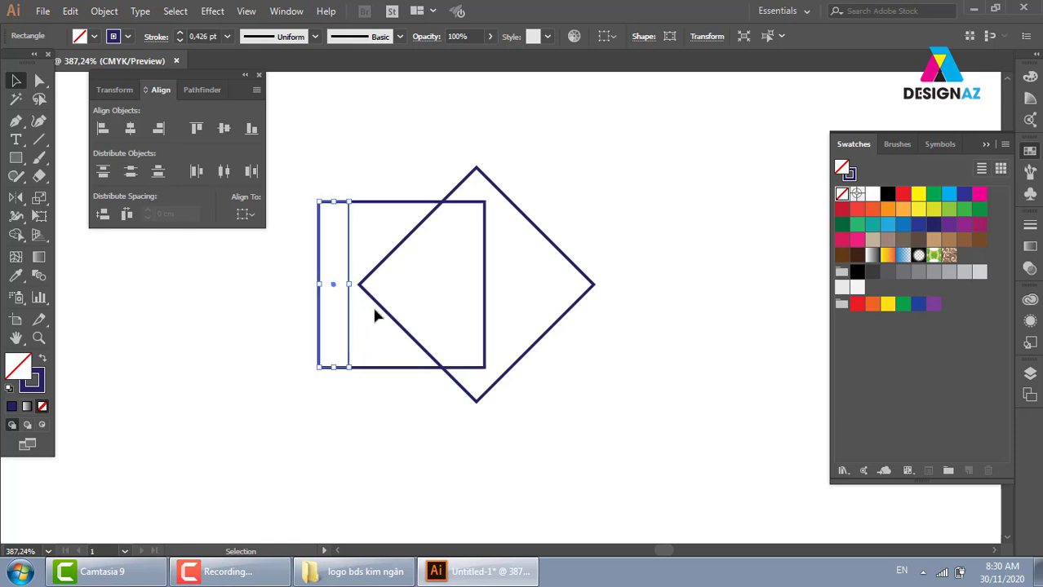
Step: Copy the diamond, offsetting the copy slightly to the right of the original
left_click(379, 173)
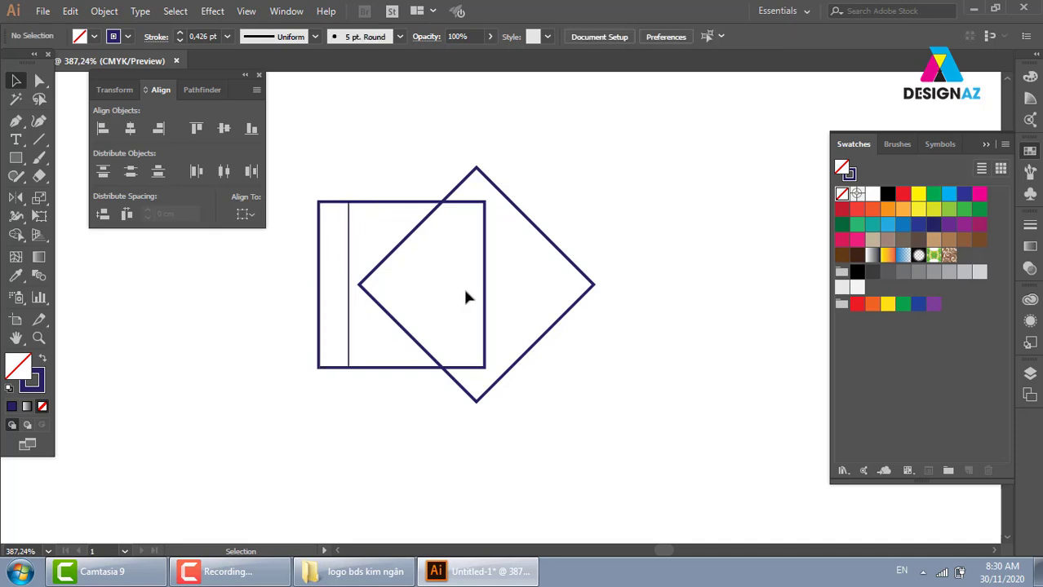
left_click(579, 299)
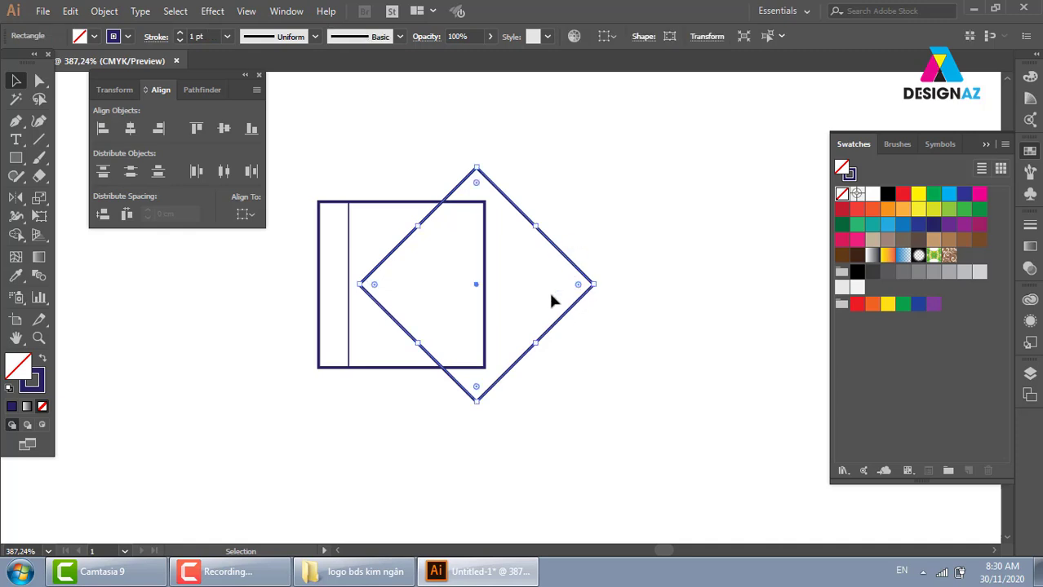
left_click_drag(568, 317, 600, 315)
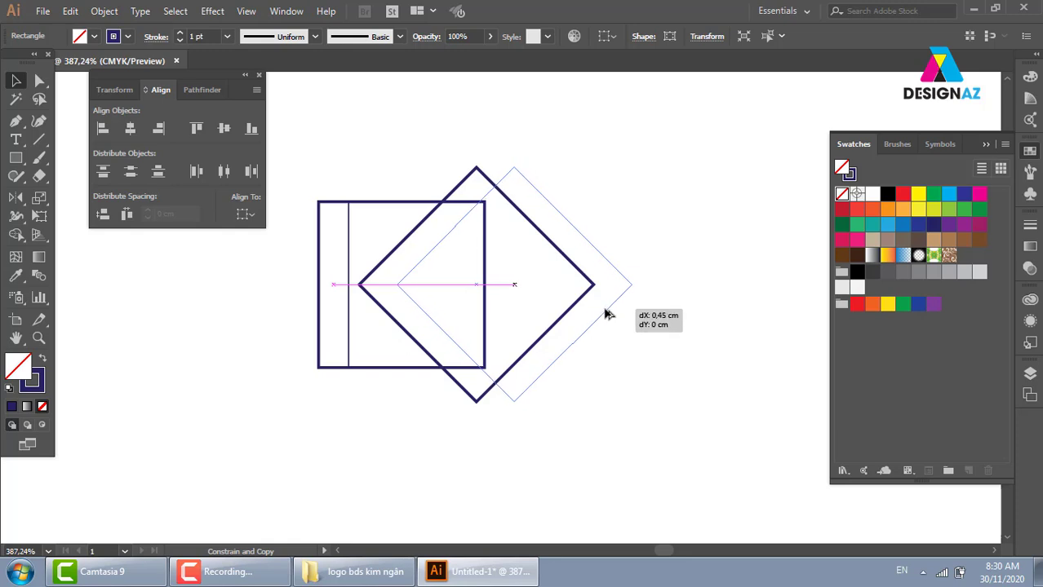
left_click_drag(601, 313, 601, 314)
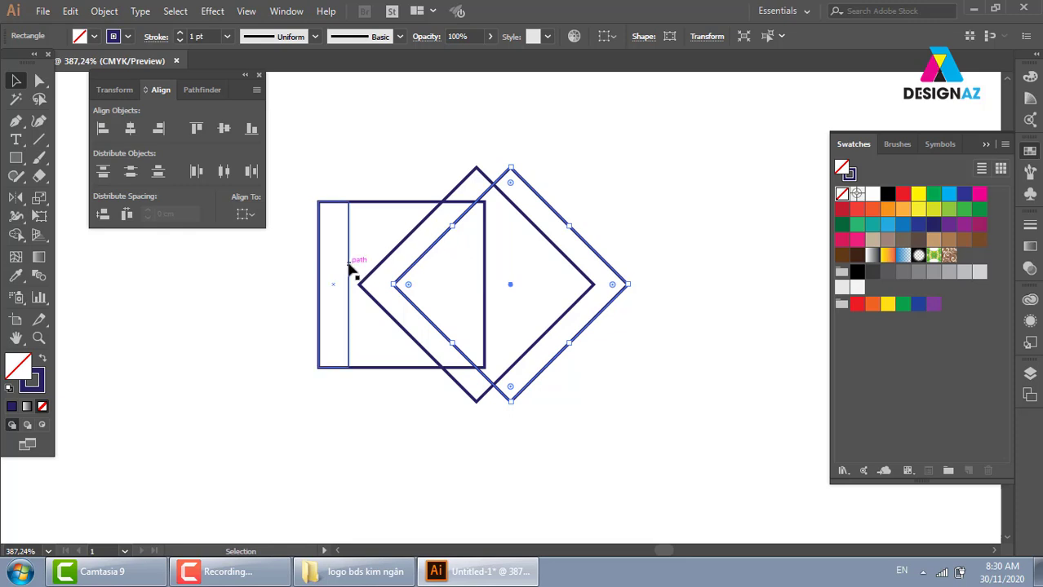
mouse_move(437, 154)
left_mouse_down()
mouse_move(506, 184)
mouse_move(507, 205)
mouse_move(467, 211)
left_mouse_up()
Step: Nudge the outer diamond one step right with the arrow key
left_click(514, 256)
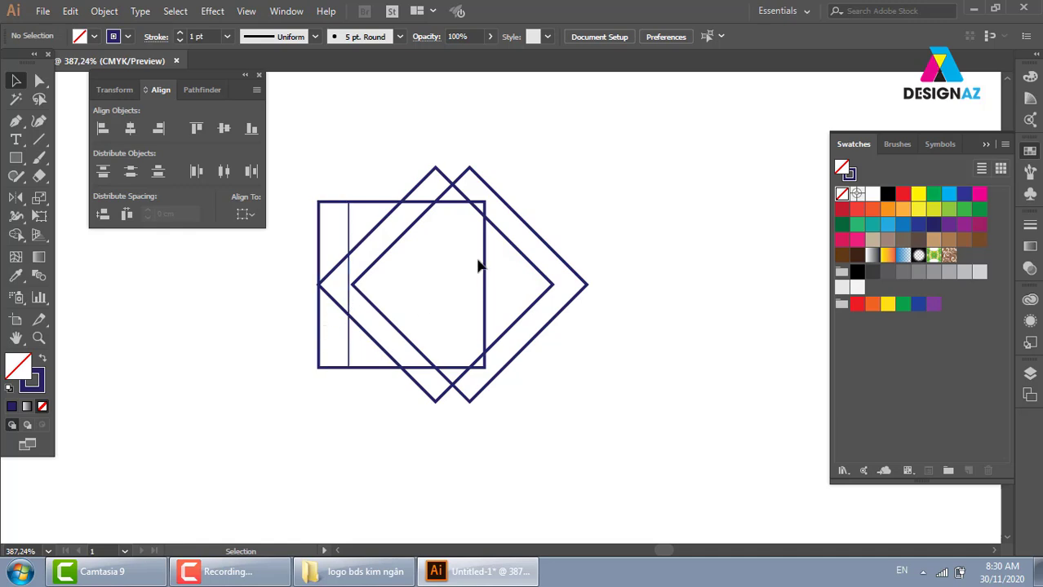
left_click(507, 205)
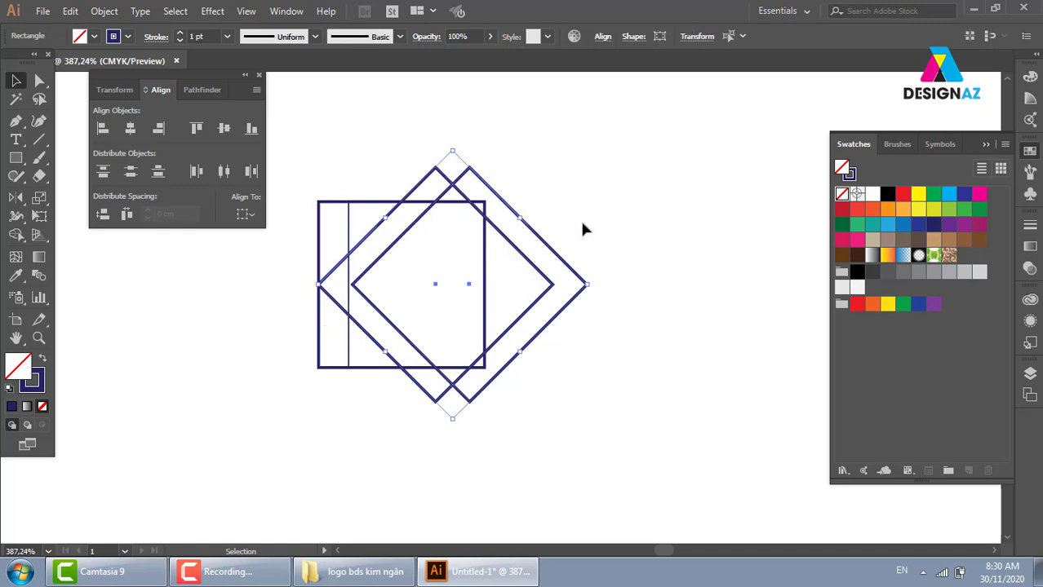
key("Right")
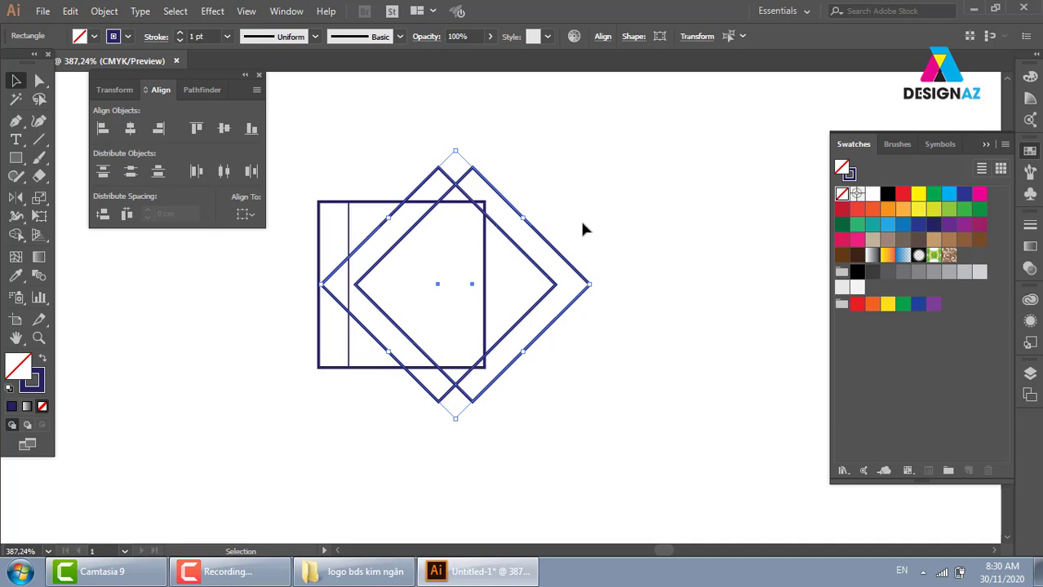
Step: Zoom to about 509% on the outlined square and the two overlapping diamonds
left_click(658, 206)
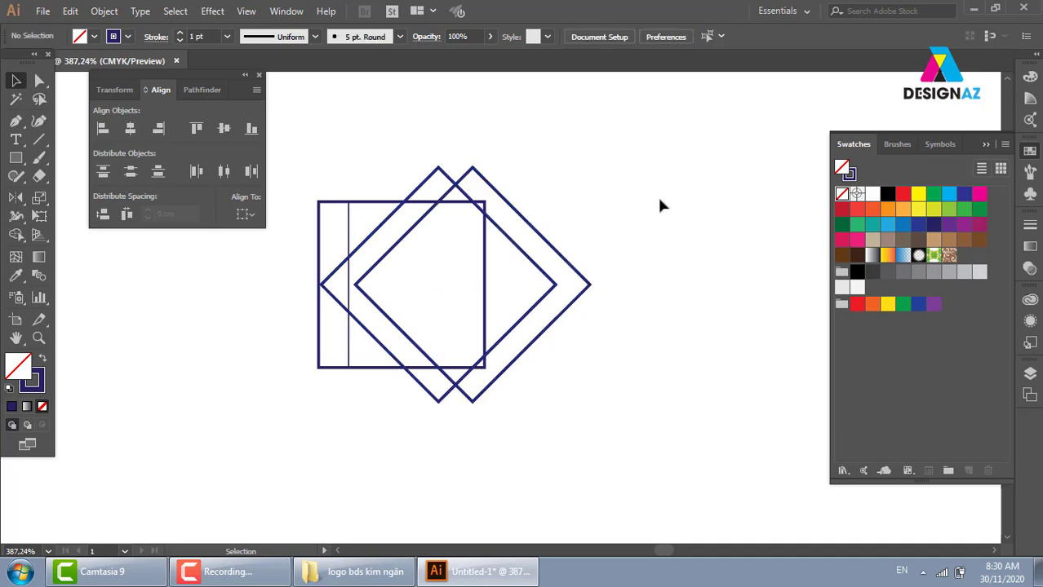
left_click_drag(663, 232, 668, 197)
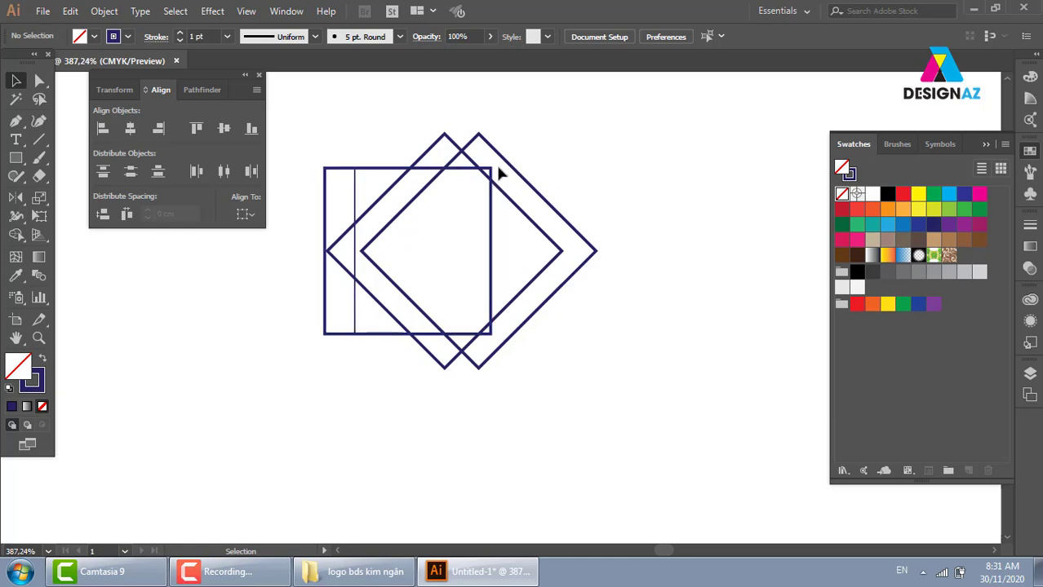
left_click_drag(601, 193, 556, 352)
left_click(640, 425)
key("z")
left_click_drag(331, 165, 635, 467)
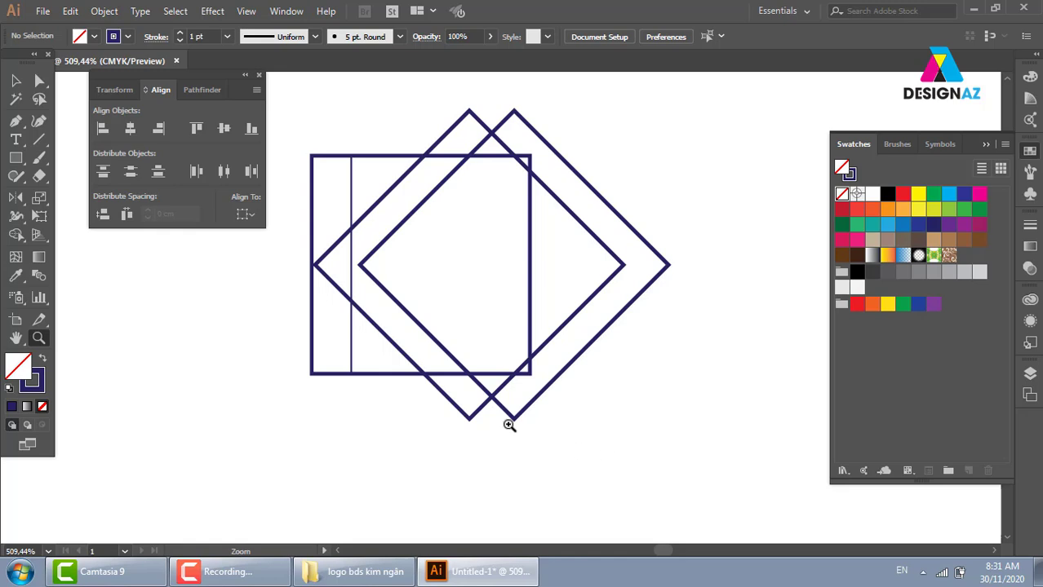
key("v")
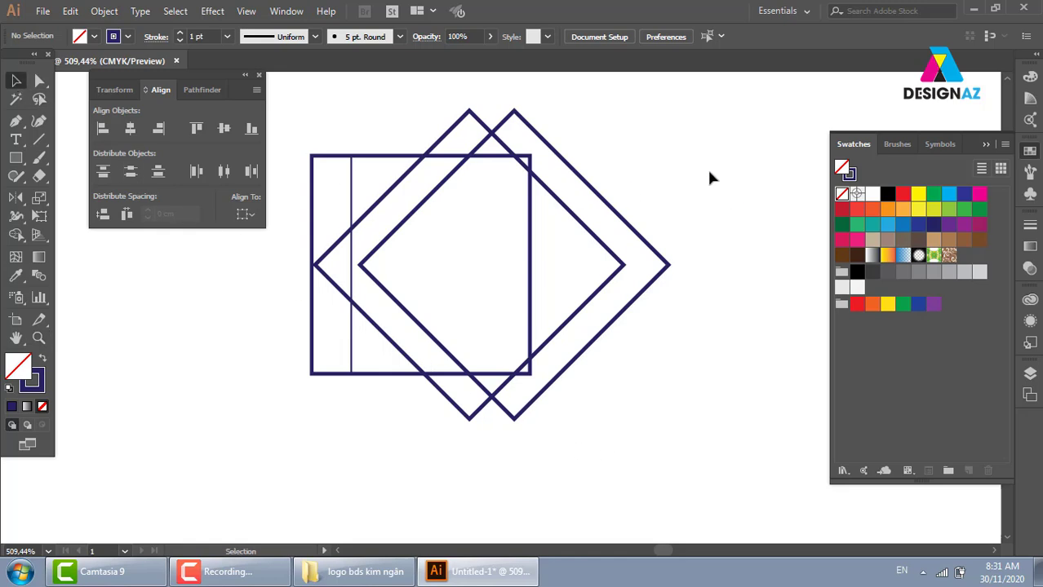
scroll(572, 244, "down", 1)
scroll(572, 244, "right", 1)
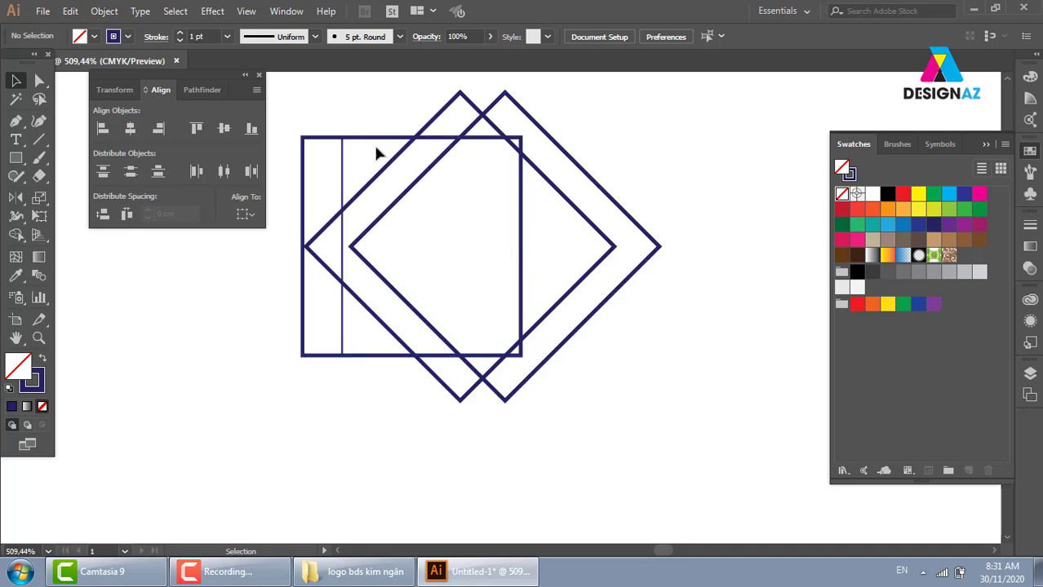
Step: Copy the left strip as a horizontal band, bottom-align it to the square, and thin it
mouse_move(347, 184)
left_mouse_down()
mouse_move(436, 184)
mouse_move(488, 299)
left_mouse_up()
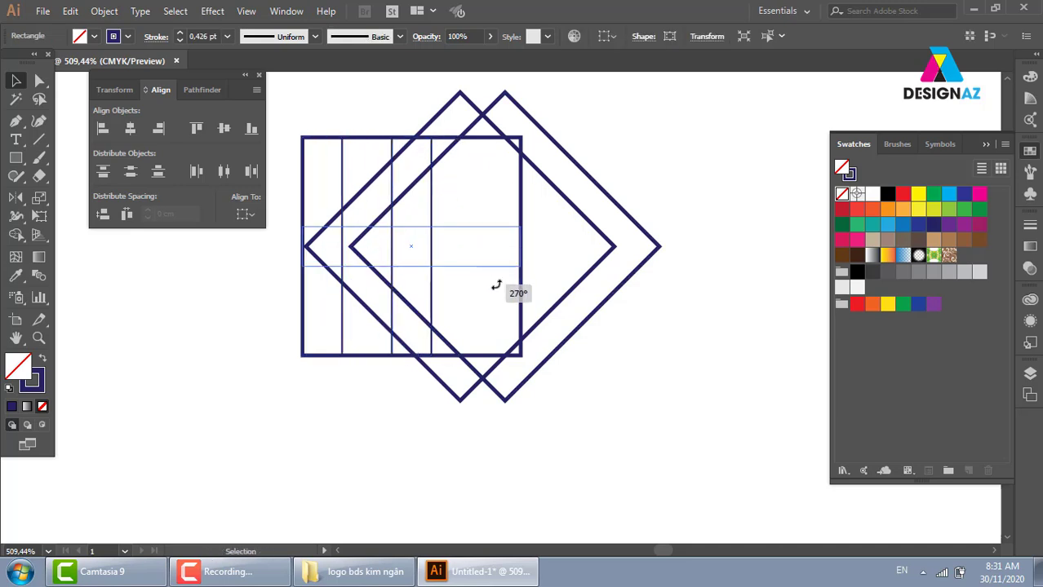
left_click(520, 203, "shift")
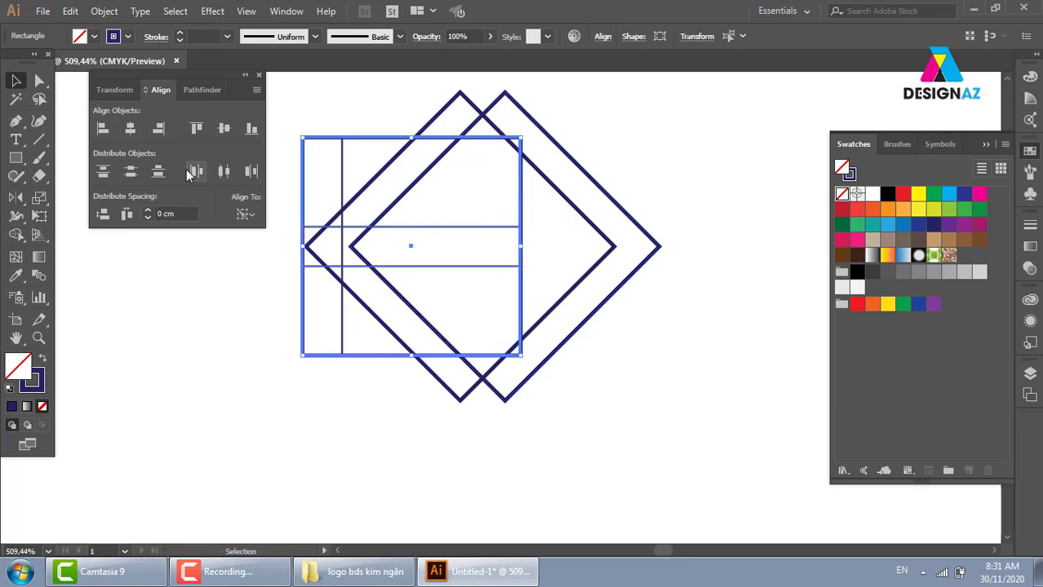
left_click(251, 129)
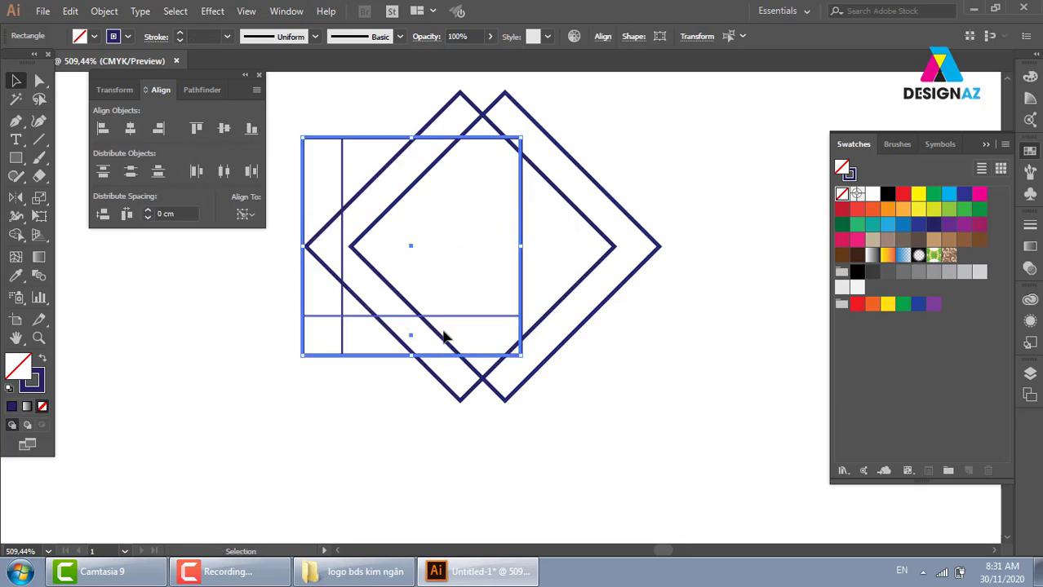
left_click(636, 299)
left_click(495, 318)
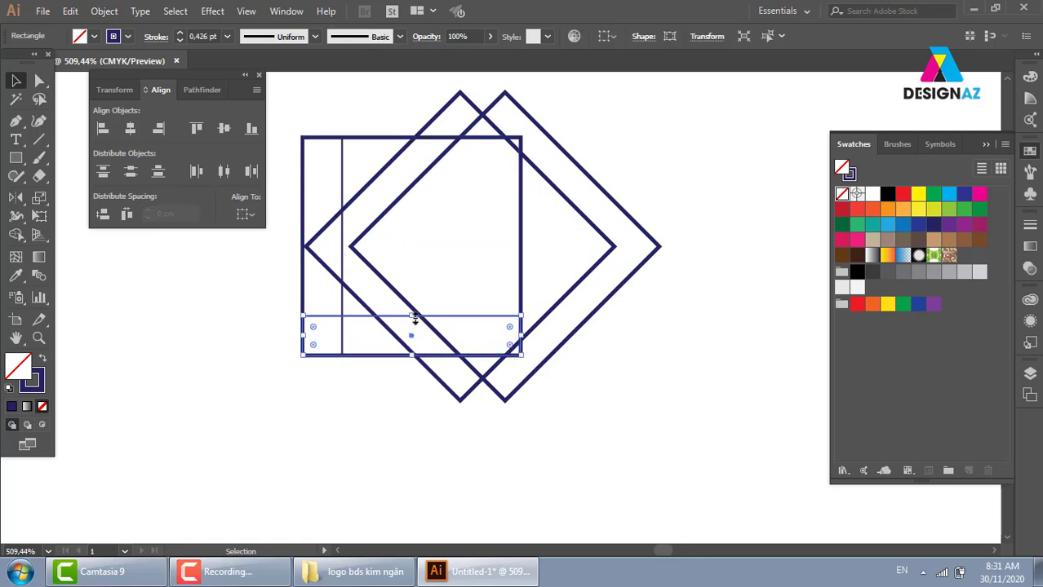
left_click_drag(413, 318, 412, 323)
left_click(601, 354)
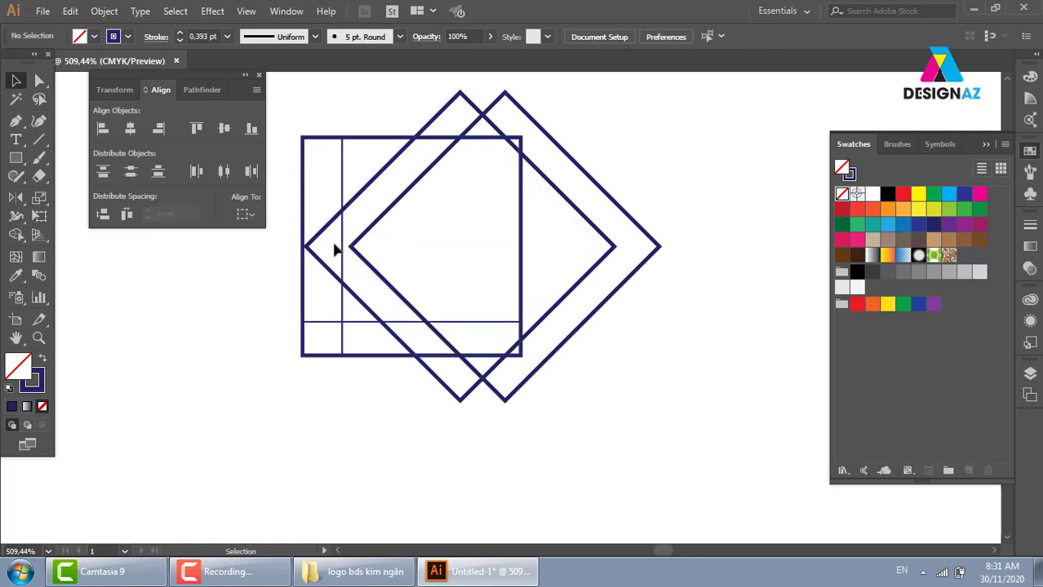
Step: Make the left vertical strip slightly narrower
left_click(344, 239)
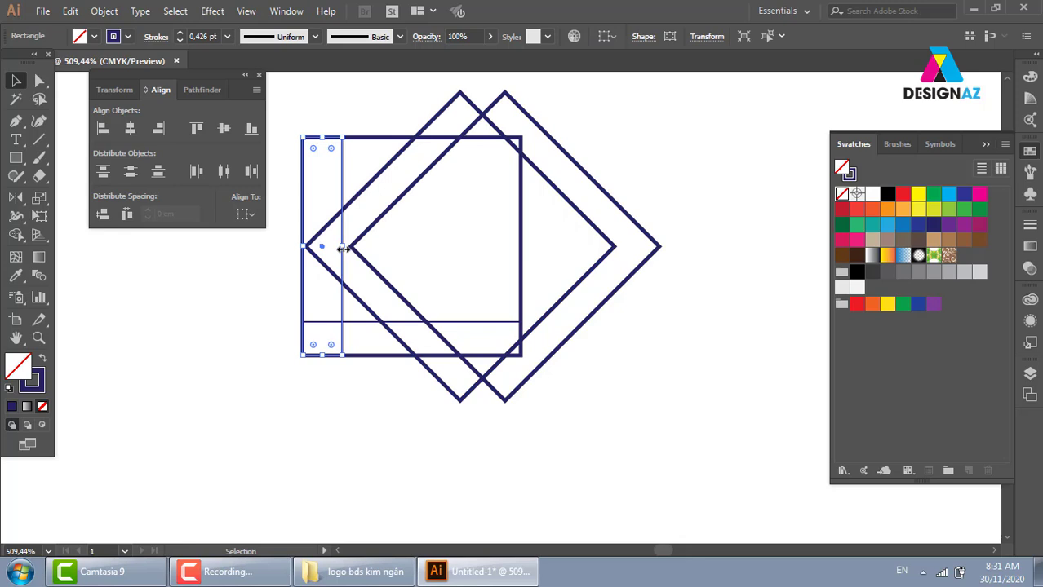
left_click_drag(343, 248, 338, 248)
left_click(583, 400)
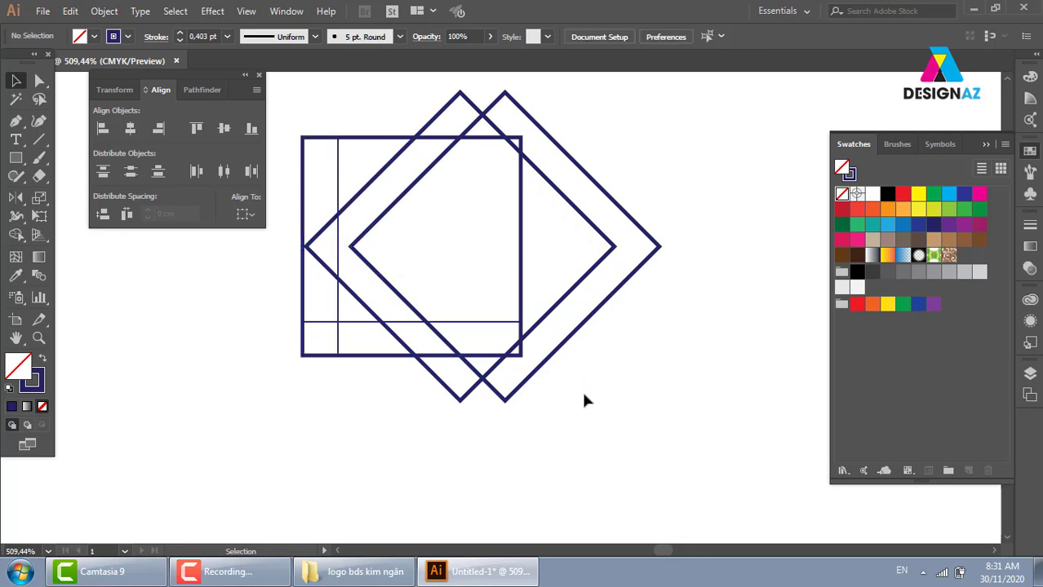
scroll(649, 412, "down", 1)
scroll(649, 412, "right", 1)
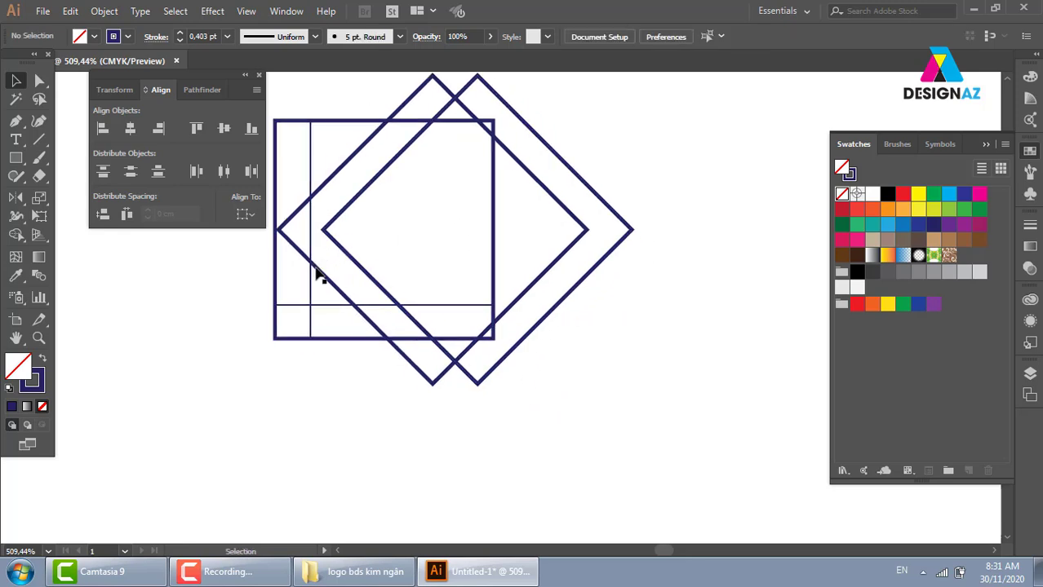
Step: Copy the strip to the square's right edge and the bottom band up across its middle
left_click_drag(309, 284, 492, 294)
left_click(686, 374)
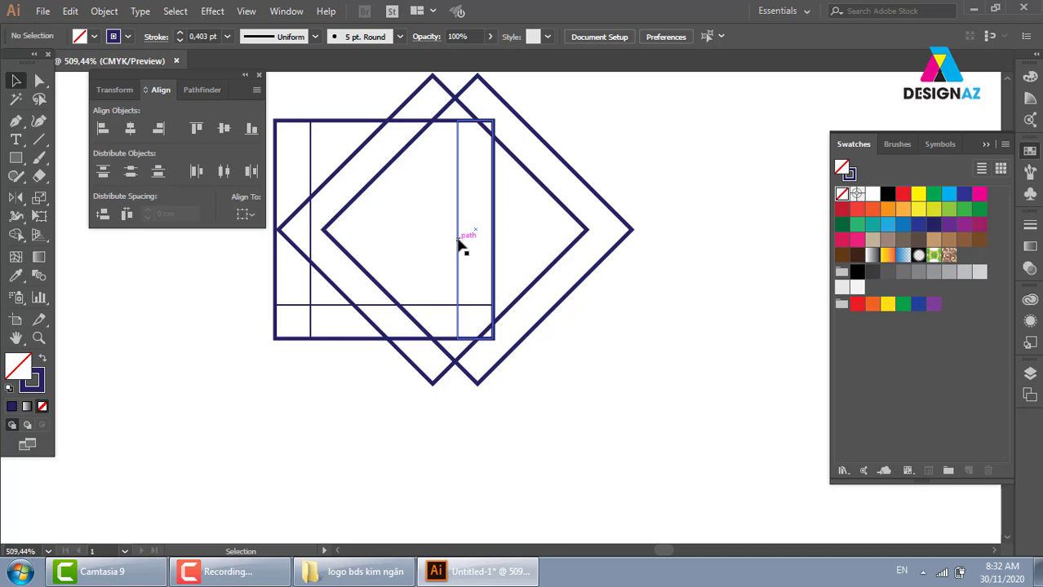
mouse_move(431, 307)
left_mouse_down()
mouse_move(447, 225)
mouse_move(447, 236)
left_mouse_up()
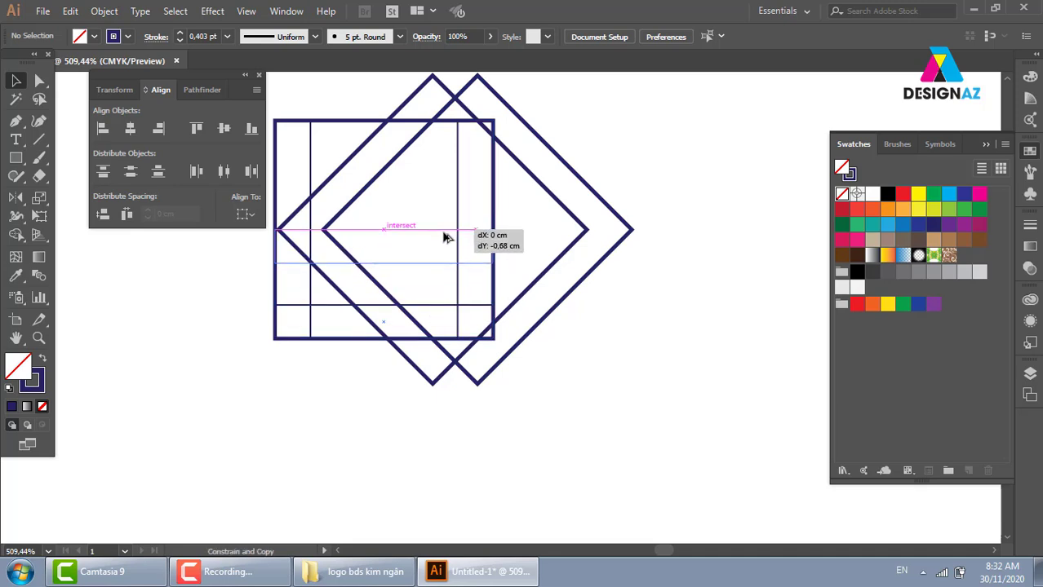
left_click_drag(445, 232, 444, 235)
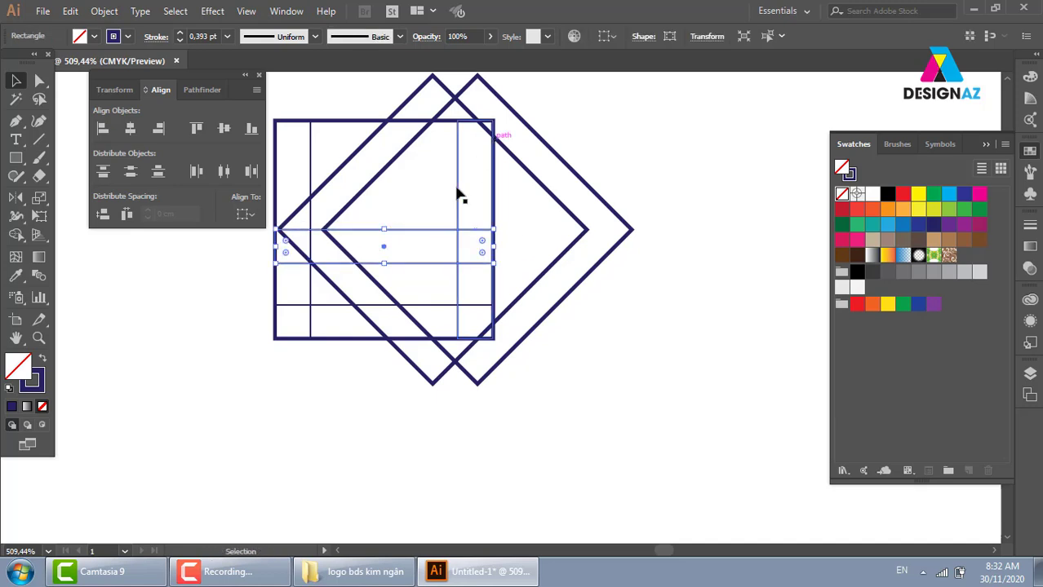
left_click_drag(564, 299, 649, 280)
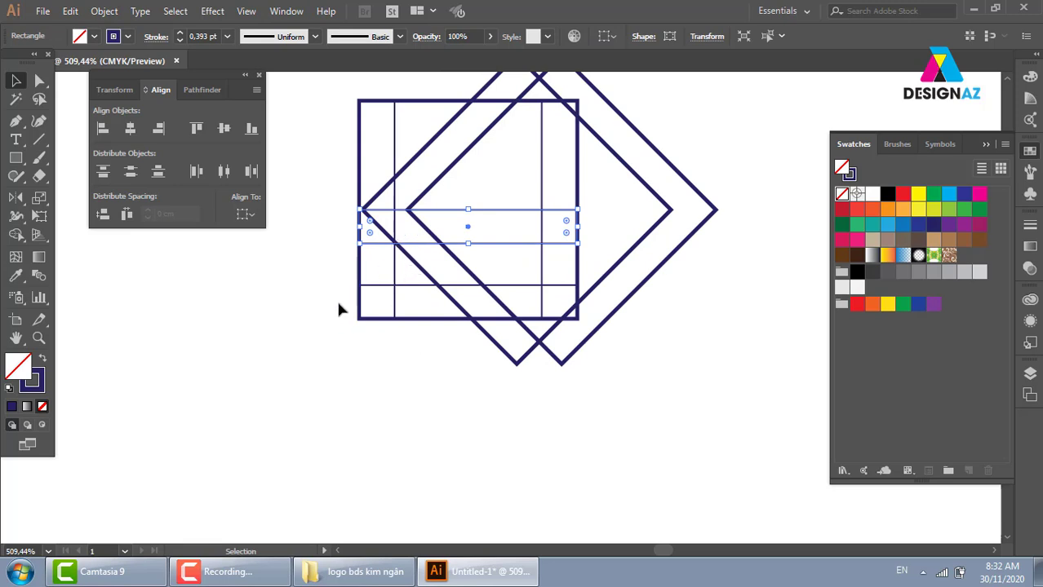
left_click_drag(488, 260, 467, 311)
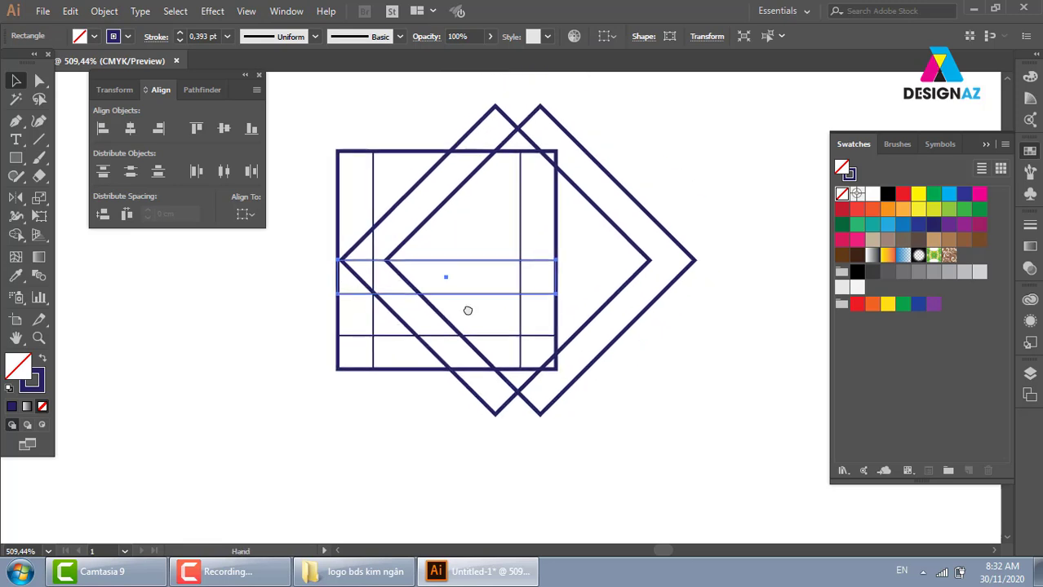
left_click(642, 374)
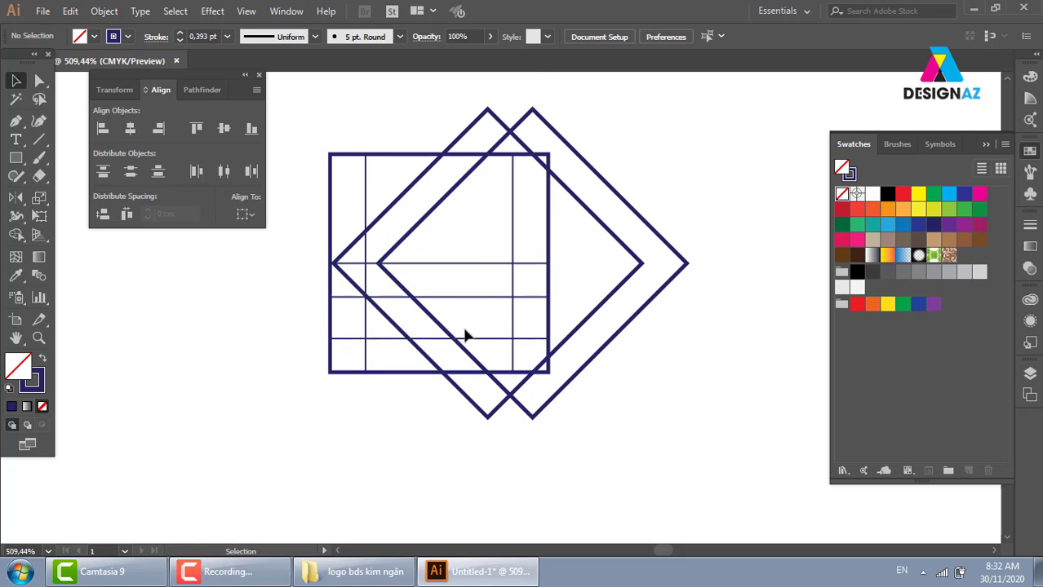
Step: Shift both diamonds one arrow-key step to the right
left_click(452, 189)
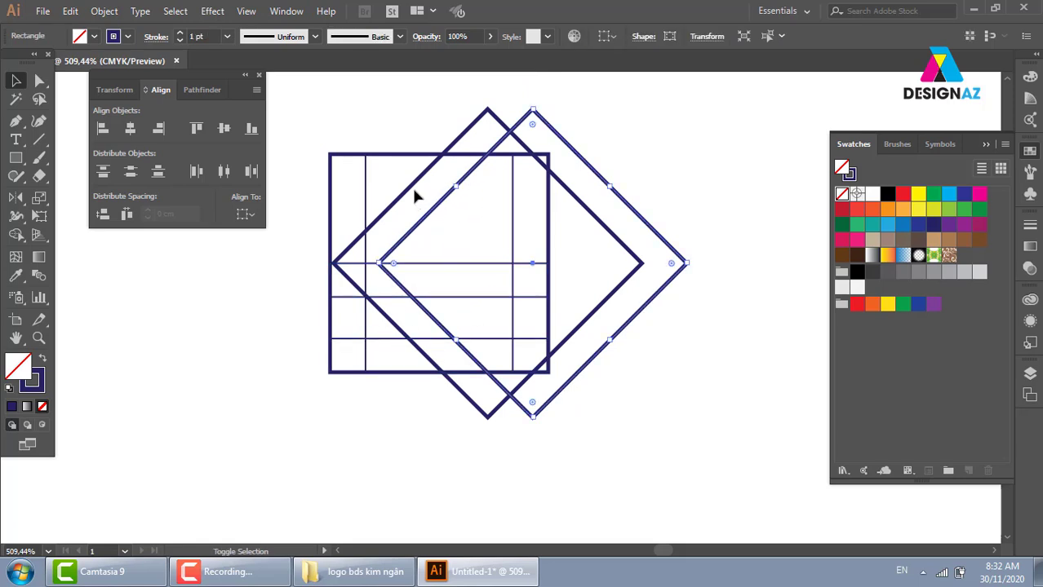
left_click(400, 197, "shift")
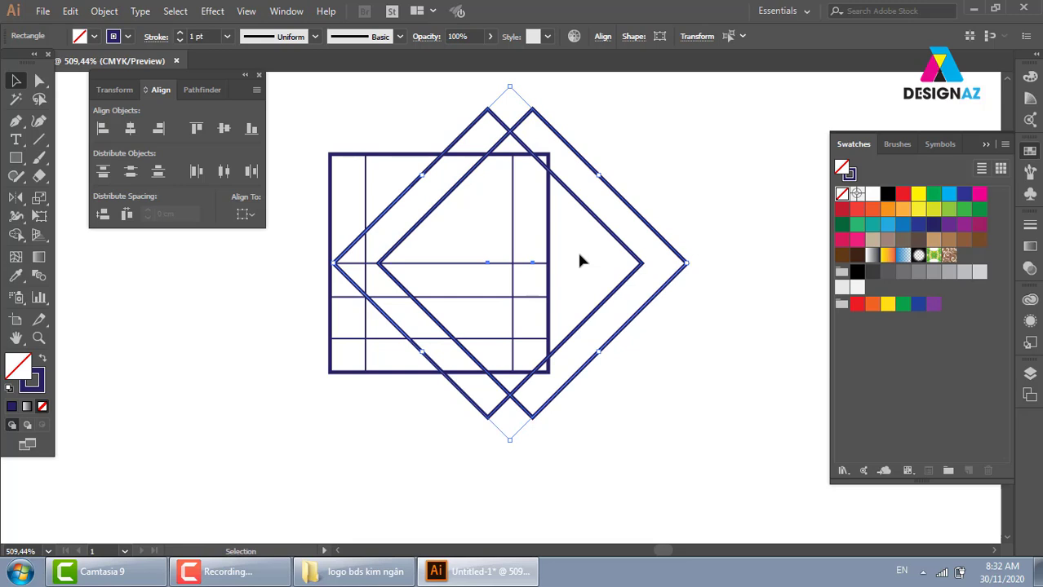
key("Right")
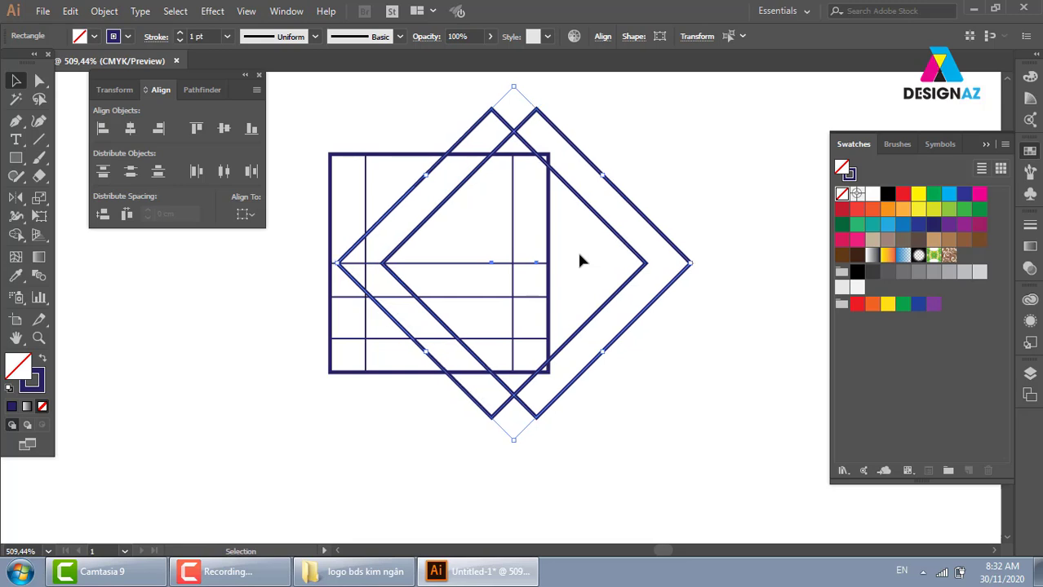
key("Right")
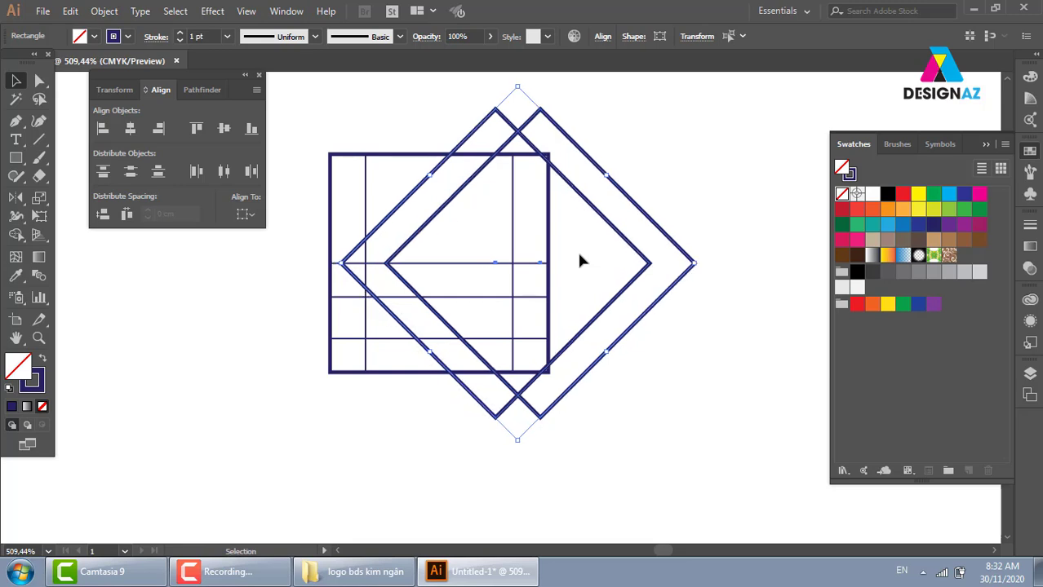
key("Left")
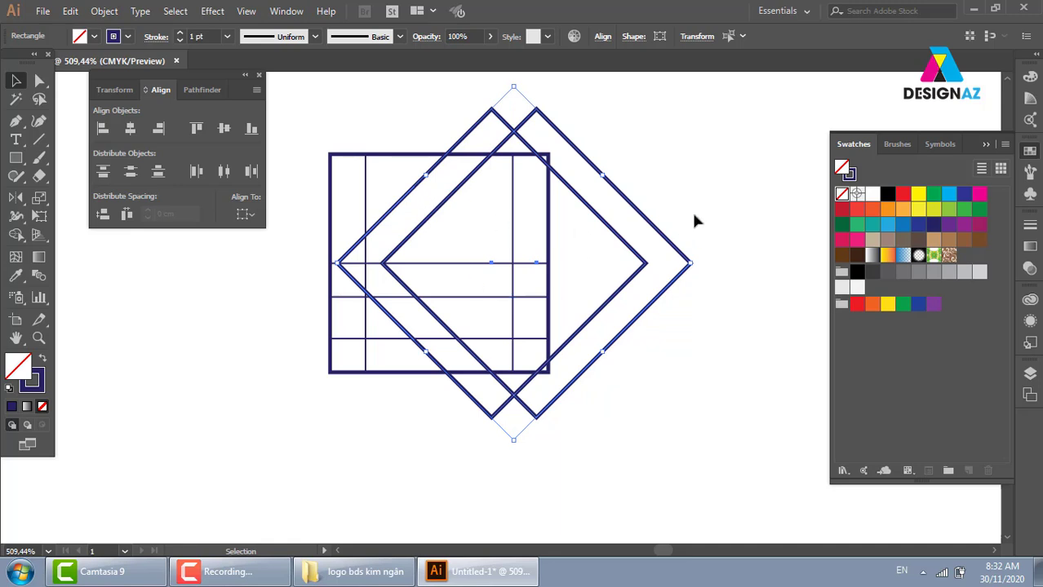
left_click(694, 220)
left_click_drag(639, 269, 671, 241)
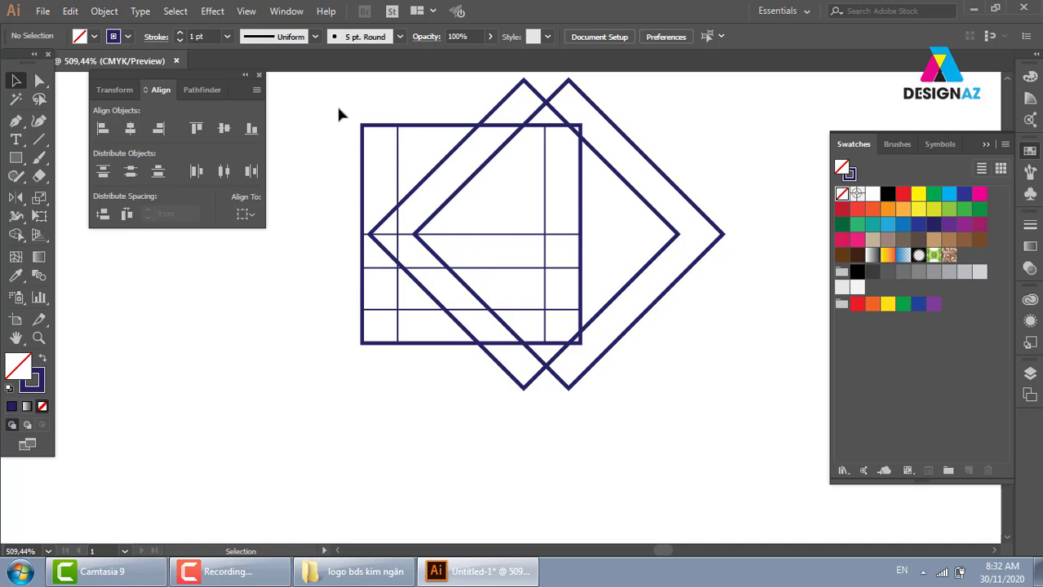
Step: Select all construction shapes and delete the stray regions with the Shape Builder
left_click_drag(327, 95, 679, 416)
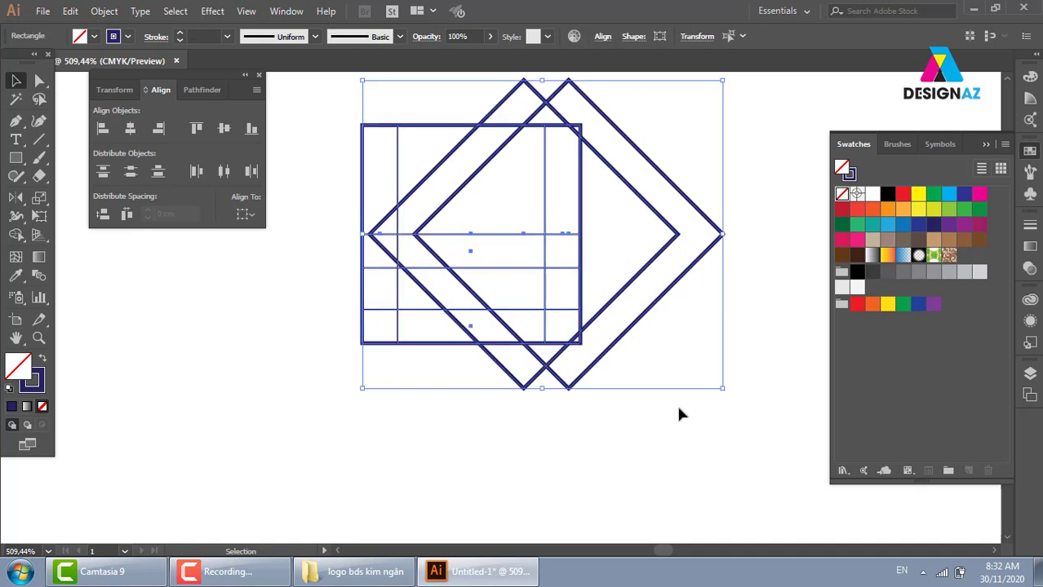
left_click(15, 234)
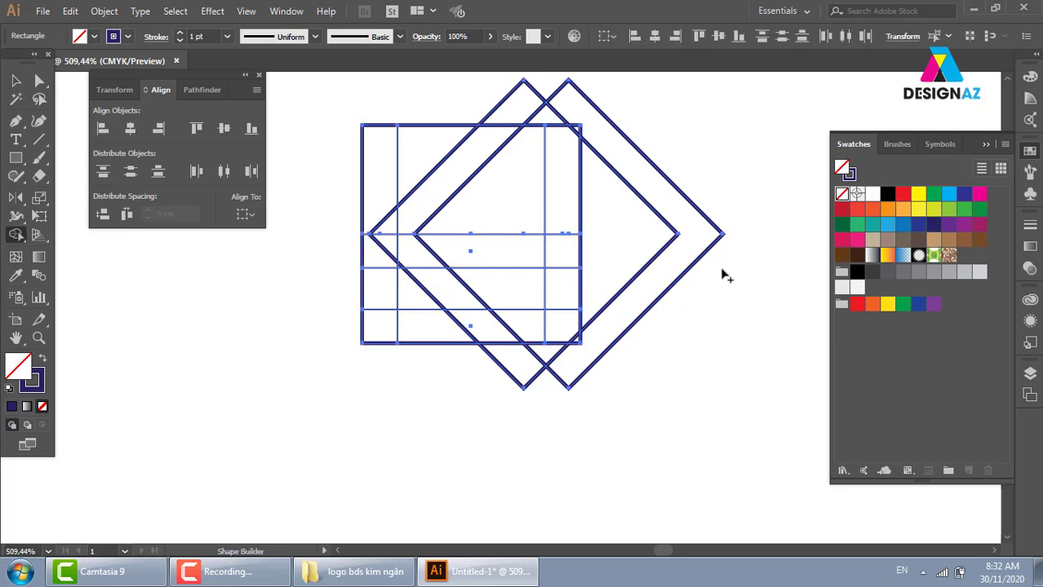
mouse_move(721, 154)
left_mouse_down()
mouse_move(639, 193)
mouse_move(529, 202)
left_mouse_up()
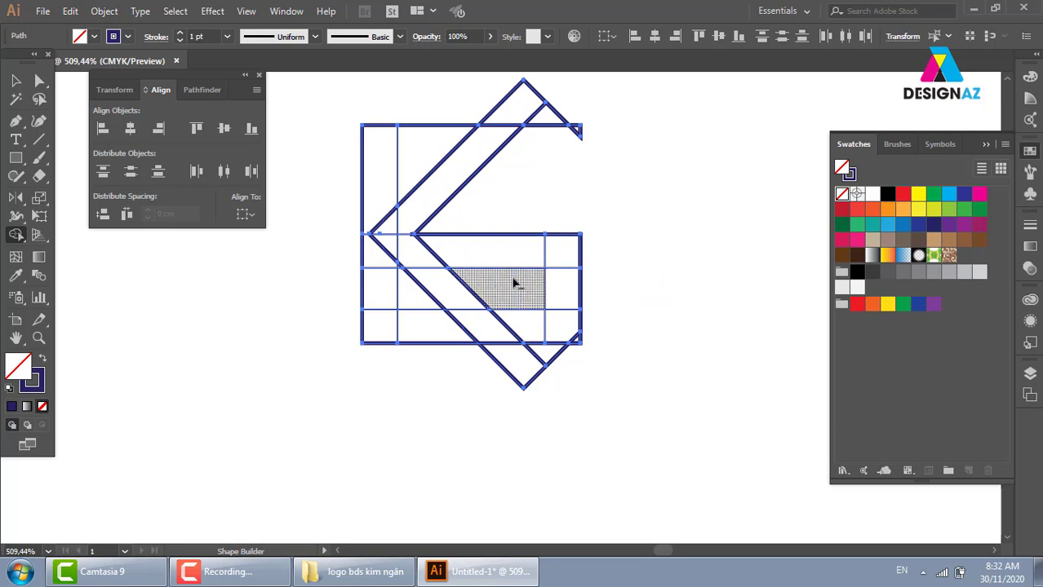
left_click(555, 118, "alt")
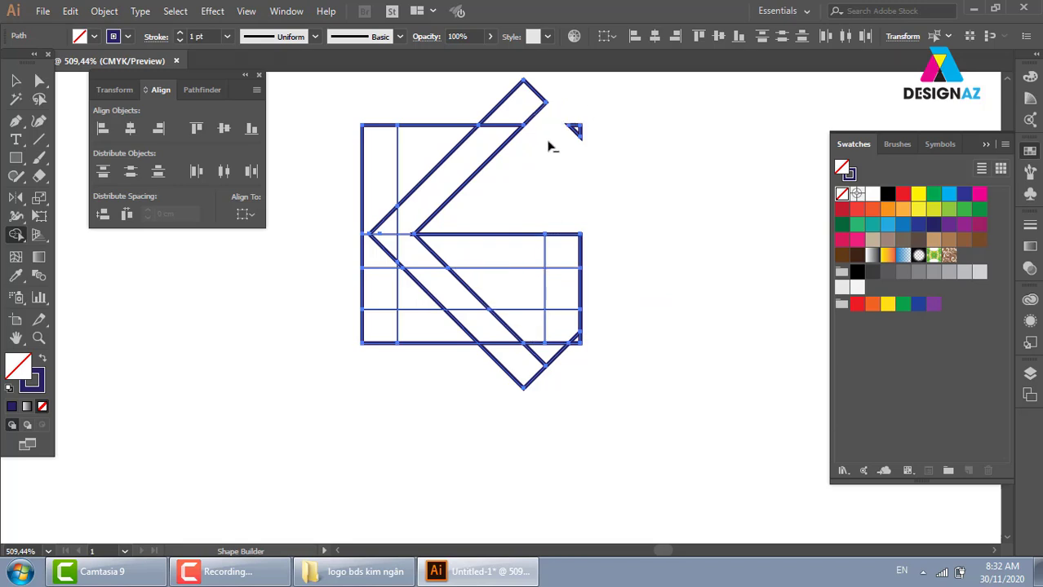
left_click(573, 131, "alt")
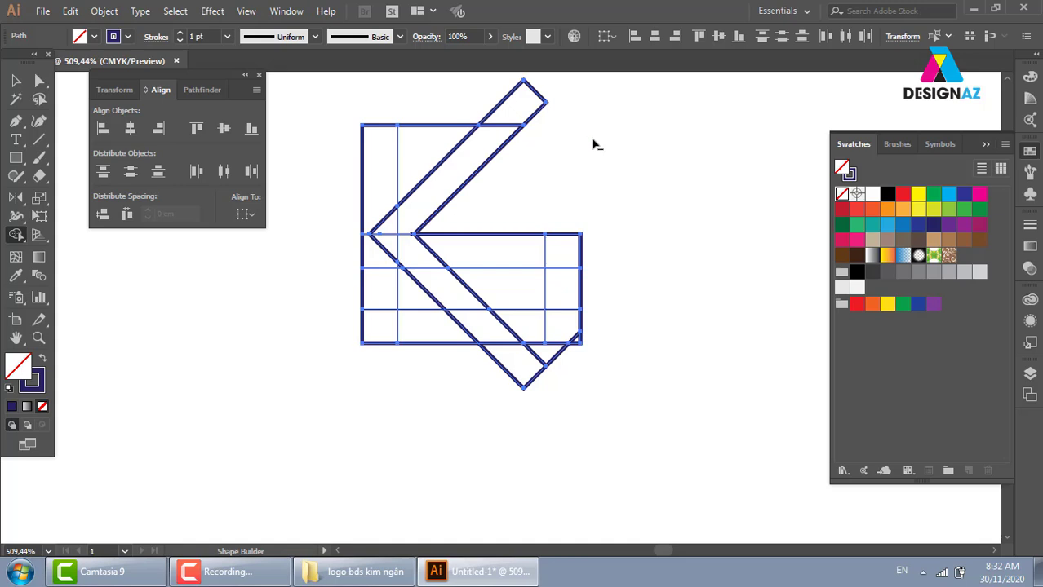
left_click(502, 104, "alt")
left_click(420, 175, "alt")
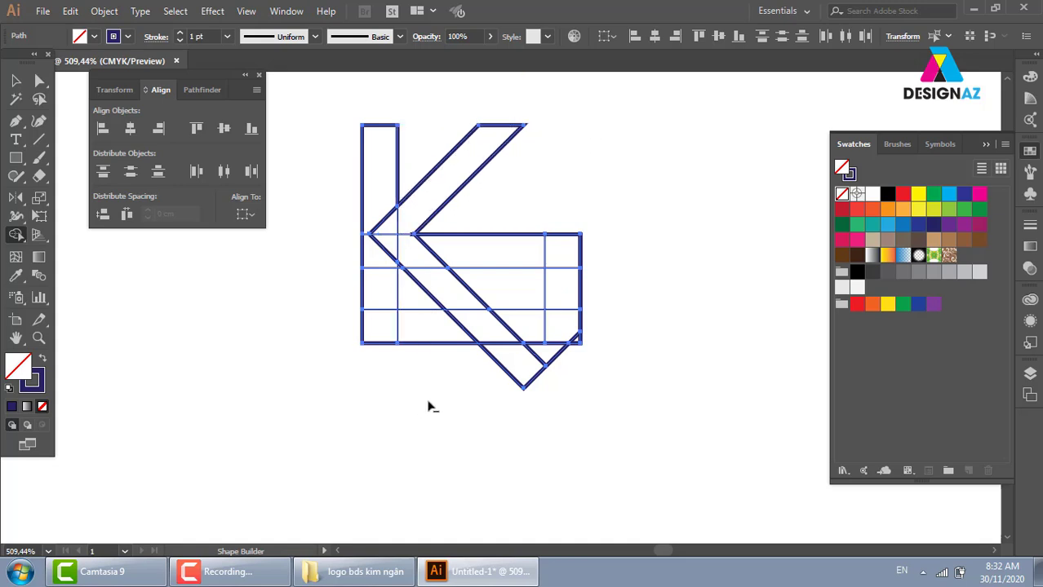
left_click_drag(438, 385, 410, 314)
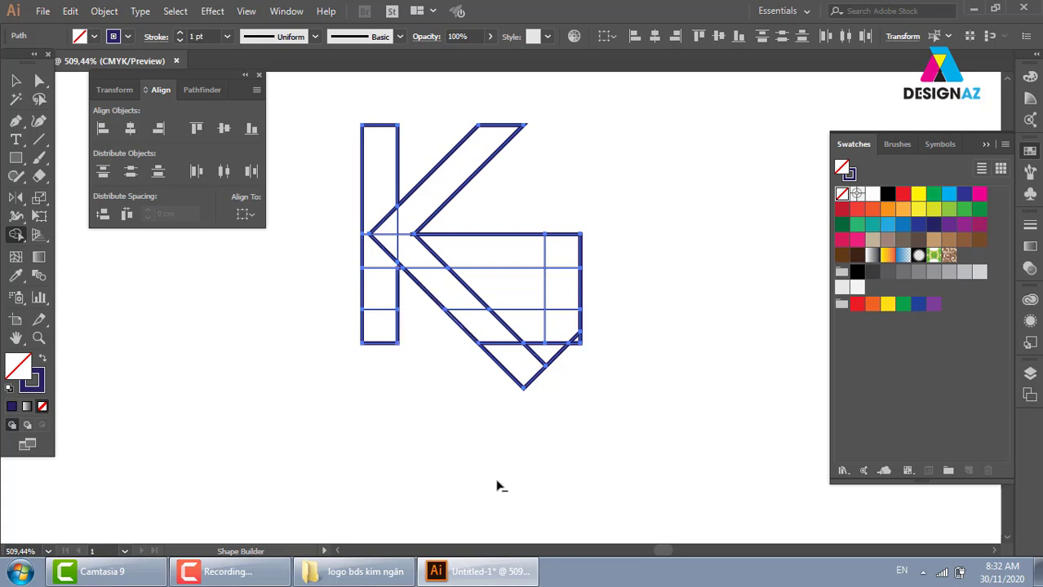
left_click_drag(481, 377, 563, 365)
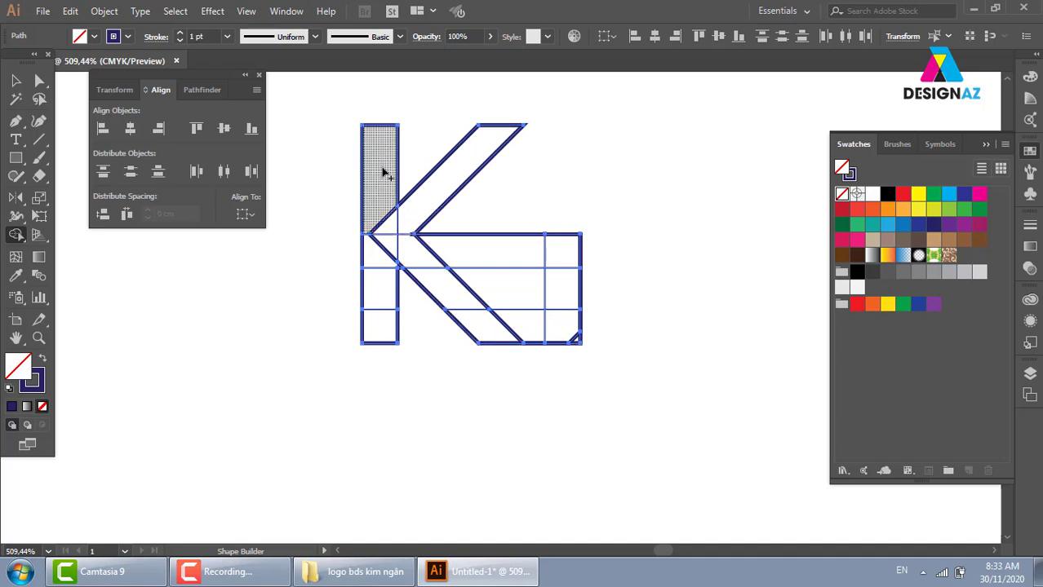
Step: Merge the stem and diagonal regions into one K-and-G letter shape
mouse_move(382, 168)
left_mouse_down()
mouse_move(372, 316)
mouse_move(419, 221)
left_mouse_up()
mouse_move(407, 261)
left_mouse_down()
mouse_move(511, 331)
mouse_move(478, 253)
left_mouse_up()
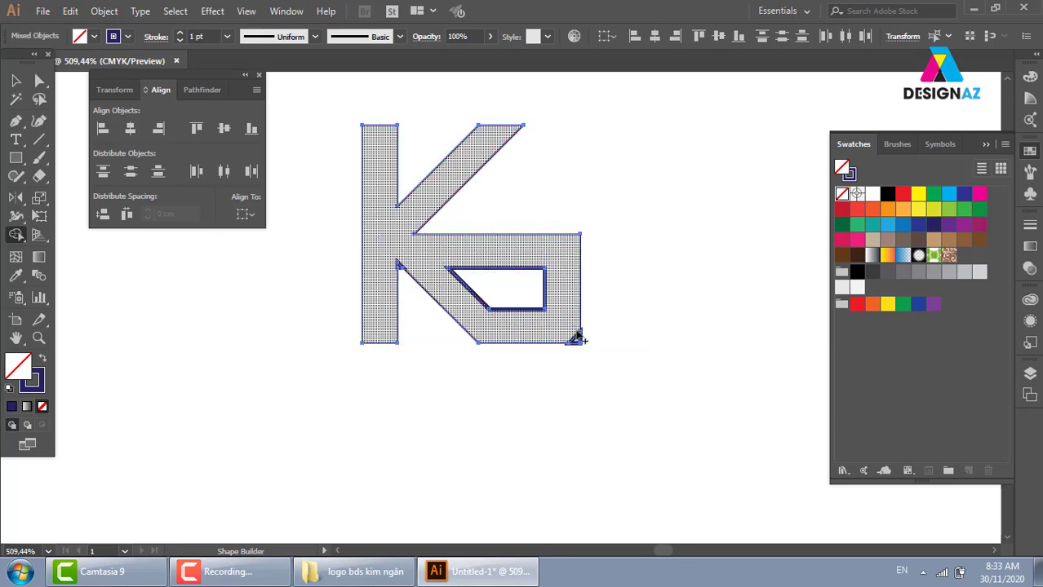
left_click(577, 339)
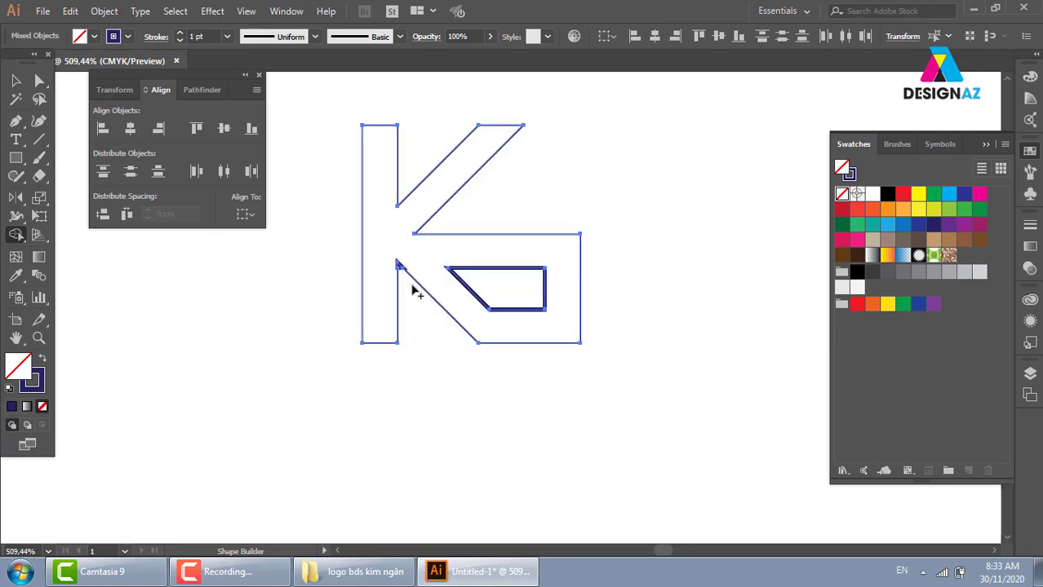
left_click(15, 80)
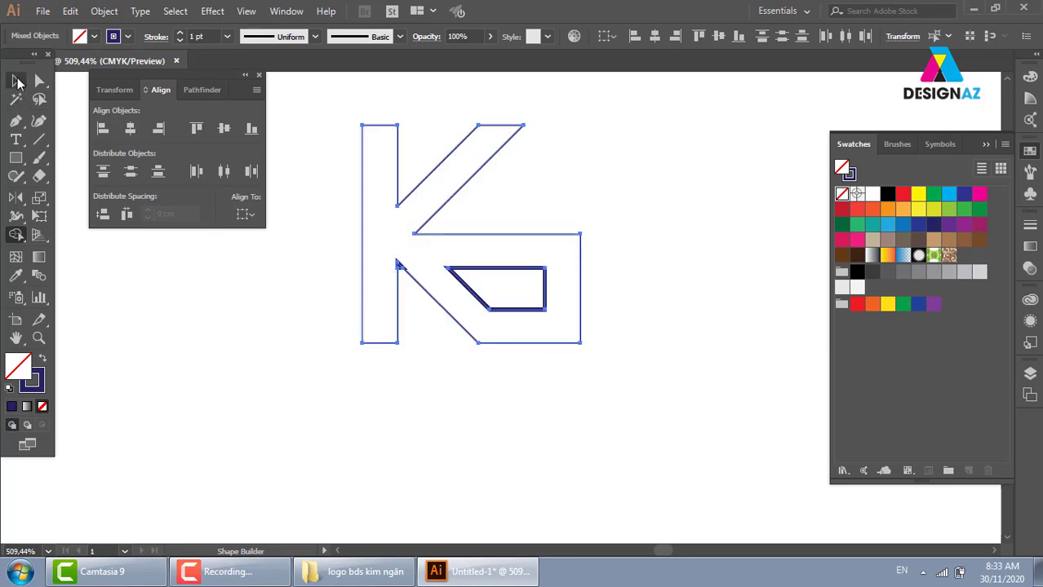
left_click(263, 360)
left_click_drag(400, 266, 400, 344)
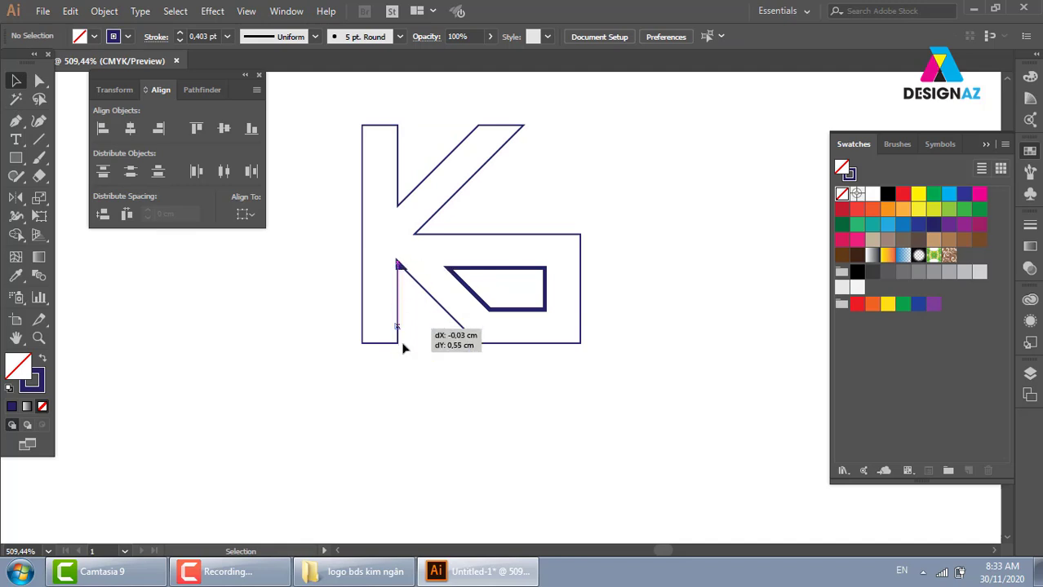
left_click(447, 514)
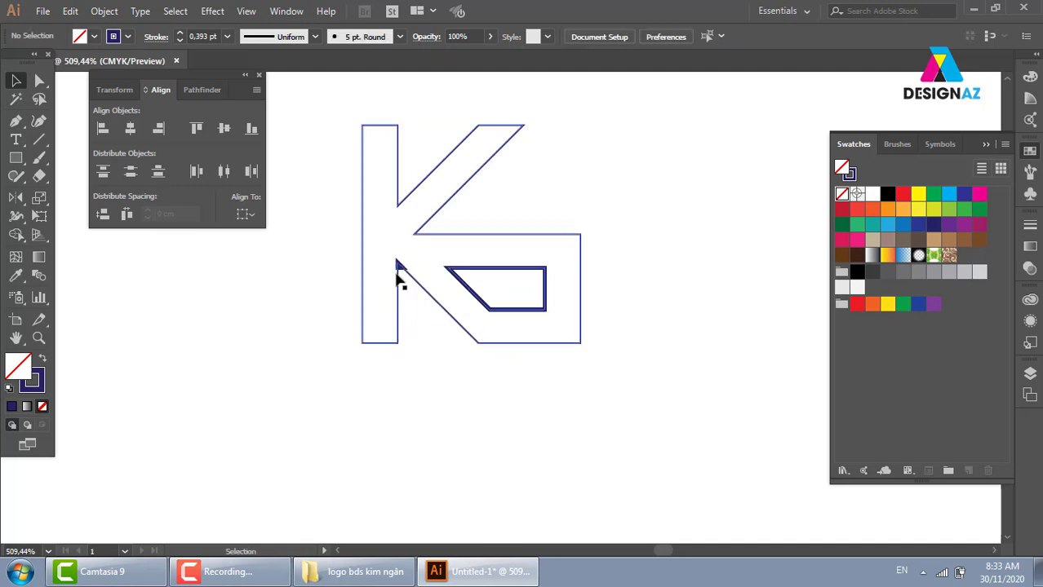
left_click_drag(400, 270, 407, 325)
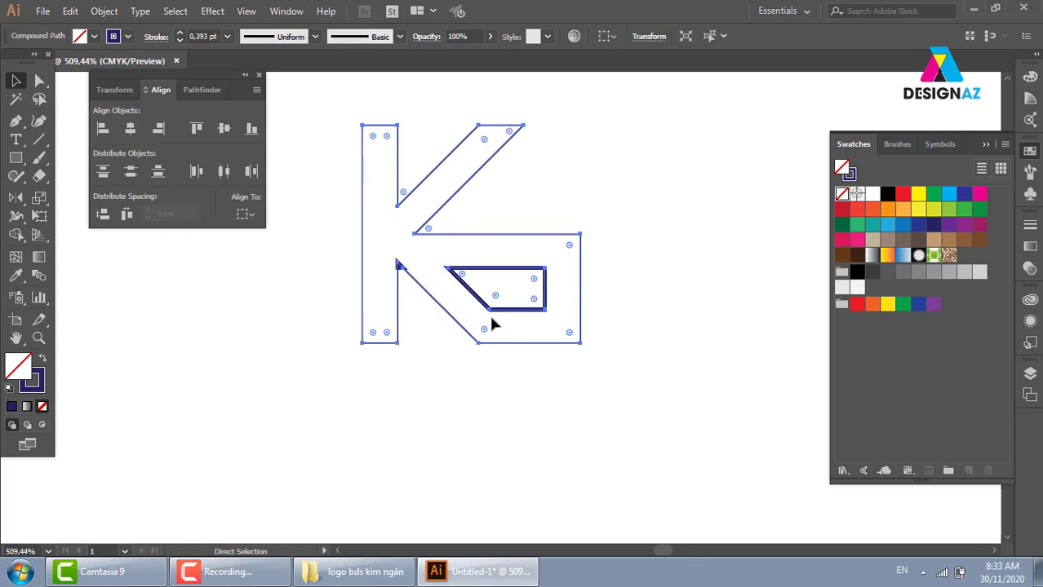
Step: Remove the inner parallelogram region to cut a hole through the lettermark
left_click(579, 301)
left_click(546, 287)
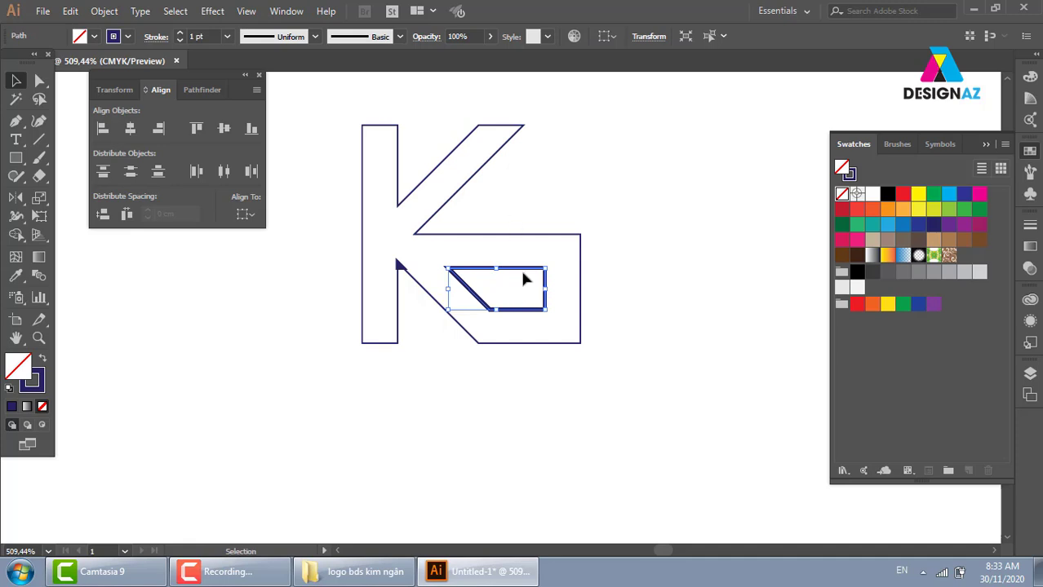
left_click_drag(625, 189, 543, 344)
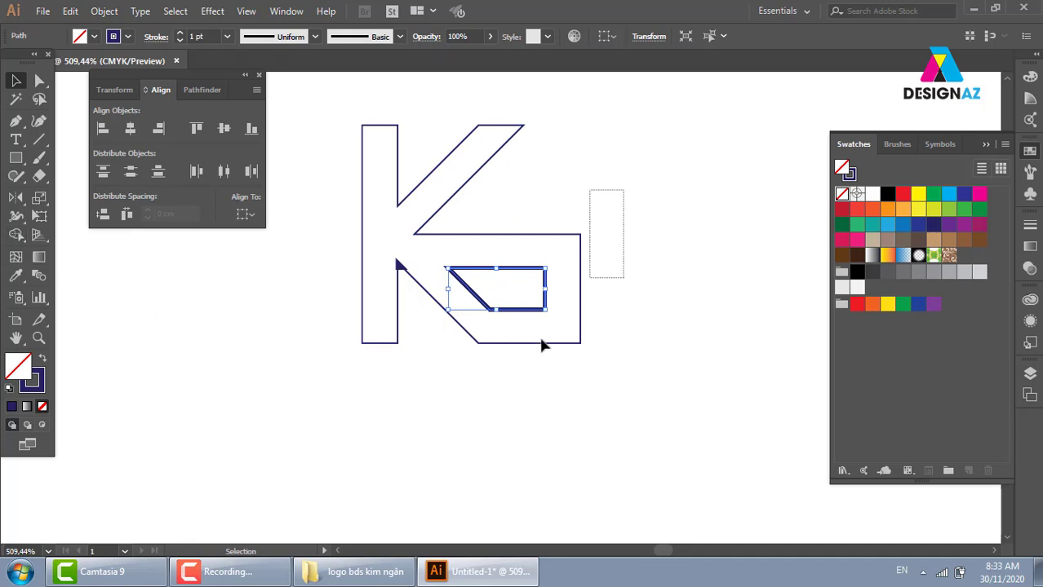
left_click(15, 235)
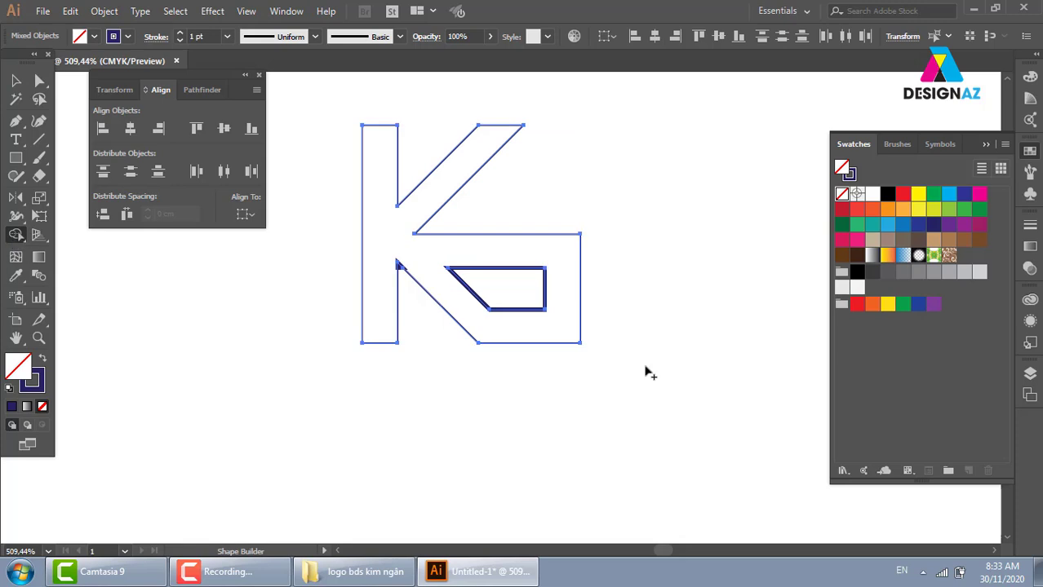
left_click(529, 299, "alt")
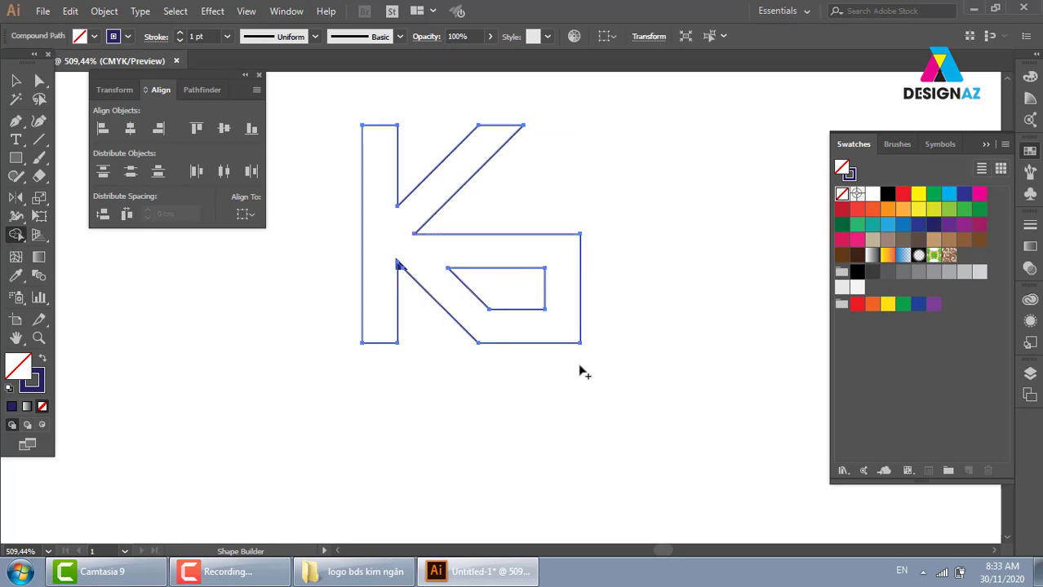
Step: Fill the lettermark compound shape with solid black
left_click(15, 80)
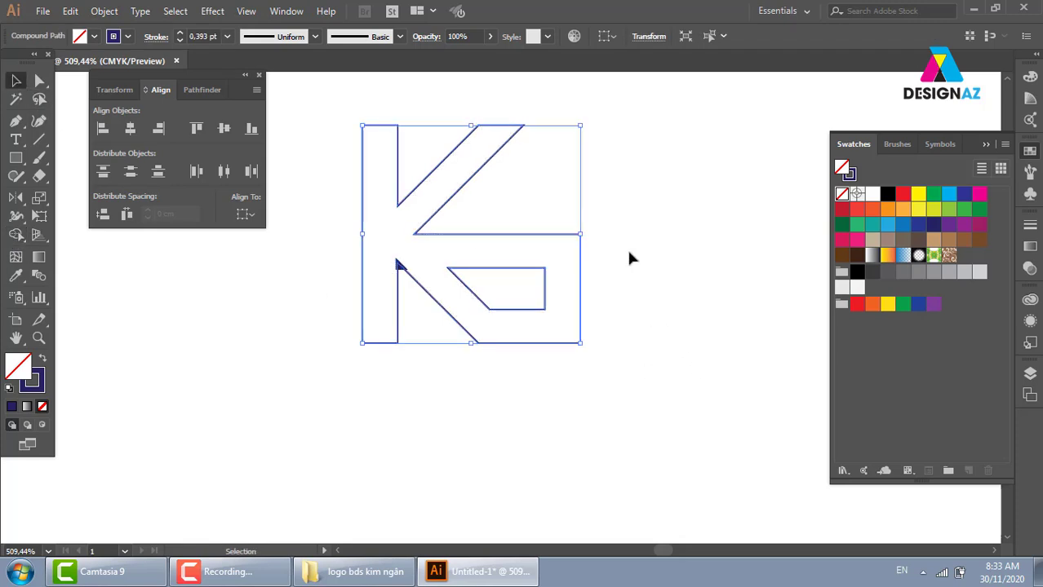
left_click(588, 215)
left_click(581, 259)
left_click(857, 271)
Step: Zoom in on the lettermark and draw a narrow rectangle across the G's top bar
left_click(688, 291)
left_click_drag(559, 263, 557, 412)
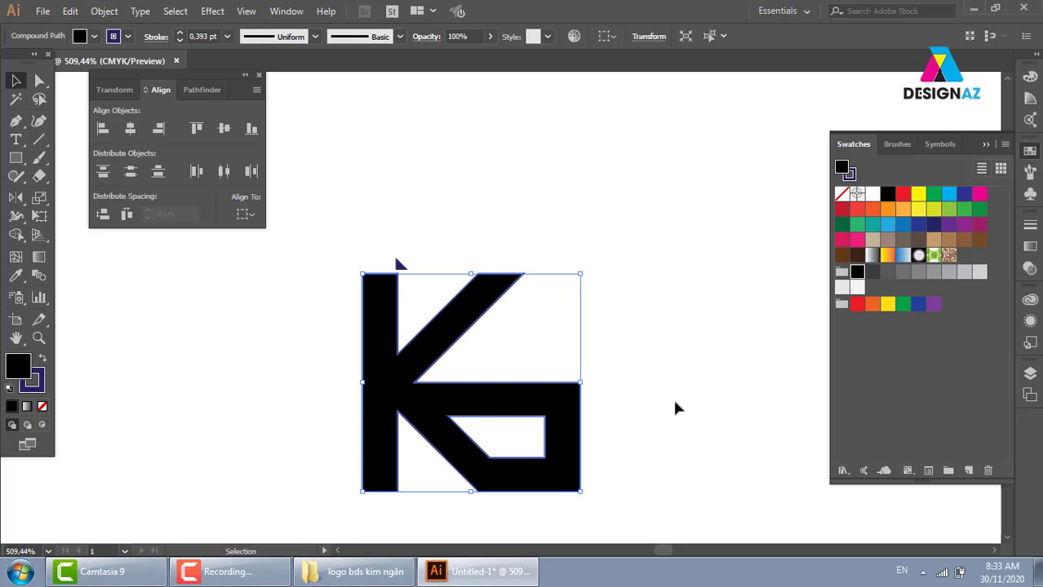
left_click_drag(675, 408, 630, 210)
left_click(702, 326)
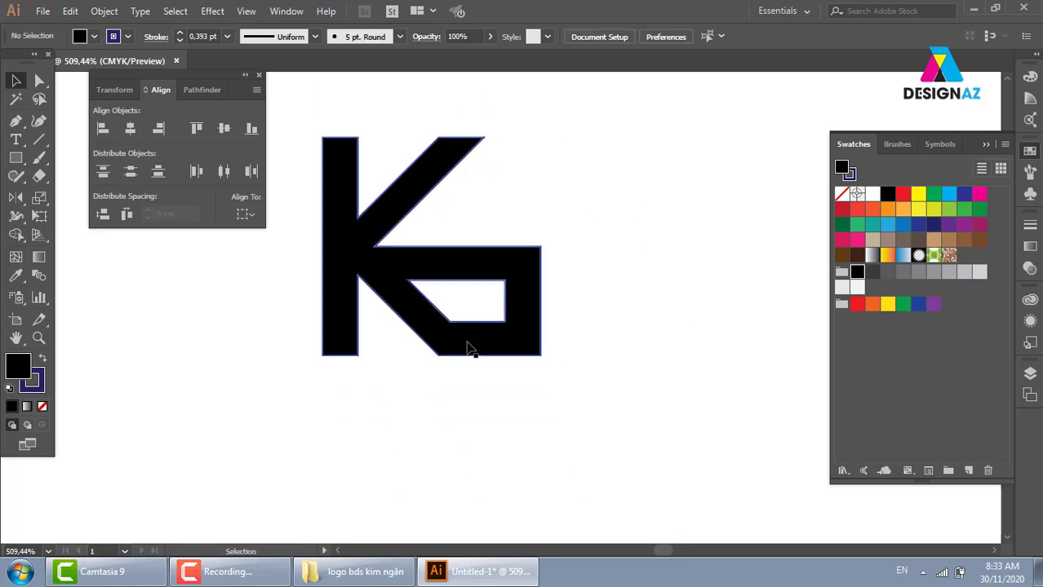
key("z")
mouse_move(305, 142)
left_mouse_down()
mouse_move(607, 406)
mouse_move(473, 340)
left_mouse_up()
key("m")
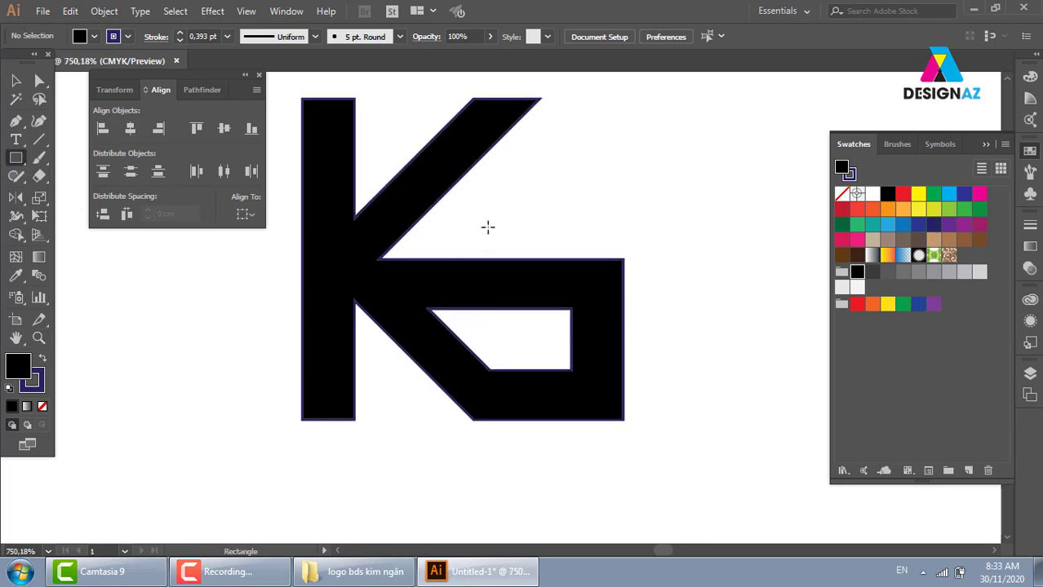
left_click_drag(487, 226, 519, 335)
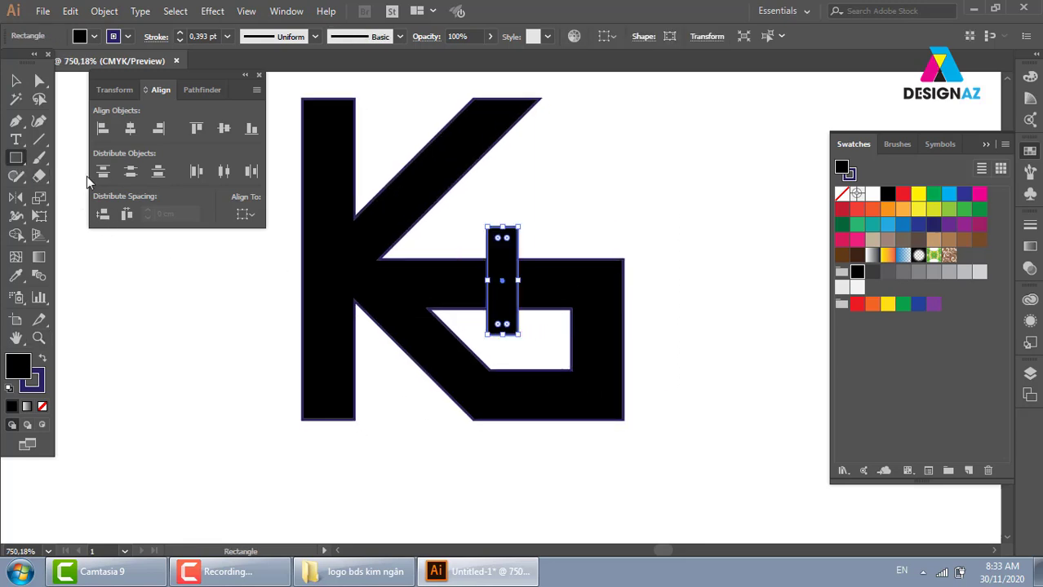
Step: Use Shape Builder with Alt to cut the rectangle's area out of the G's top bar
left_click(15, 80)
left_click(565, 275, "shift")
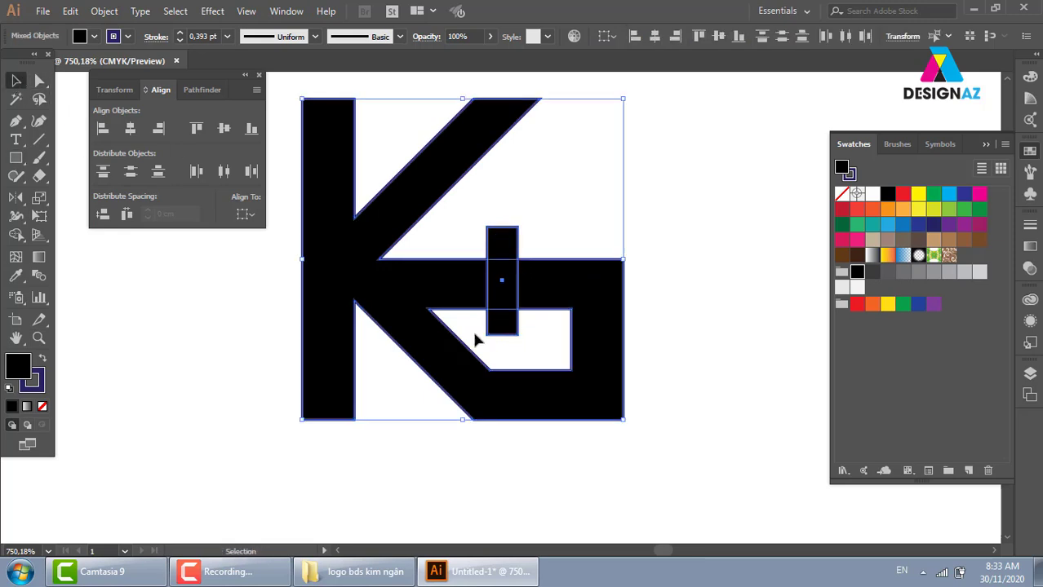
left_click(15, 234)
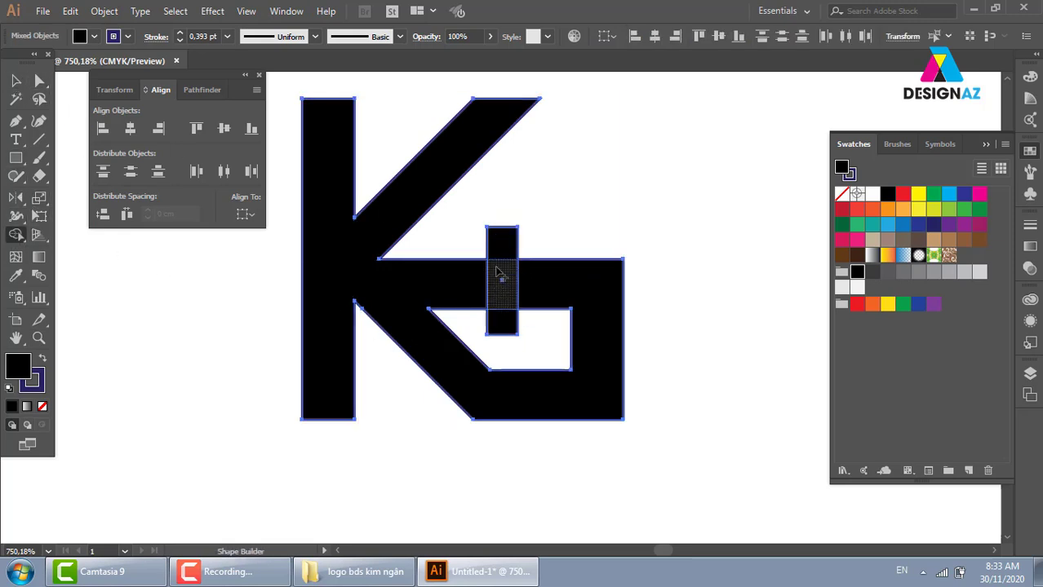
left_click_drag(499, 220, 510, 356)
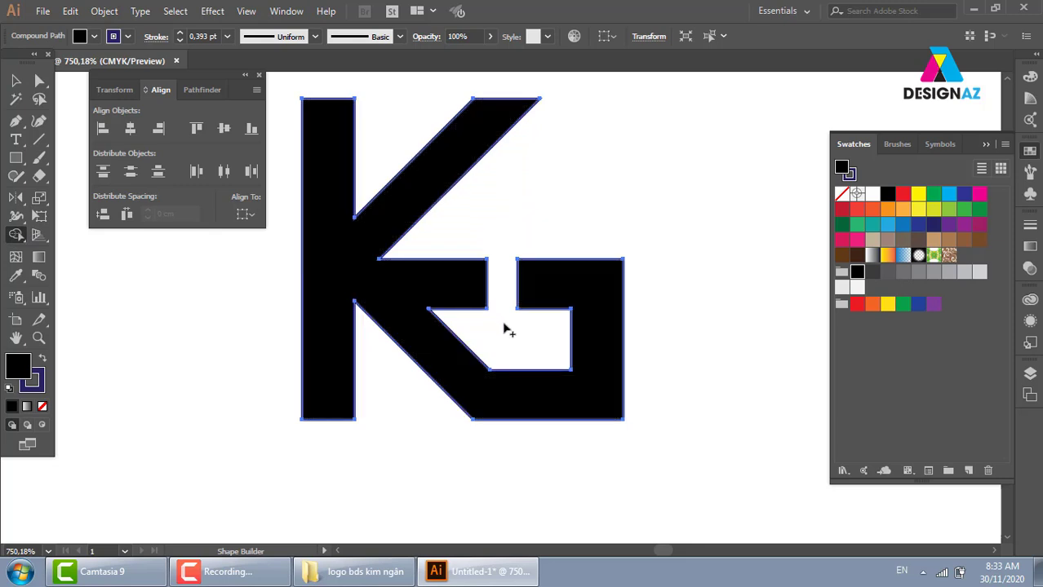
left_click(481, 268)
Step: Delete the extra notch anchors with the Pen tool so the edge runs straight
key("p")
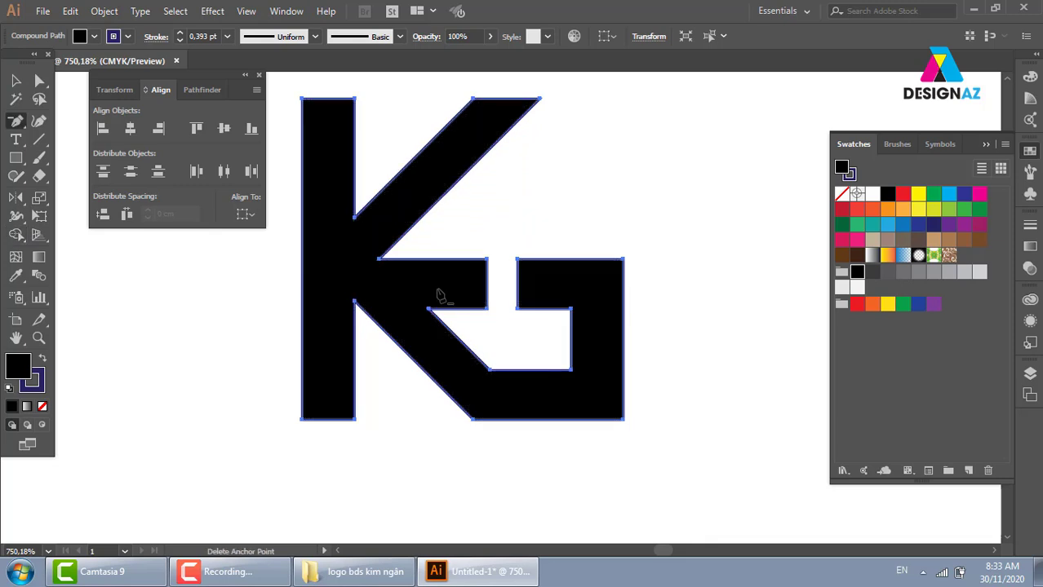
left_click(487, 259)
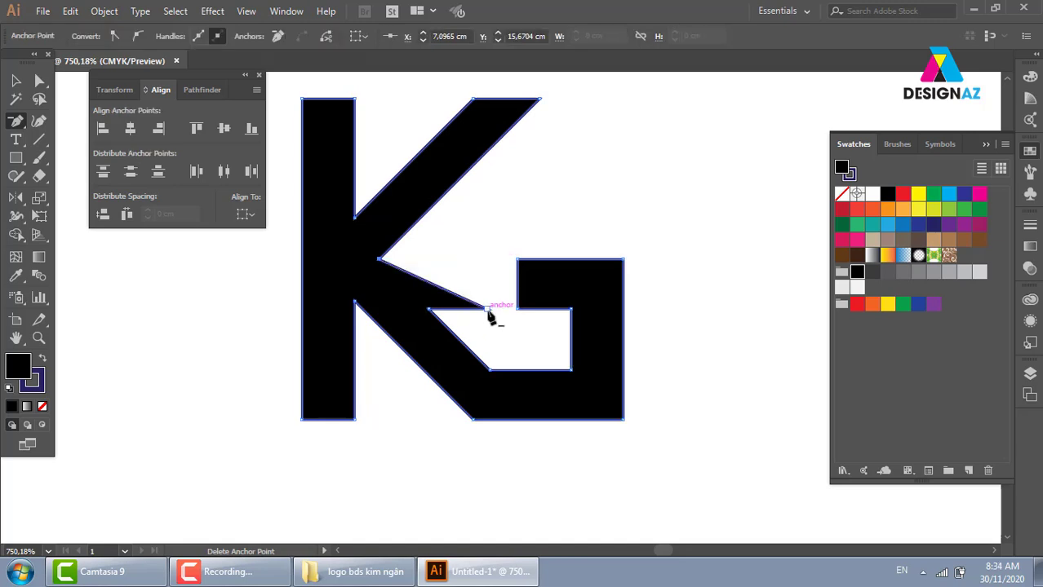
left_click(489, 311)
left_click(427, 310)
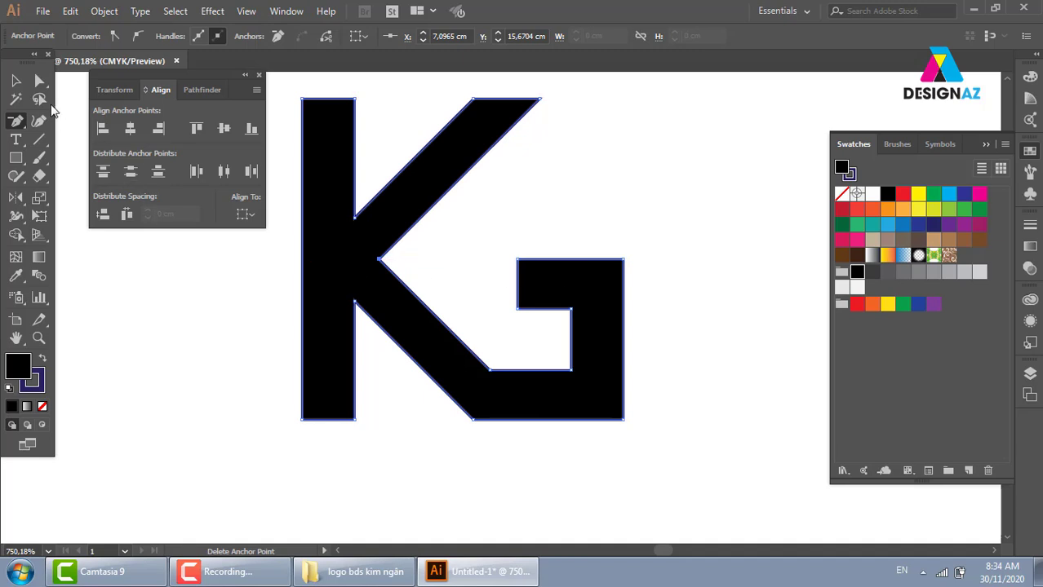
left_click(16, 82)
Step: Pull the G's top-bar corner about 0.33 cm left so it parallels the K's diagonal
left_click(39, 80)
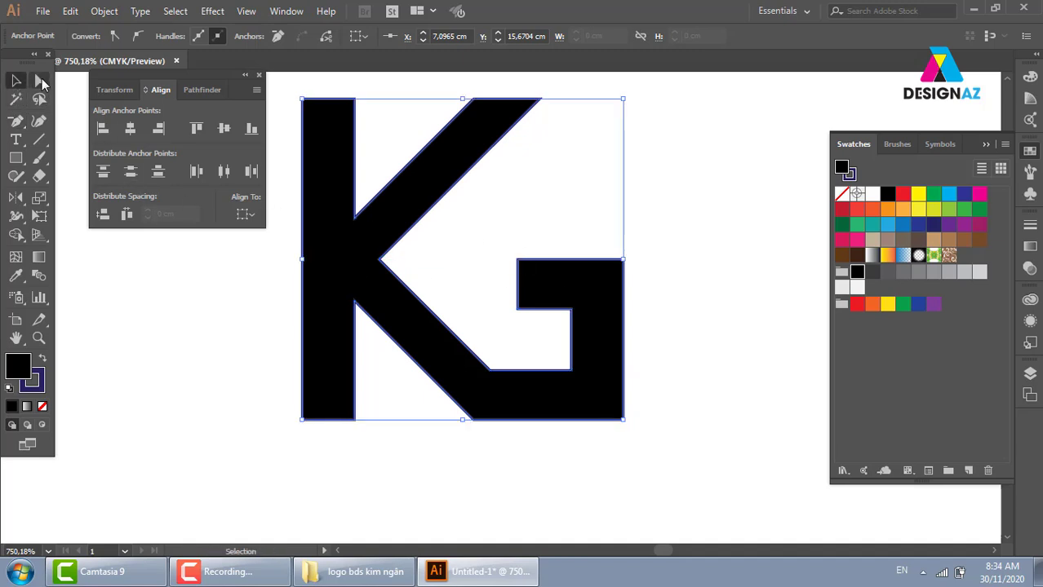
mouse_move(503, 284)
left_mouse_down()
mouse_move(522, 336)
mouse_move(487, 313)
left_mouse_up()
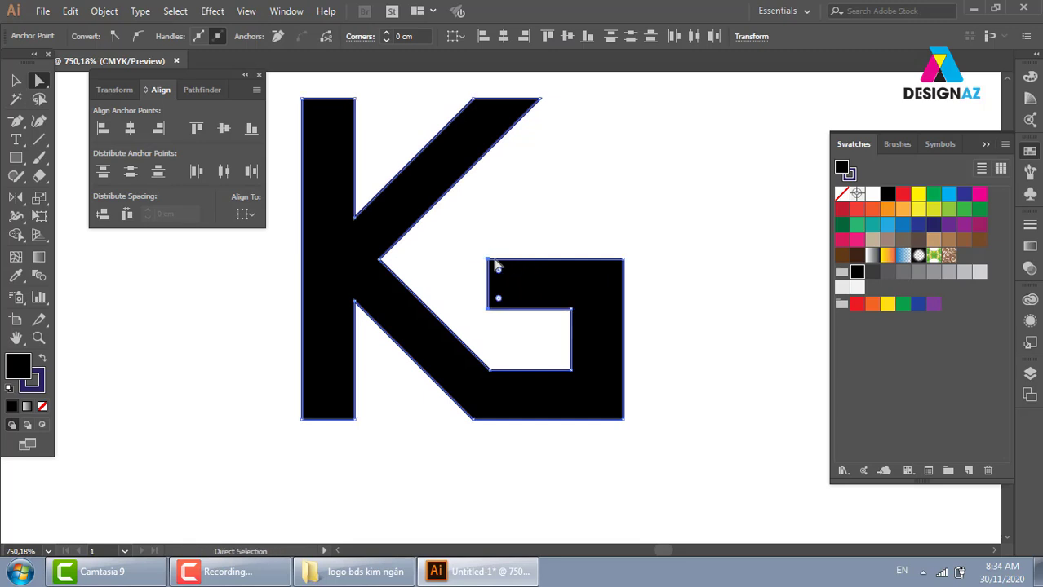
left_click_drag(488, 261, 435, 265)
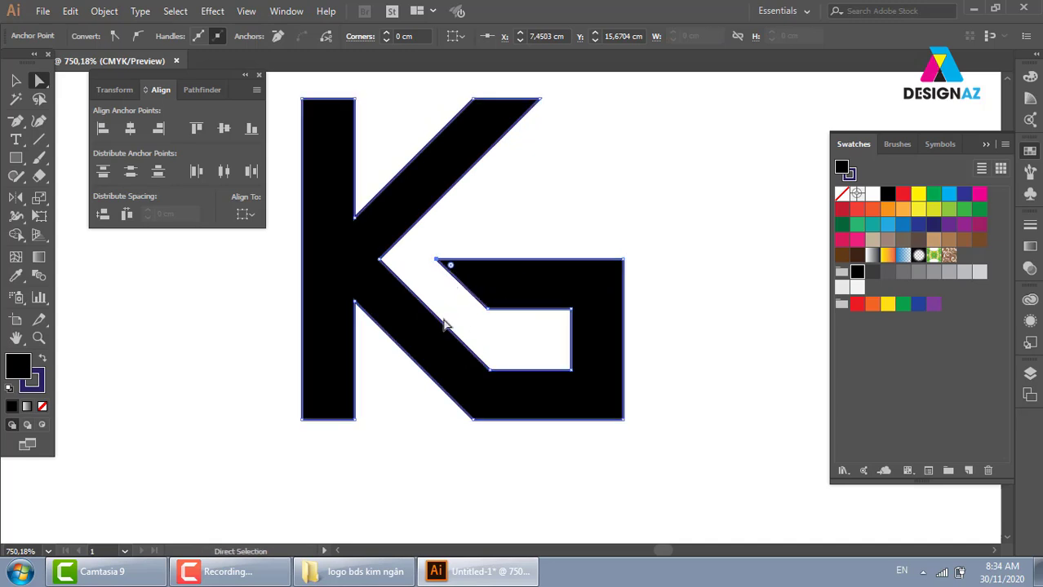
key("Right")
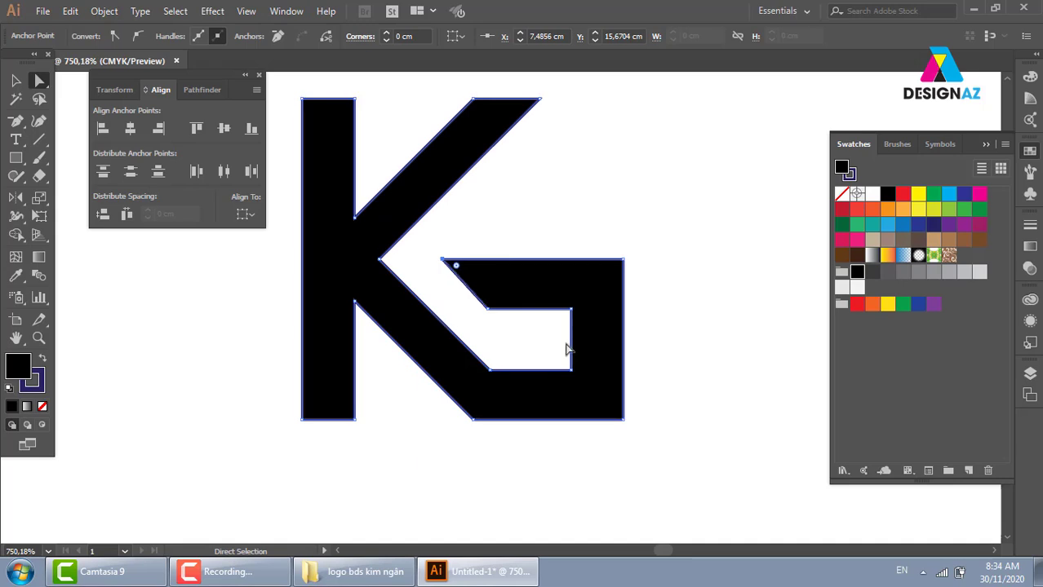
Step: Deselect and recentre the view on the KG lettermark with the Selection tool active
left_click(635, 265)
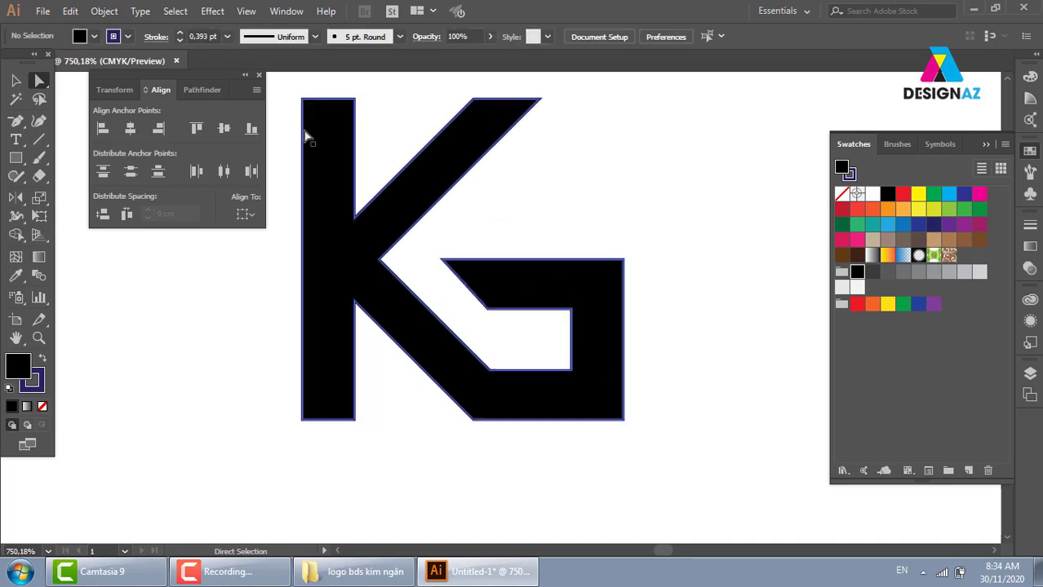
mouse_move(485, 406)
left_mouse_down()
mouse_move(542, 403)
mouse_move(510, 399)
left_mouse_up()
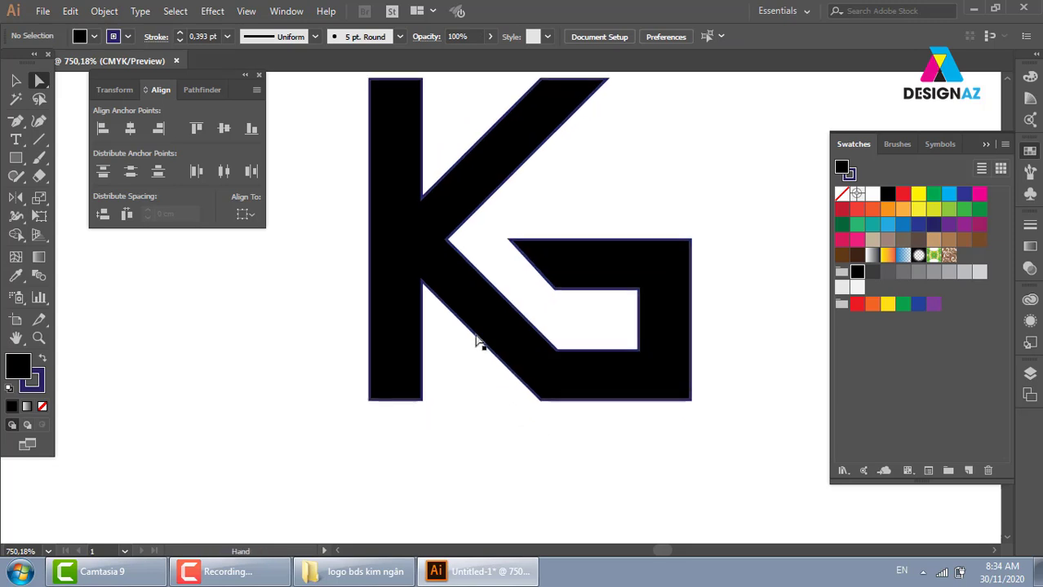
left_click_drag(561, 191, 473, 228)
left_click(15, 80)
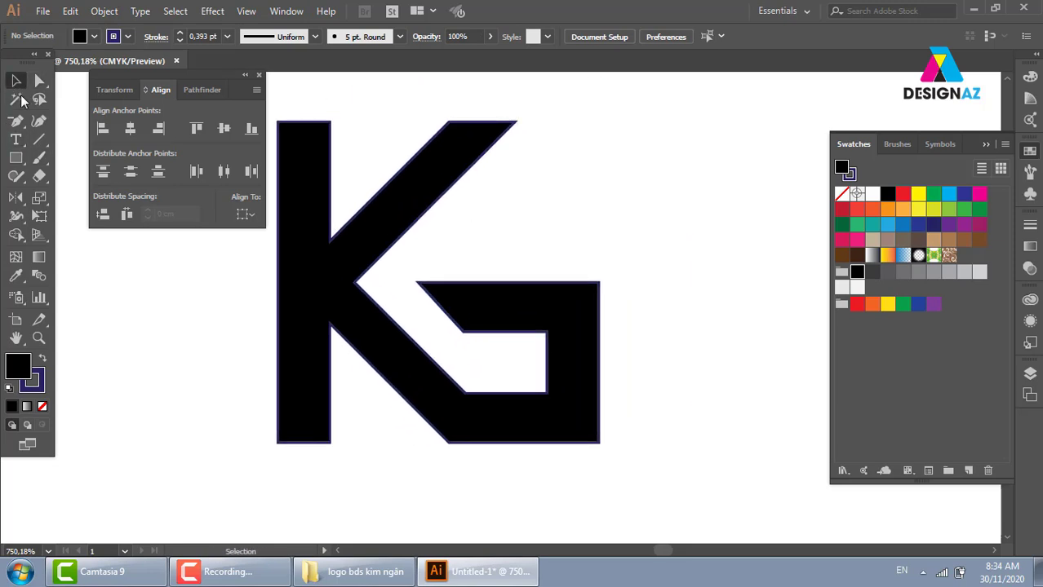
Step: Shift the KG lettermark up-right and draw a line along the K's inner diagonal
left_click(405, 247)
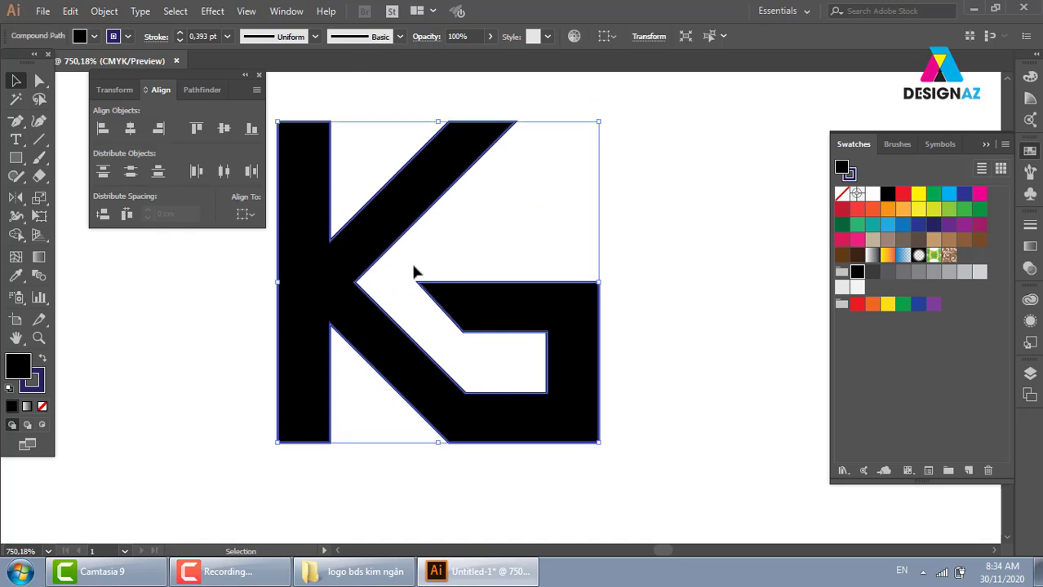
left_click_drag(396, 290, 462, 270)
left_click(38, 139)
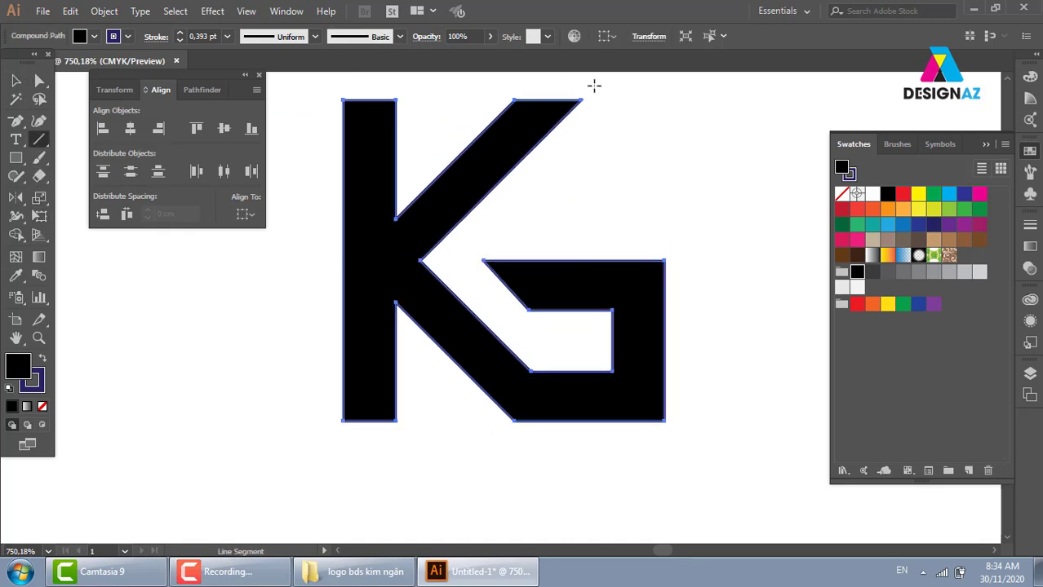
left_click_drag(581, 99, 423, 257)
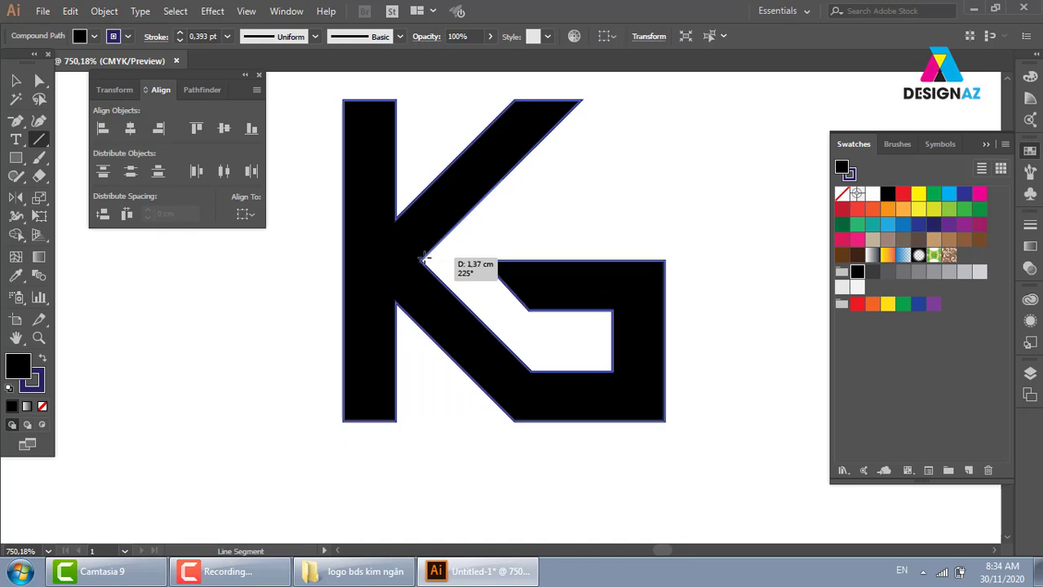
left_click_drag(489, 237, 518, 241)
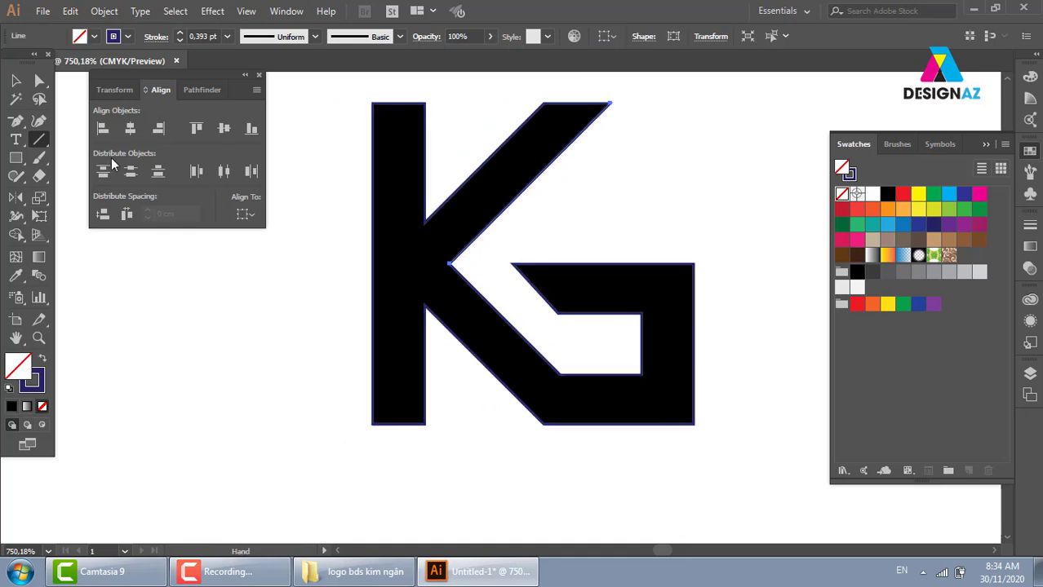
Step: Make the line a black stroke and position it from the K's inner corner past the stem
left_click(15, 80)
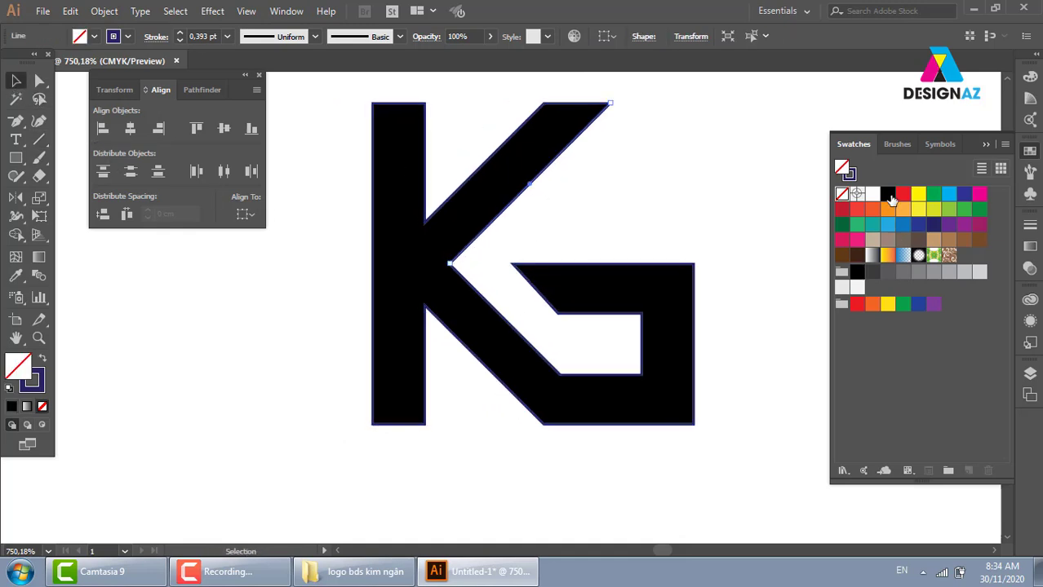
left_click(890, 198)
key("shift+x")
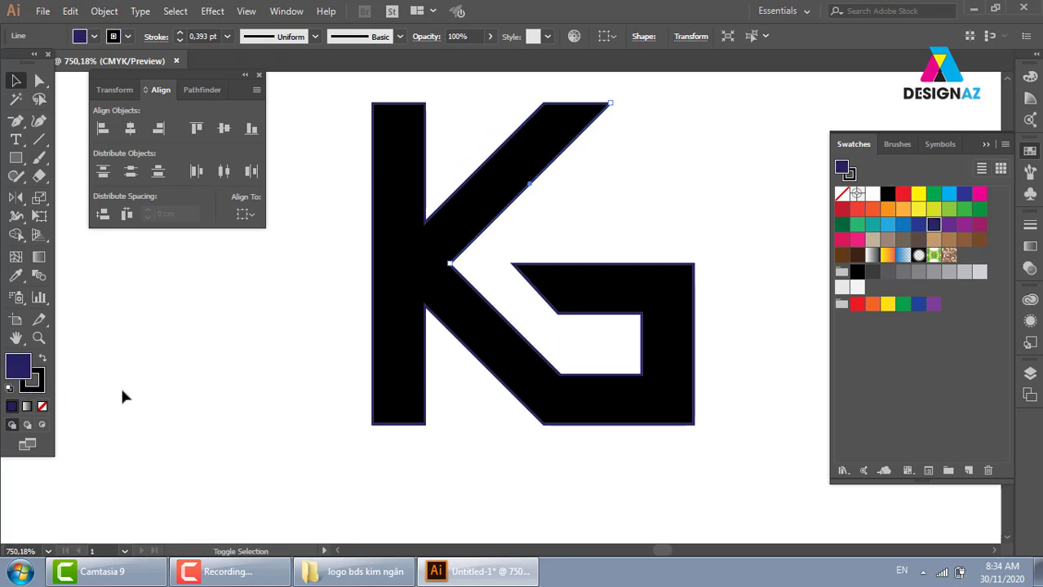
left_click_drag(487, 237, 220, 374)
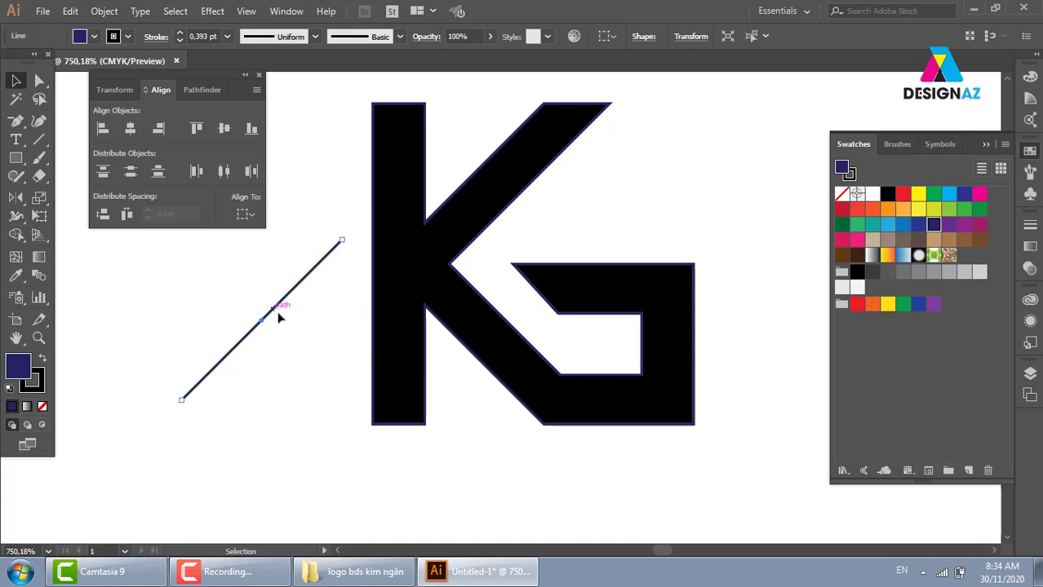
mouse_move(278, 318)
left_mouse_down()
mouse_move(354, 376)
mouse_move(394, 331)
mouse_move(357, 379)
left_mouse_up()
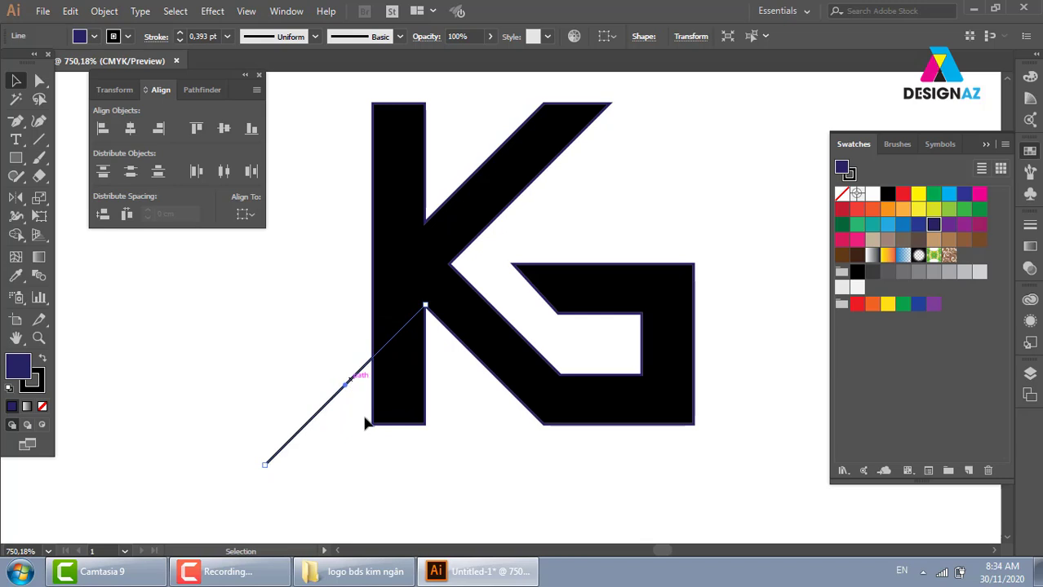
left_click(285, 244)
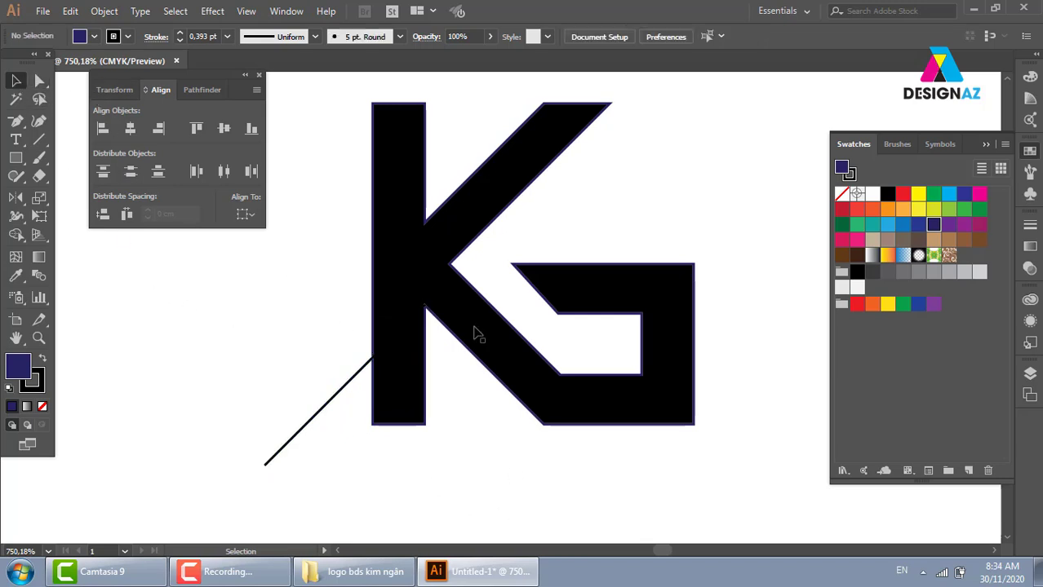
Step: Set the KG letters' stroke to None to remove the blue outline
left_click(519, 359)
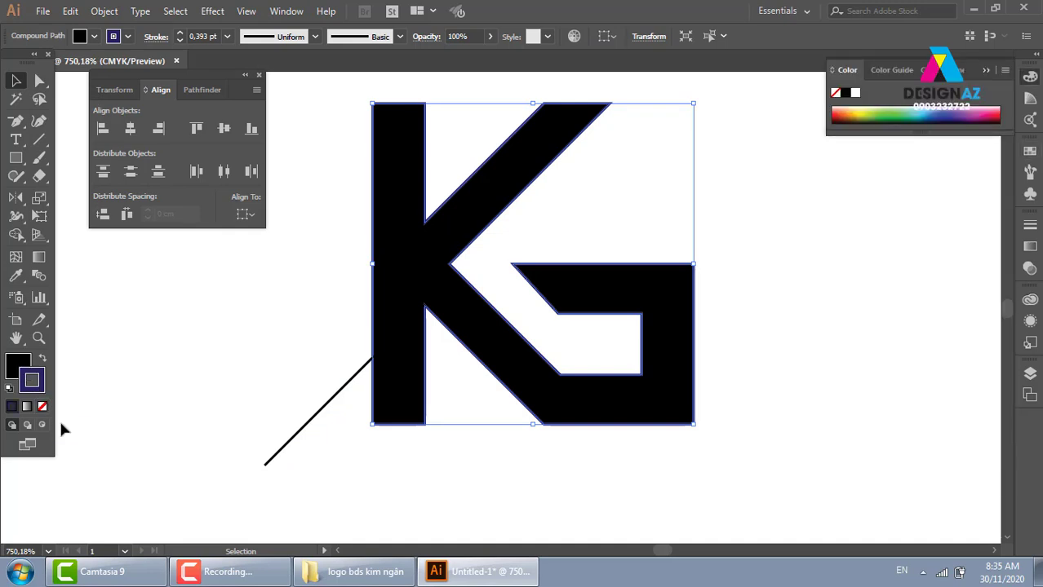
left_click(42, 407)
left_click(188, 371)
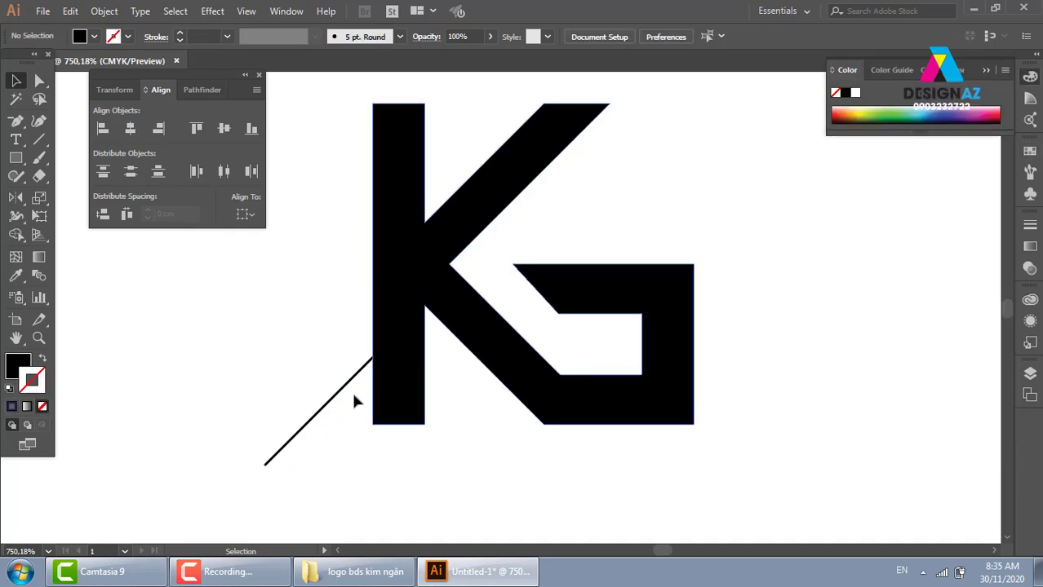
Step: Give the diagonal line no fill and a C9A700 yellow stroke
left_click(339, 394)
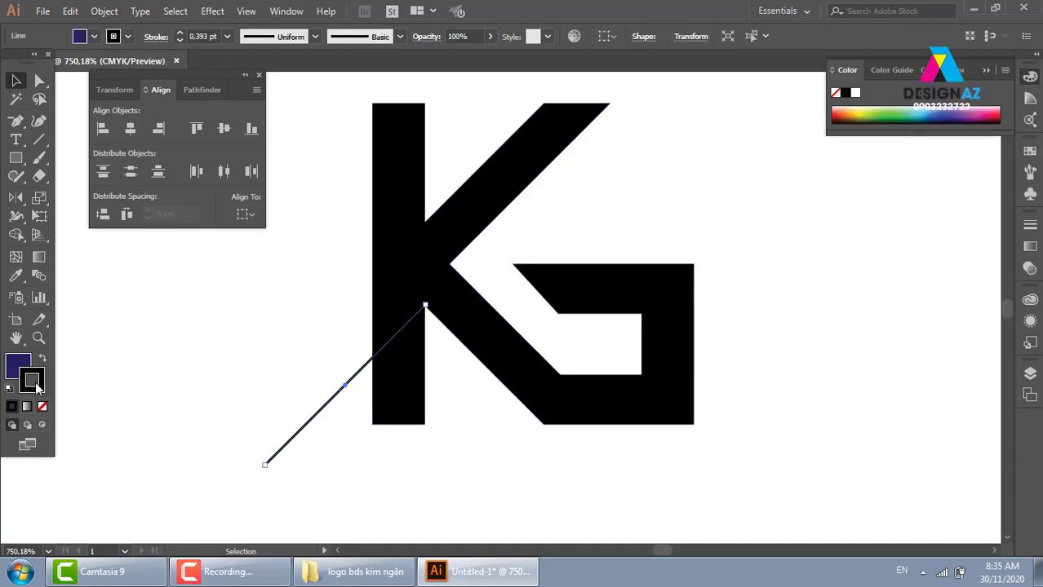
left_click(18, 365)
left_click(42, 407)
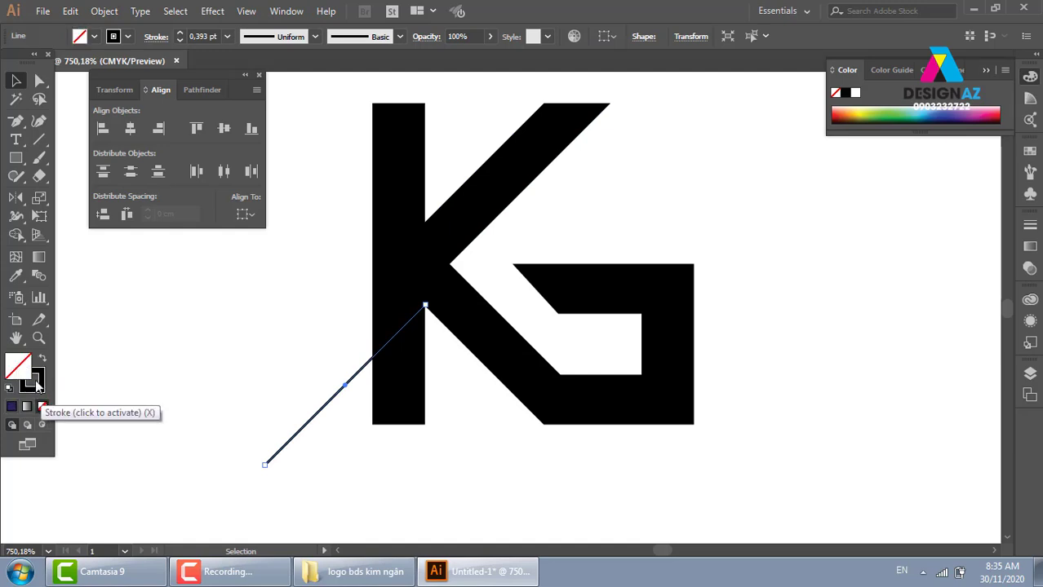
double_click(37, 383)
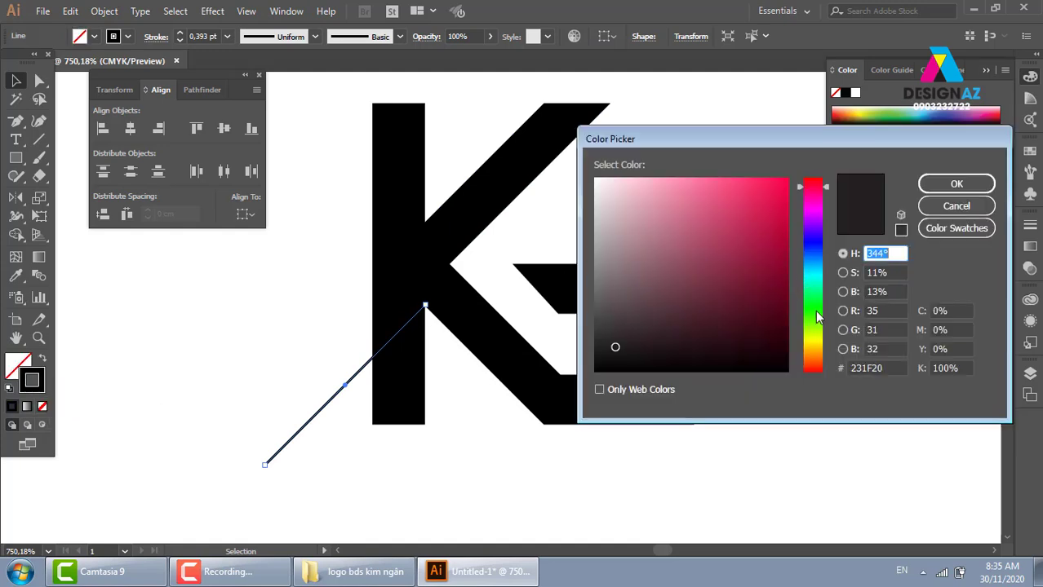
left_click_drag(819, 317, 812, 347)
left_click(751, 229)
left_click_drag(752, 228, 785, 218)
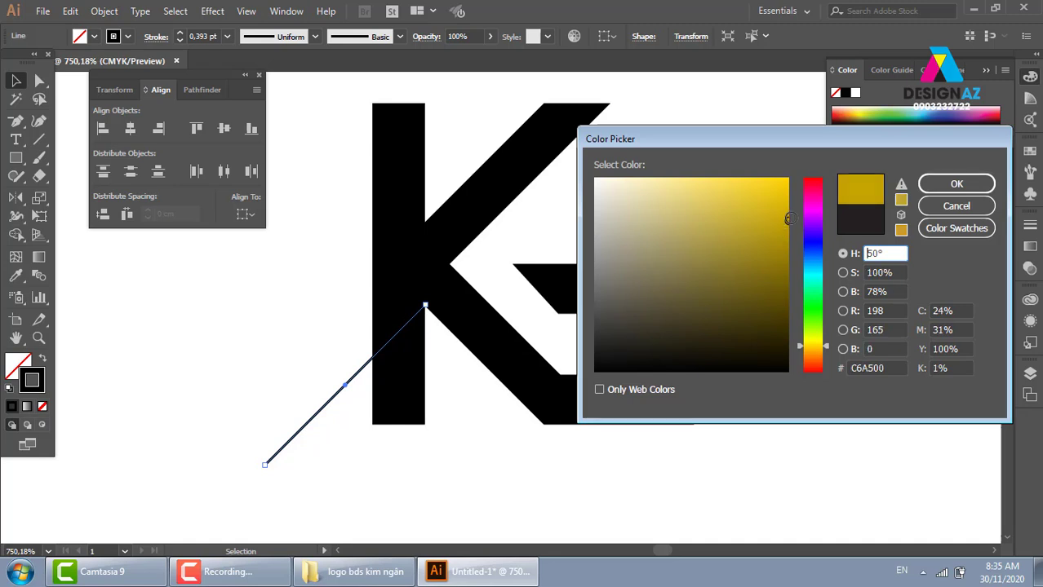
left_click(956, 184)
left_click(833, 342)
scroll(834, 344, "down", 1)
scroll(835, 347, "down", 1)
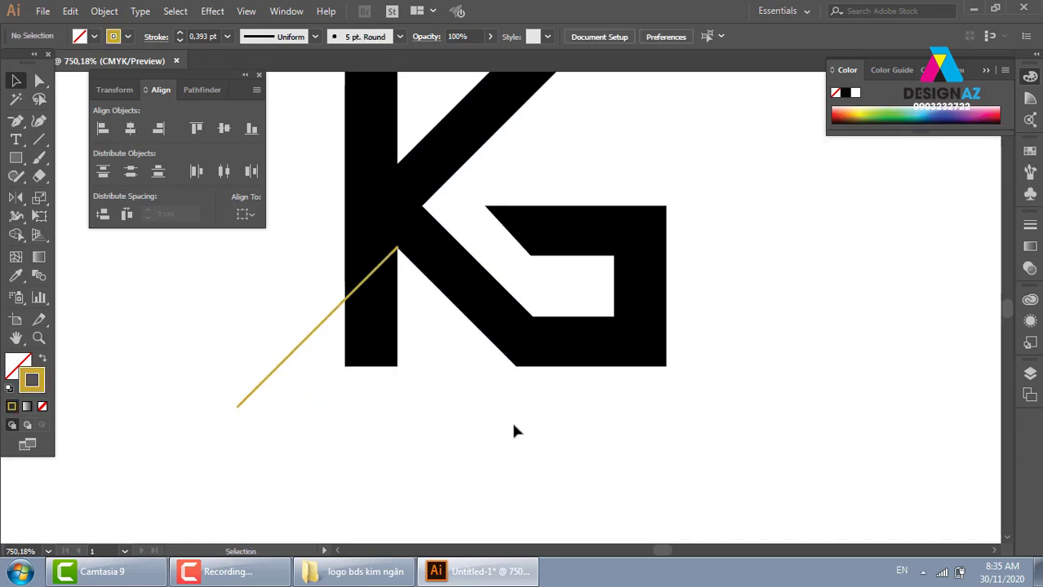
Step: Shape Builder Alt-drag to remove the K stem piece below the yellow line
left_click_drag(538, 313, 541, 397)
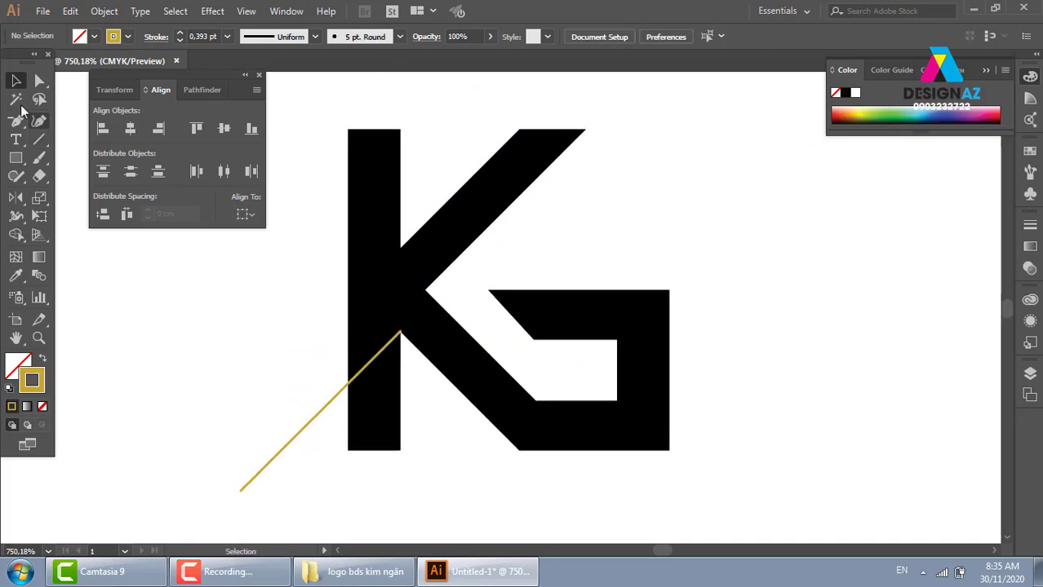
left_click(346, 386)
left_click(381, 434, "shift")
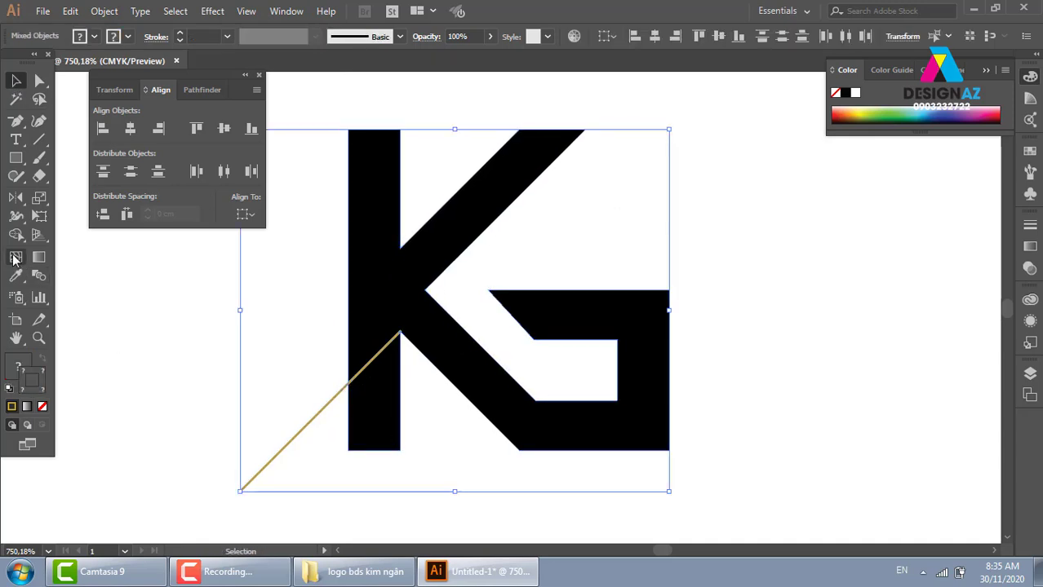
key("shift+m")
left_click_drag(470, 490, 372, 408)
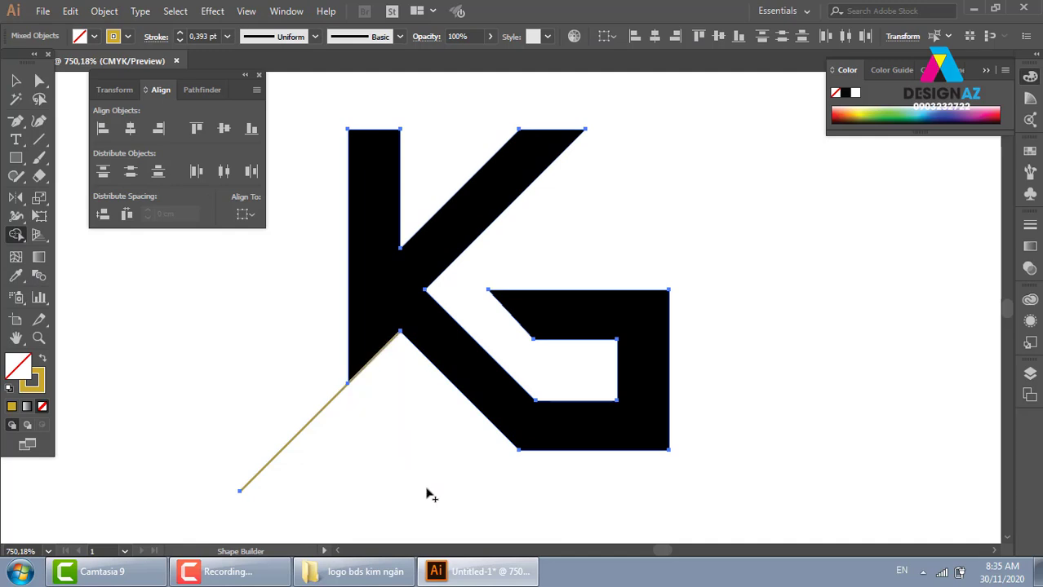
scroll(448, 483, "down", 1)
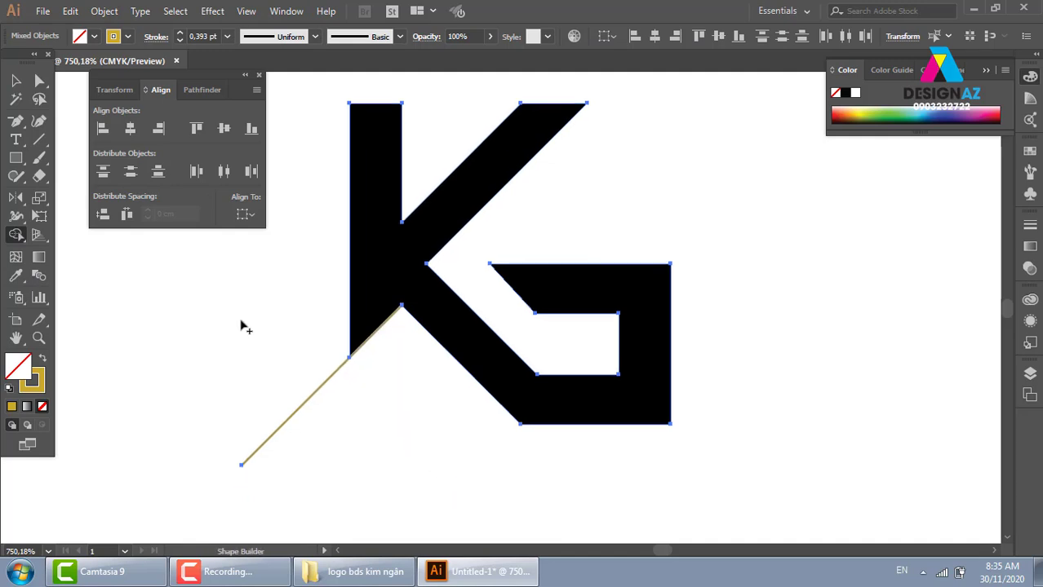
Step: Select the yellow guide line and delete it
left_click(16, 80)
left_click(291, 401)
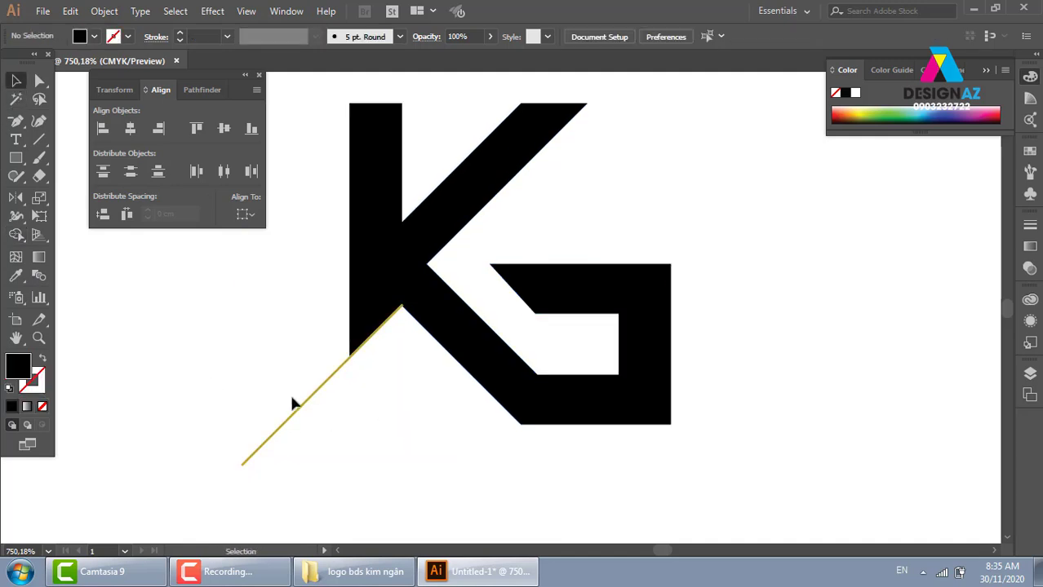
left_click_drag(315, 395, 245, 437)
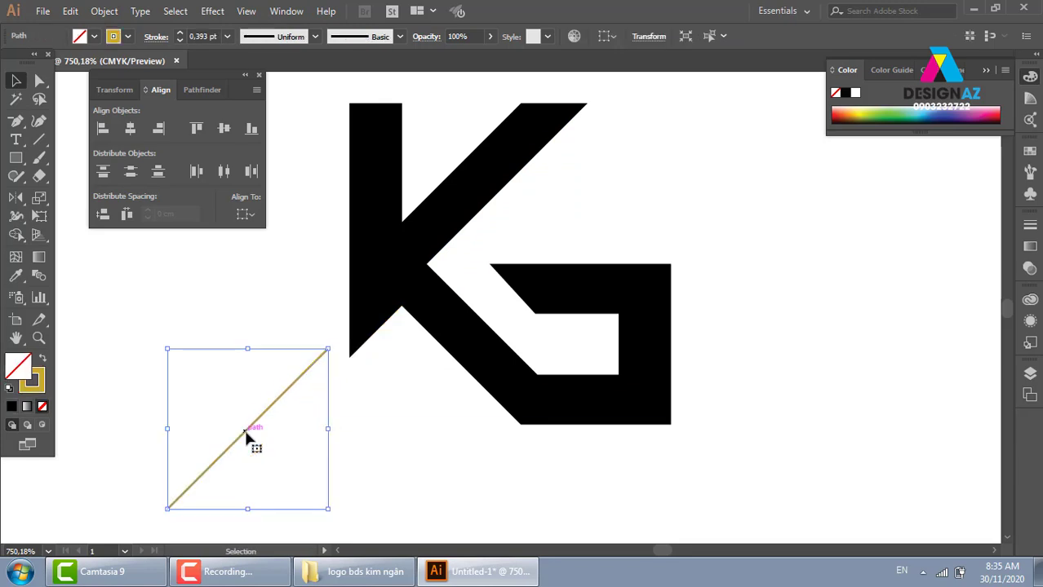
key("Delete")
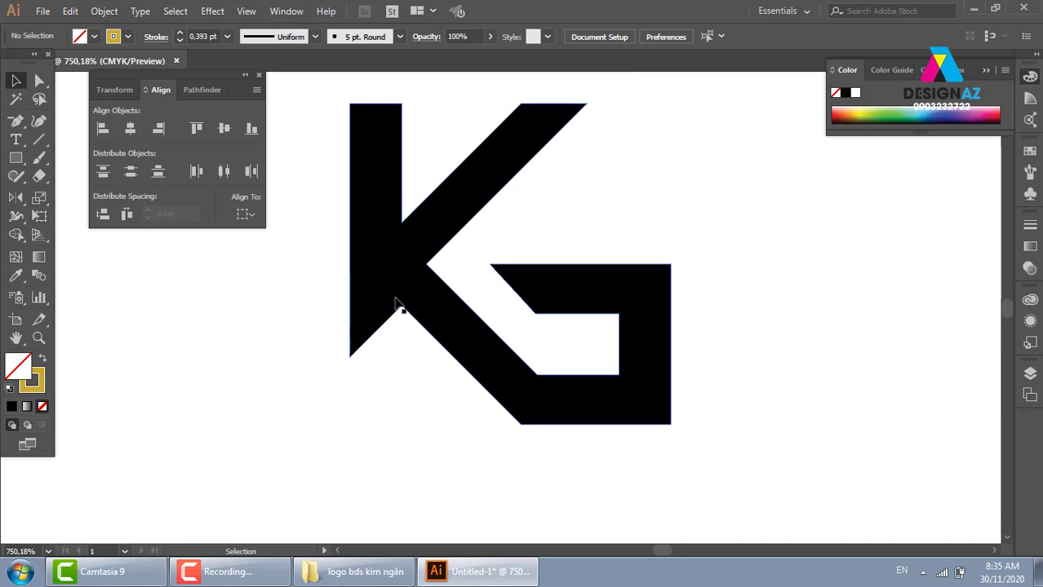
Step: Move the K's notch anchors so the inner corner aligns with the upper diagonal stroke
left_click(39, 80)
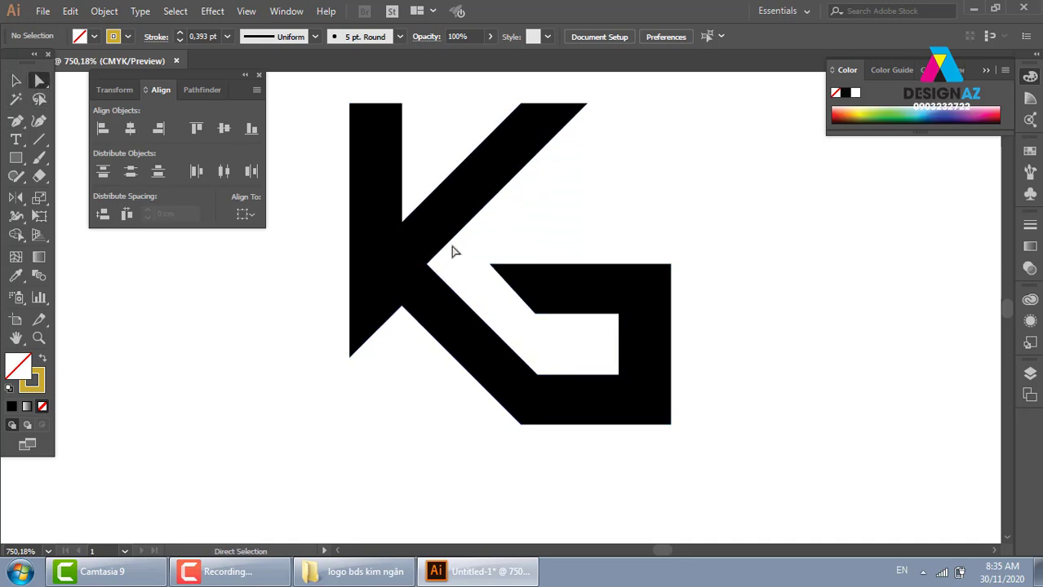
left_click(403, 311)
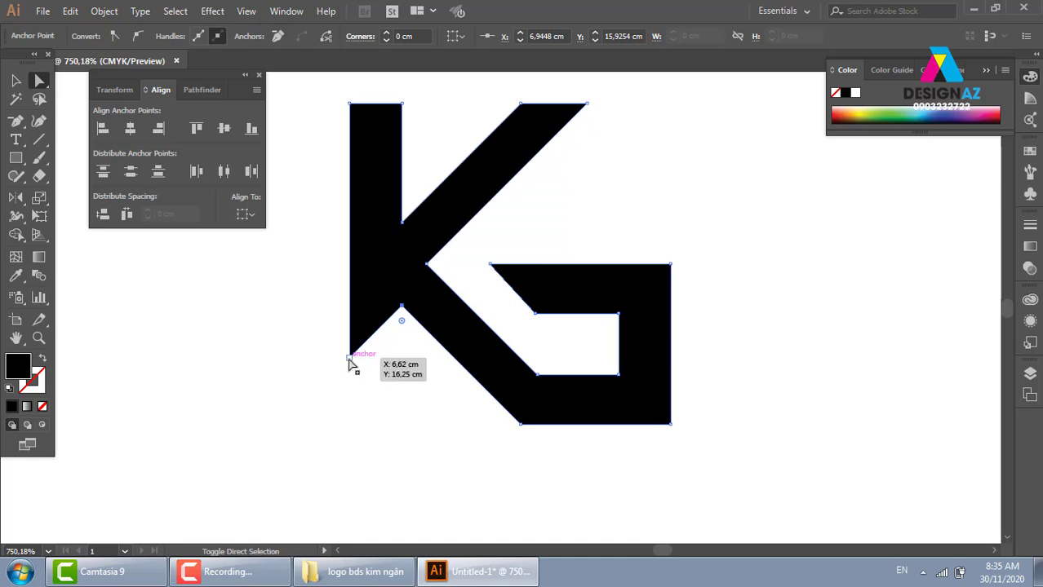
left_click(350, 359, "shift")
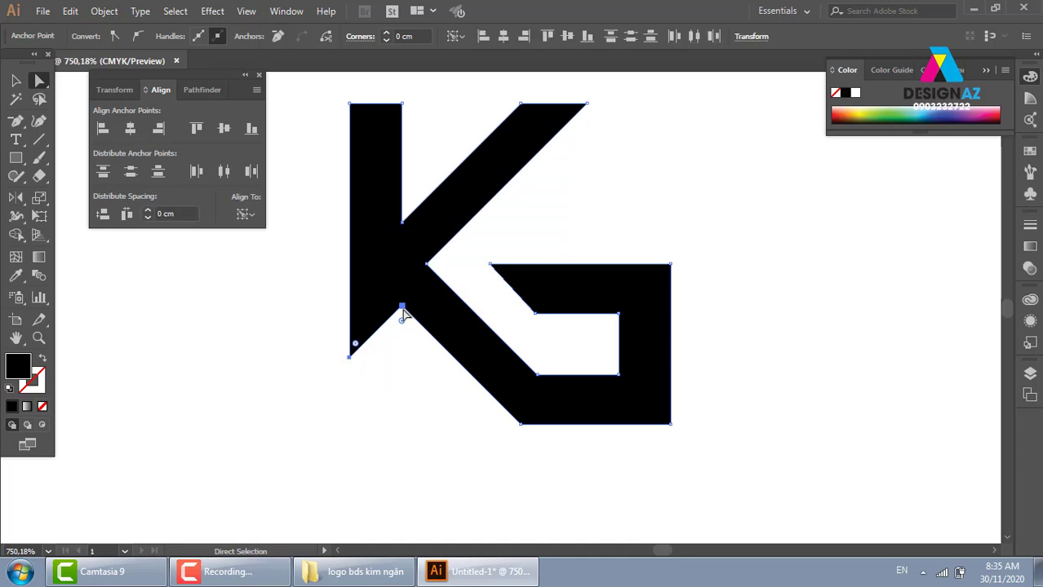
left_click_drag(403, 309, 399, 299)
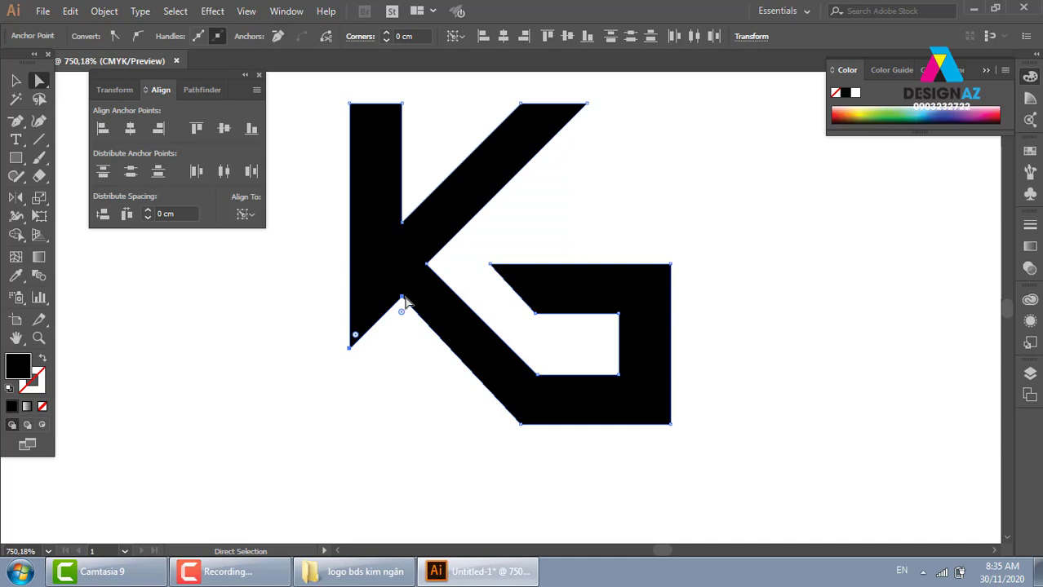
left_click_drag(428, 265, 432, 261)
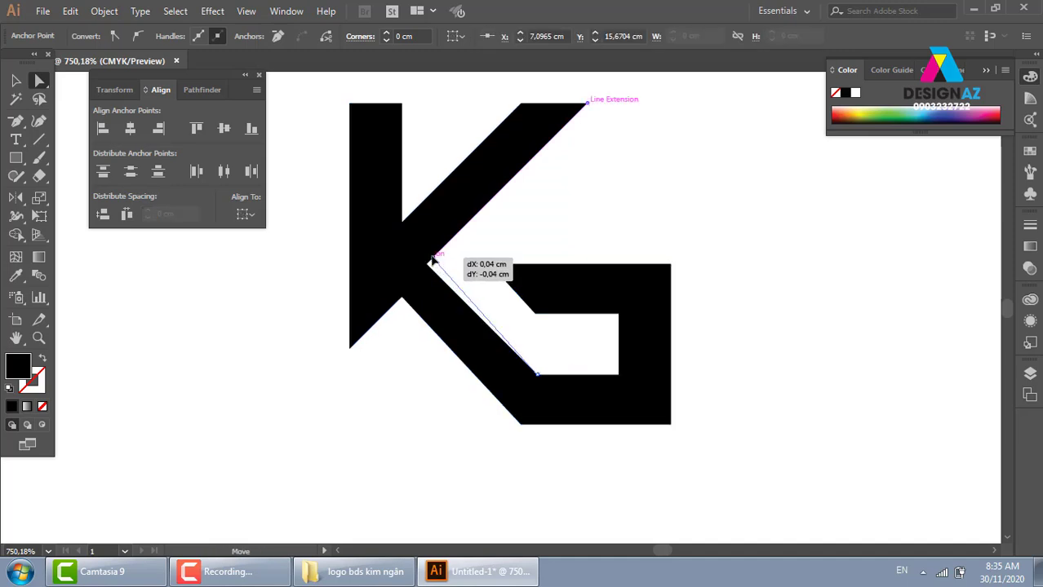
left_click_drag(432, 261, 433, 261)
left_click(727, 281)
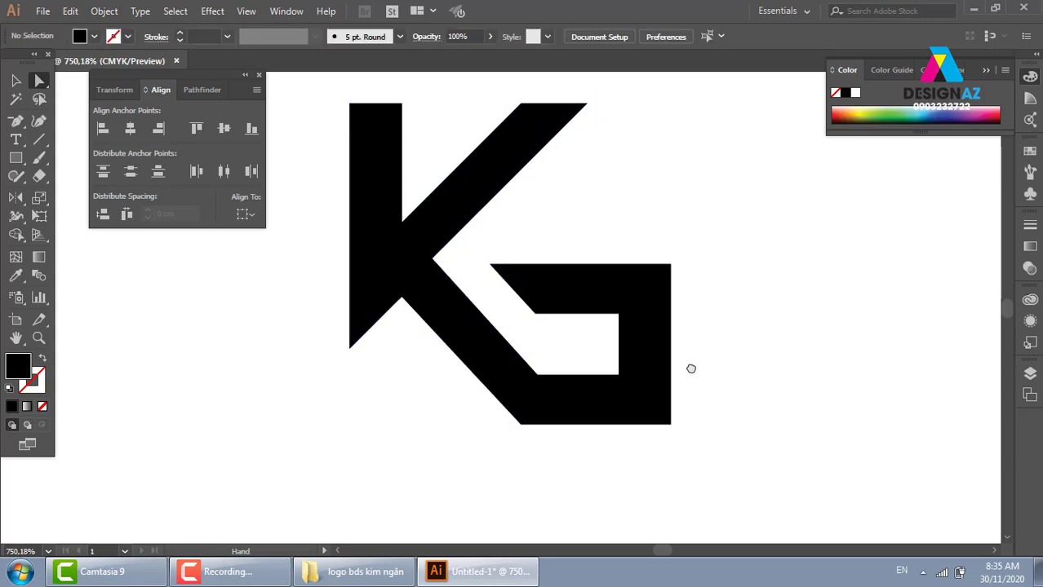
left_click_drag(687, 396, 695, 333)
Step: Draw a small black square below the K
left_click(16, 159)
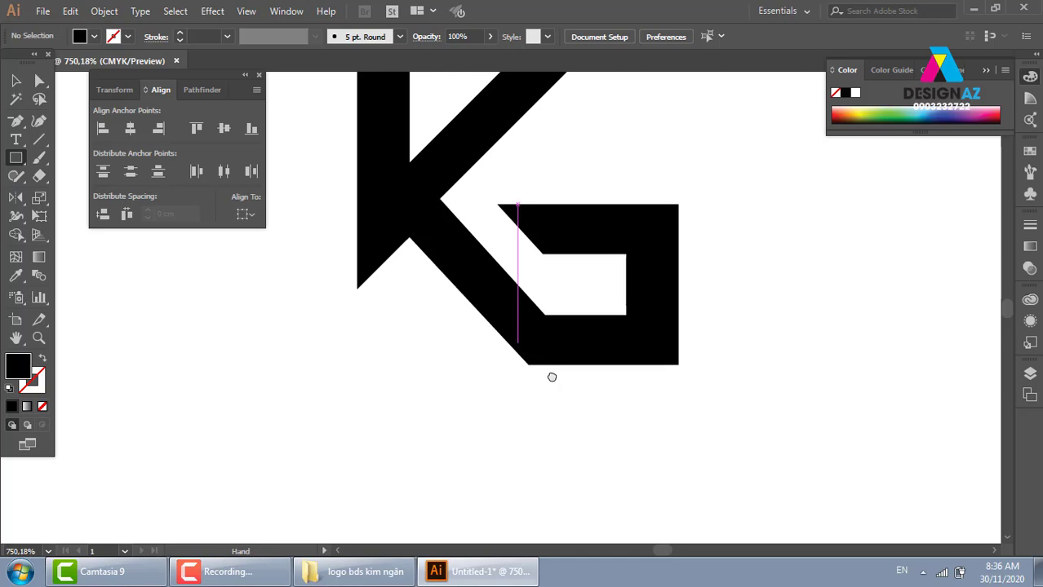
left_click_drag(552, 377, 566, 400)
left_click_drag(516, 323, 496, 287)
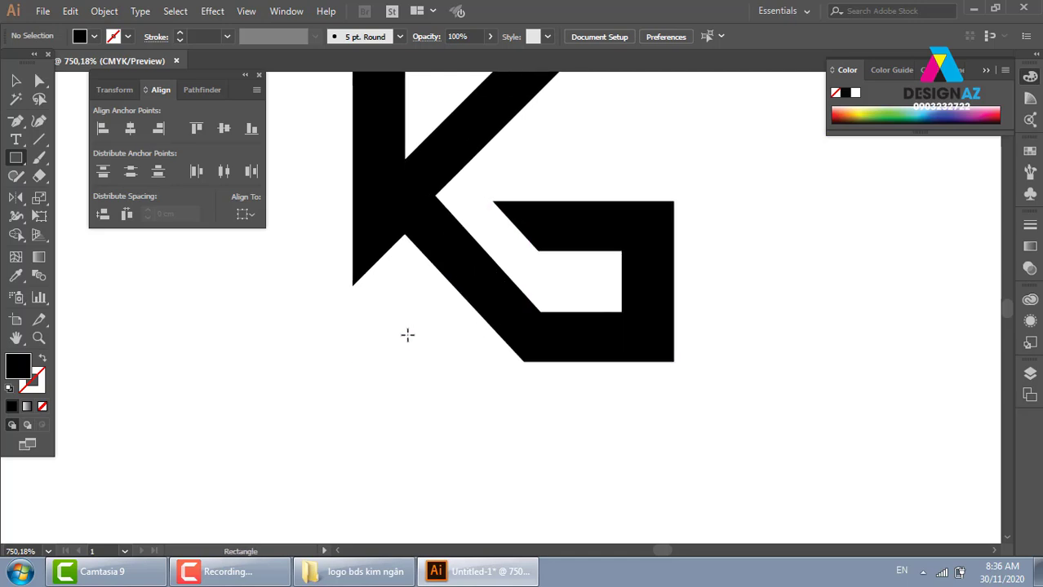
left_click_drag(396, 332, 418, 353)
key("v")
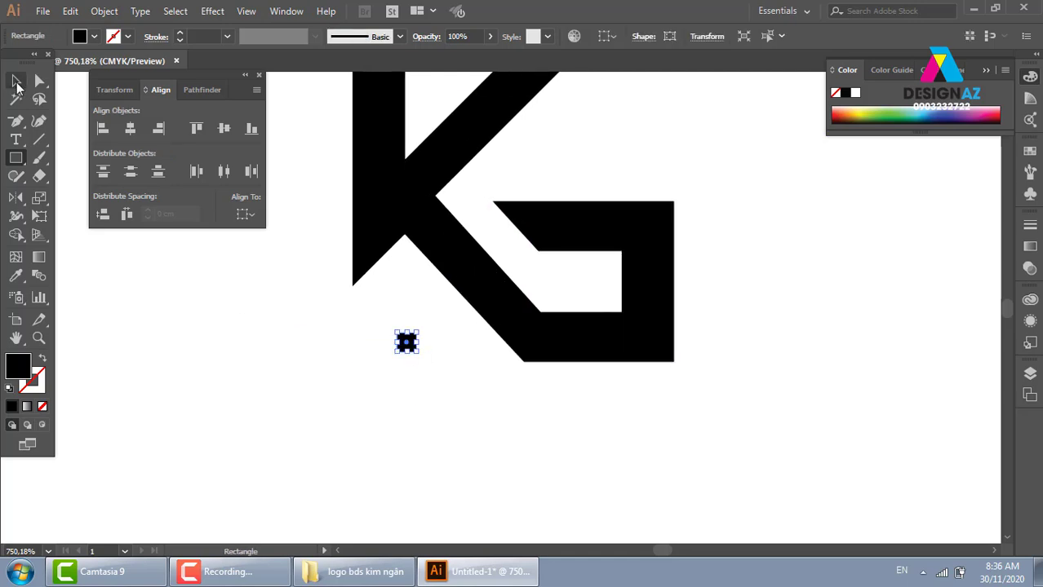
left_click(522, 481)
key("z")
left_click_drag(245, 249, 667, 436)
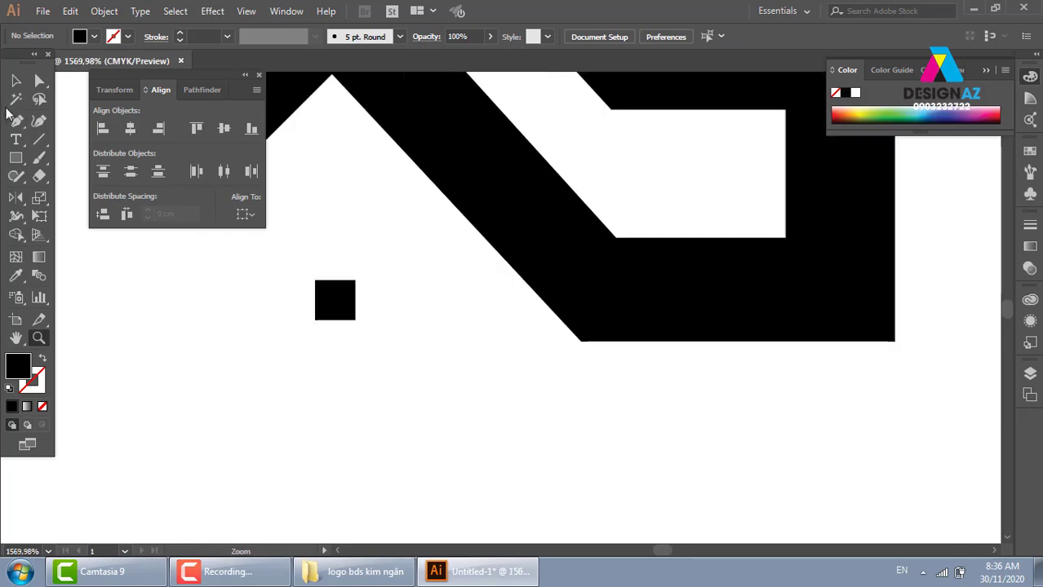
Step: Duplicate the square into a 2×2 grid of window panes
left_click(15, 80)
left_click_drag(347, 313, 396, 312)
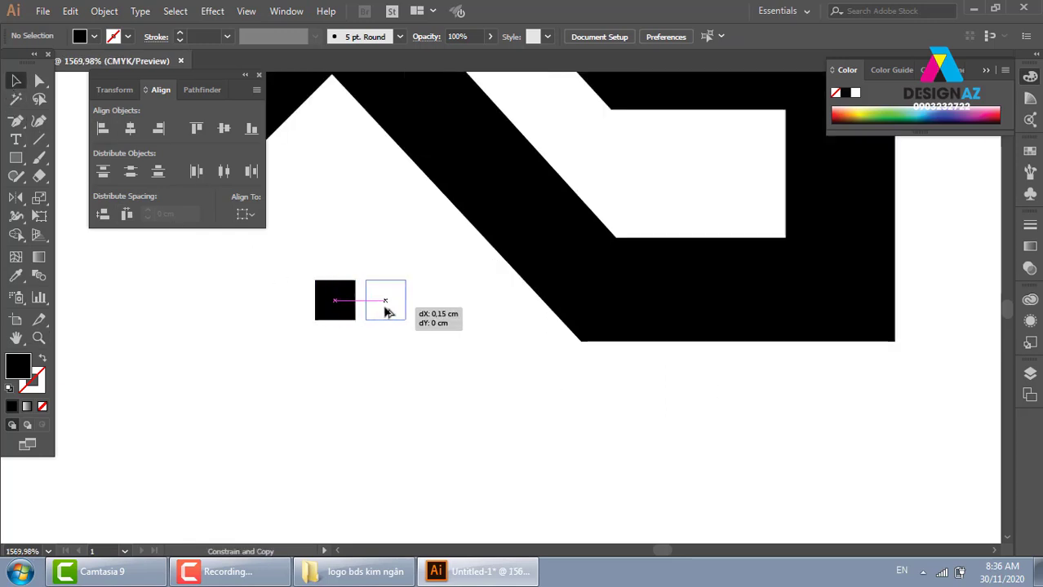
left_click(412, 357)
mouse_move(412, 357)
left_mouse_down()
mouse_move(342, 310)
mouse_move(394, 366)
left_mouse_up()
left_click(442, 355)
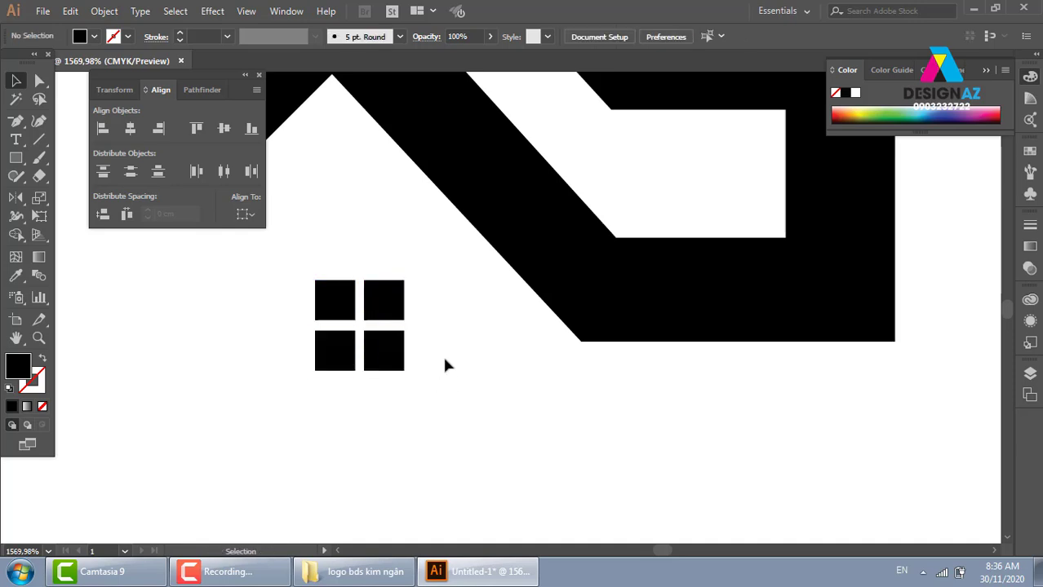
Step: Move the four squares under the K's left leg and bottom-align them with the K-G shape
key("a")
left_click_drag(326, 216, 440, 436)
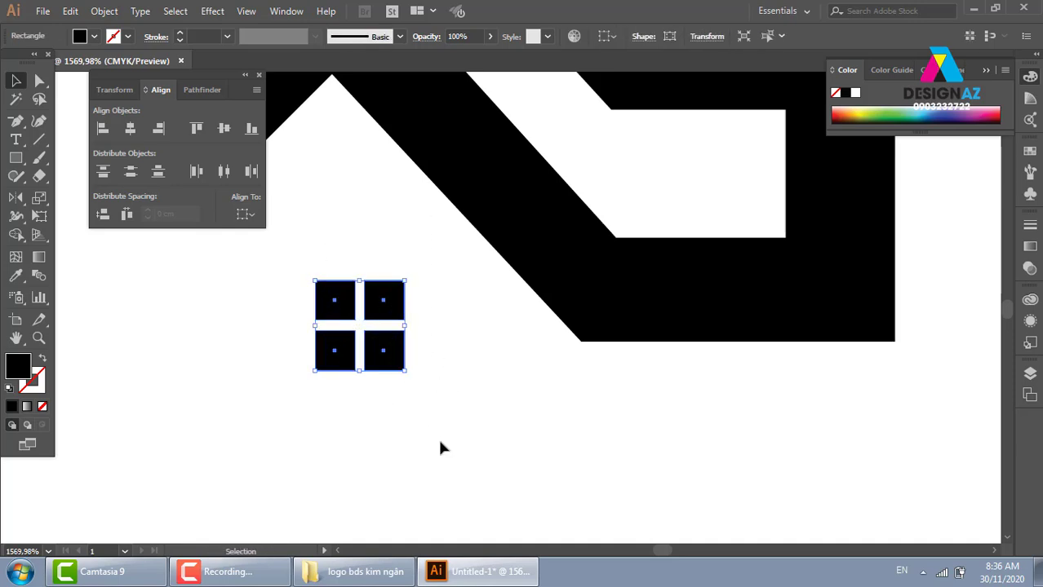
key("ctrl+minus")
key("ctrl+minus")
key("ctrl+minus")
left_click_drag(598, 412, 579, 482)
left_click(497, 390)
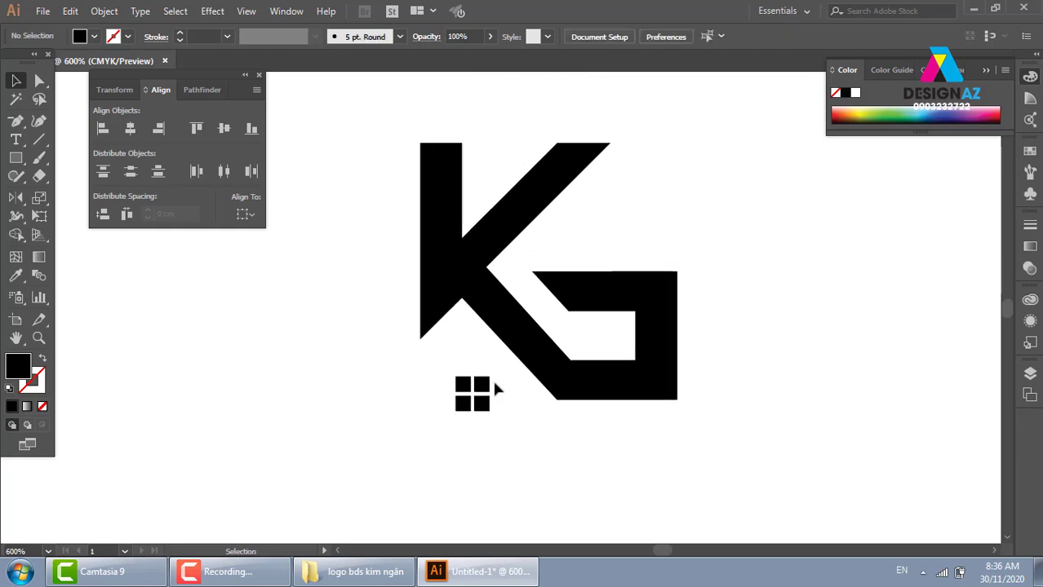
left_click_drag(484, 385, 474, 368)
left_click(610, 385, "shift")
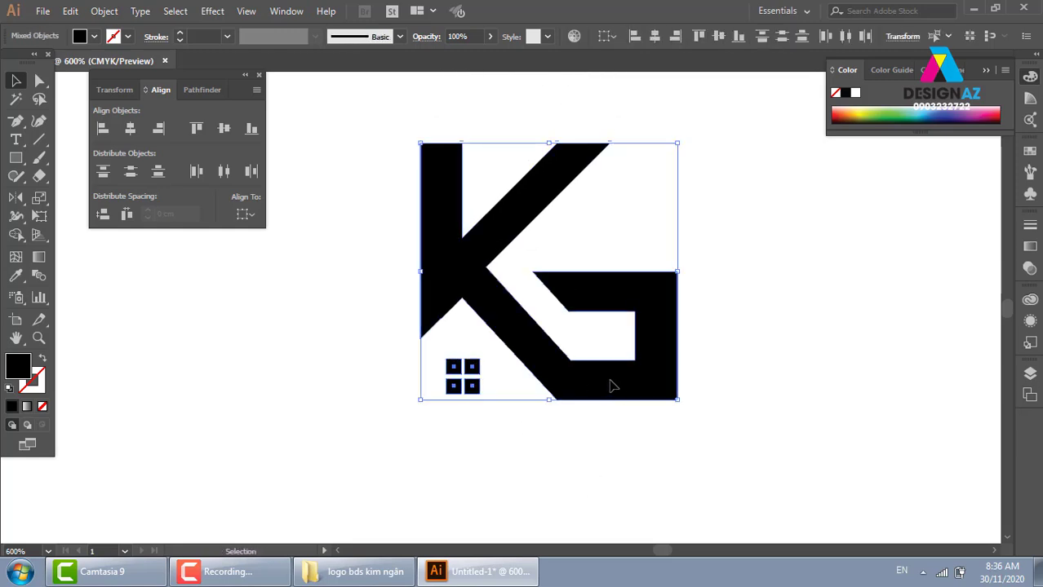
left_click(740, 39)
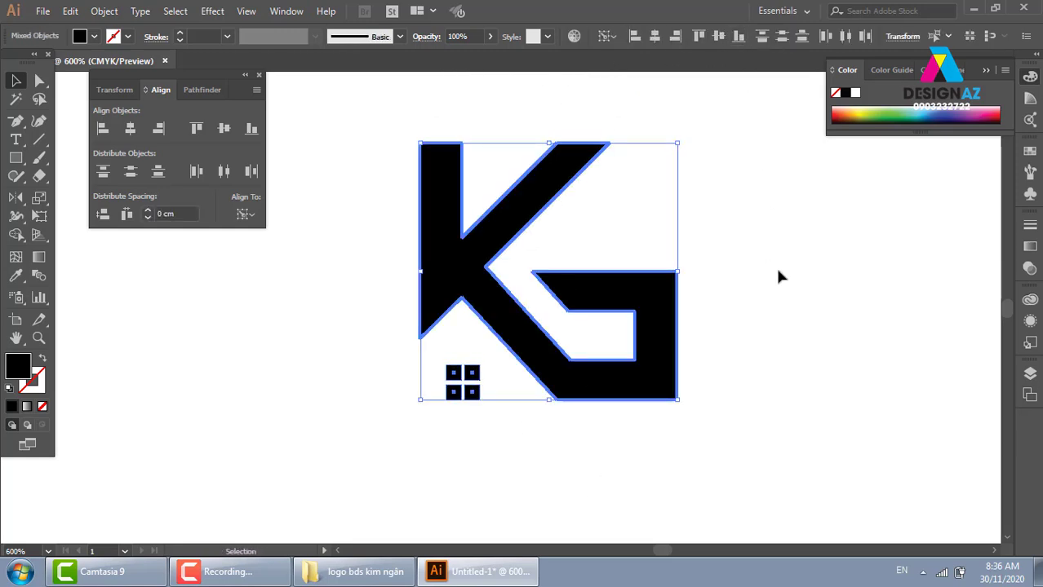
left_click(775, 265)
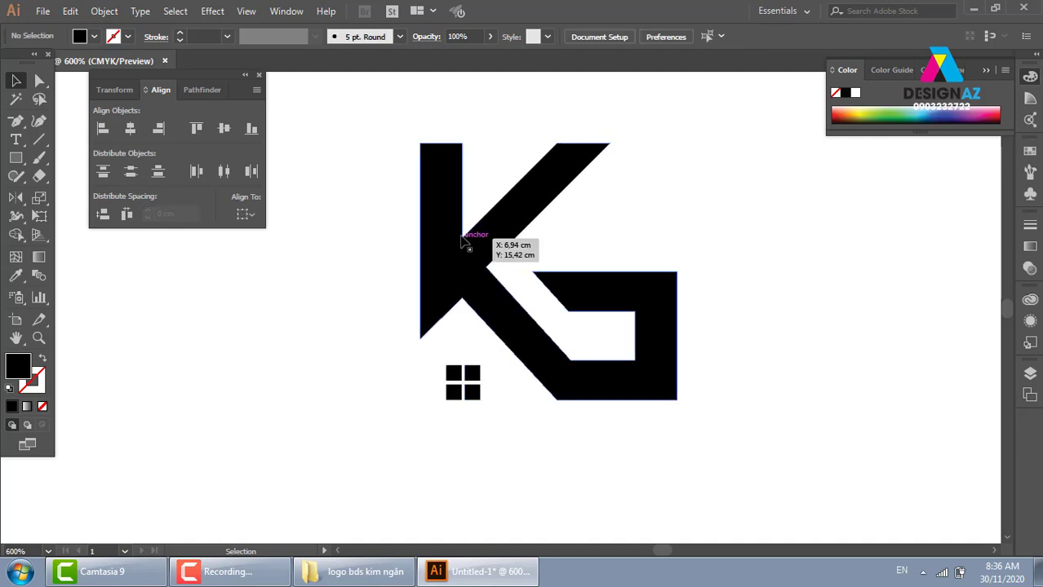
Step: Draw a black vertical guide line down the K stem's inner edge
left_click(40, 139)
left_click_drag(462, 200, 462, 449)
key("v")
key("d")
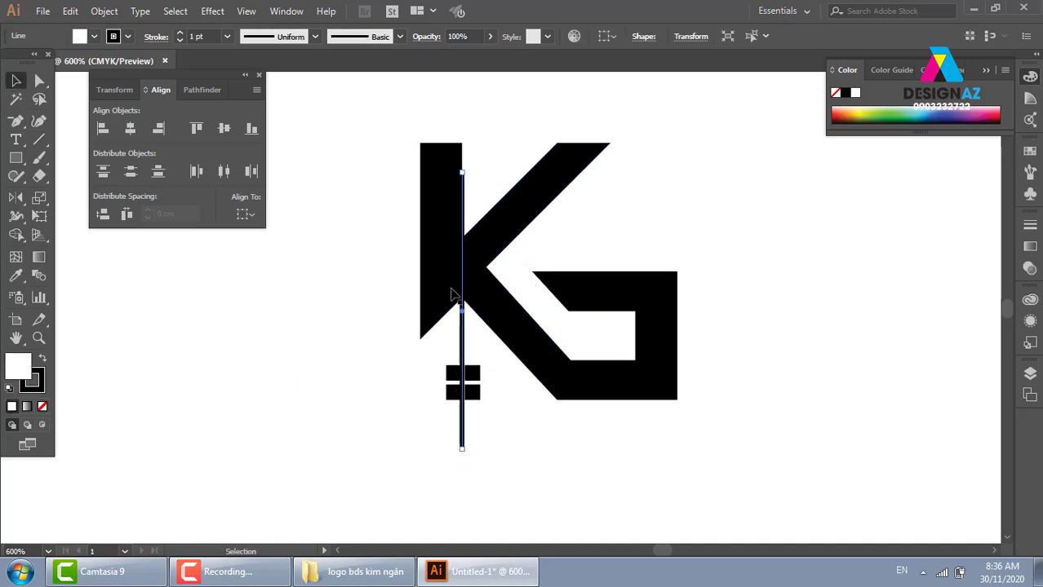
left_click(495, 372)
Step: Horizontally centre the window squares on the guide line as key object
left_click(476, 384)
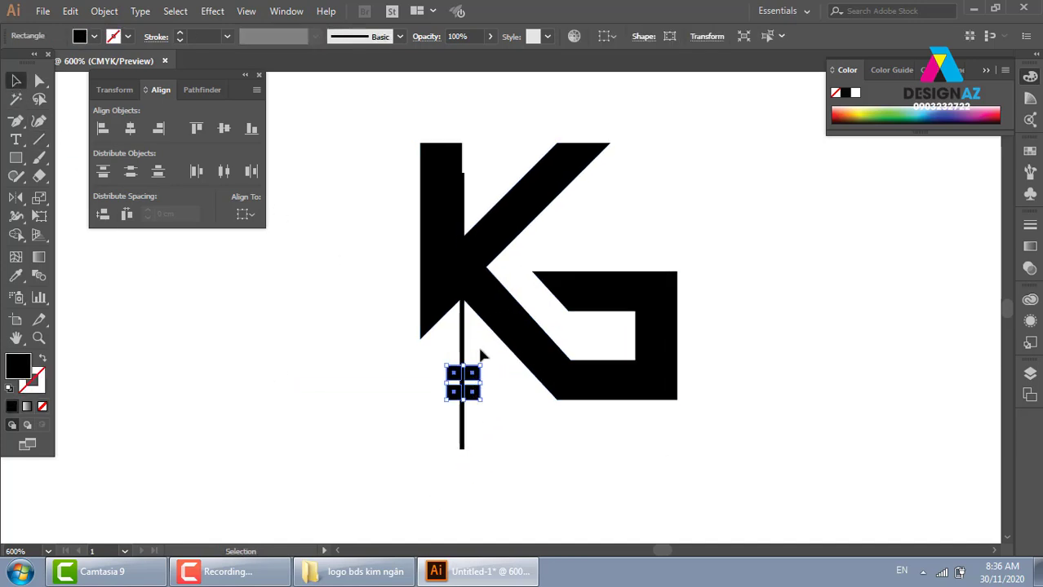
left_click(465, 341, "shift")
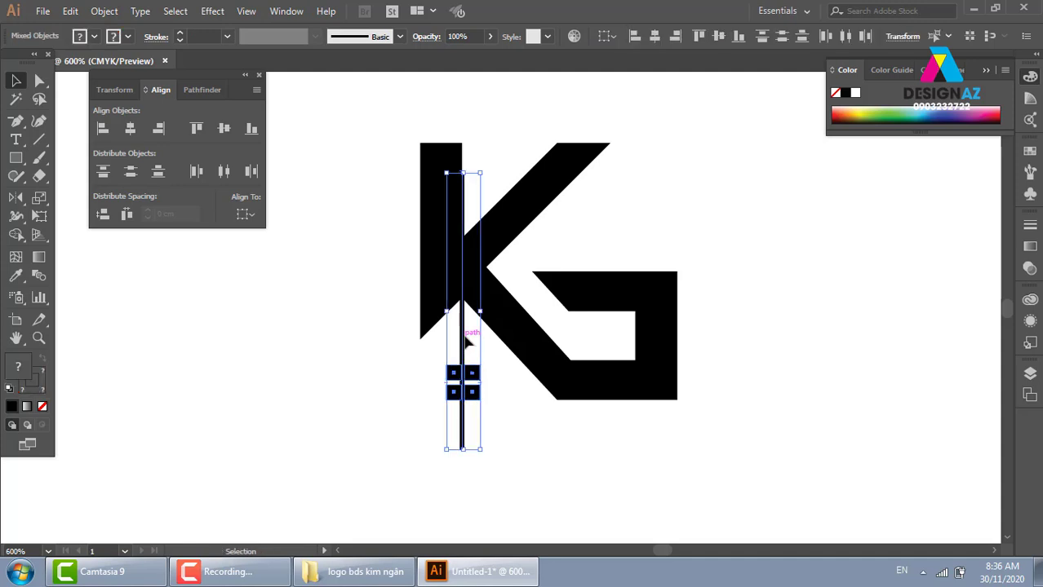
left_click(465, 343)
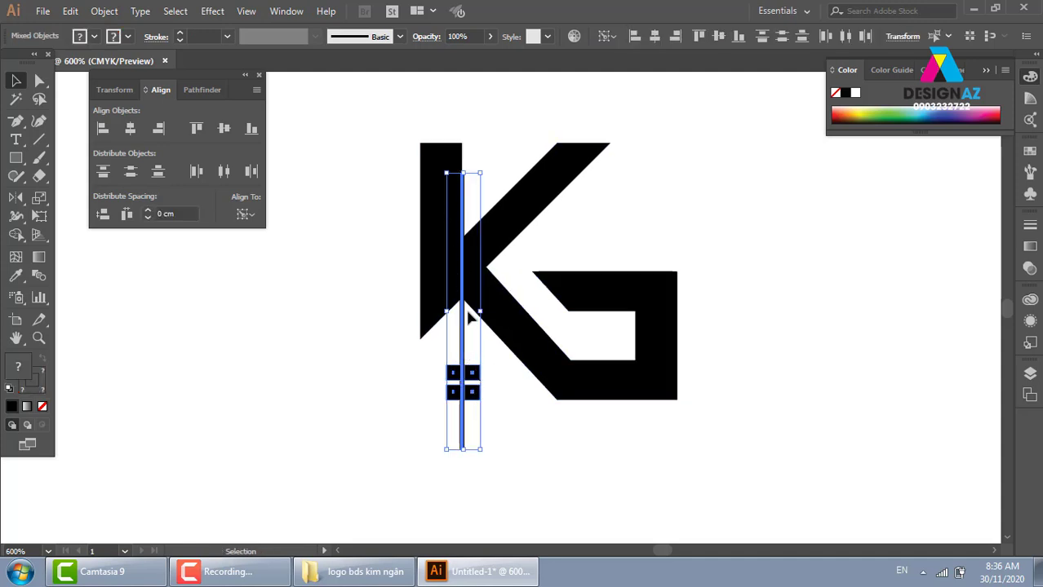
left_click(130, 129)
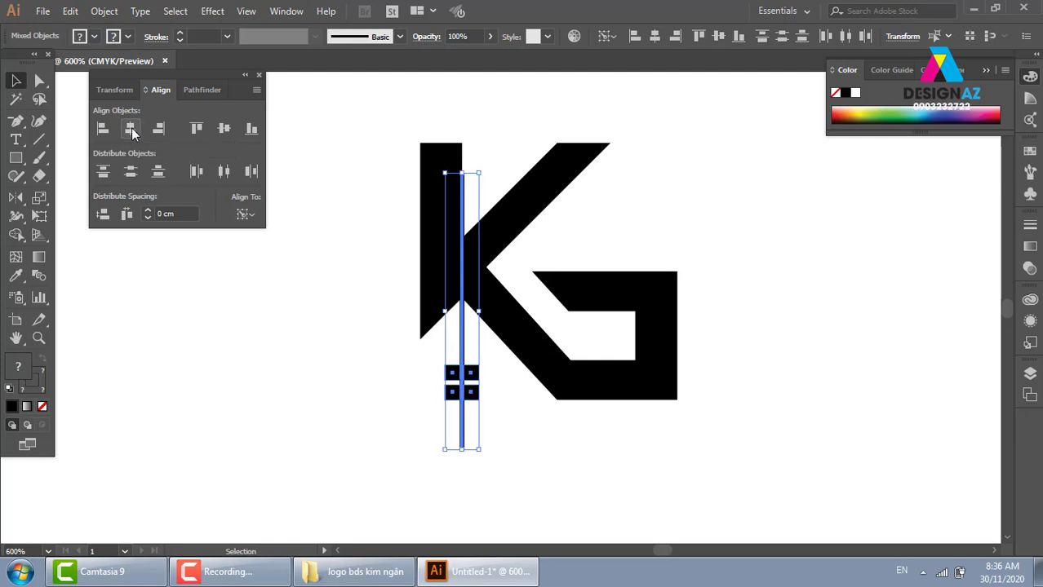
Step: Delete the temporary guide line and check the window against the K-G shape
left_click(501, 432)
left_click_drag(465, 349, 299, 377)
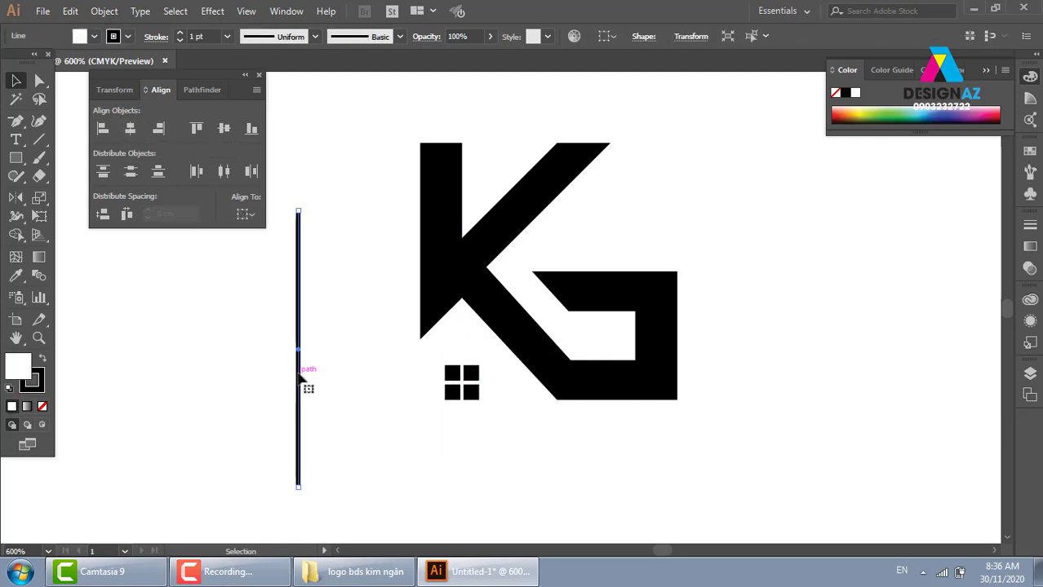
key("Delete")
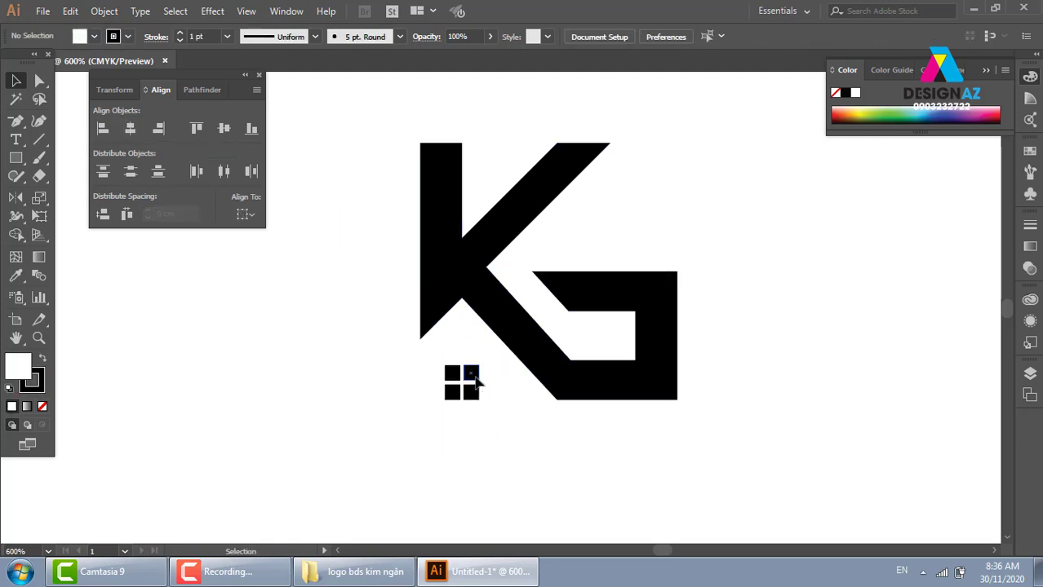
left_click(472, 391)
left_click(627, 386, "shift")
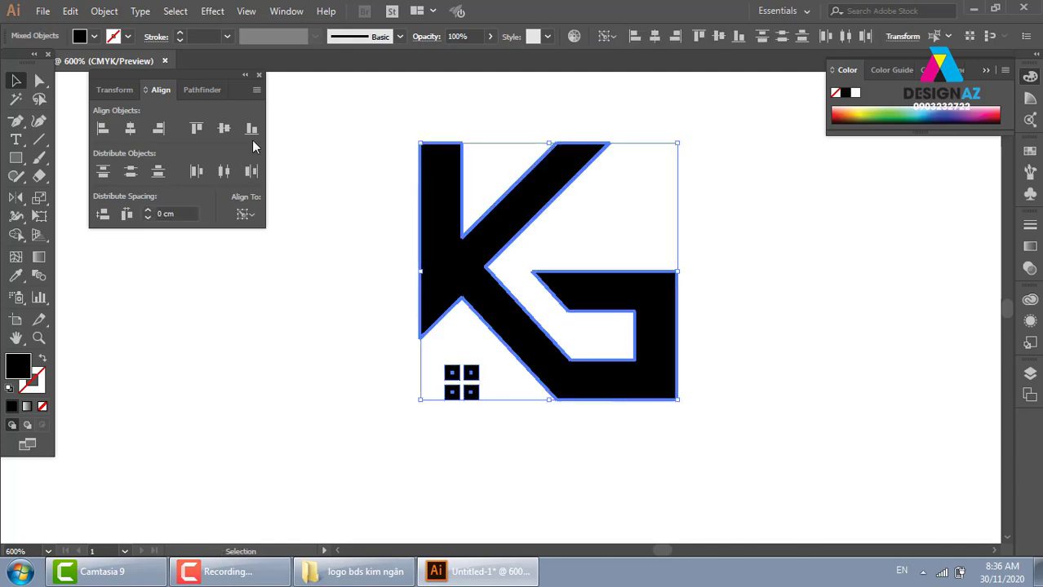
left_click(530, 456)
left_click(474, 382)
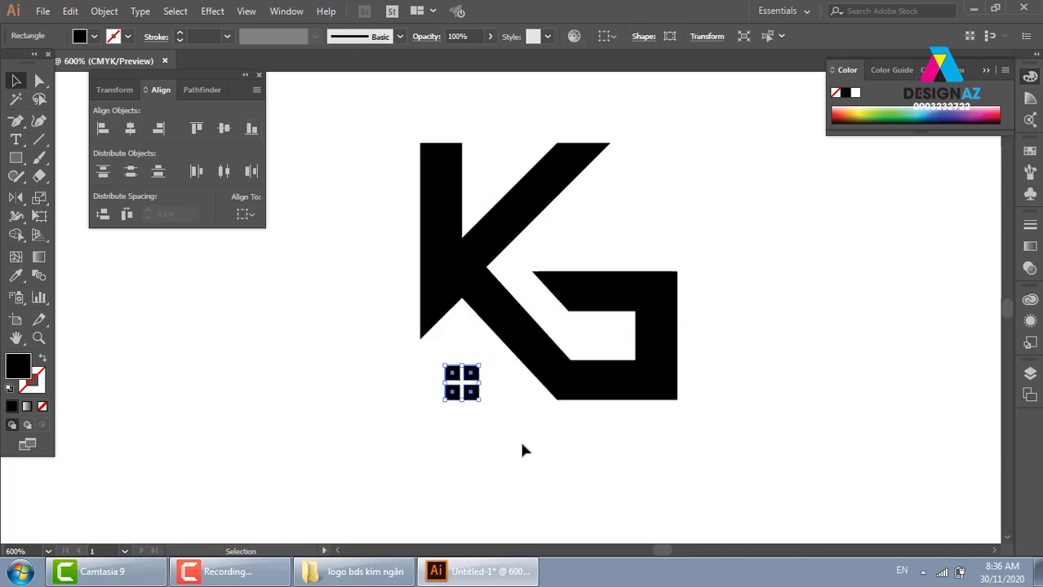
left_click(555, 465)
left_click_drag(818, 426, 756, 428)
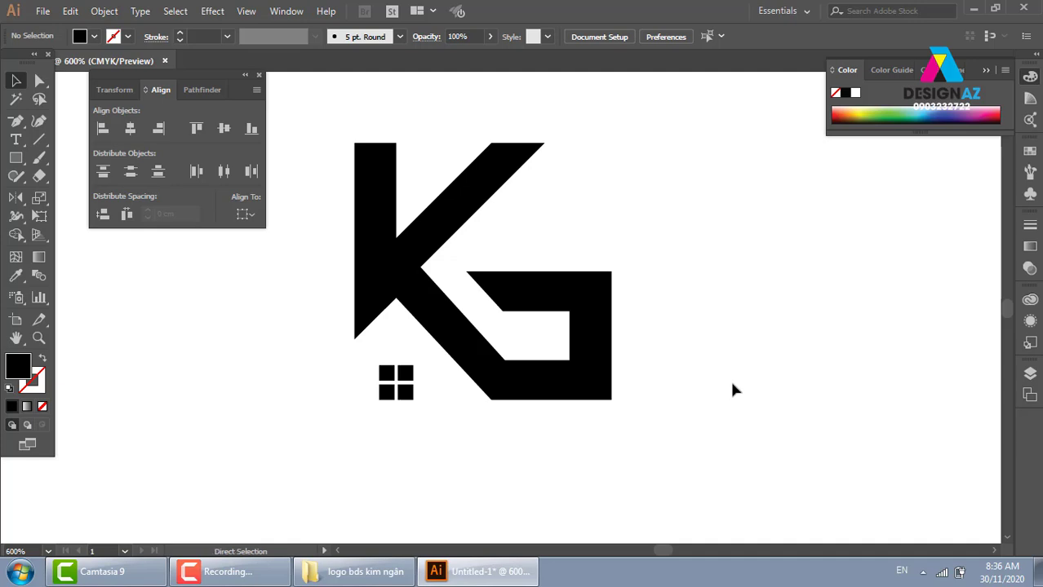
key("ctrl+minus")
key("ctrl+minus")
key("ctrl+minus")
Step: Scale the window squares and bottom-align them with the house shape
key("z")
left_click_drag(425, 198, 619, 419)
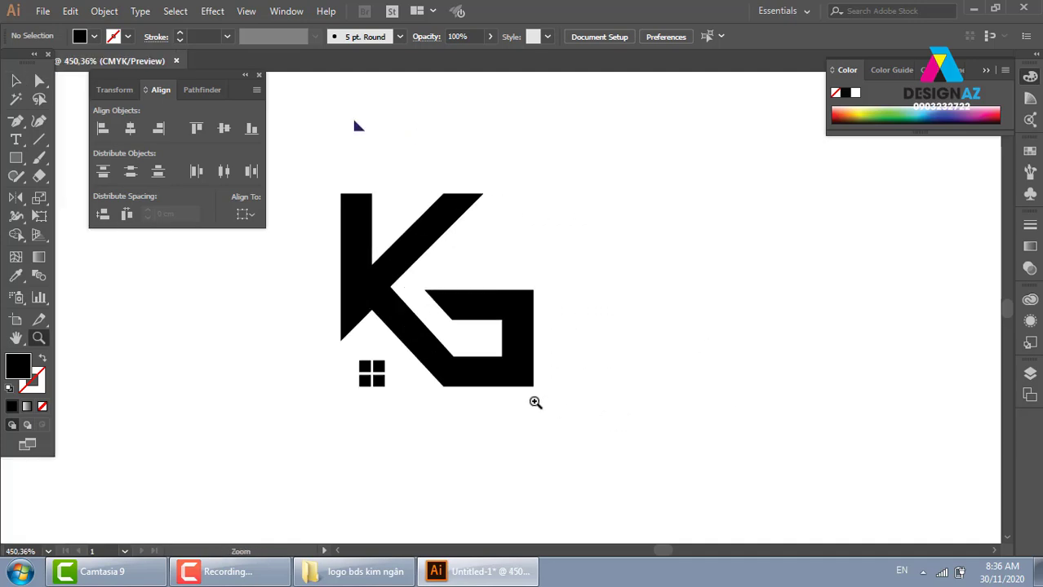
left_click_drag(316, 284, 530, 470)
left_click(15, 80)
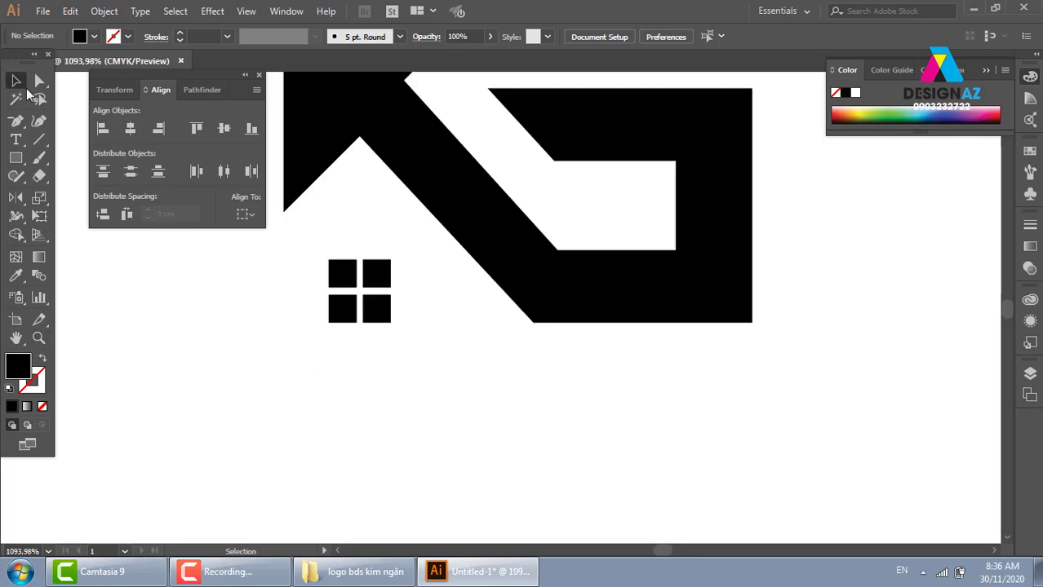
left_click(379, 268)
left_click_drag(393, 260, 401, 250)
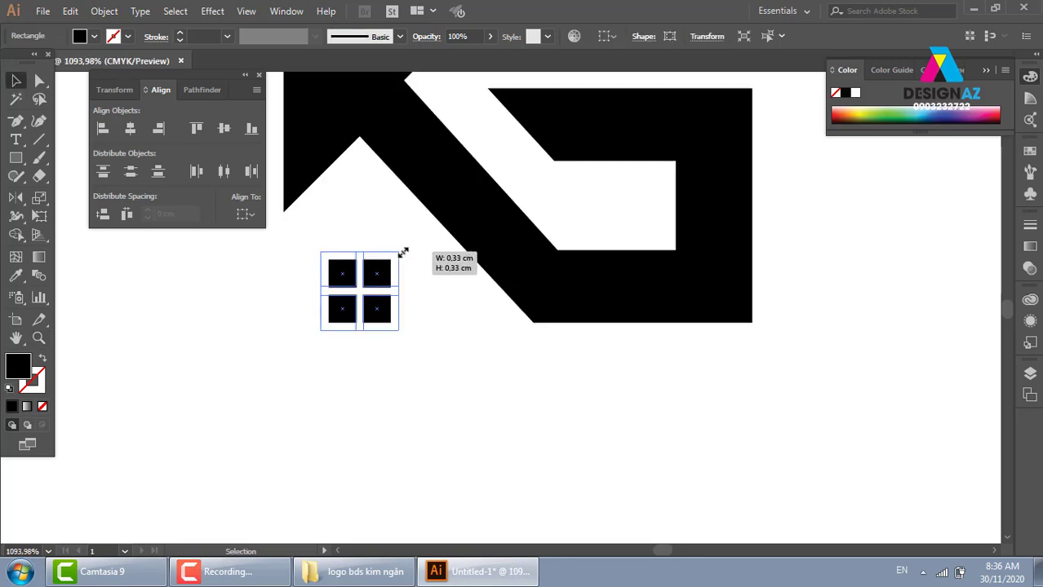
left_click(596, 317, "shift")
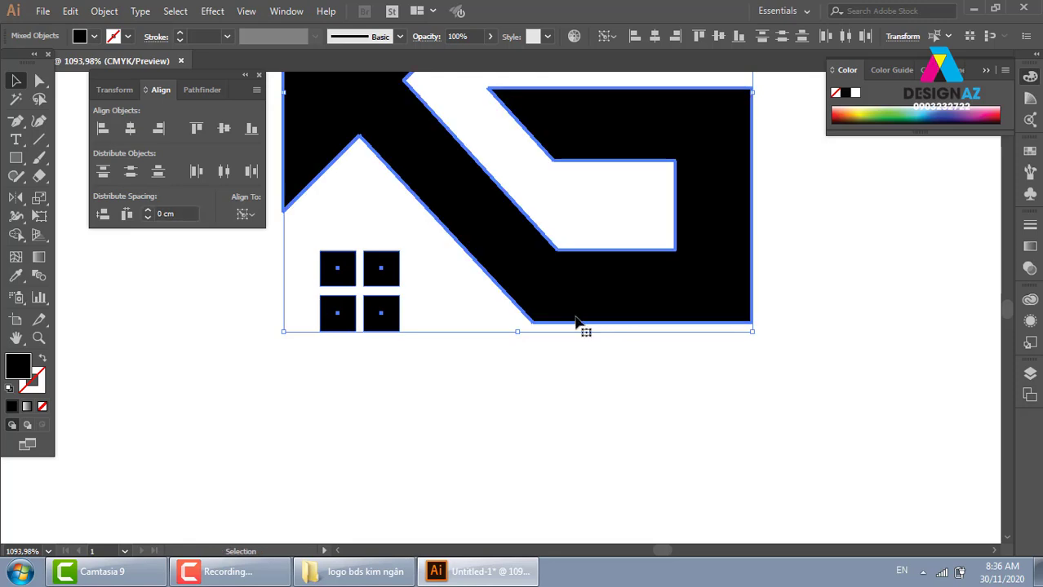
left_click(250, 135)
left_click(484, 393)
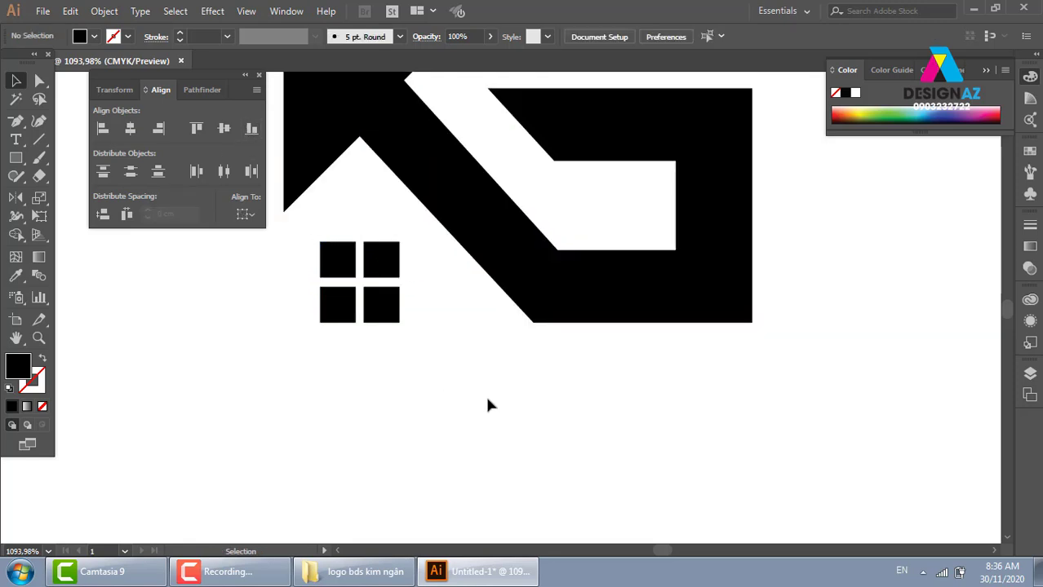
key("ctrl+minus")
key("ctrl+minus")
key("ctrl+minus")
Step: Fine-tune the window squares' size and re-align them to the house's bottom edge
key("z")
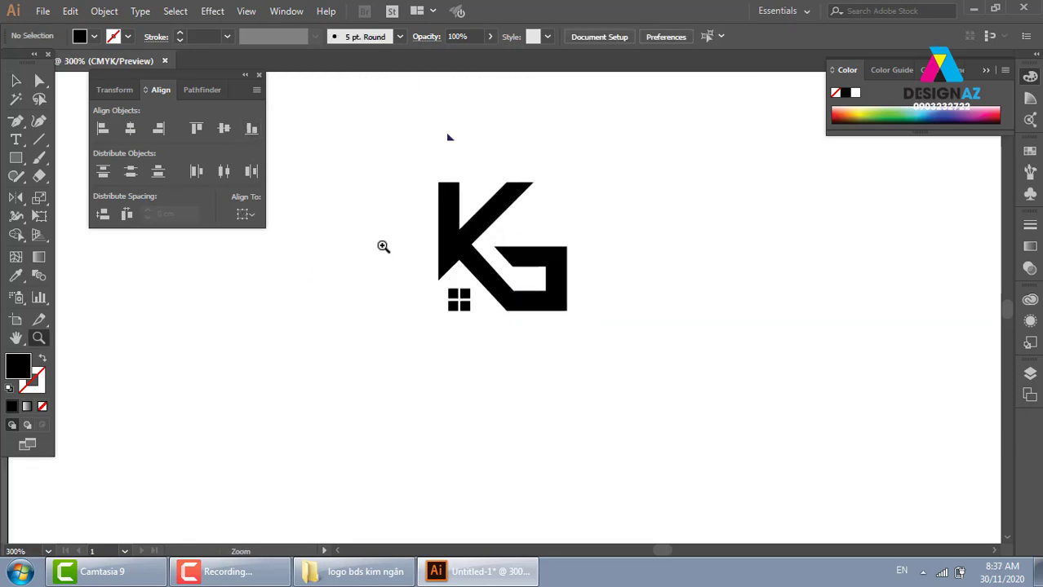
left_click_drag(381, 244, 572, 381)
left_click(13, 79)
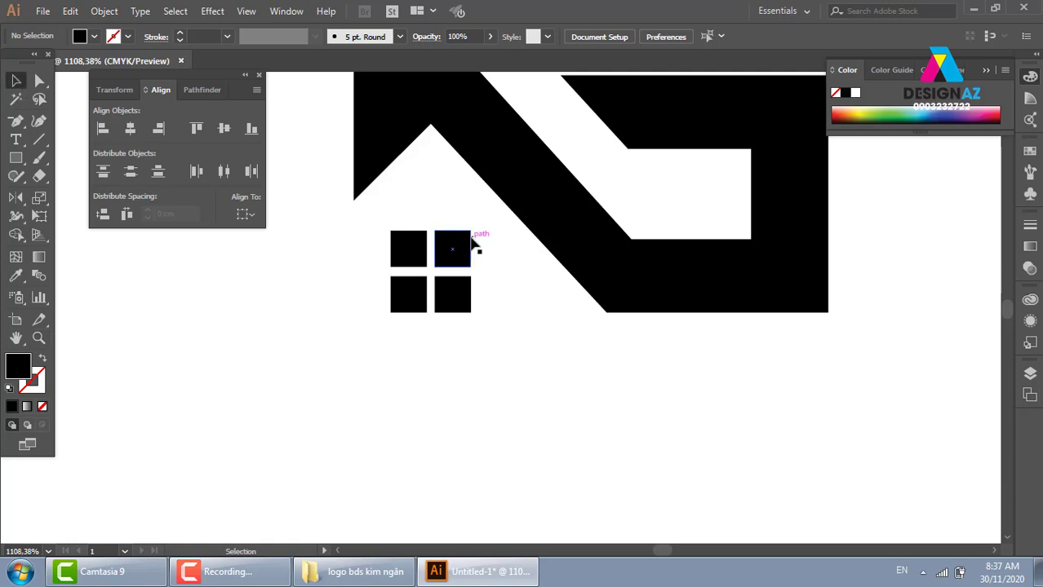
key("ctrl+a")
left_click_drag(470, 232, 467, 234)
left_click(665, 281, "shift")
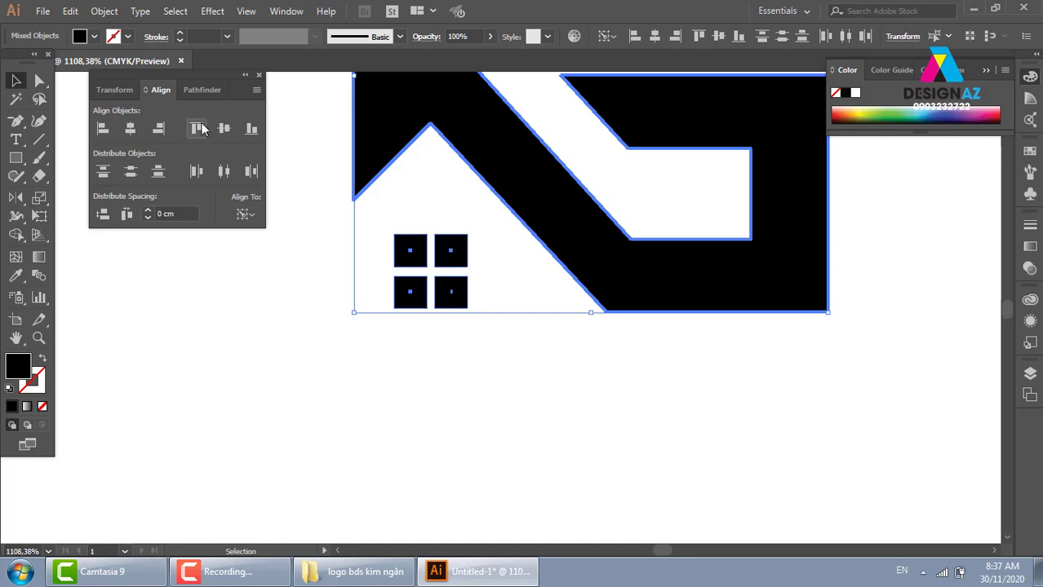
left_click(251, 131)
left_click(697, 421)
key("ctrl+minus")
key("ctrl+minus")
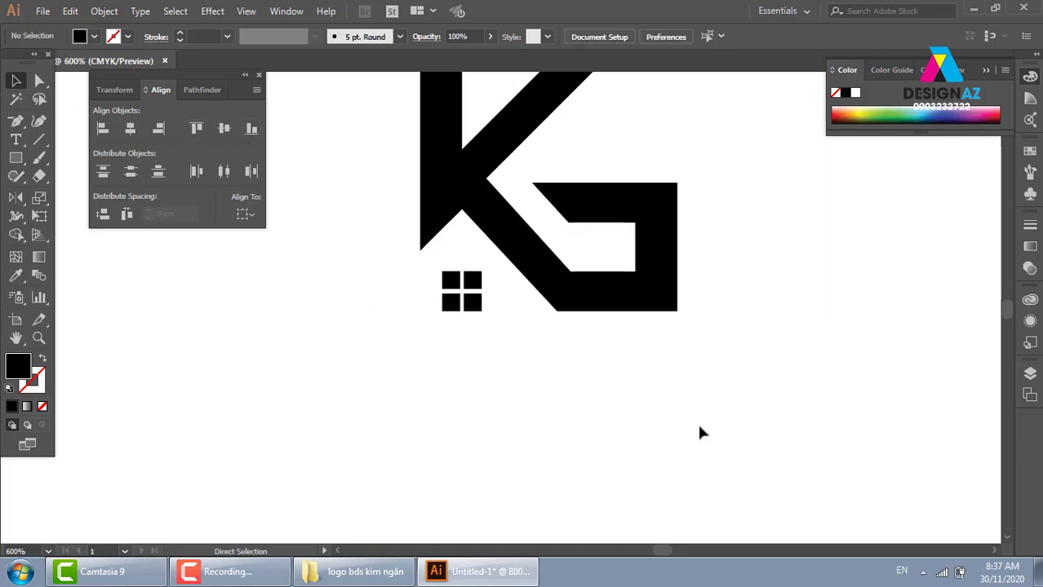
key("ctrl+minus")
key("ctrl+minus")
key("ctrl+minus")
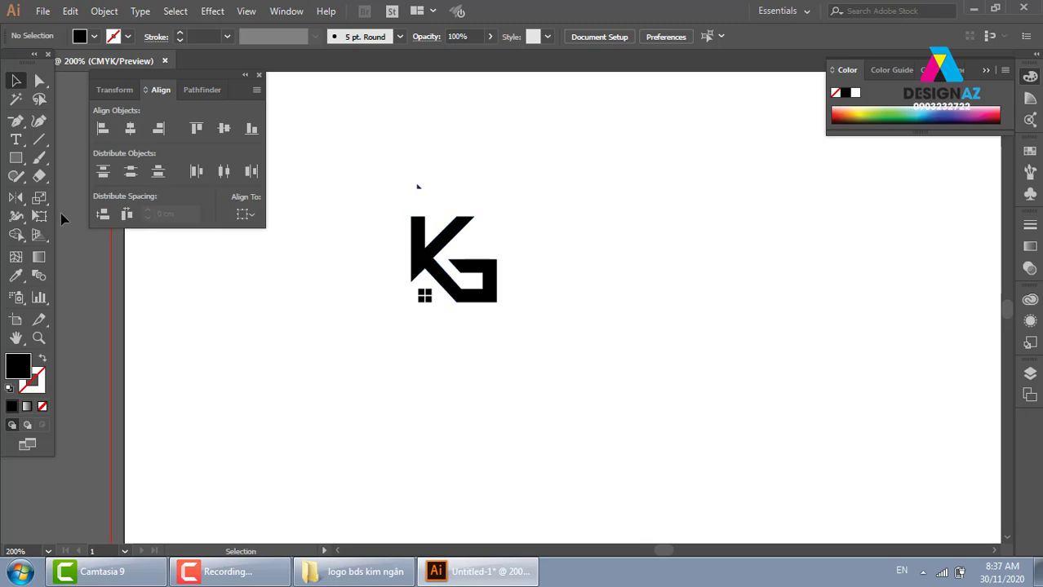
Step: Delete the stray fragment above the KG mark
left_click(15, 157)
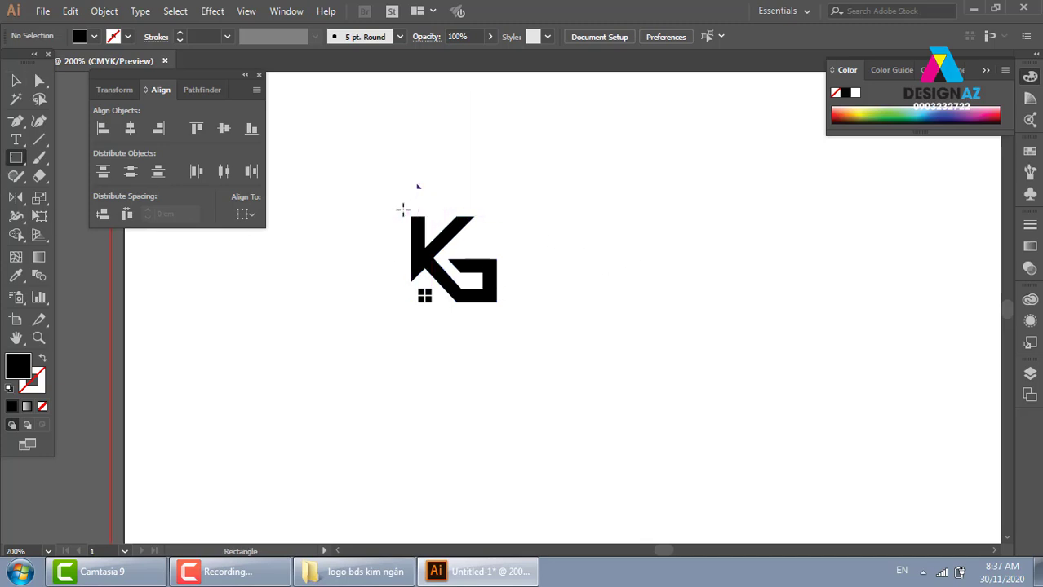
left_click(17, 81)
left_click(418, 187)
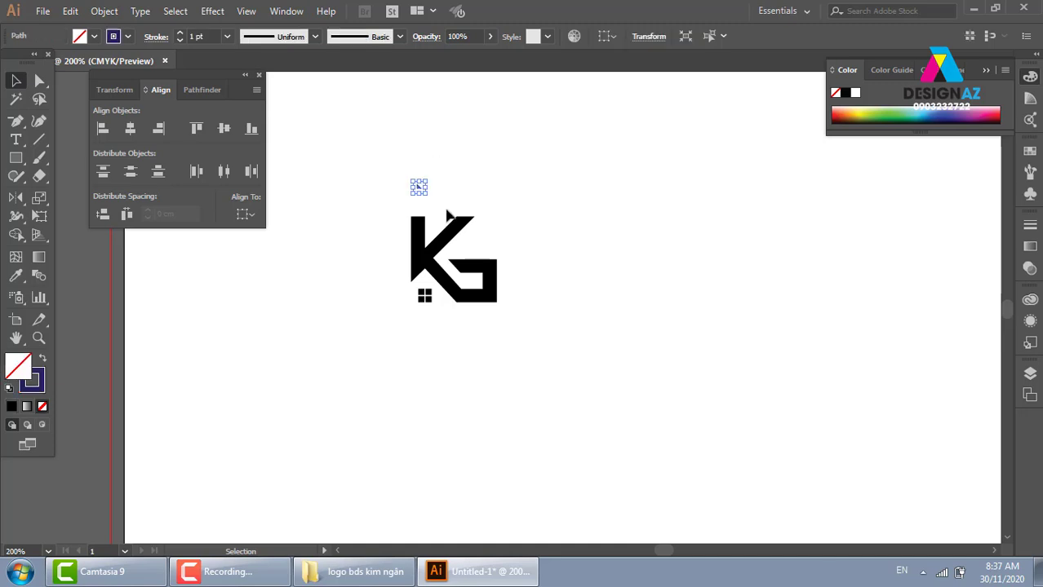
key("Delete")
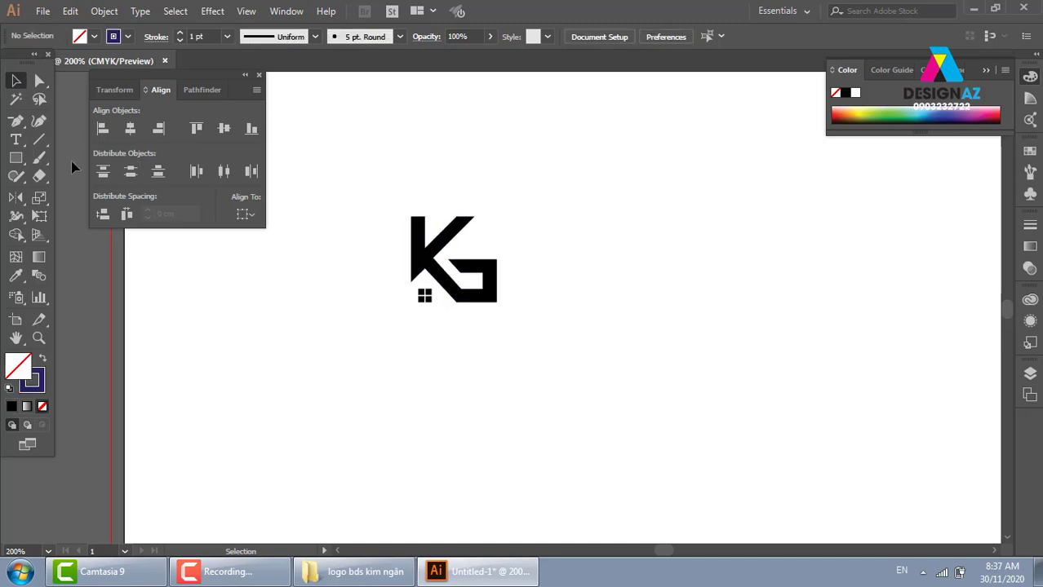
Step: Draw a square frame around the KG mark
left_click(15, 157)
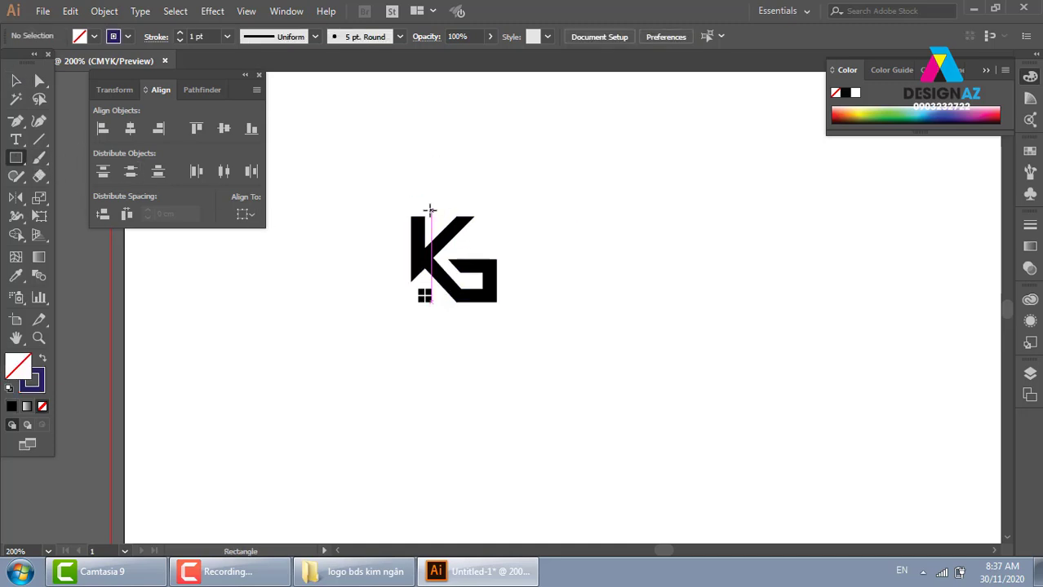
left_click_drag(403, 211, 495, 313)
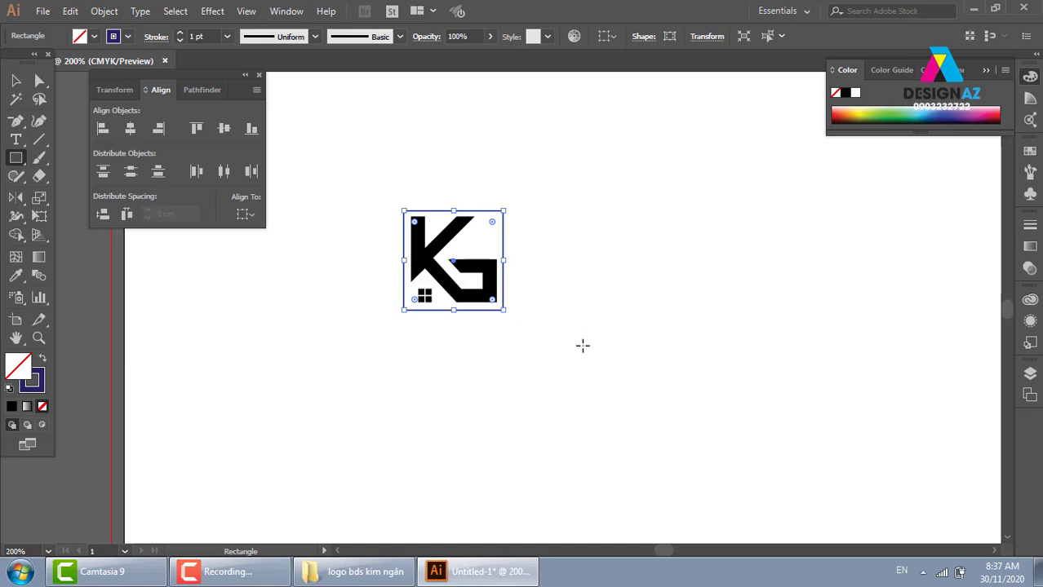
key("z")
left_click_drag(363, 160, 625, 384)
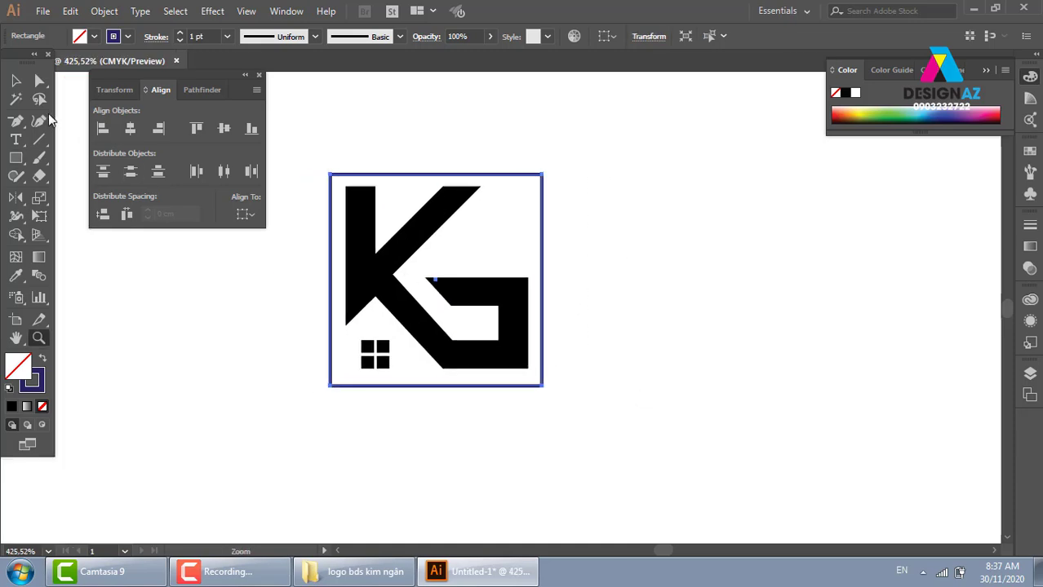
Step: Group the K, G and window squares together
left_click(15, 80)
left_click(555, 284)
left_click_drag(526, 311, 441, 403)
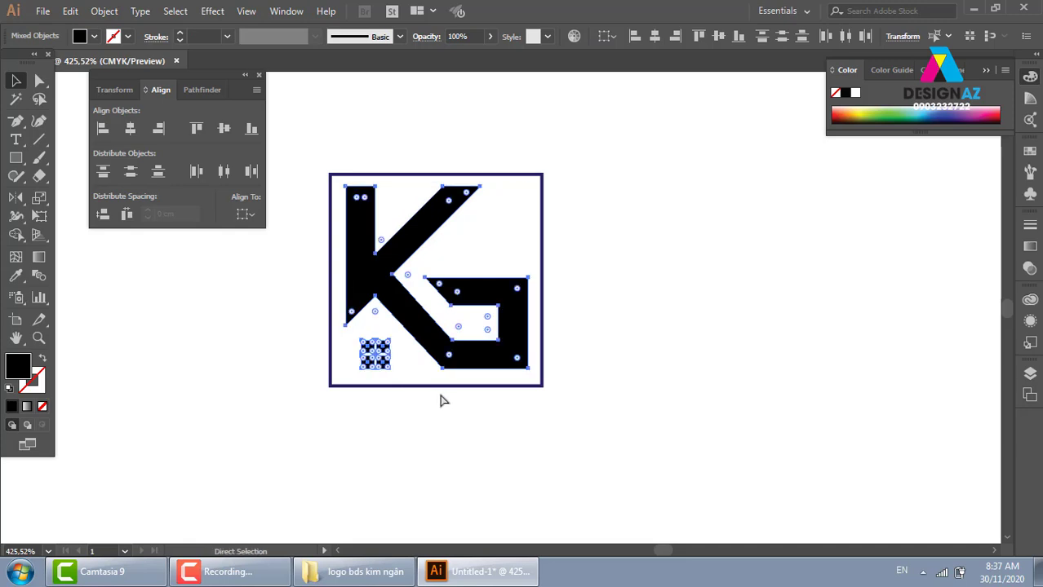
key("ctrl+g")
left_click(622, 333)
Step: Centre the grouped mark horizontally and vertically inside the square frame
left_click(510, 310)
left_click(544, 318, "shift")
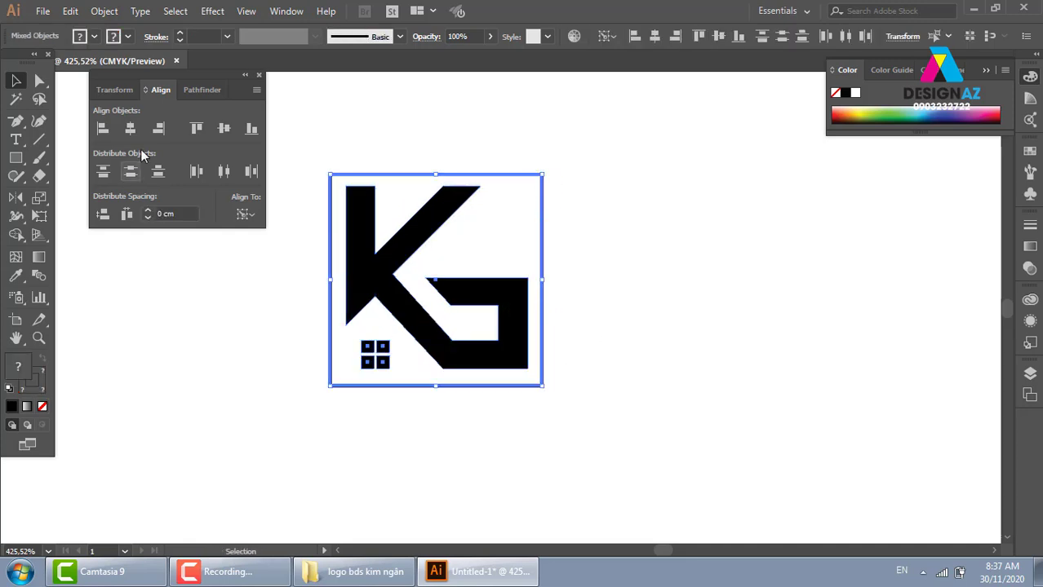
left_click(129, 130)
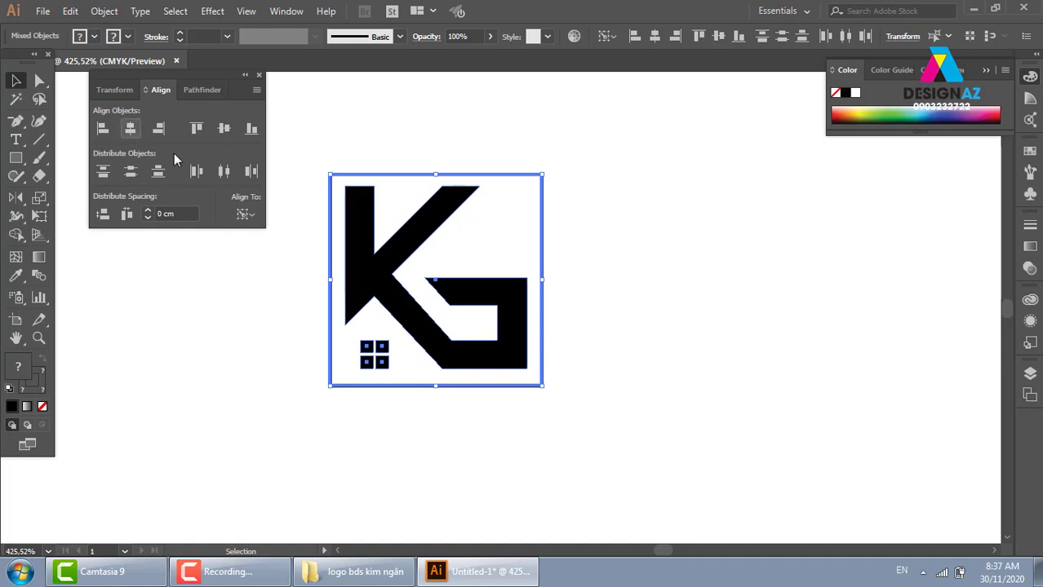
left_click(226, 130)
left_click(602, 315)
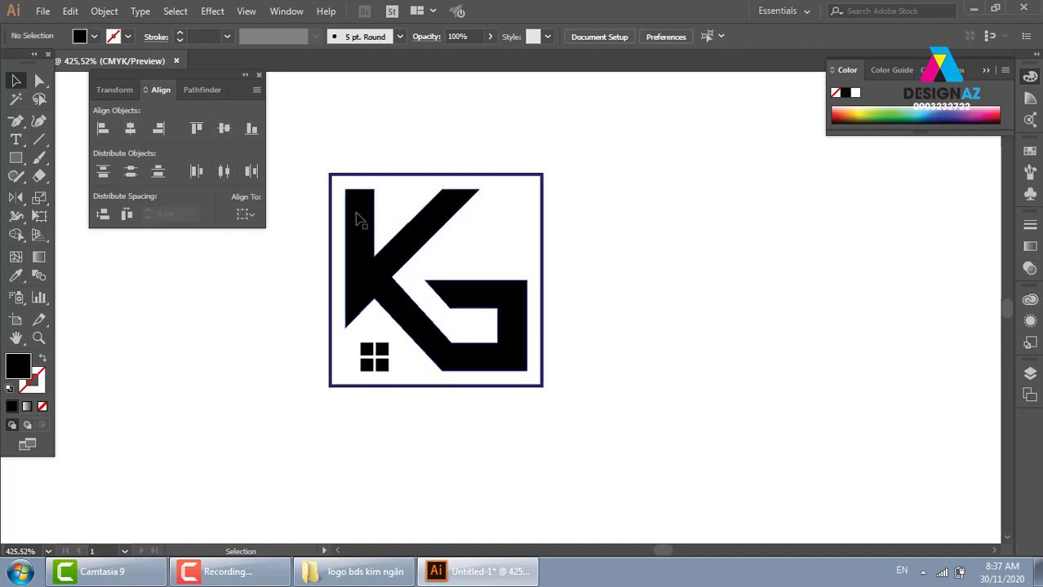
scroll(650, 258, "left", 2)
scroll(668, 291, "left", 2)
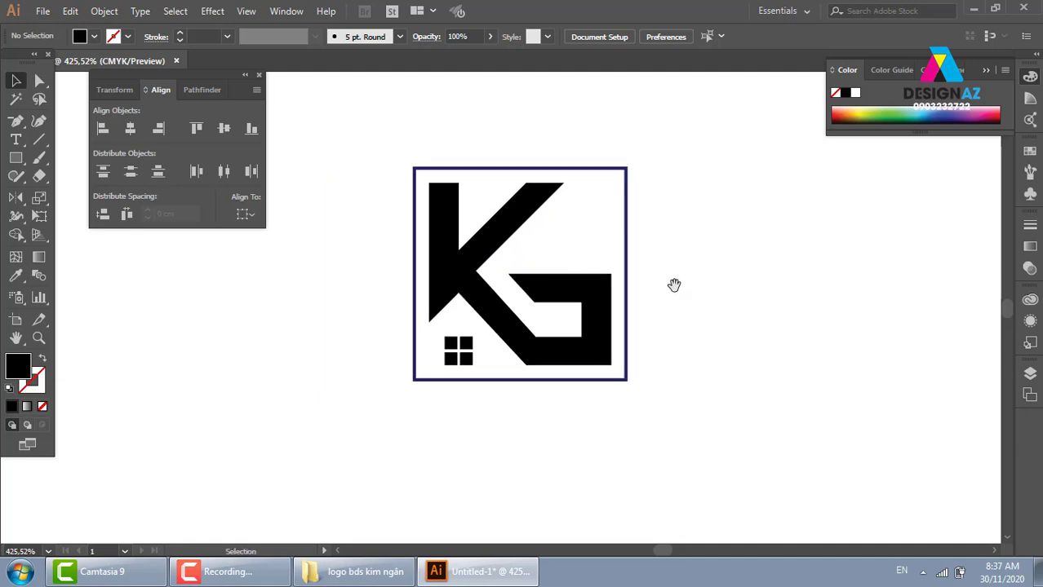
key("ctrl+minus")
key("ctrl+minus")
key("ctrl+minus")
key("ctrl+minus")
key("ctrl+minus")
key("ctrl+minus")
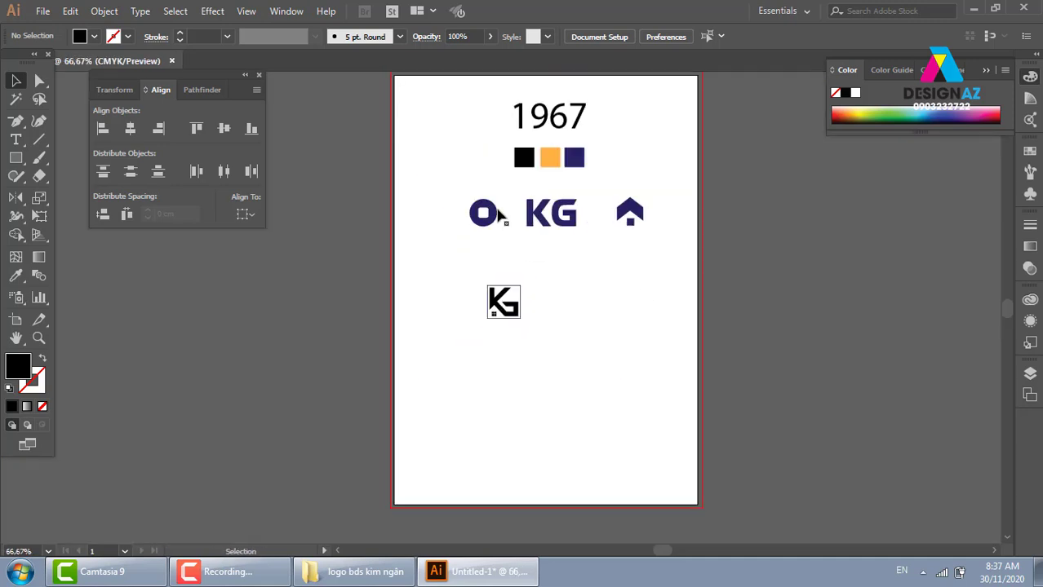
key("z")
left_click_drag(439, 177, 564, 284)
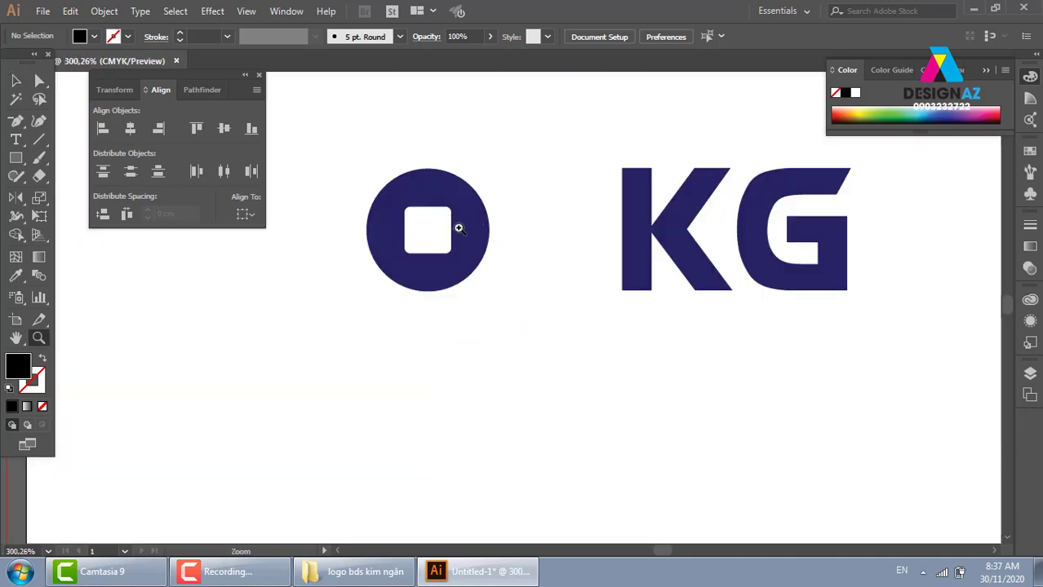
key("ctrl+minus")
key("ctrl+minus")
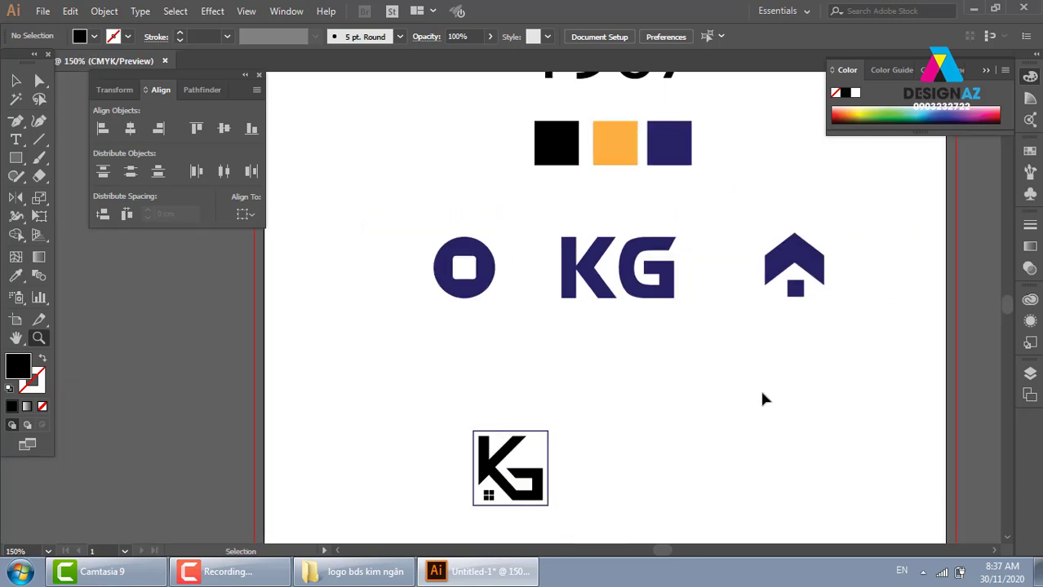
key("ctrl+minus")
key("ctrl+minus")
left_click_drag(624, 426, 589, 352)
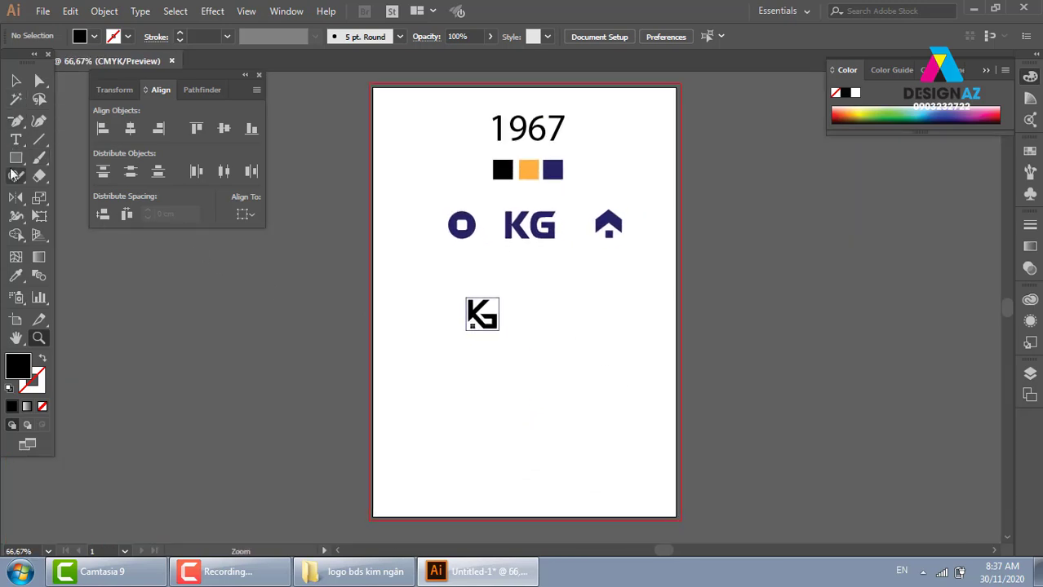
Step: Draw a black-outlined circle around the framed KG mark
left_click(16, 158)
left_click(84, 194)
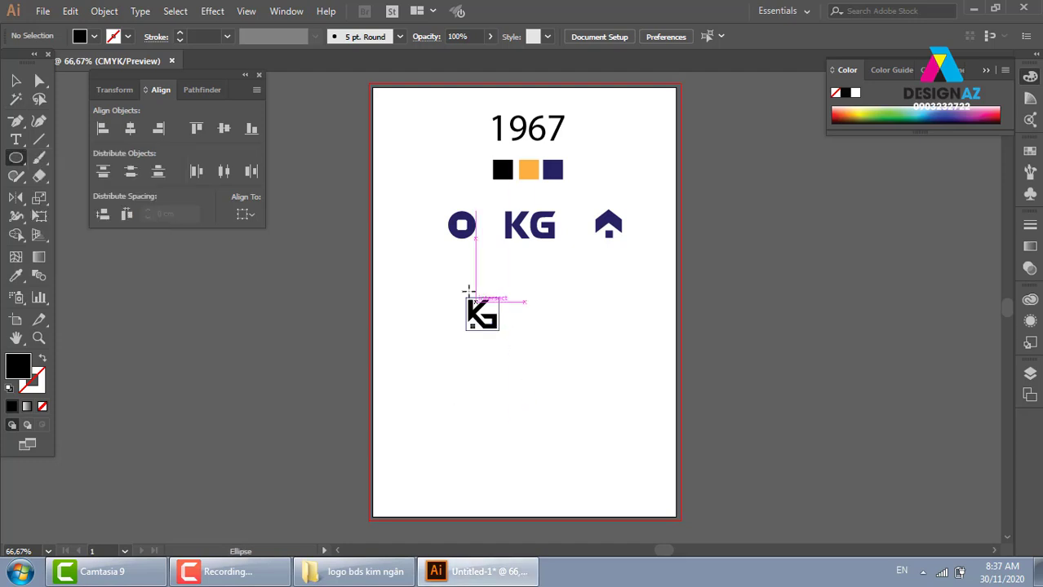
left_click_drag(483, 317, 529, 348)
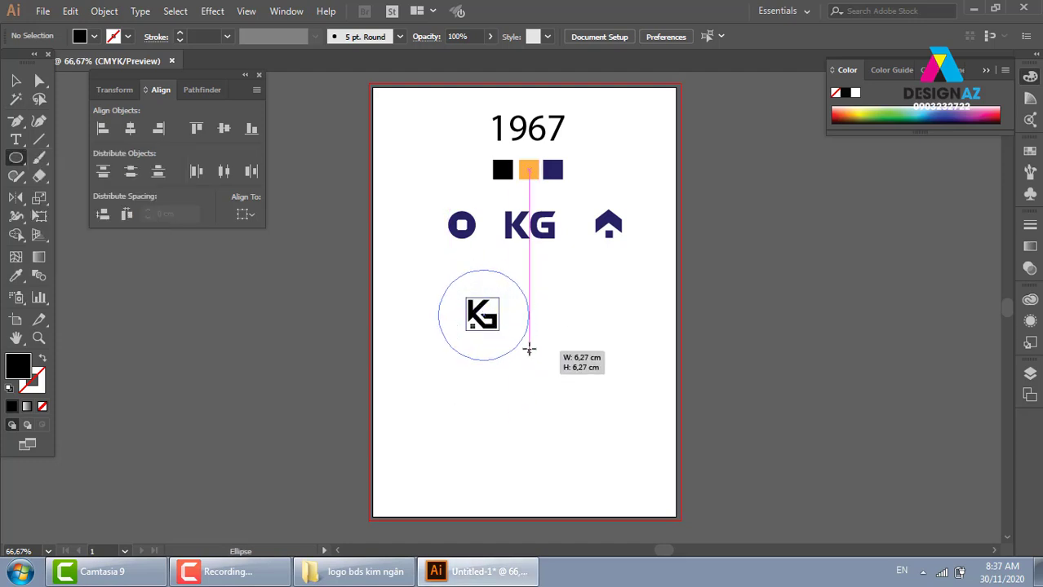
key("z")
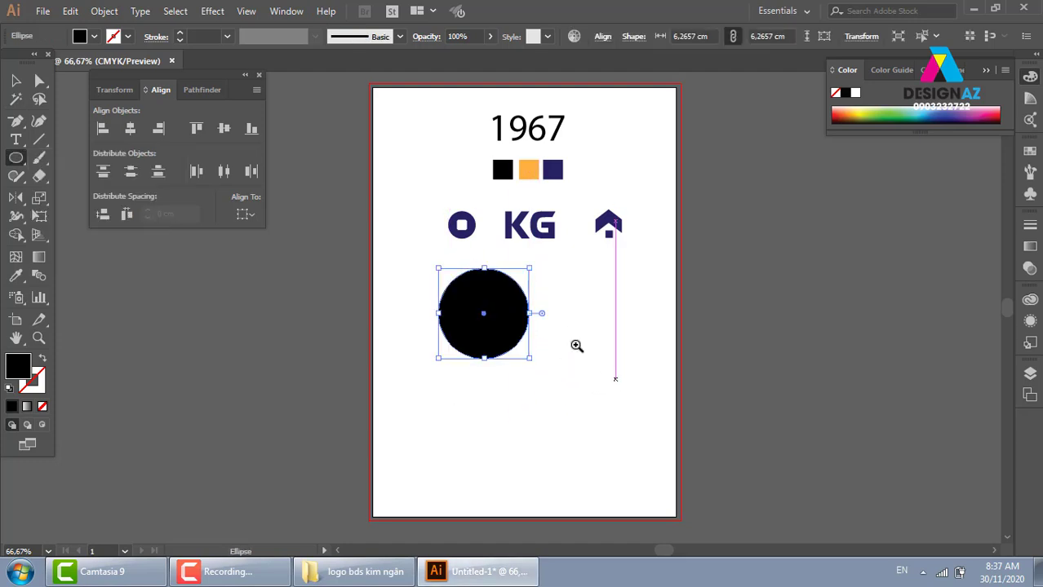
left_click_drag(388, 249, 682, 420)
key("shift+x")
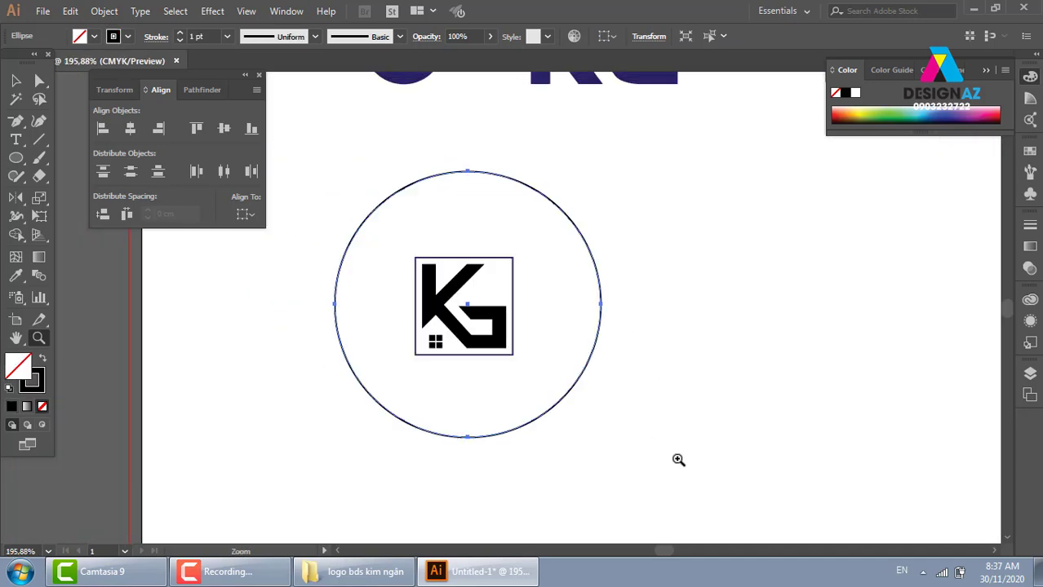
Step: Enlarge the framed KG mark within the circle
left_click(15, 80)
left_click_drag(535, 246, 440, 367)
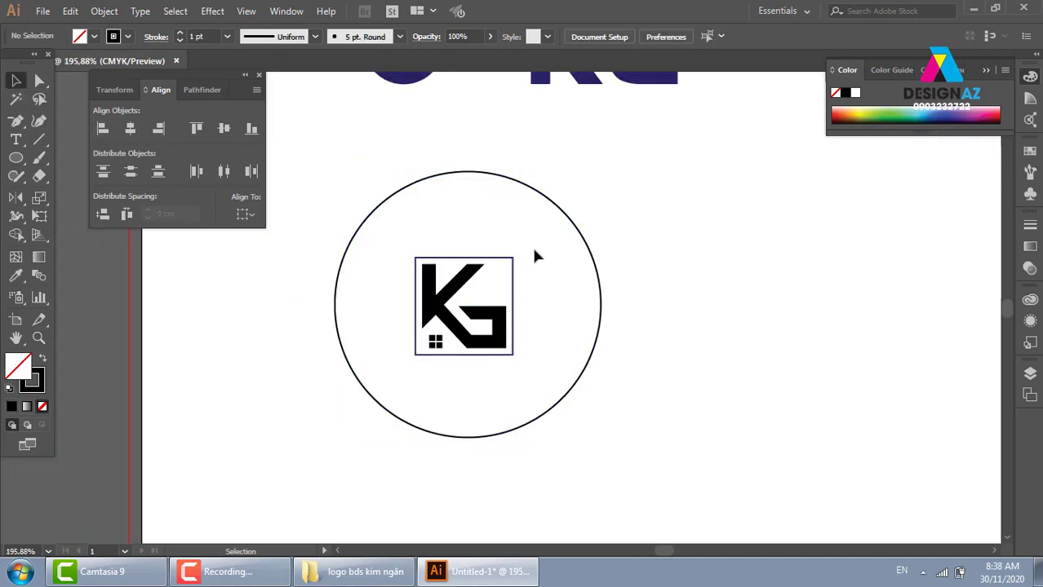
left_click(589, 248, "shift")
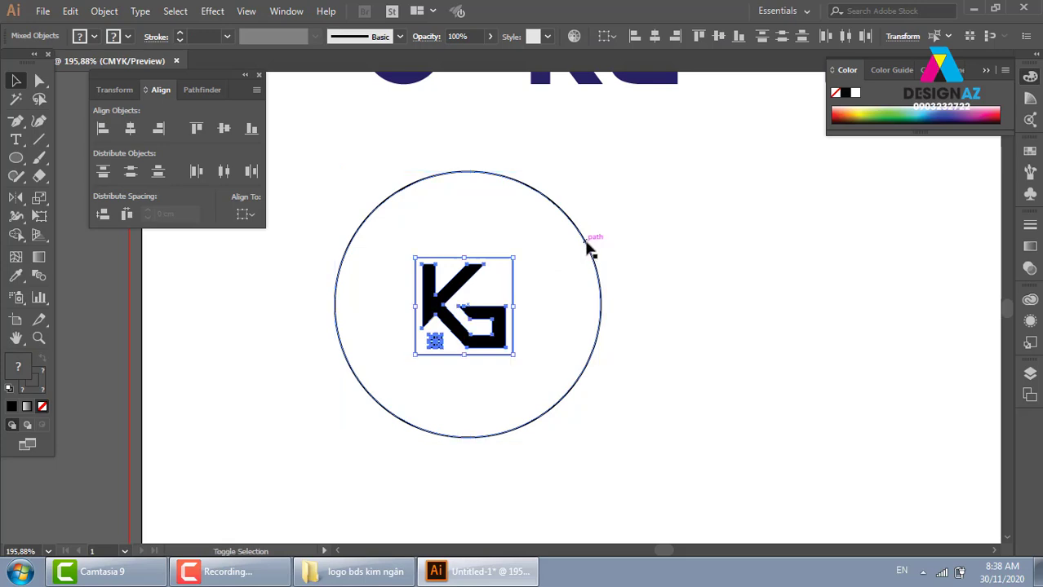
left_click_drag(513, 258, 526, 248)
left_click(743, 276)
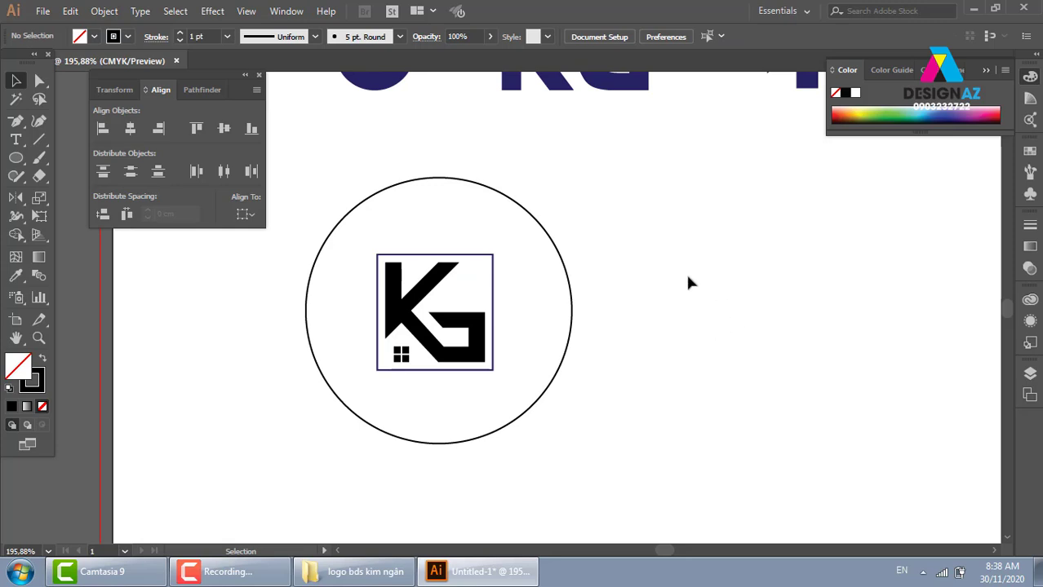
Step: Align the framed mark to the circle's horizontal and vertical centres
left_click(479, 342)
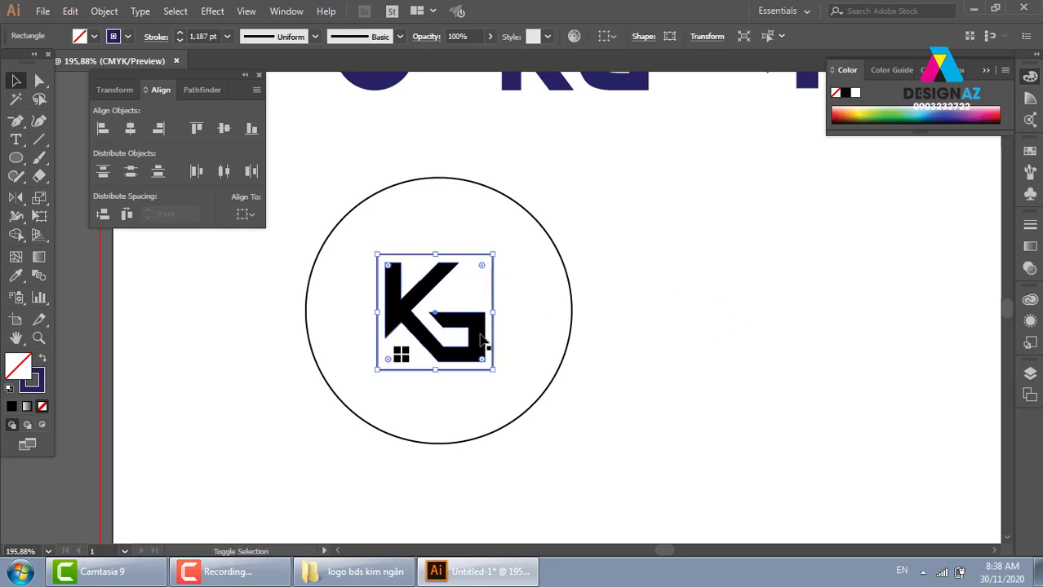
left_click(570, 308, "shift")
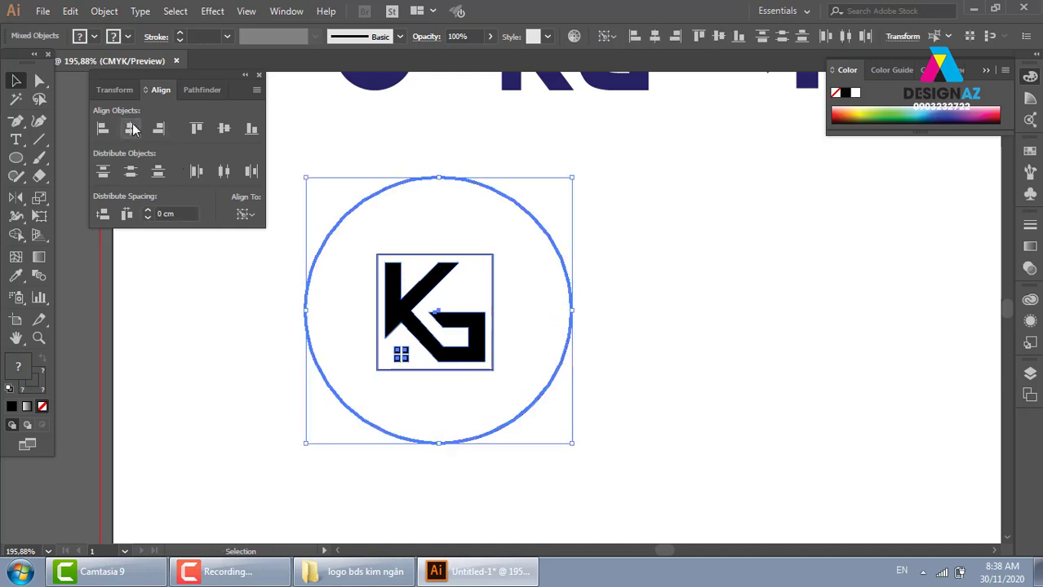
left_click(130, 128)
left_click(224, 128)
left_click(715, 314)
left_click_drag(650, 321, 705, 293)
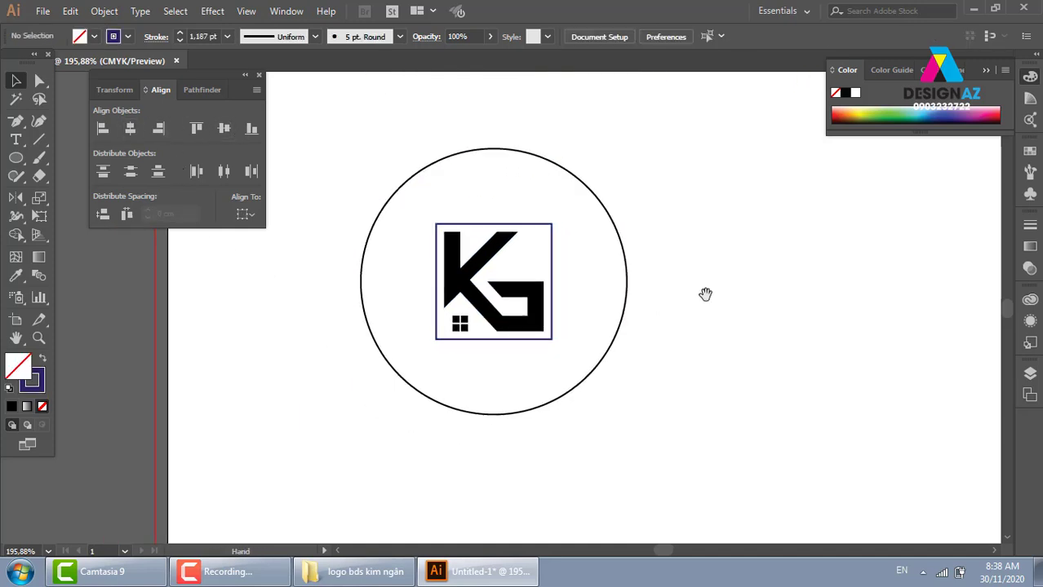
key("z")
left_click_drag(330, 126, 785, 510)
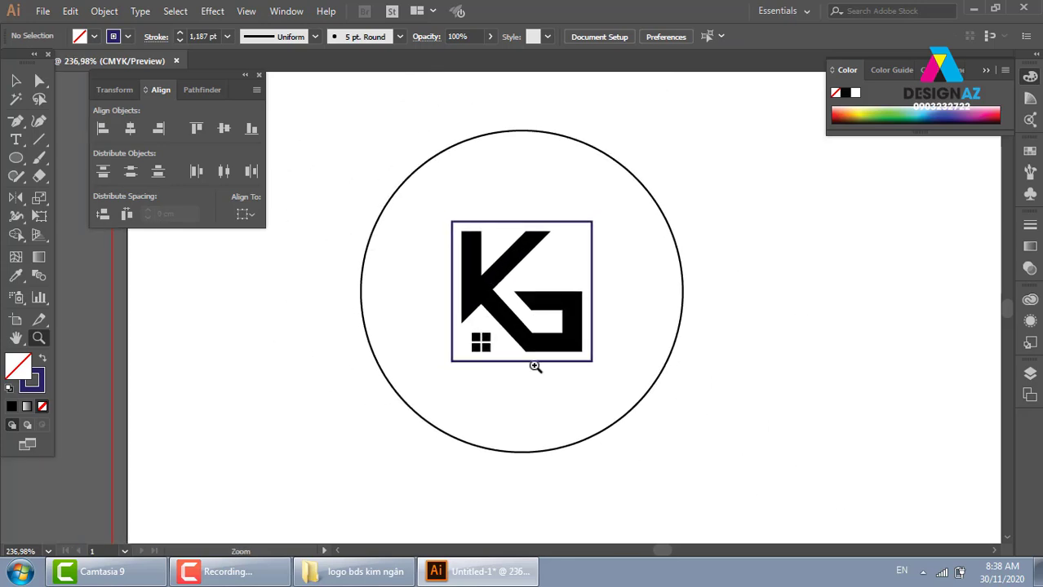
key("v")
Step: Ungroup the logo and round the square frame's corners with its live-corner widget
right_click(532, 227)
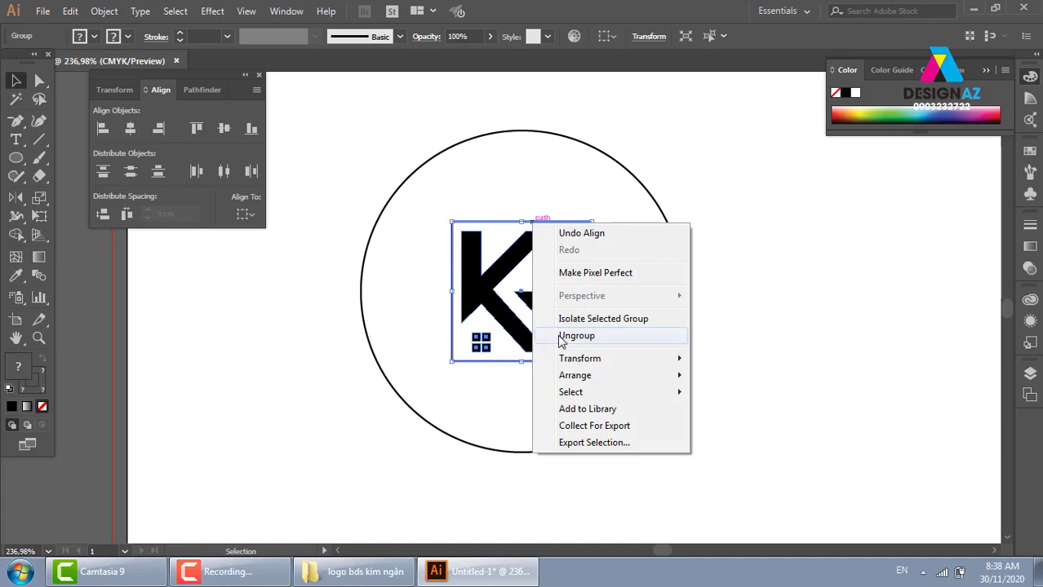
key("Escape")
key("z")
left_click_drag(370, 142, 709, 493)
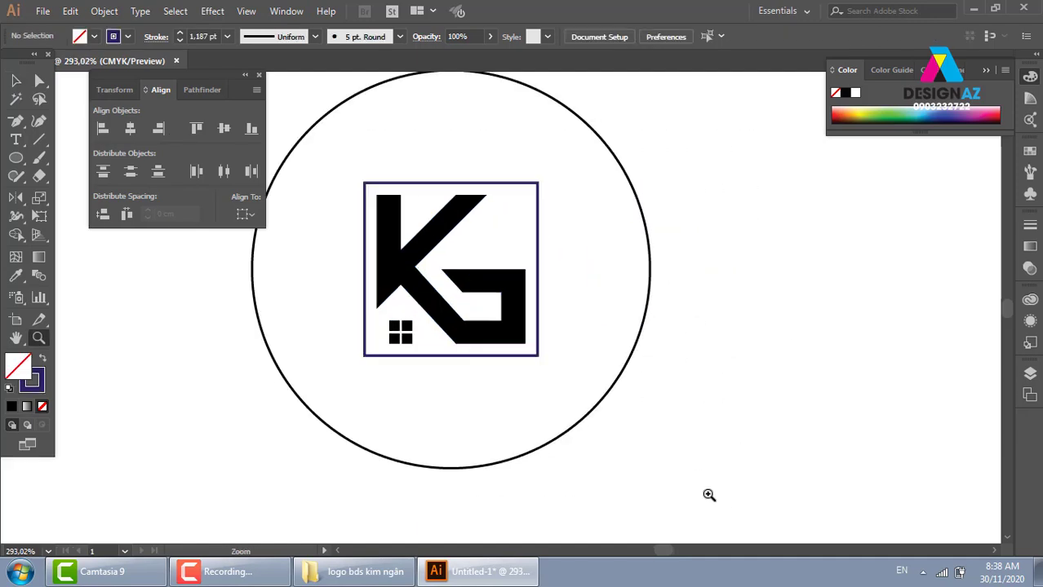
left_click_drag(349, 163, 675, 458)
left_click_drag(412, 358, 545, 325)
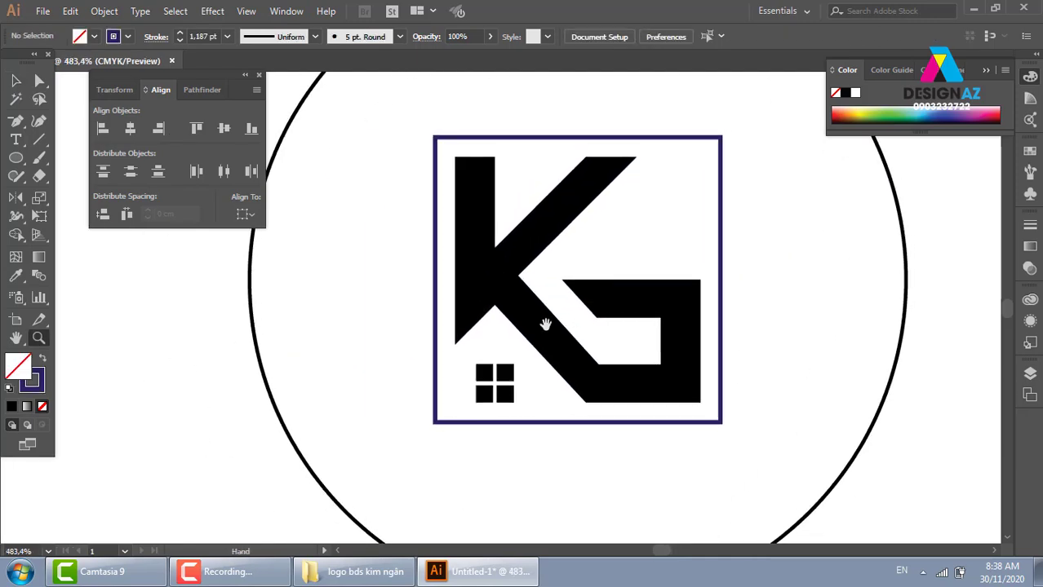
left_click(15, 80)
left_click(560, 141)
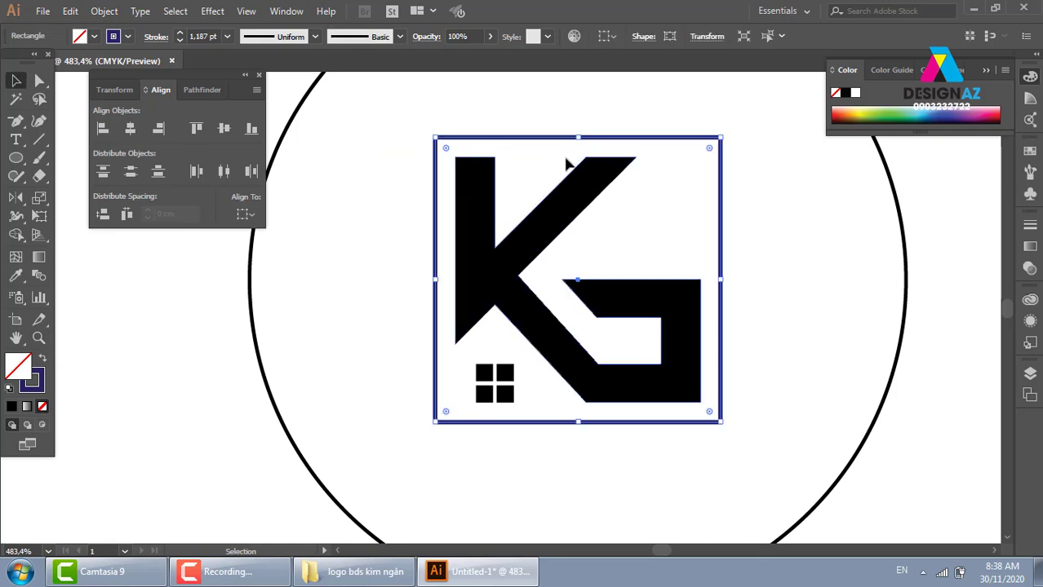
left_click_drag(447, 149, 459, 158)
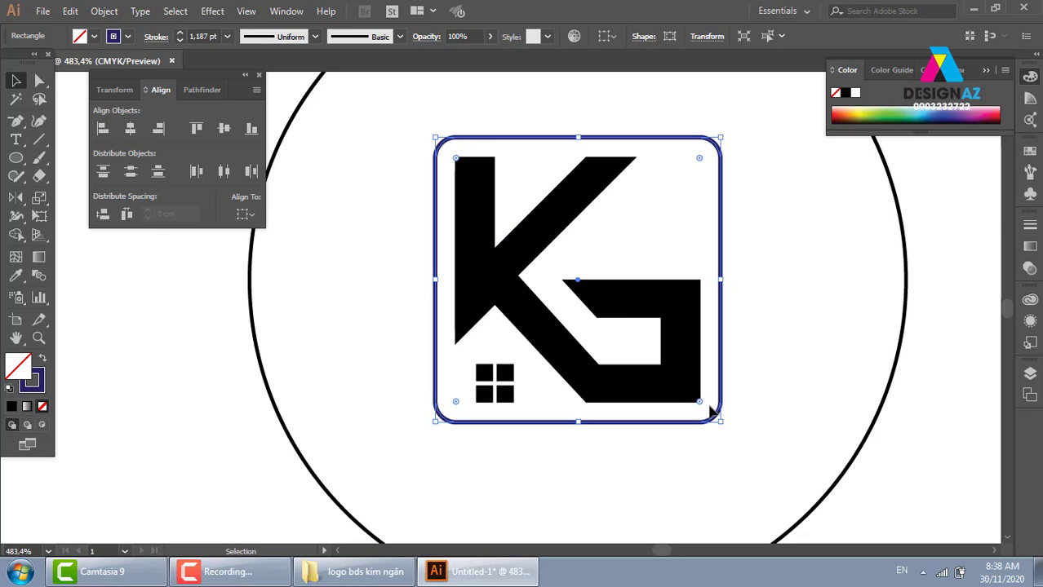
left_click(803, 303)
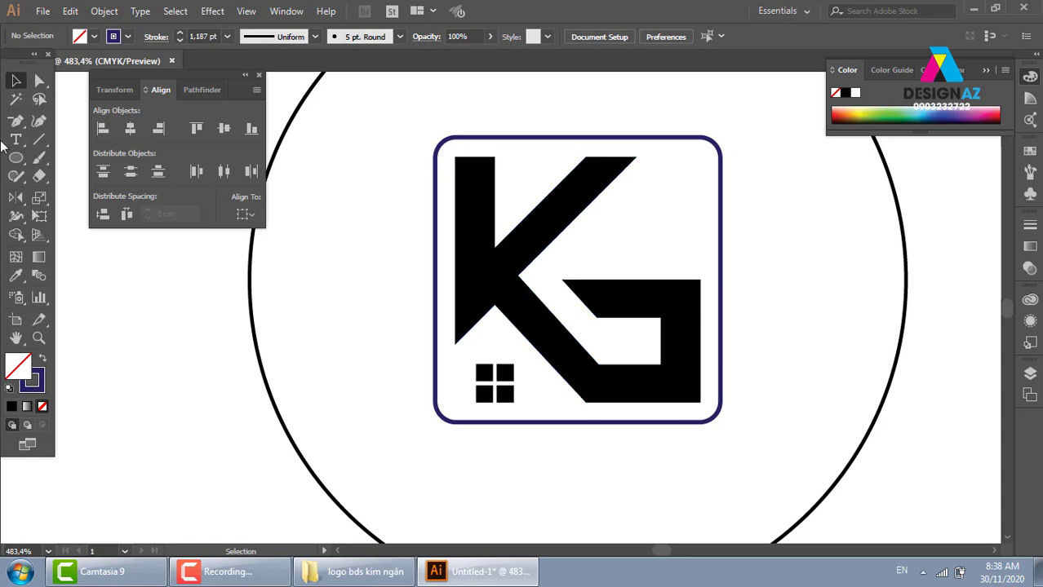
Step: Round the K's top-left and G's bottom-right corners to 0.11 cm
left_click(39, 80)
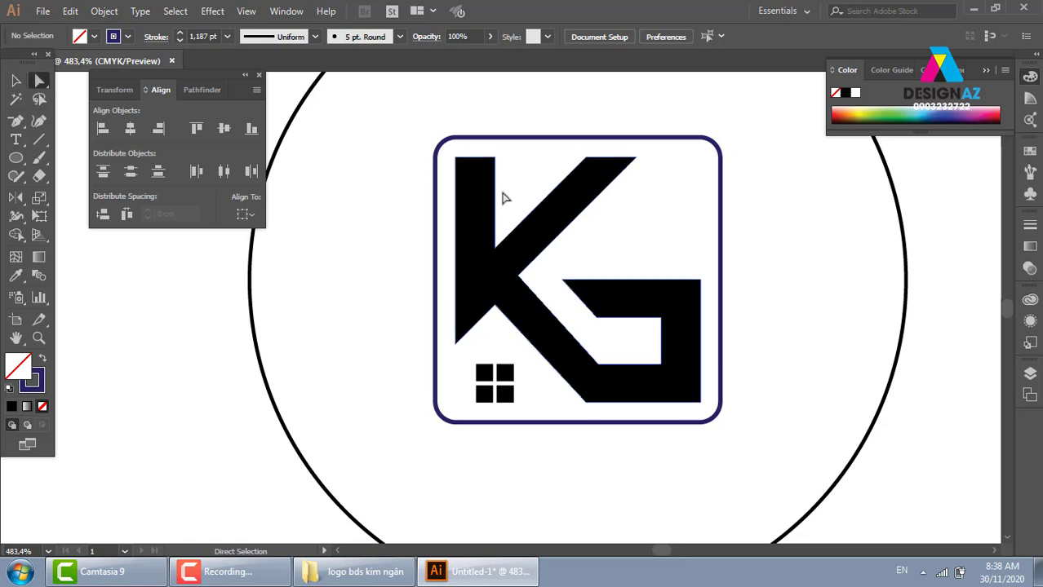
left_click(455, 156)
left_click(699, 402, "shift")
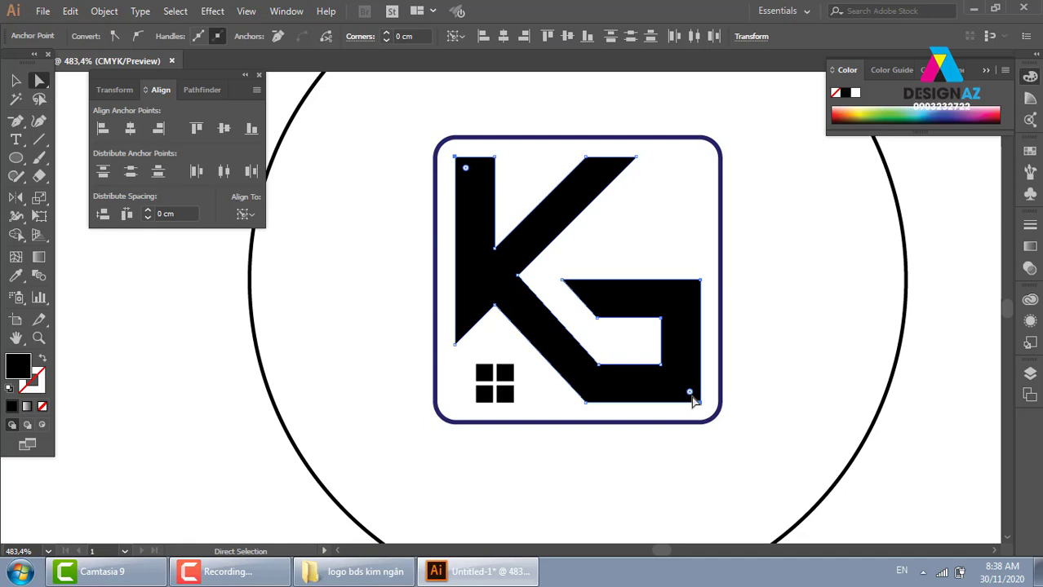
left_click_drag(692, 400, 695, 402)
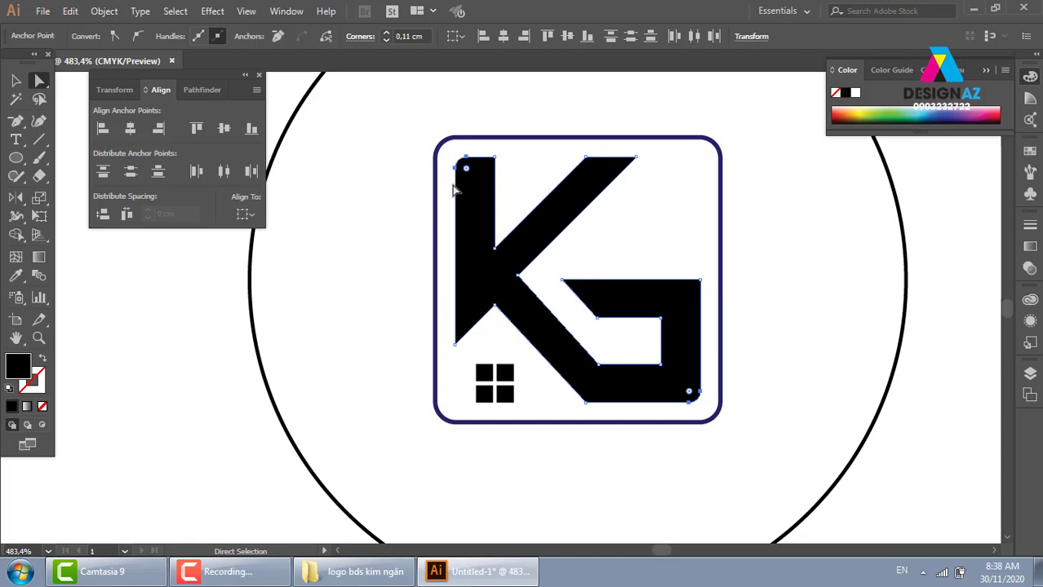
left_click(16, 80)
left_click(137, 333)
Step: Merge the KG rounded-square region of the badge into one shape with the Shape Builder
key("ctrl+minus")
key("ctrl+minus")
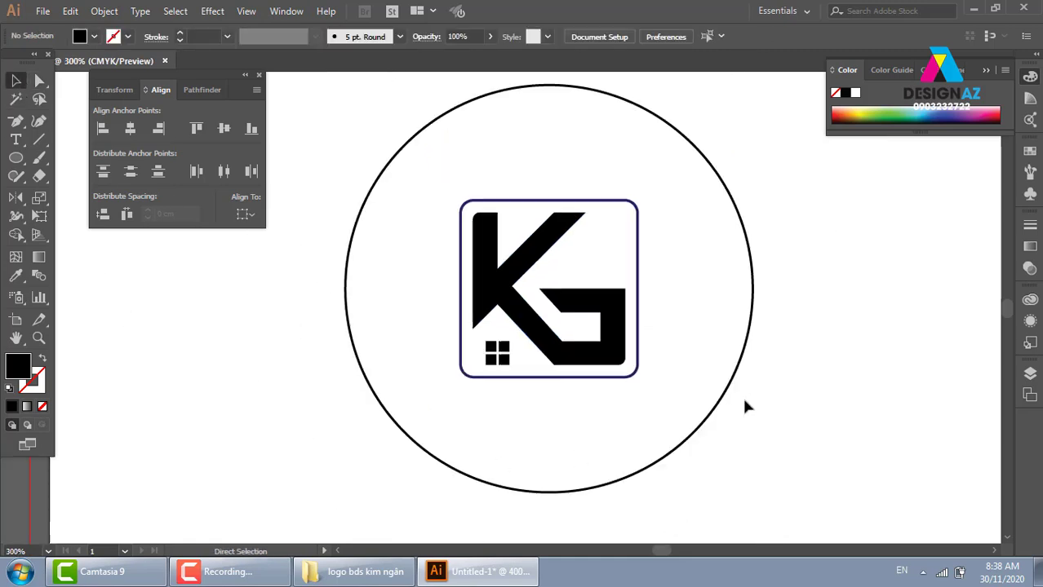
key("ctrl+minus")
key("ctrl+minus")
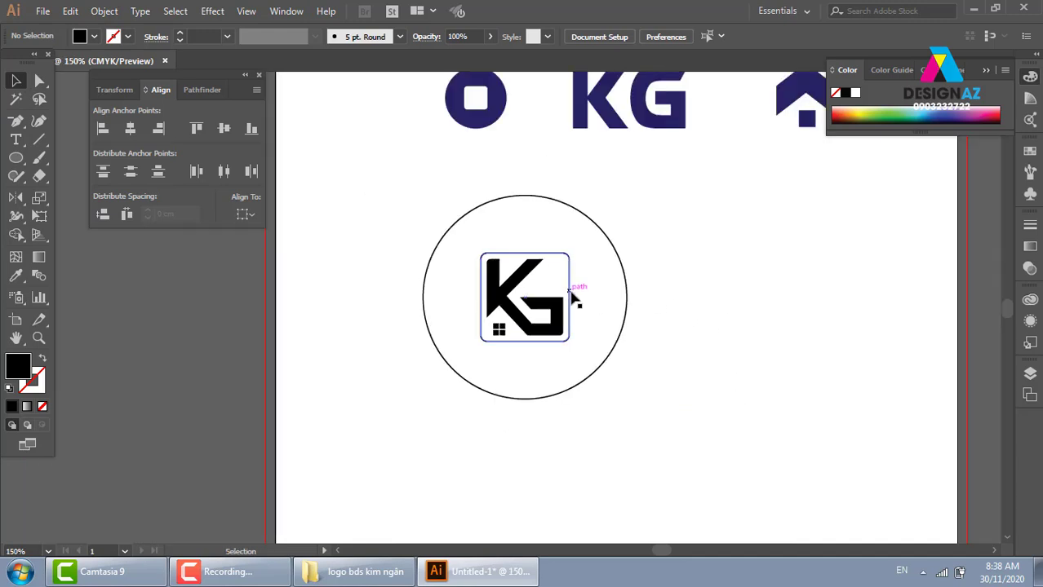
left_click(570, 296)
left_click(627, 282)
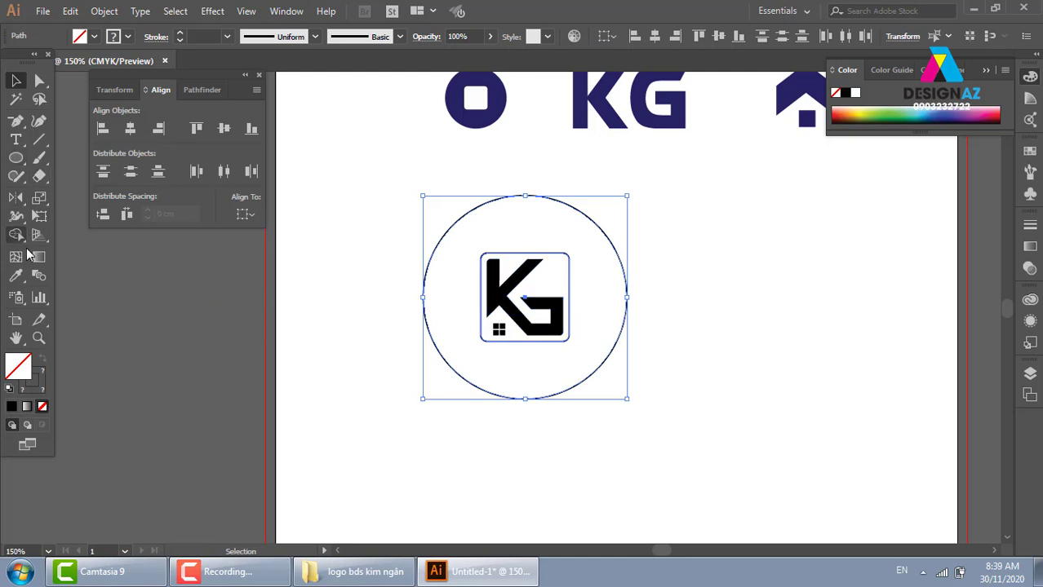
left_click(15, 234)
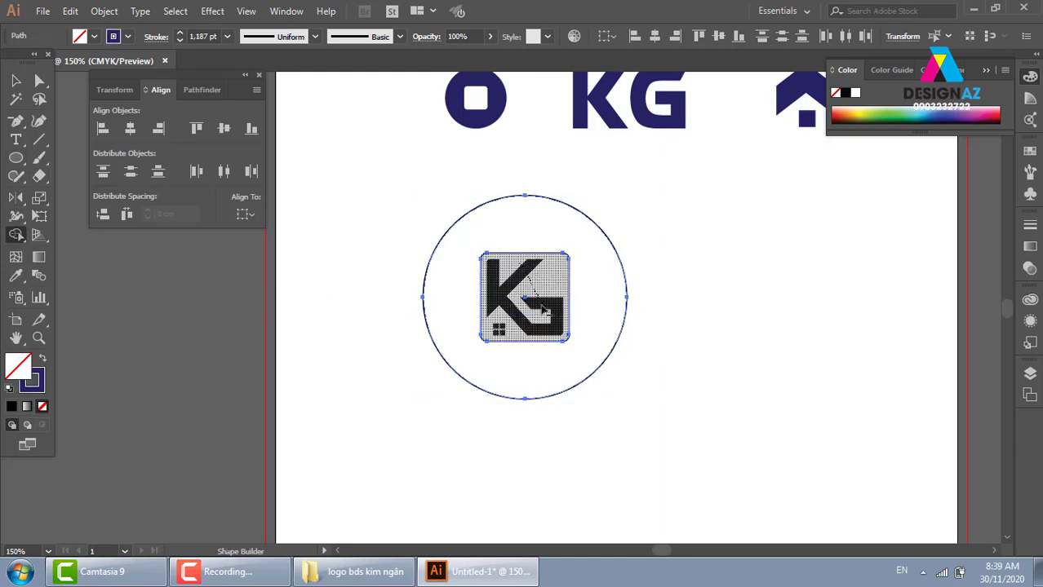
left_click(543, 308)
left_click(16, 80)
Step: Fill the selected circle and KG mark with the dark navy swatch
left_click(680, 255)
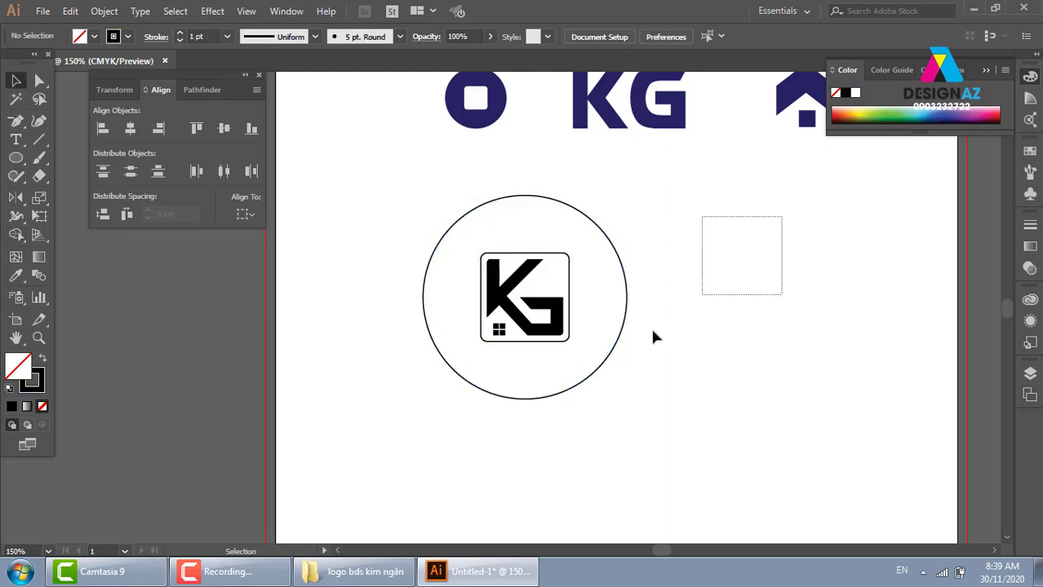
left_click_drag(652, 337, 369, 445)
left_click(1028, 153)
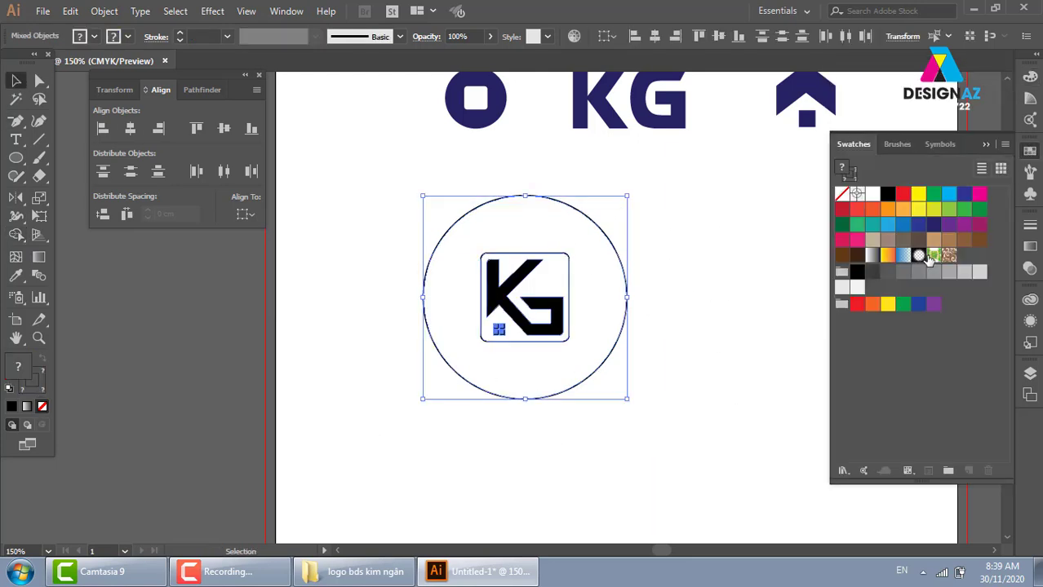
left_click(932, 229)
left_click(707, 342)
left_click_drag(707, 342, 642, 332)
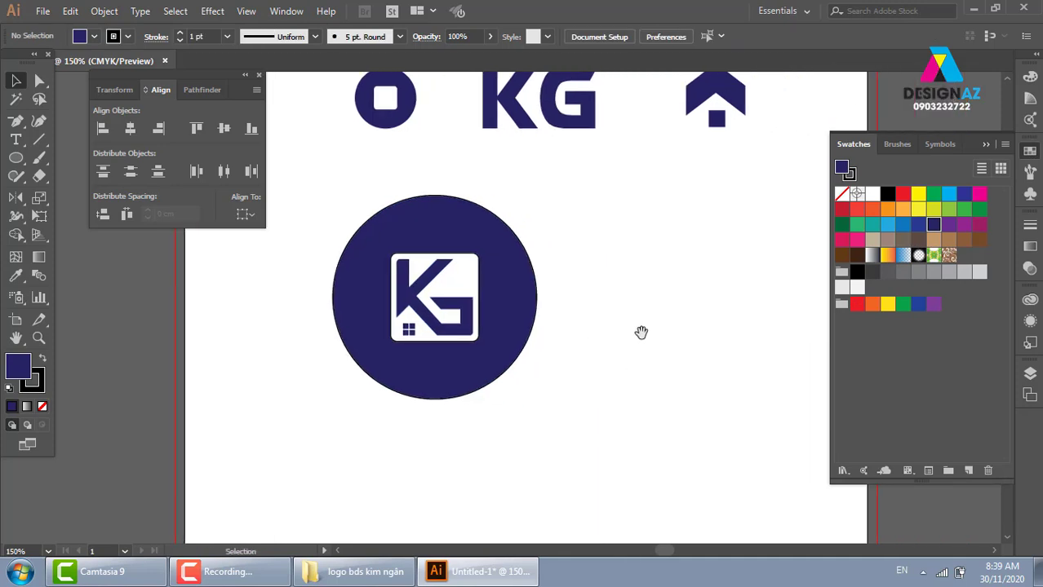
key("ctrl+0")
key("z")
left_click_drag(359, 211, 740, 478)
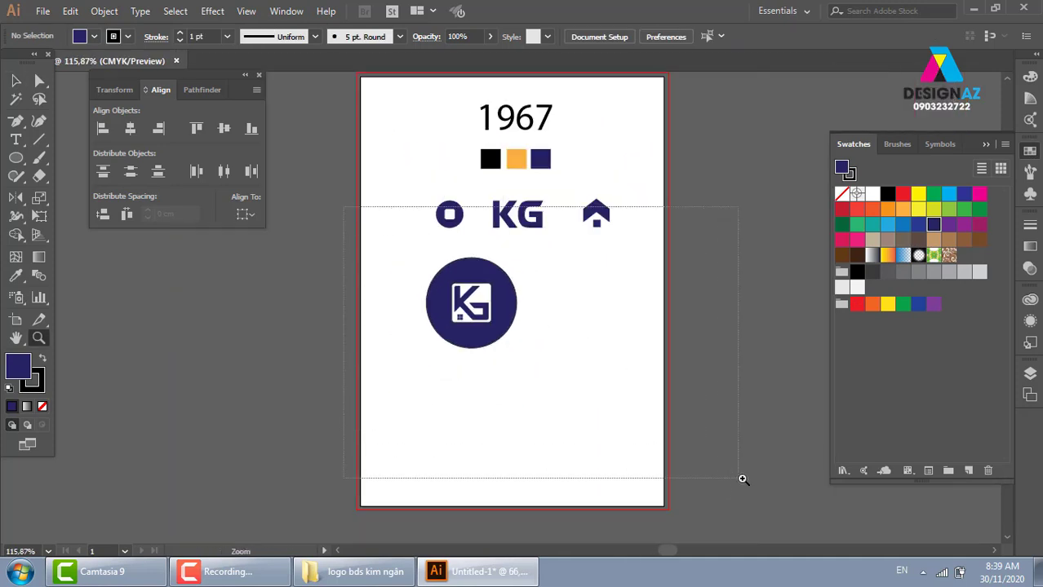
Step: Copy the KG text below the circle badge and clear its letters
key("v")
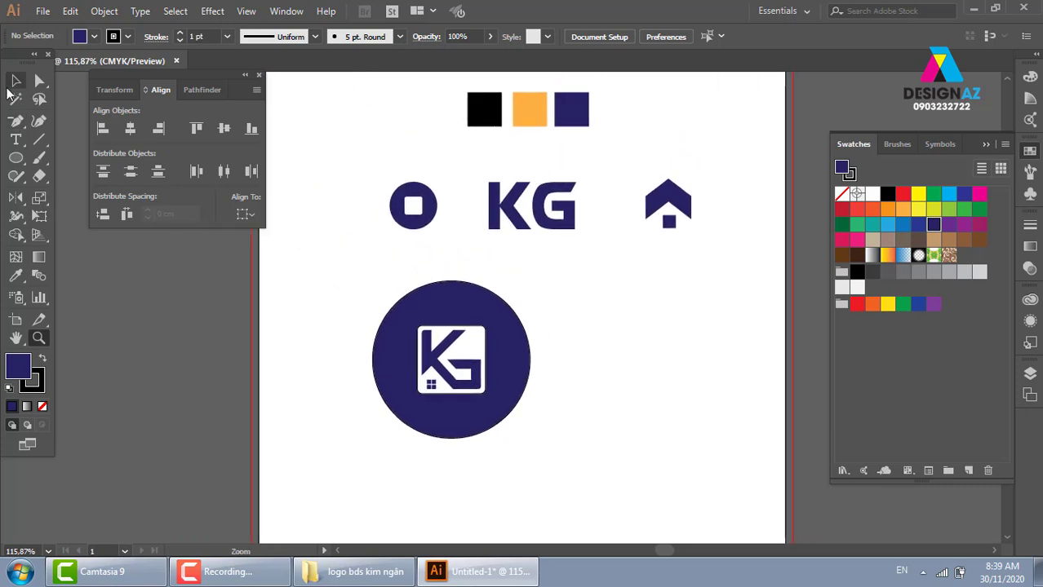
left_click_drag(585, 331, 593, 273)
left_click_drag(565, 166, 454, 433)
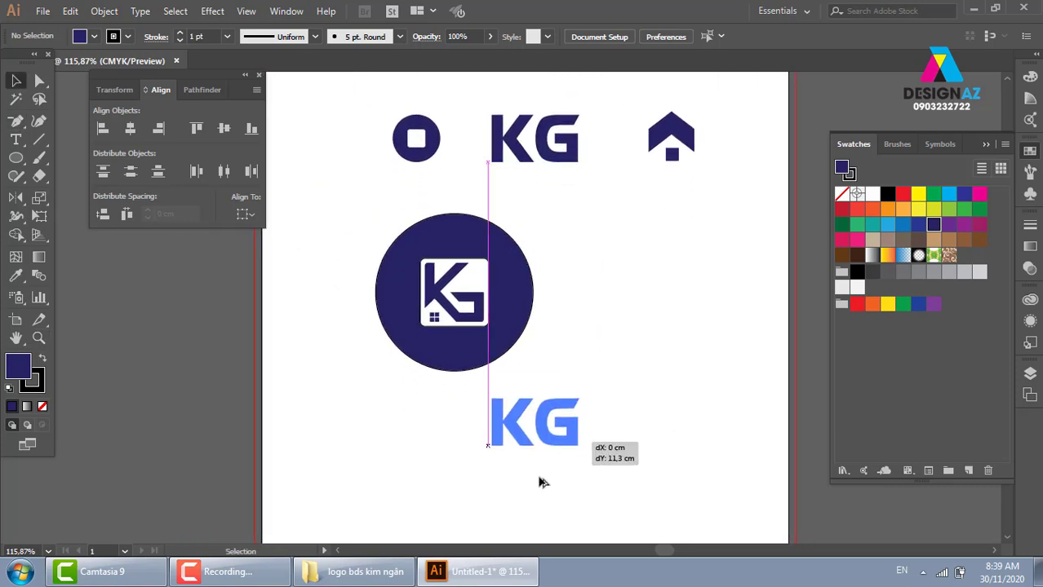
double_click(455, 432)
key("ctrl+a")
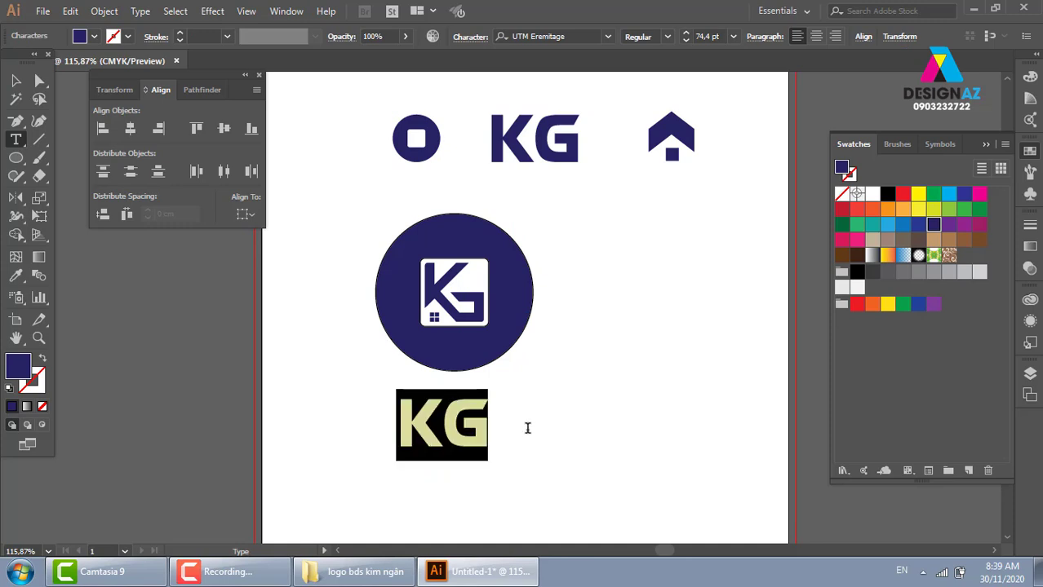
key("BackSpace")
Step: Type the wordmark 'KIM NGÂN' into the copied text object
type("kim")
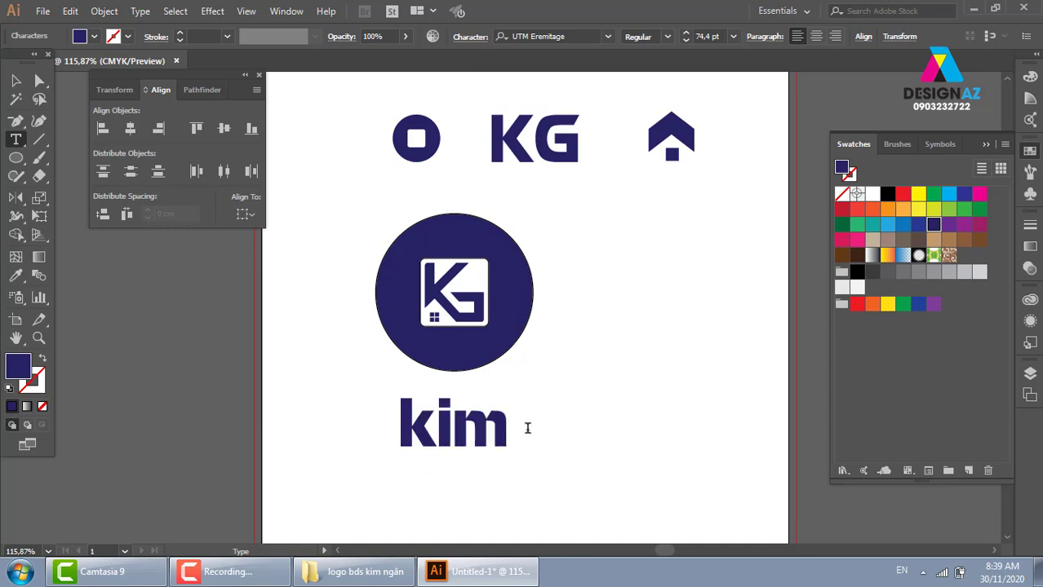
key("BackSpace")
key("BackSpace")
key("BackSpace")
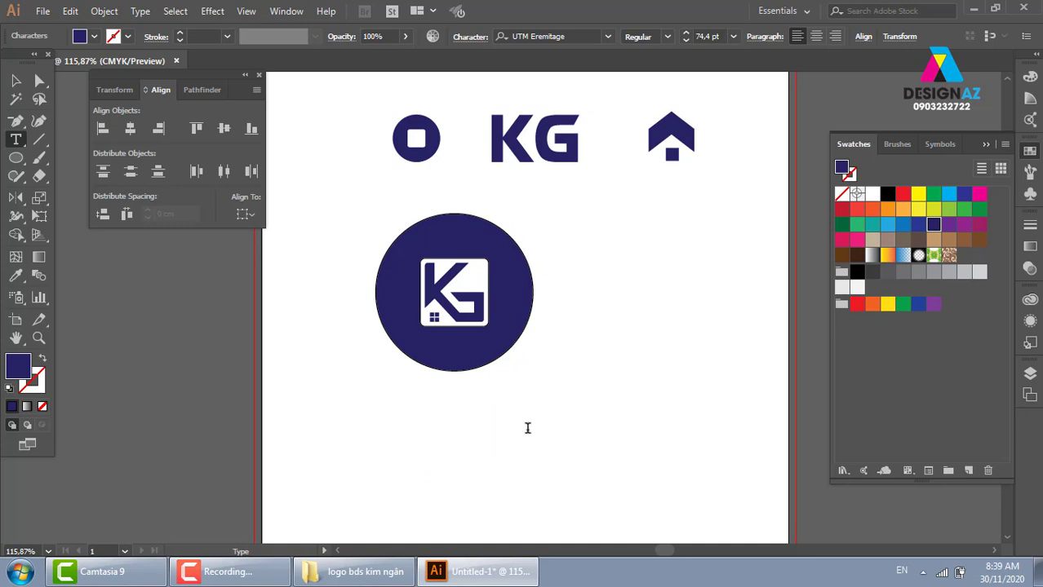
type("KIM GA")
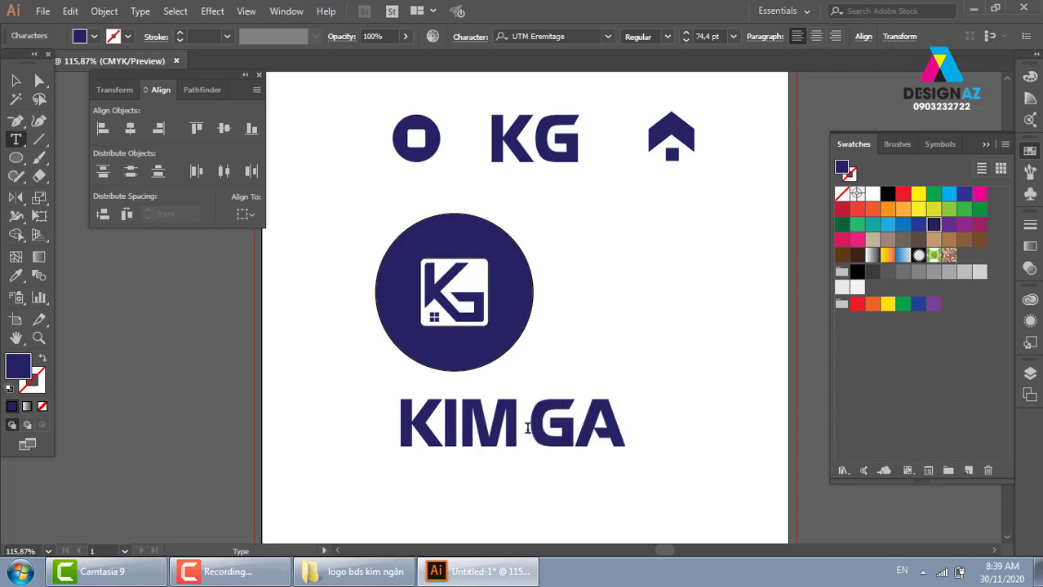
type("AN")
key("BackSpace")
key("BackSpace")
type("A")
type("AN")
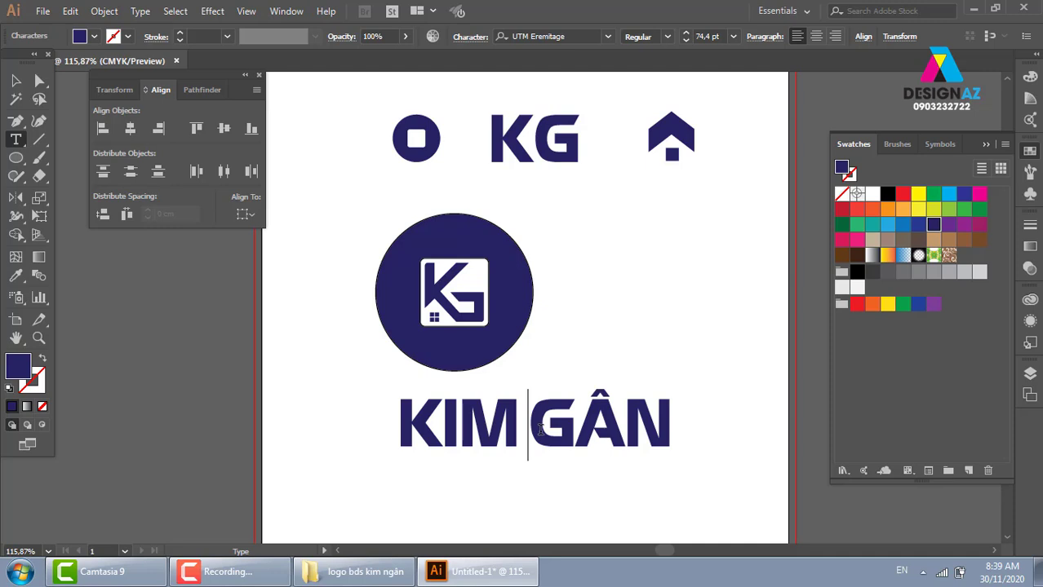
left_click(539, 430)
type("N")
left_click(16, 99)
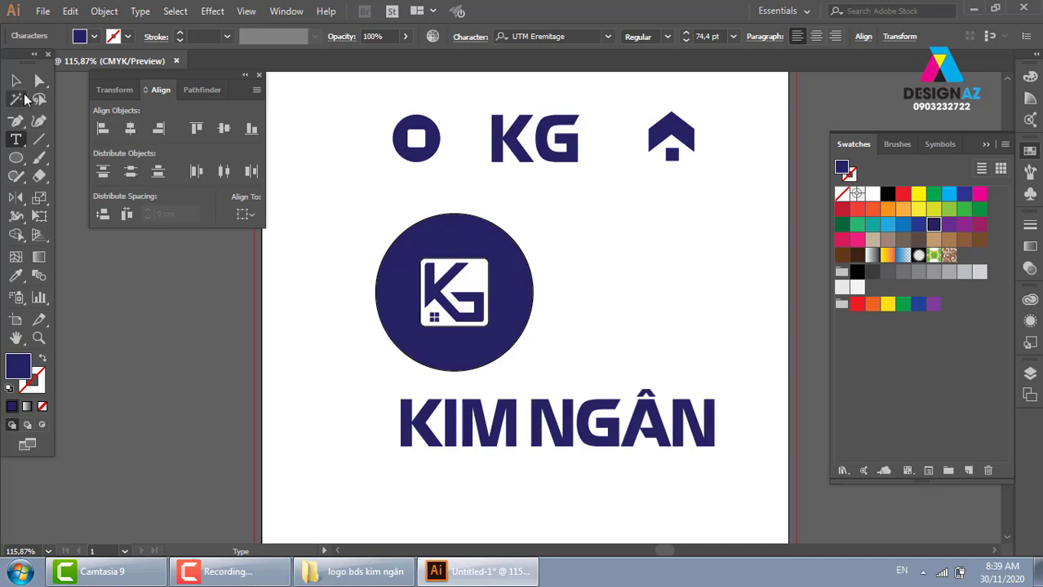
Step: Move KIM NGÂN under the circle and centre it horizontally on the badge
left_click(16, 80)
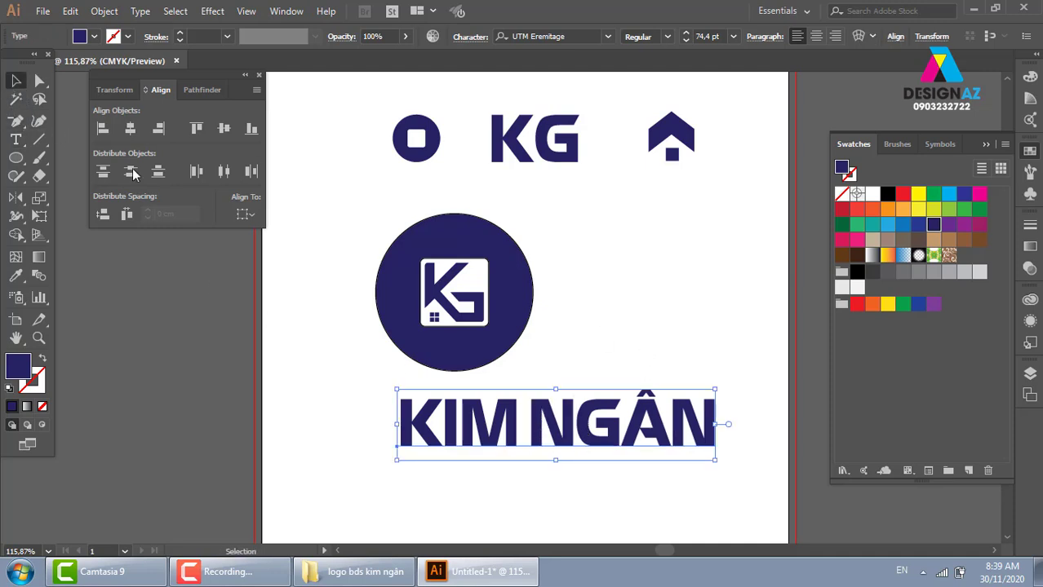
left_click_drag(565, 417, 482, 424)
left_click(481, 366, "shift")
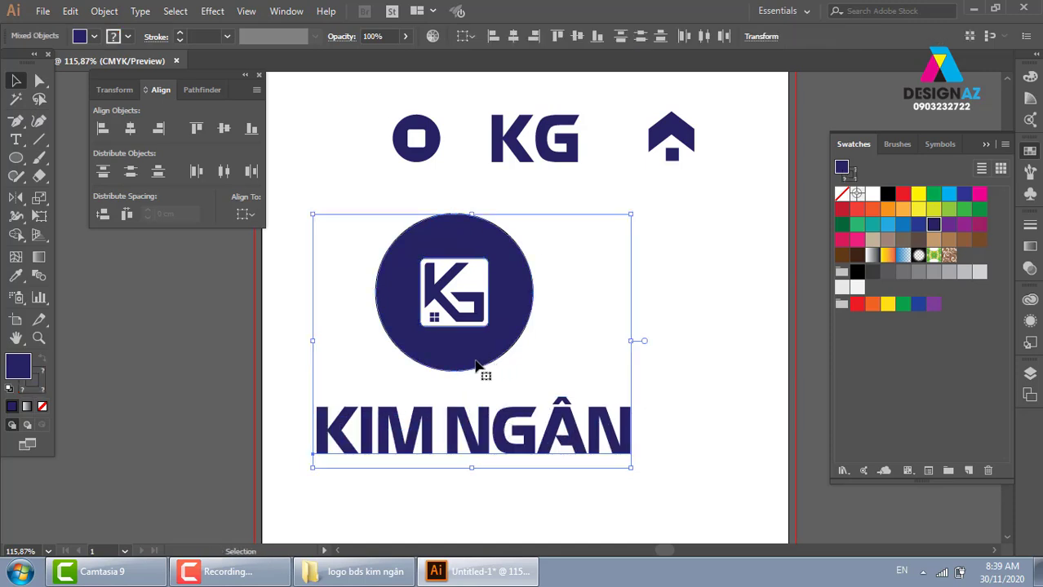
left_click(130, 129)
left_click(573, 323)
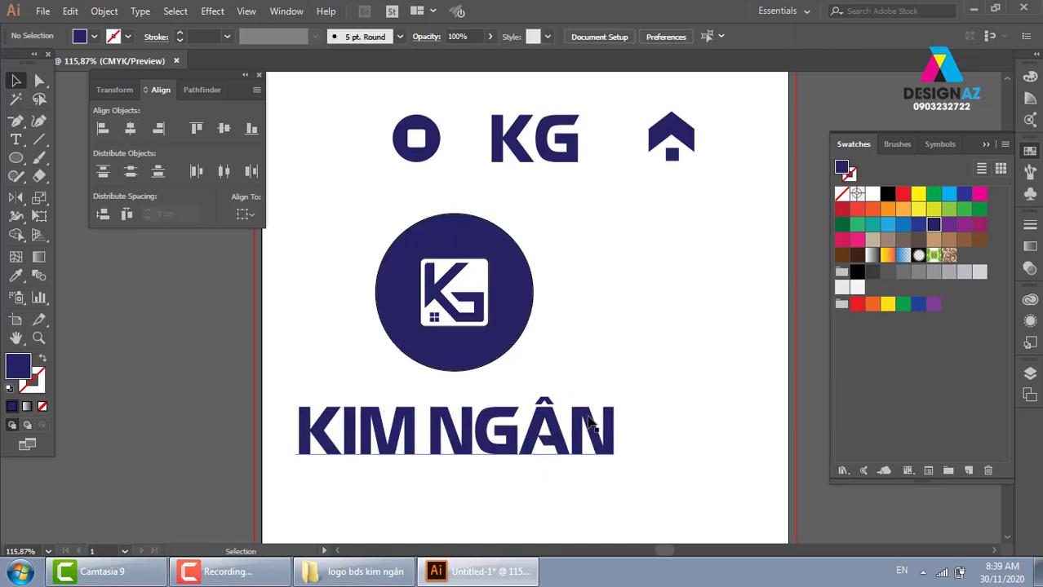
left_click(584, 425)
Step: Scale KIM NGÂN down to 50.68 pt and raise it closer to the badge
left_click_drag(613, 397, 563, 408)
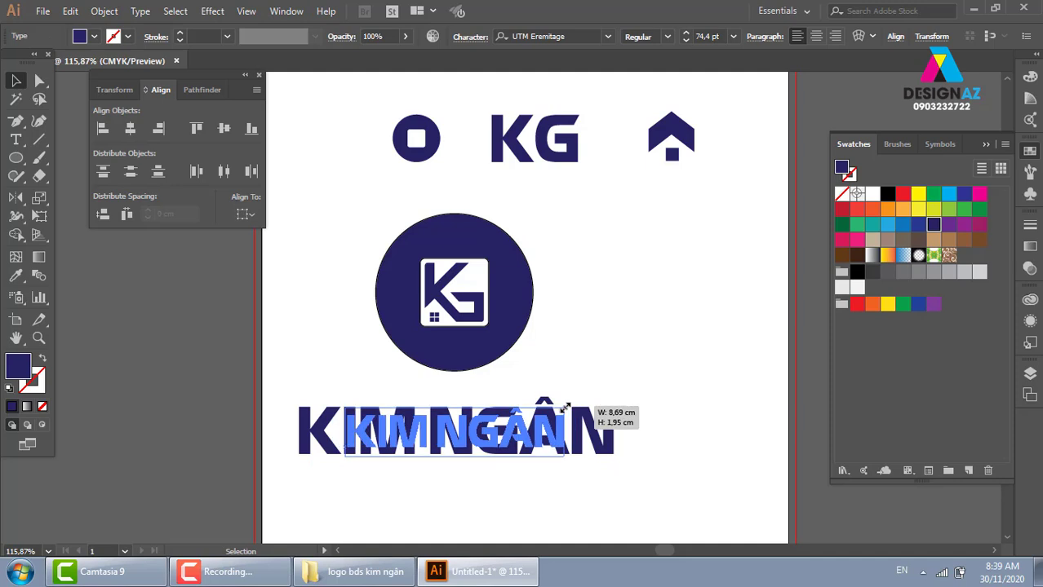
left_click_drag(517, 447, 518, 418)
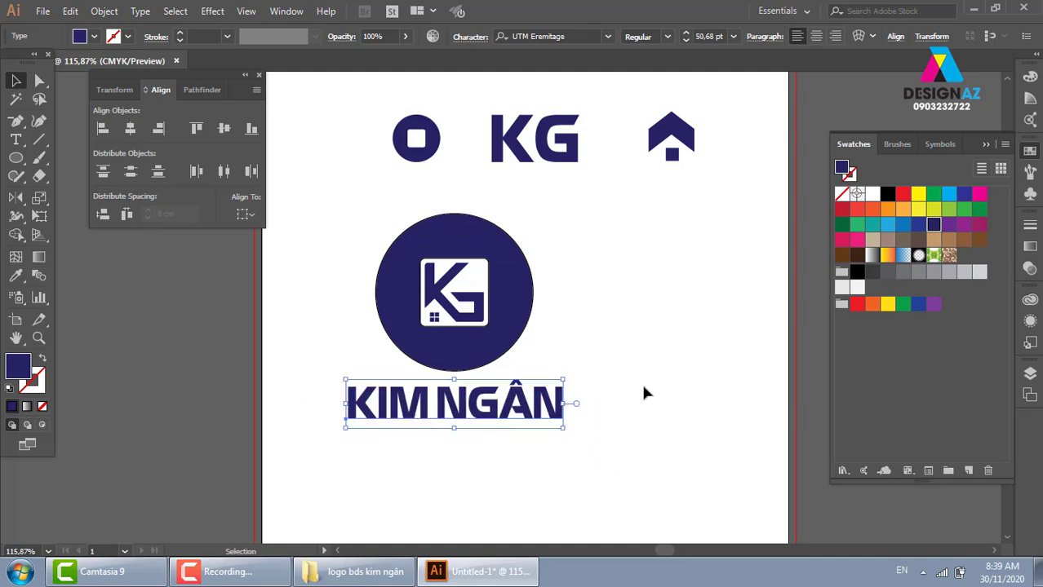
left_click(641, 381)
left_click_drag(645, 370, 692, 350)
key("z")
left_click_drag(328, 149, 746, 459)
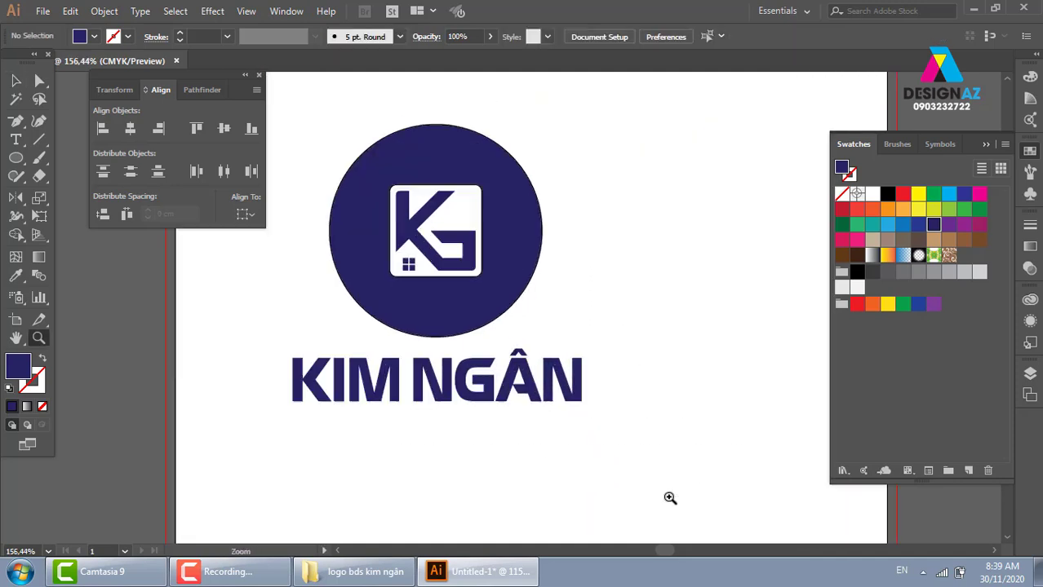
left_click(10, 82)
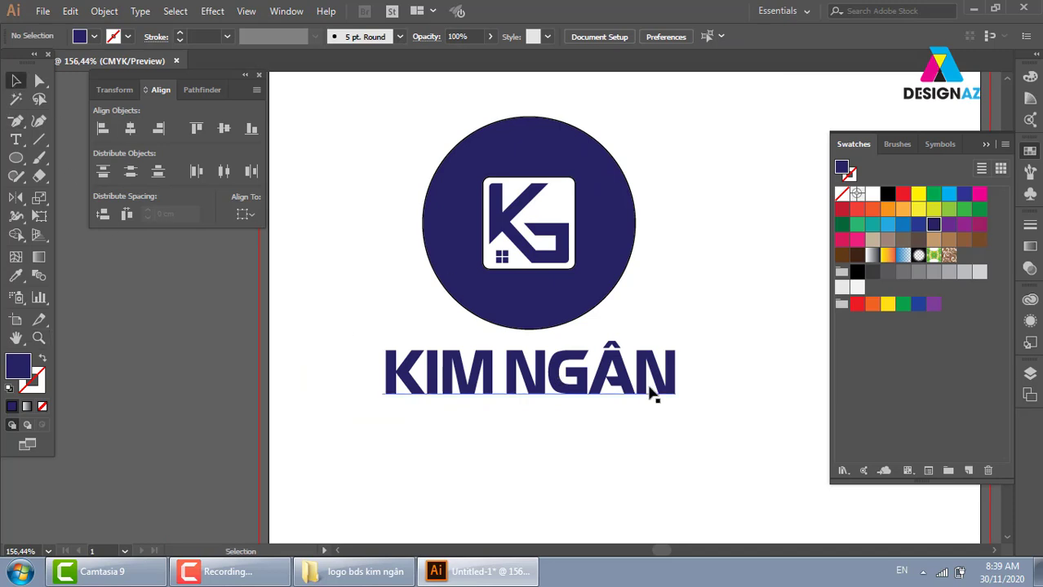
left_click(602, 391)
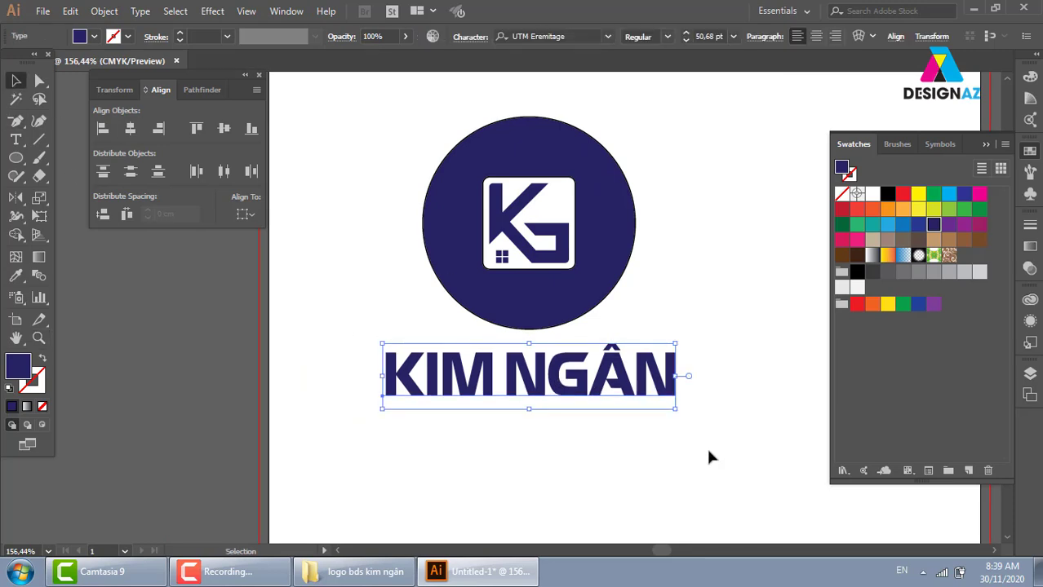
left_click(673, 423)
left_click_drag(657, 447, 658, 428)
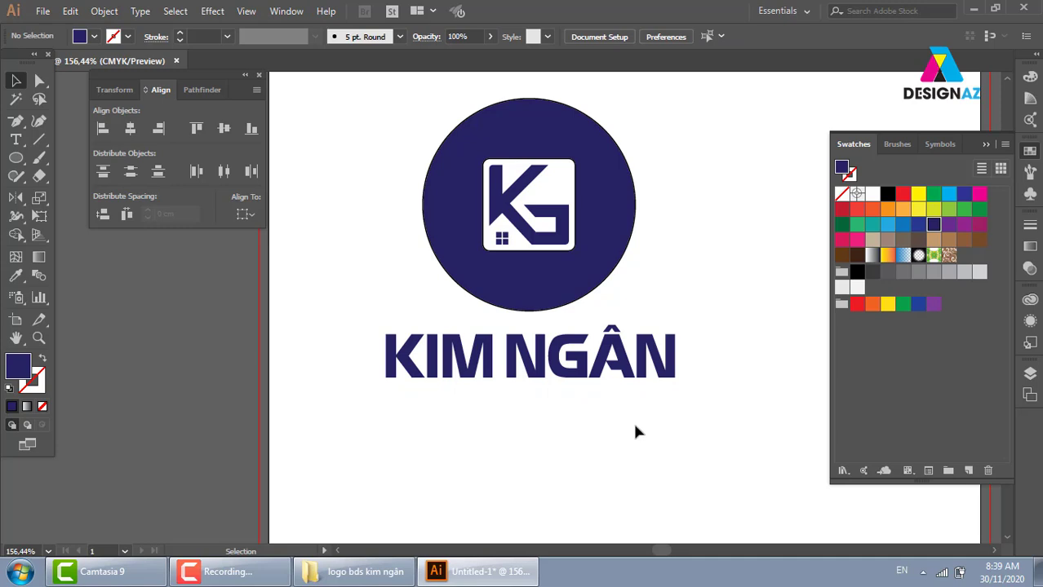
Step: Add the tagline 'AN CƯ LẠC NGHIỆP' under KIM NGÂN and colour it navy
key("t")
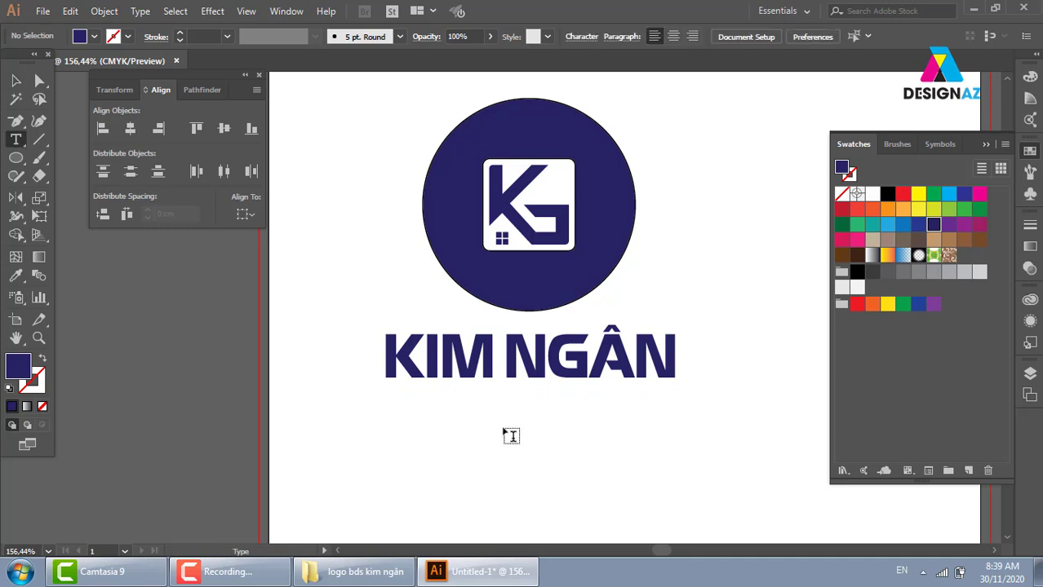
left_click(502, 430)
type("AN CƯ LẠC NGHIỆP")
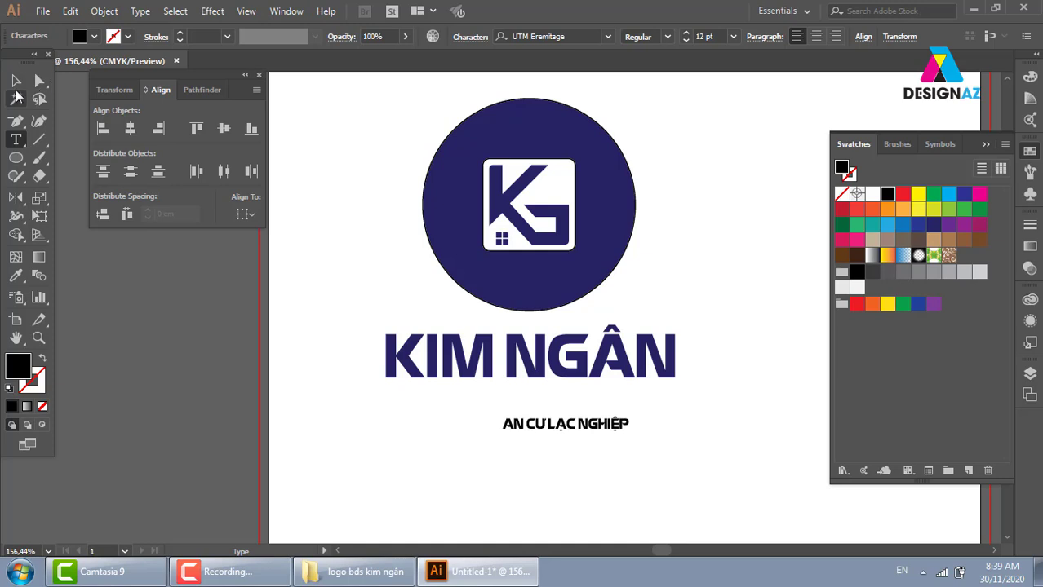
left_click(16, 80)
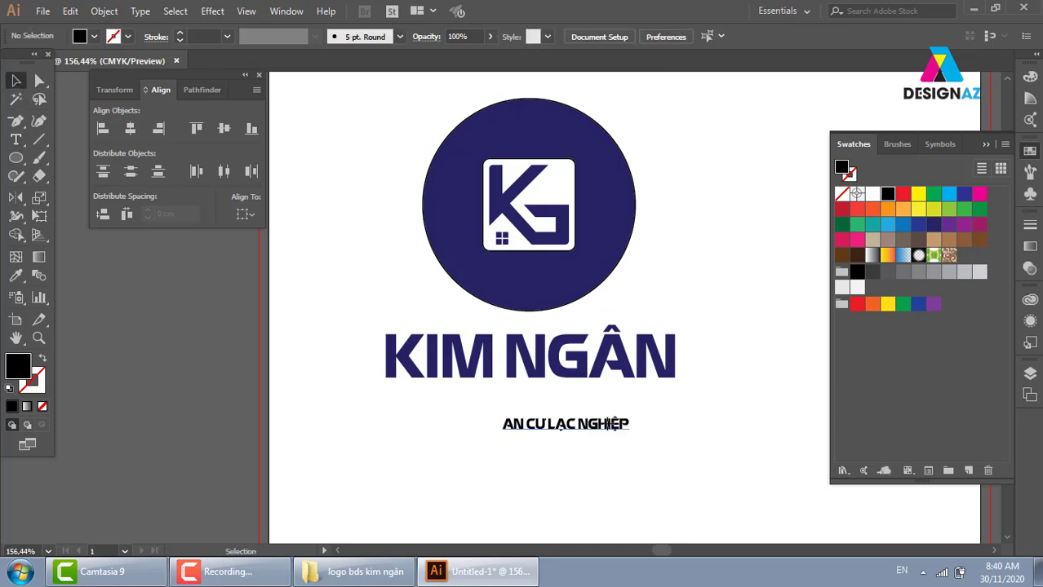
left_click_drag(563, 423, 522, 408)
left_click(934, 225)
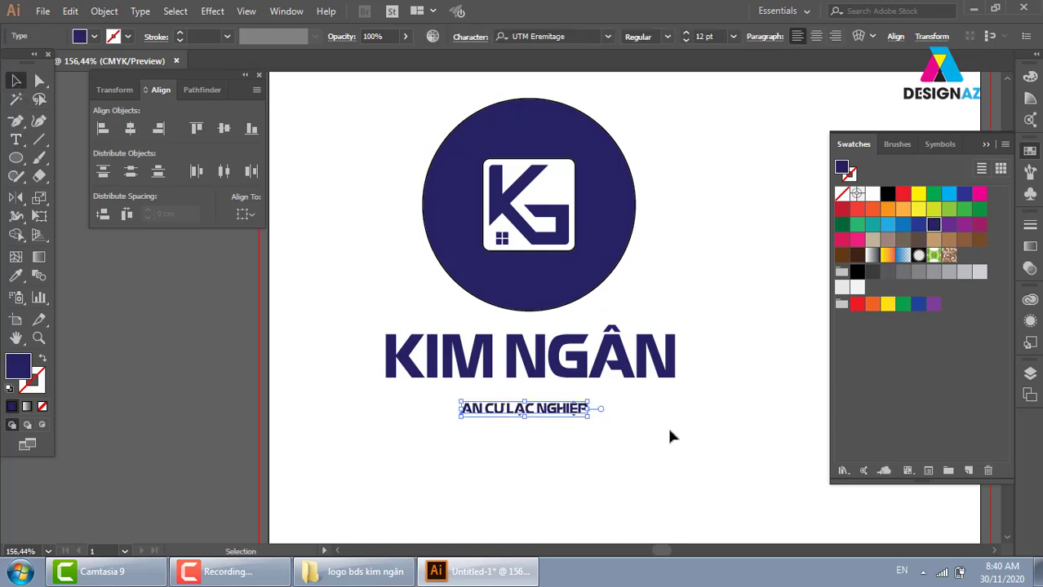
Step: Set the tagline's font to UTM Facebook
left_click(578, 40)
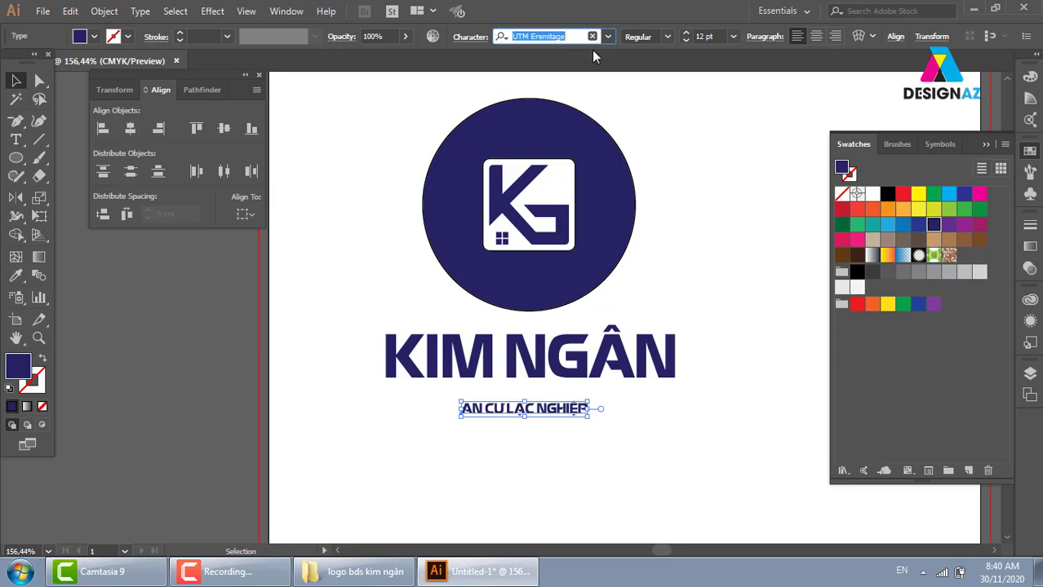
left_click(568, 38)
key("BackSpace")
key("BackSpace")
key("BackSpace")
key("BackSpace")
key("BackSpace")
key("BackSpace")
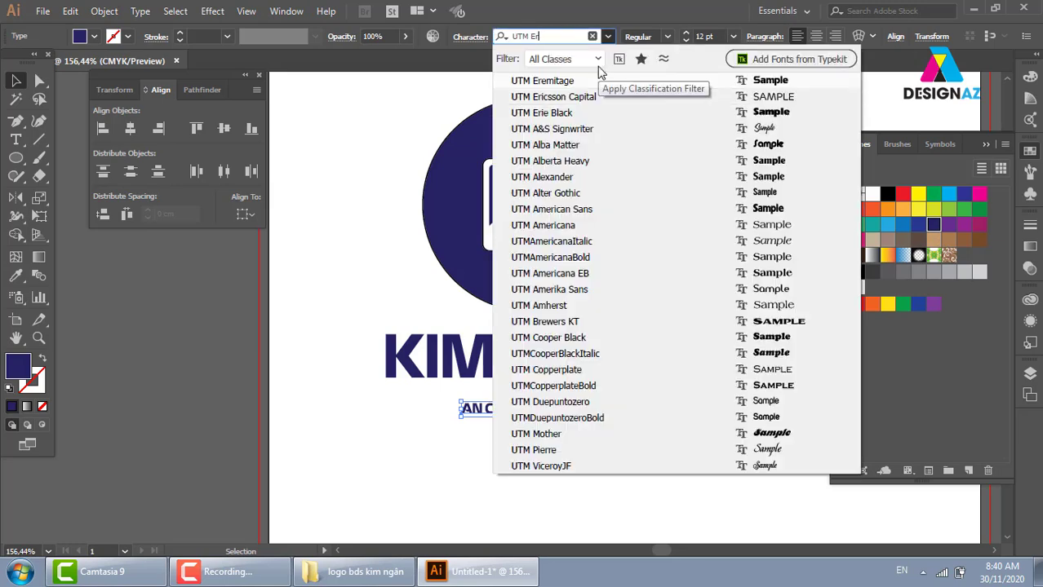
key("BackSpace")
key("BackSpace")
type("F")
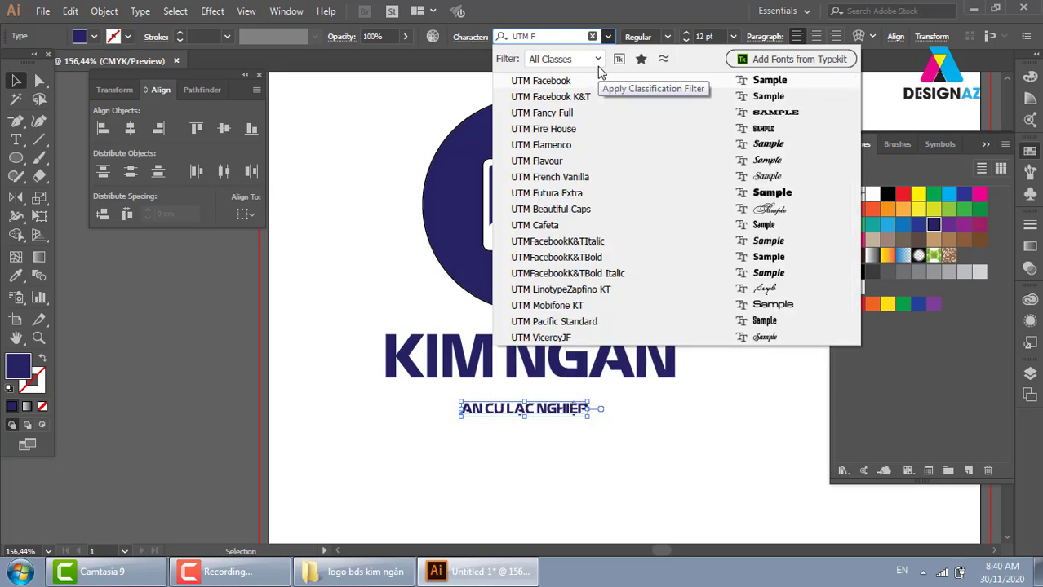
left_click(581, 82)
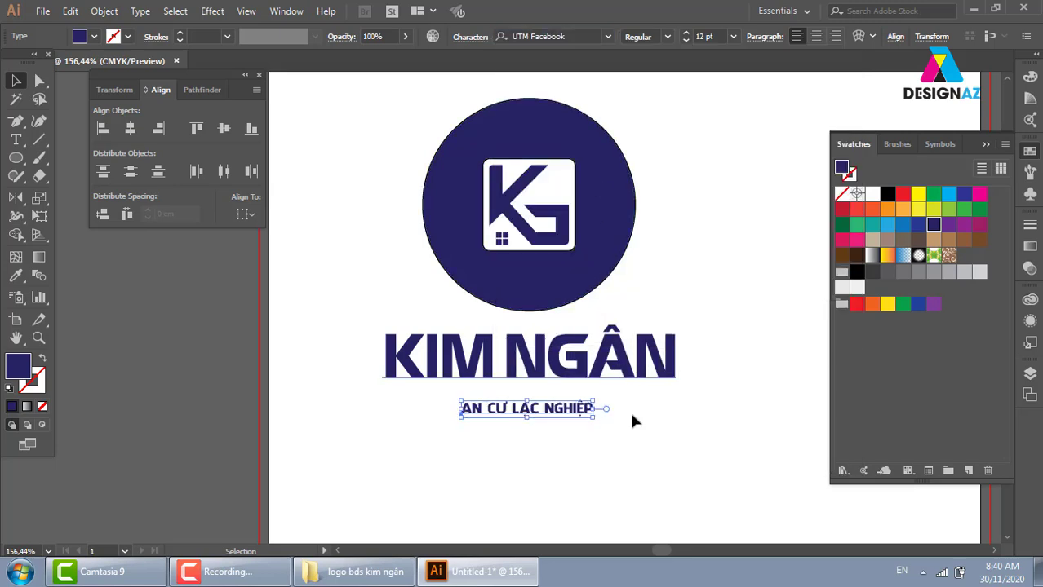
left_click(656, 417)
left_click(586, 414)
Step: Colour the tagline grey and scale it up to about 14 pt under KIM NGÂN
left_click(887, 272)
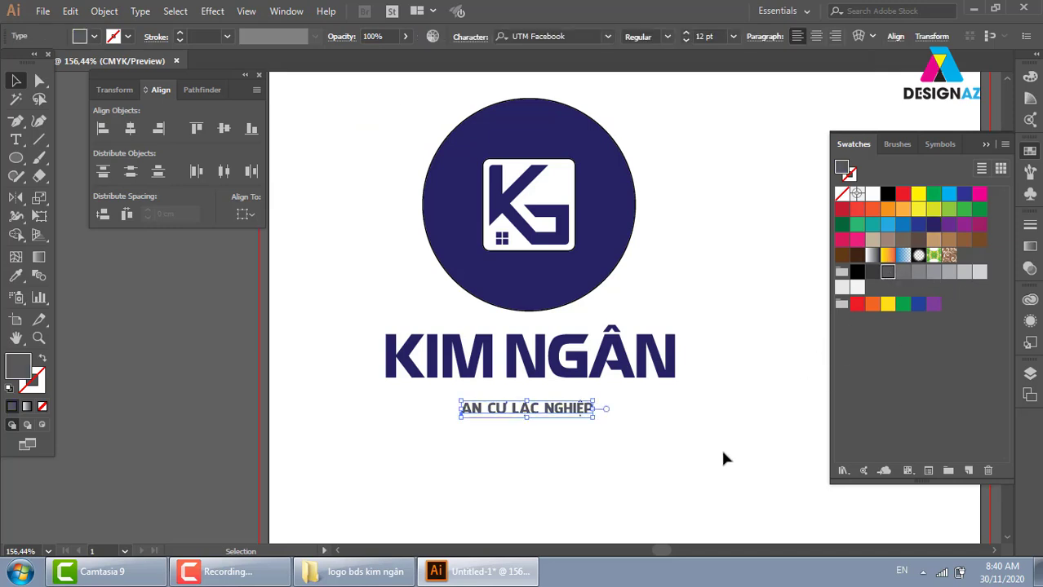
left_click(720, 447)
key("z")
left_click_drag(233, 253, 817, 491)
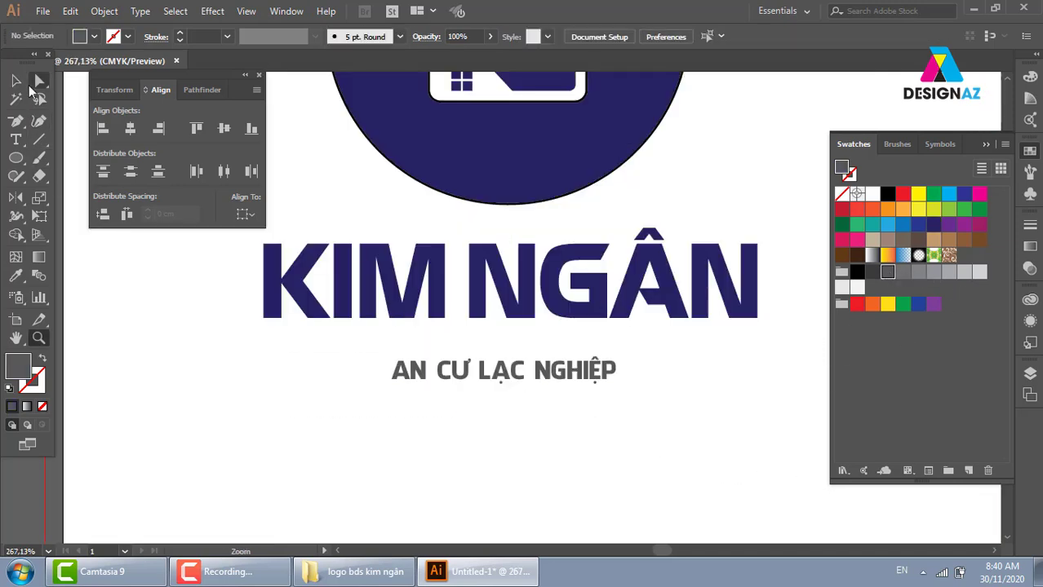
key("v")
left_click_drag(532, 356, 532, 355)
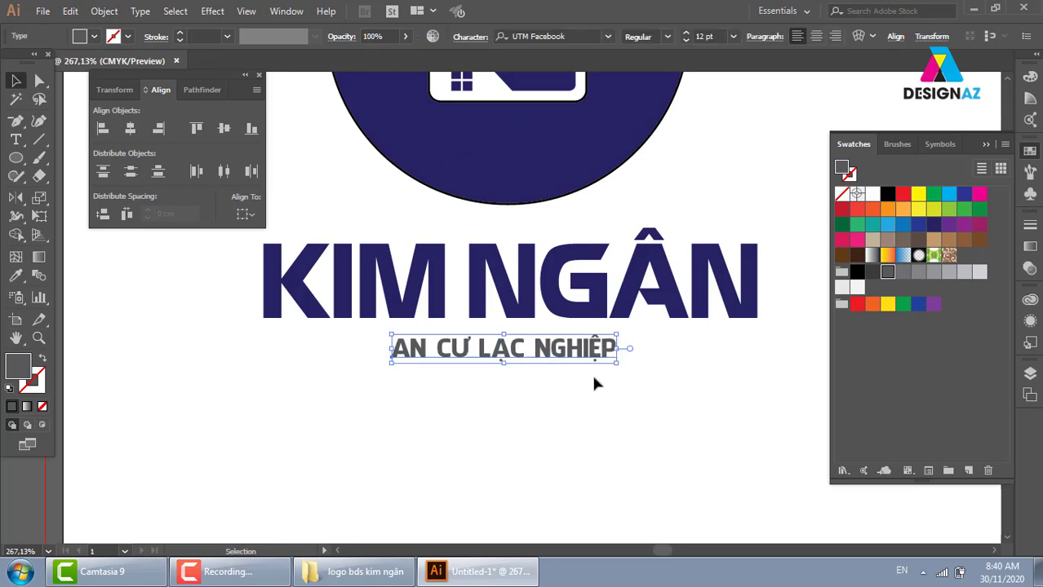
left_click_drag(614, 367, 638, 365)
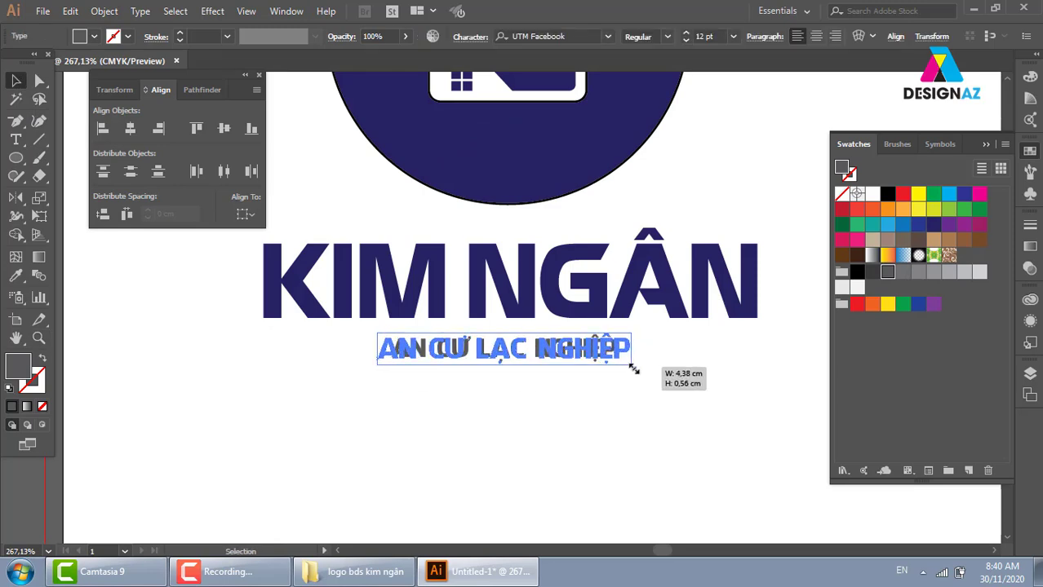
left_click_drag(579, 436, 624, 445)
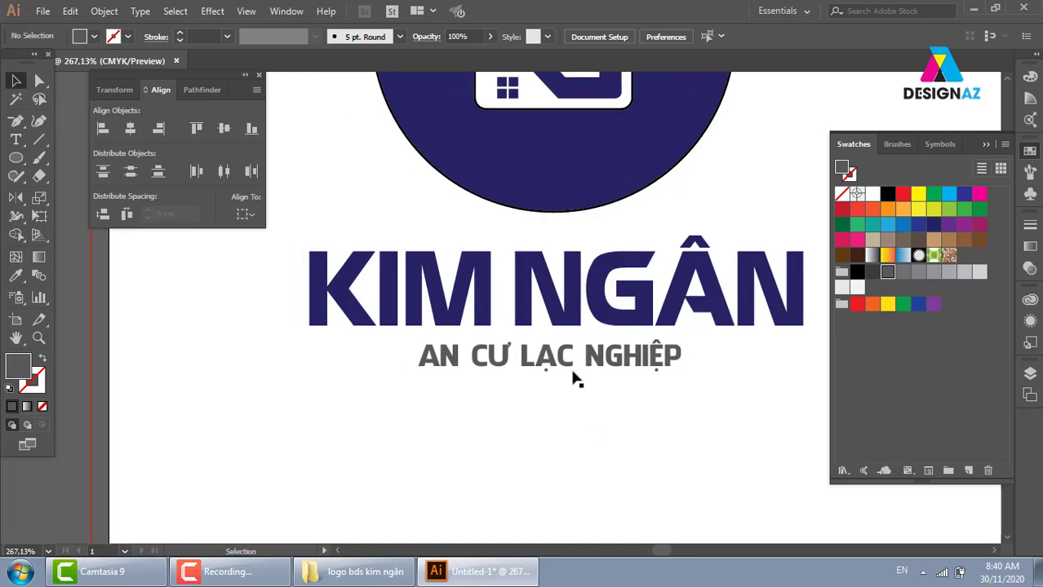
left_click(486, 411)
Step: Try lowercase on the tagline via Change Case, then undo to keep capitals
left_click(533, 365)
left_click(145, 11)
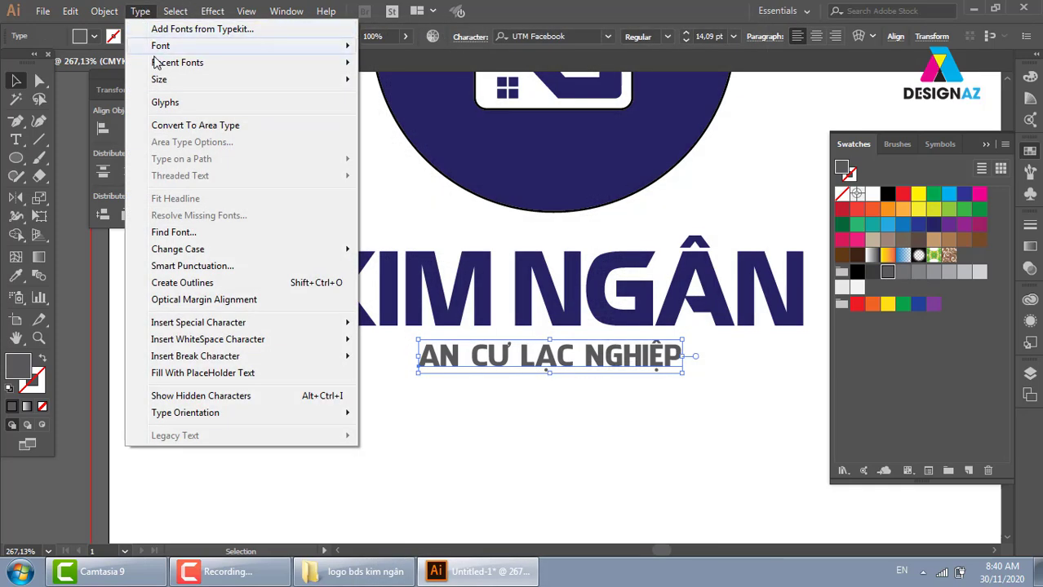
mouse_move(178, 249)
left_click(432, 269)
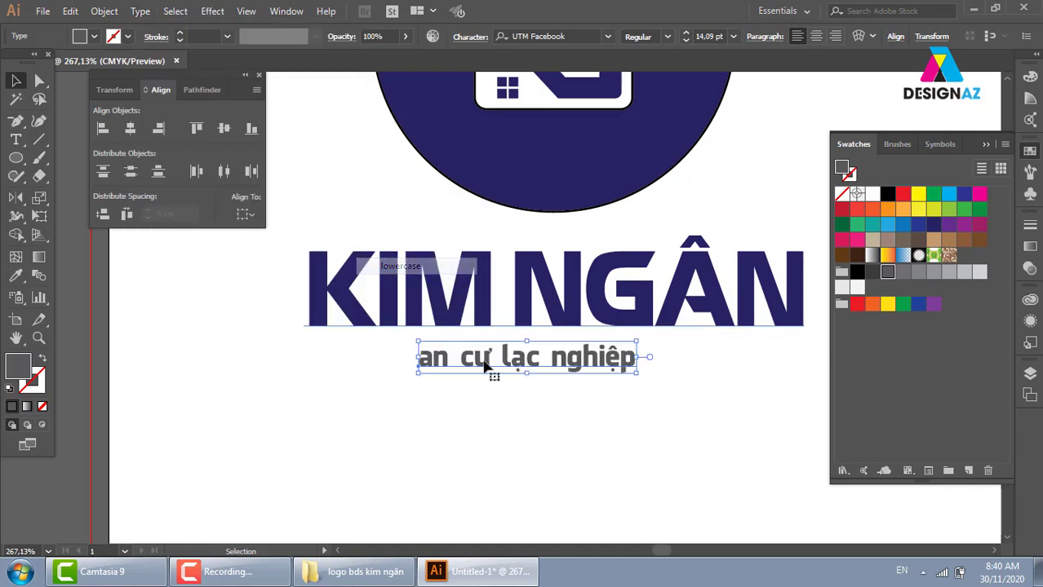
left_click(521, 414)
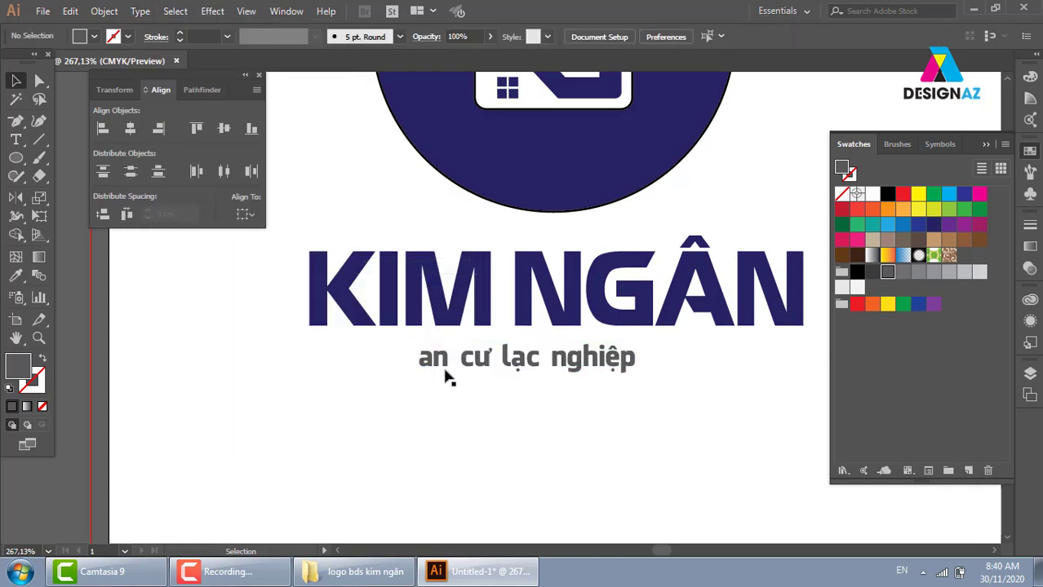
key("ctrl+z")
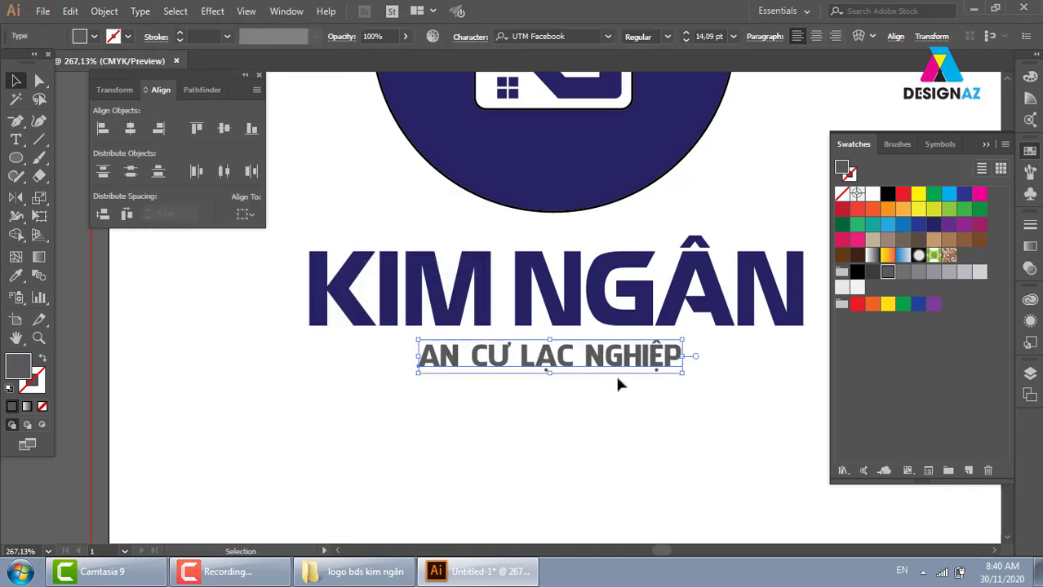
left_click(619, 403)
left_click(579, 369)
left_click(39, 140)
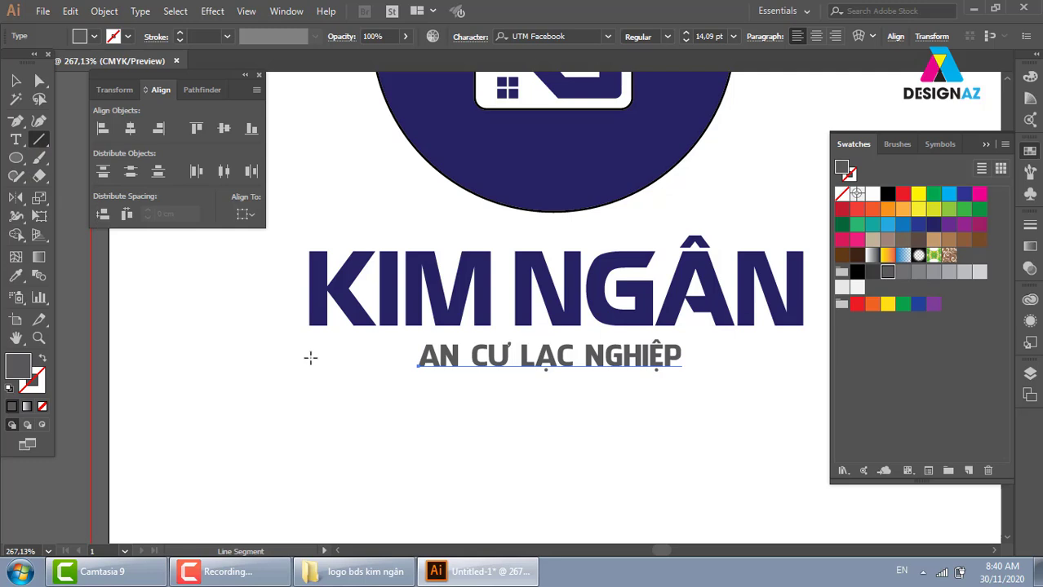
Step: Draw a short 2 pt navy line to the left of the tagline
left_click_drag(310, 357, 406, 357)
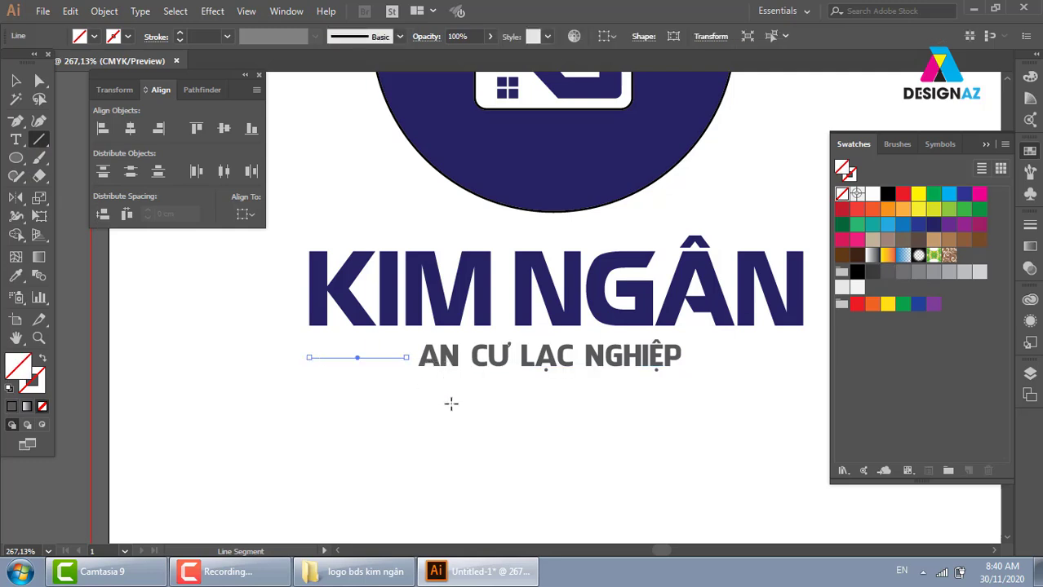
key("i")
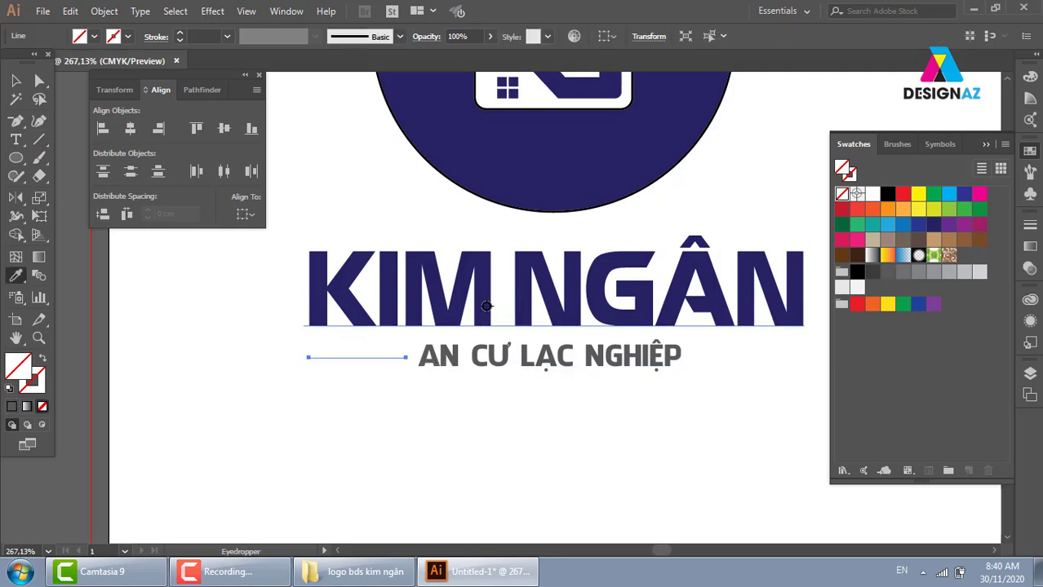
left_click(486, 307)
key("shift+x")
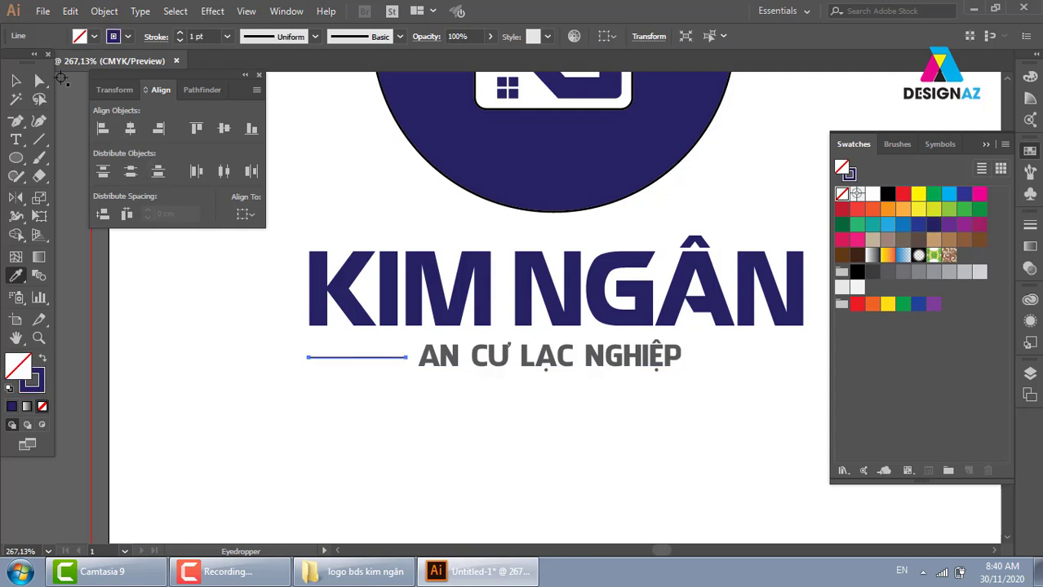
key("v")
left_click(228, 38)
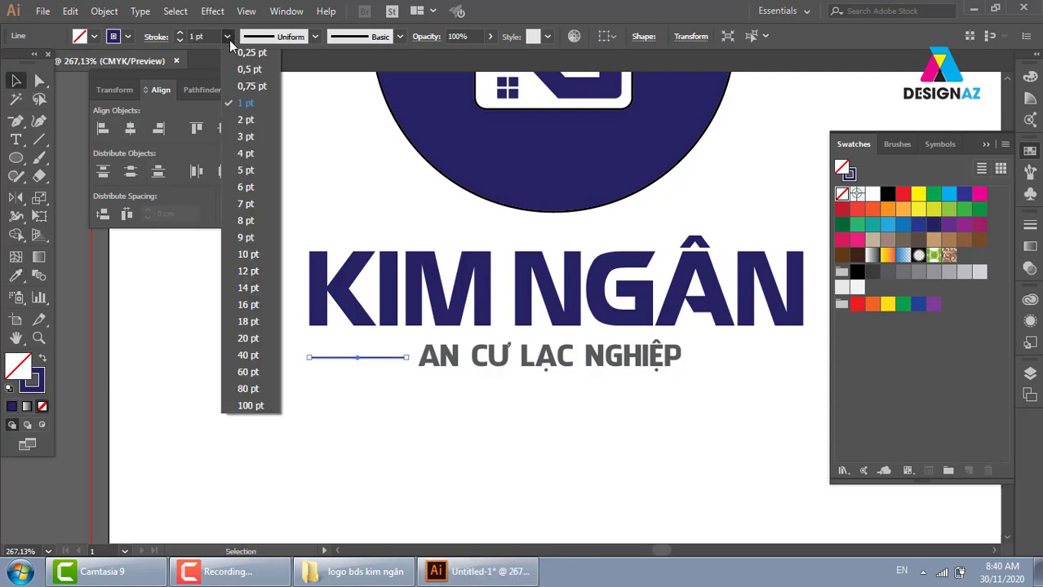
left_click(245, 121)
left_click(405, 426)
Step: Copy the line to the tagline's right and centre the tagline under KIM NGÂN
left_click_drag(507, 421, 381, 416)
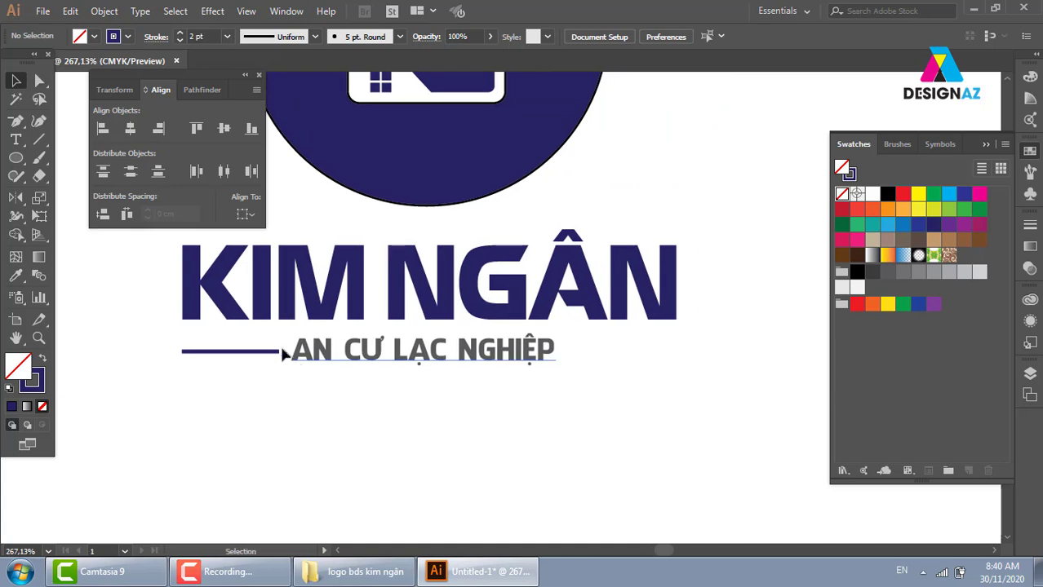
left_click_drag(271, 354, 671, 353)
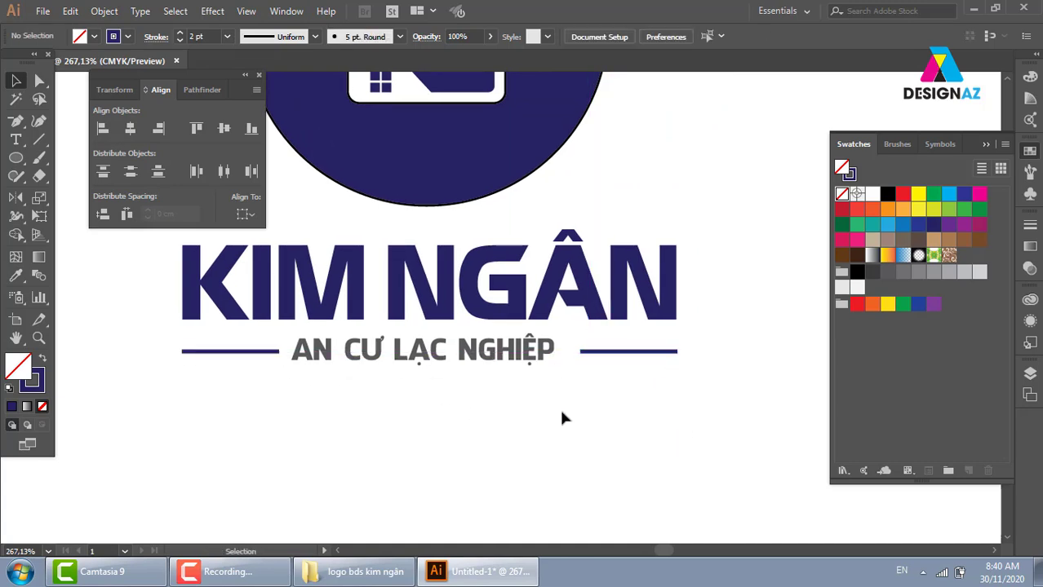
left_click(503, 366)
left_click(510, 312, "shift")
left_click(461, 310)
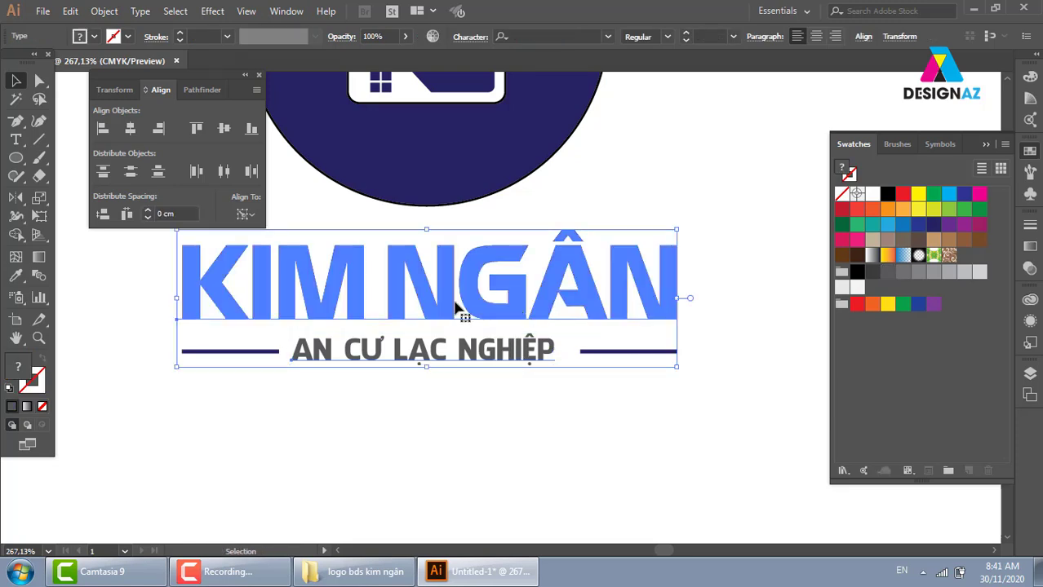
left_click(130, 128)
left_click(417, 445)
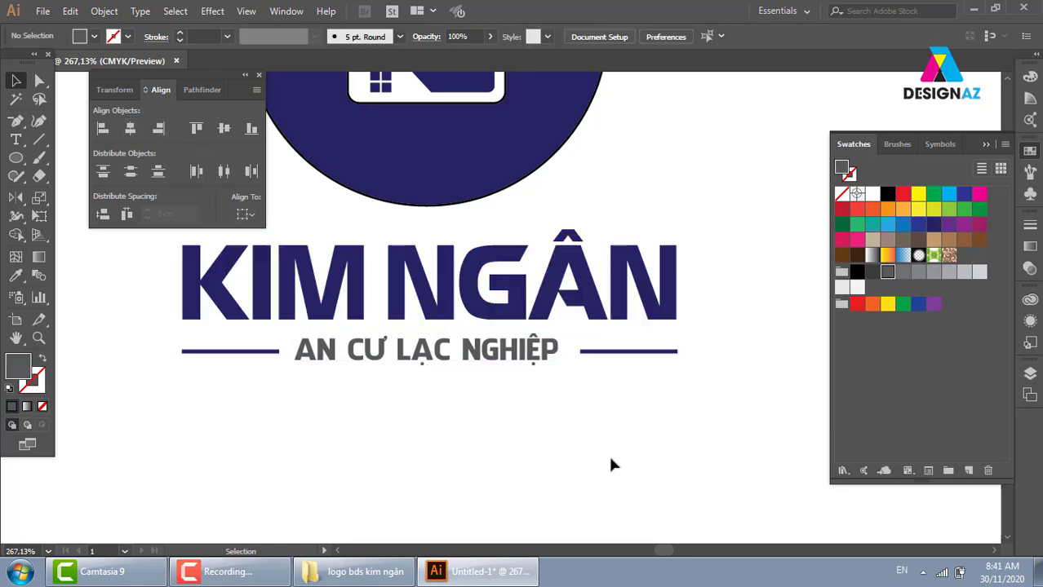
key("ctrl+1")
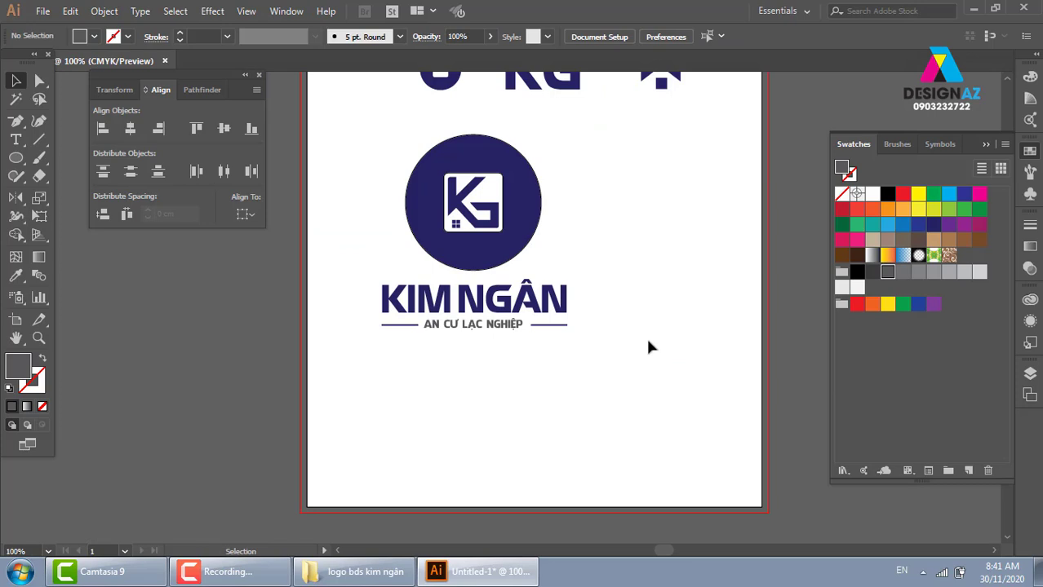
Step: Shrink the logo group and nudge the wordmark and tagline slightly down
mouse_move(363, 371)
left_mouse_down()
mouse_move(596, 155)
mouse_move(523, 225)
left_mouse_up()
left_click(523, 225)
key("z")
left_click_drag(327, 179, 568, 399)
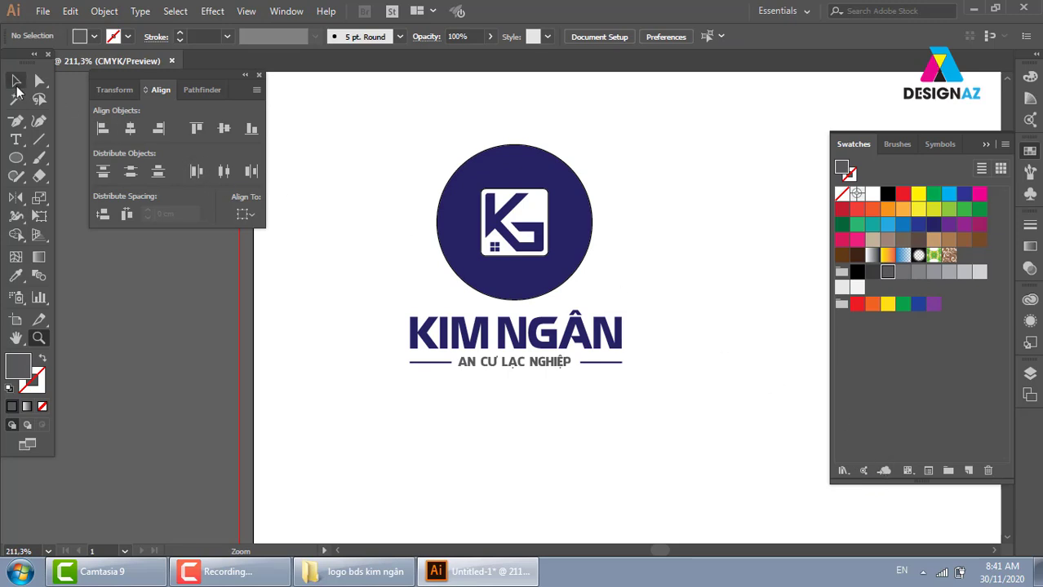
left_click(16, 88)
left_click_drag(360, 395, 636, 330)
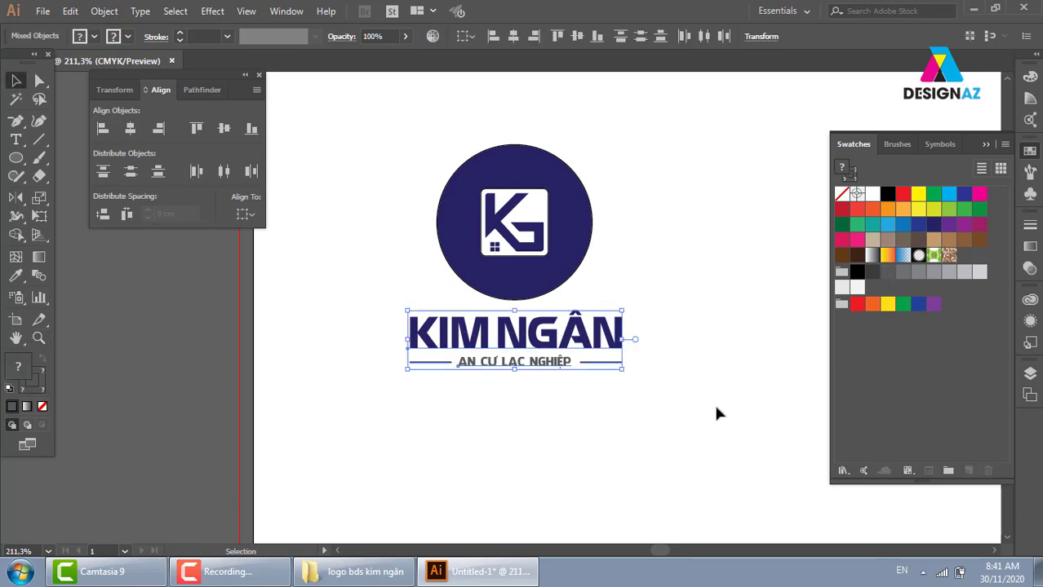
key("Down")
key("Down")
left_click(751, 360)
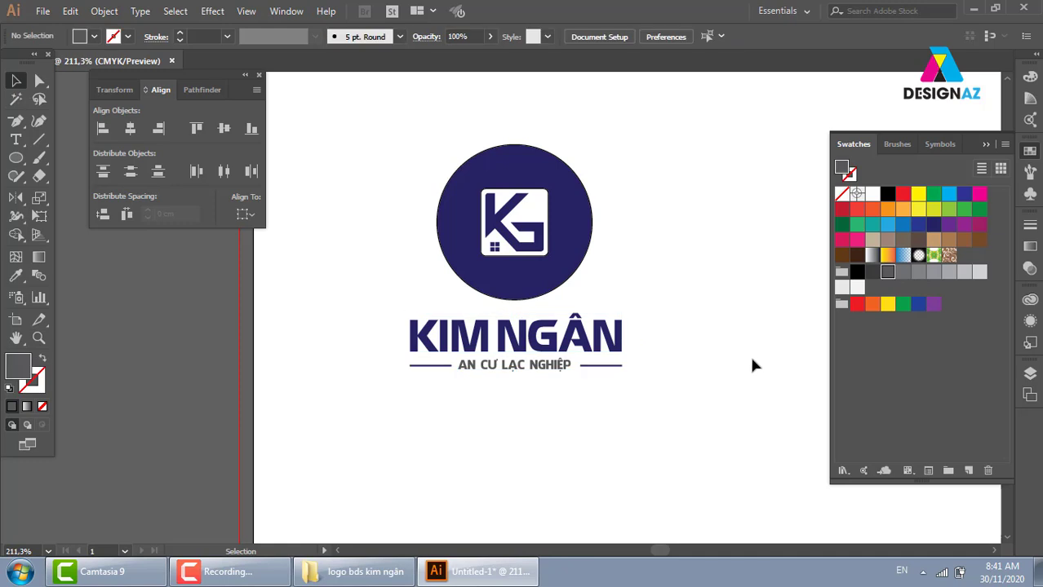
left_click_drag(609, 259, 563, 269)
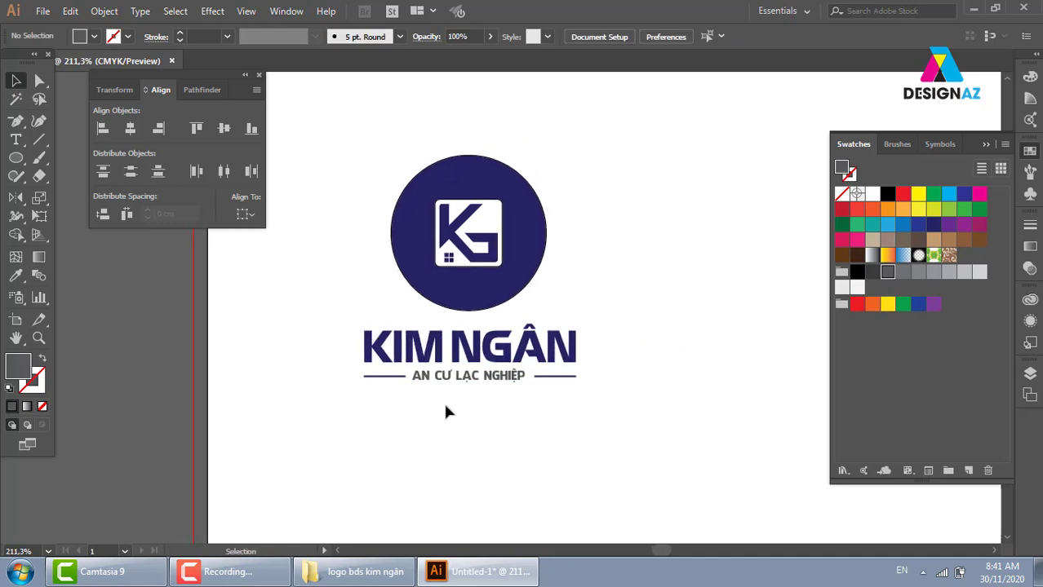
Step: Flatten Transparency on both tagline side lines, converting strokes to outlines
left_click(398, 376)
left_click(554, 376, "shift")
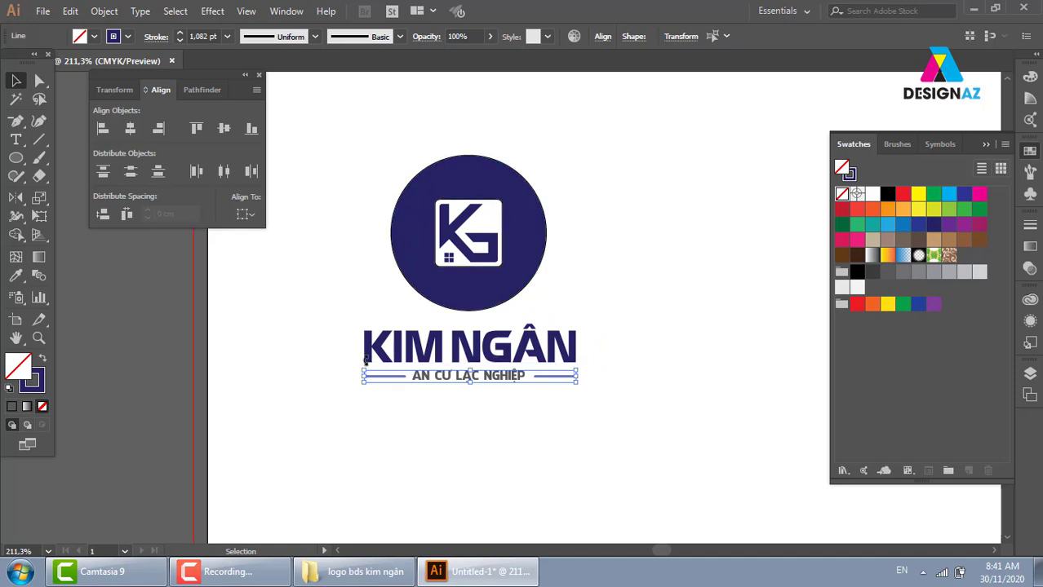
left_click(104, 11)
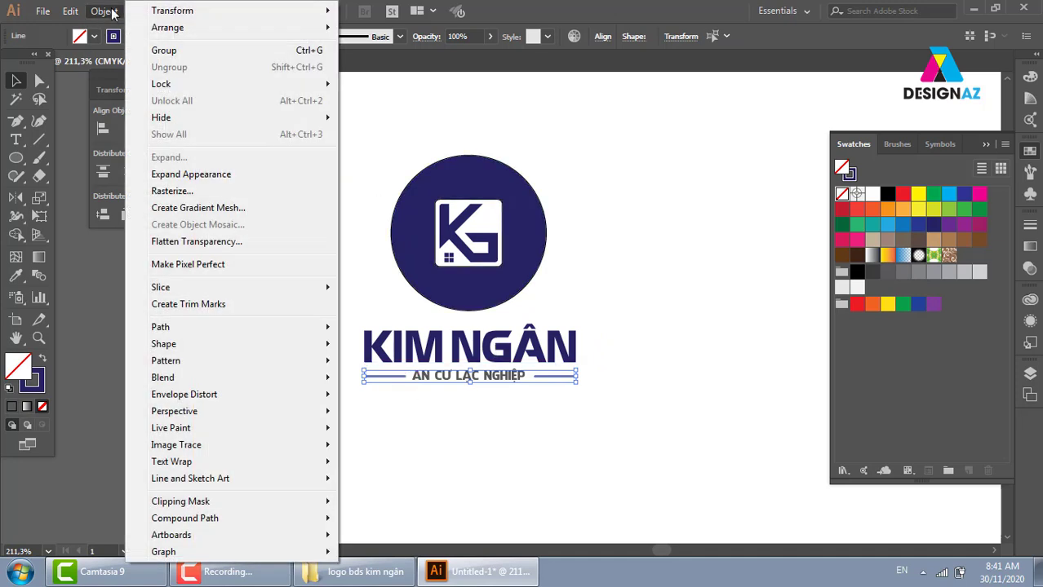
left_click(207, 248)
left_click(621, 326)
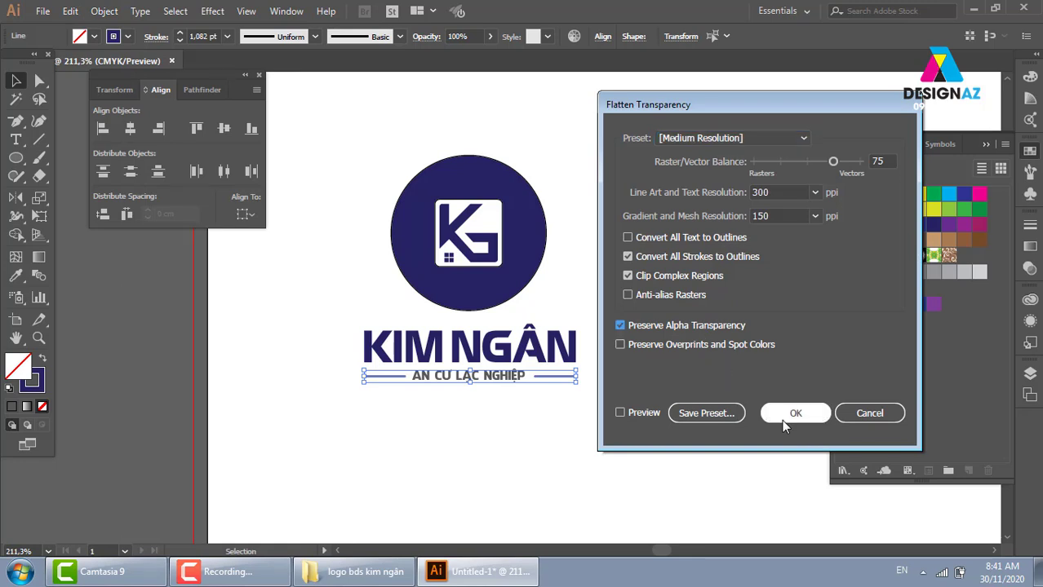
left_click(781, 417)
left_click(680, 426)
Step: Replace the accented Â with A so the wordmark reads KIM NGAN
key("z")
left_click_drag(284, 289, 745, 442)
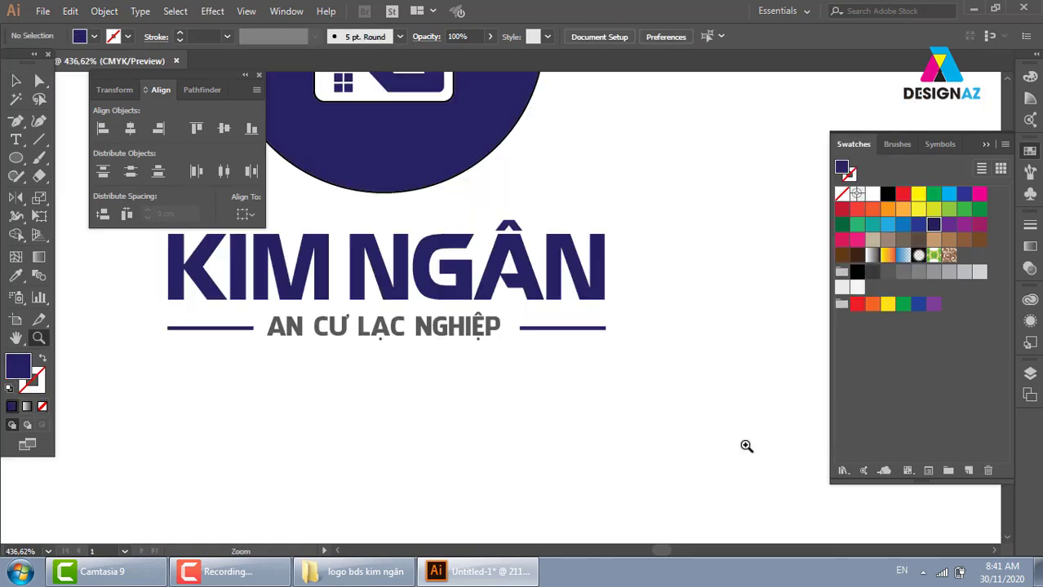
left_click(15, 80)
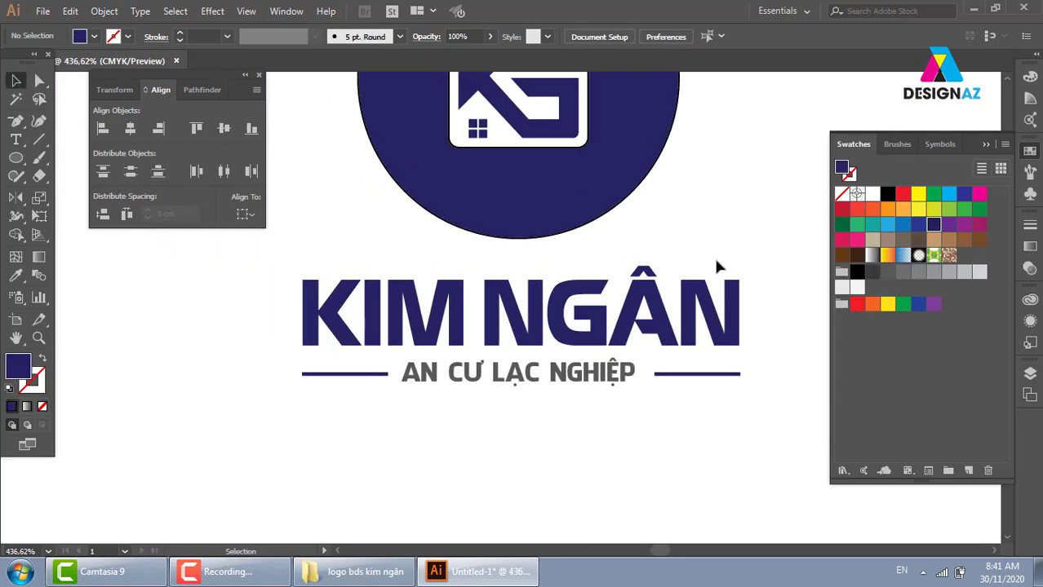
double_click(650, 271)
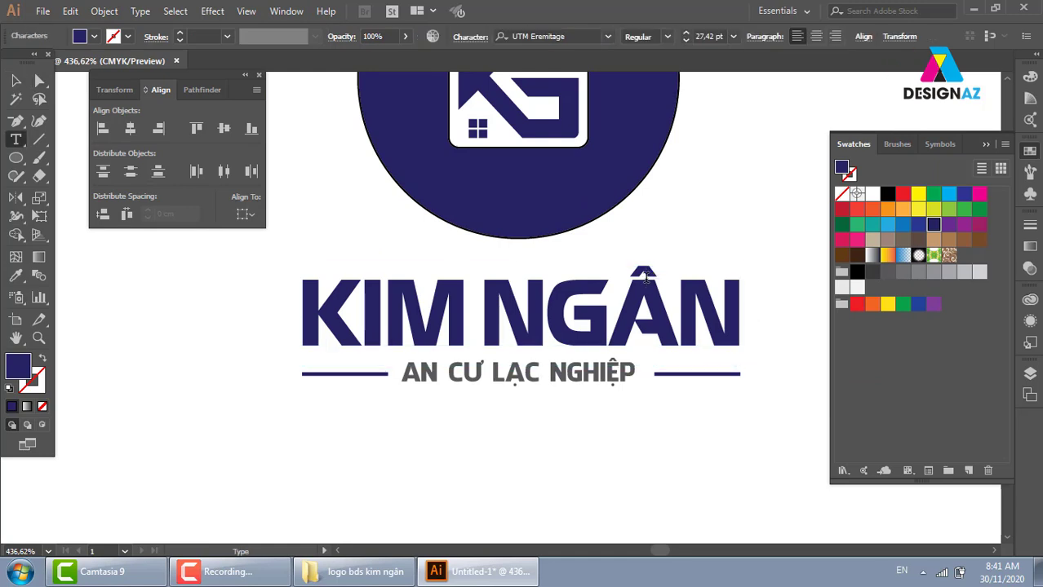
left_click_drag(635, 269, 682, 356)
key("BackSpace")
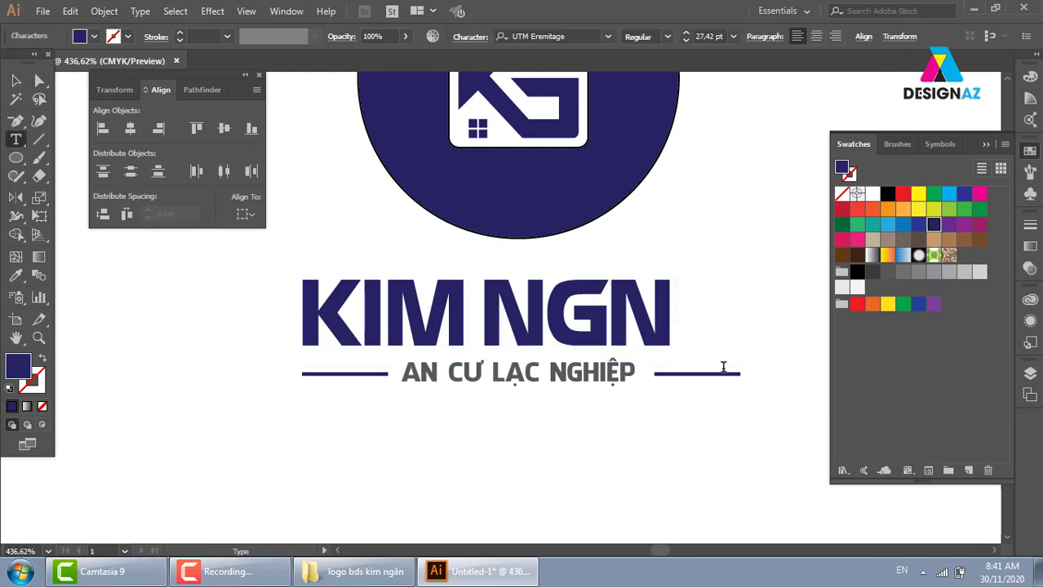
type("A")
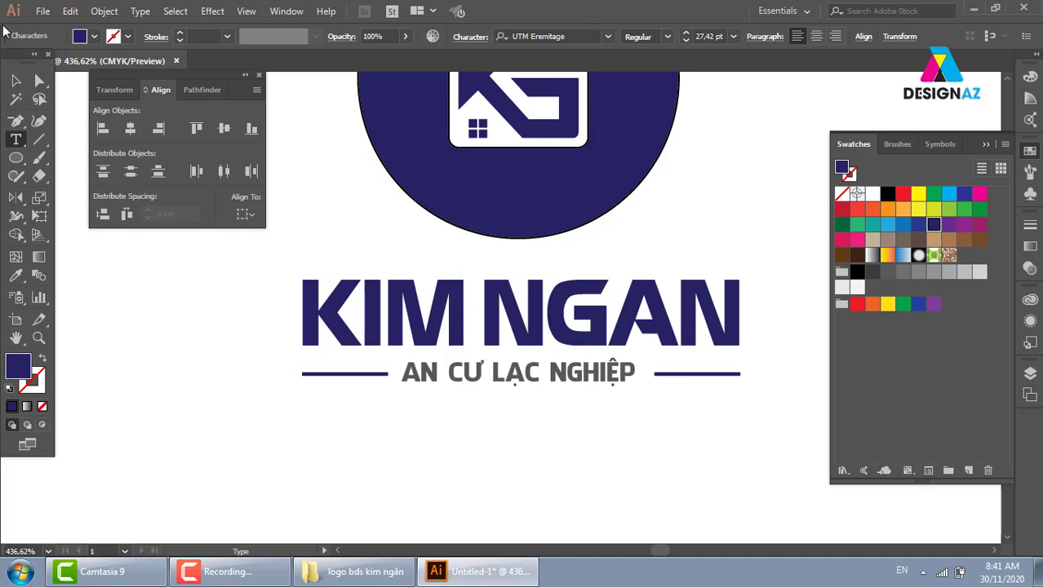
left_click(15, 81)
left_click(721, 384)
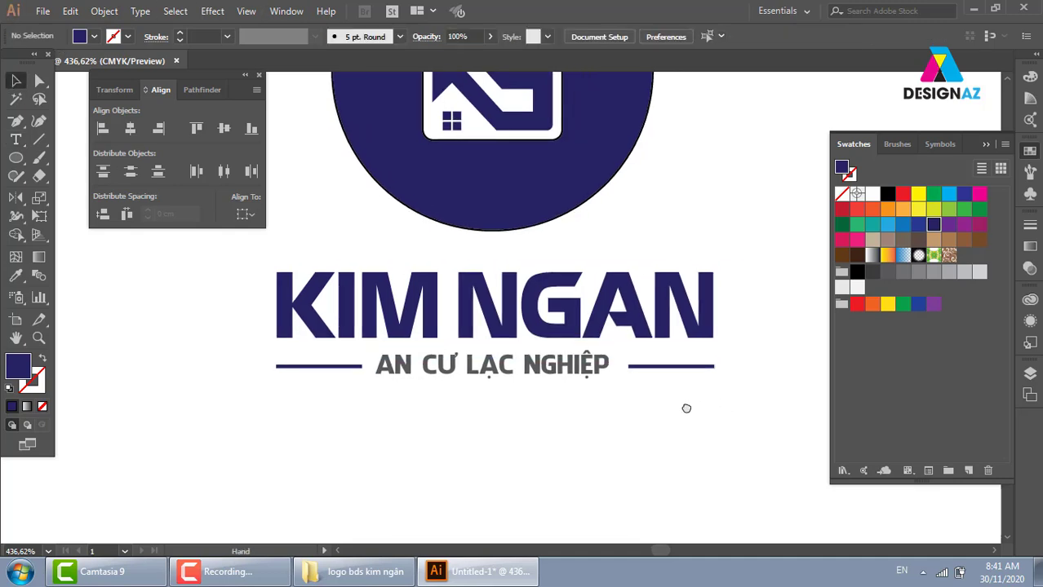
Step: Recolour the AN CƯ LẠC NGHIỆP tagline from grey to navy
left_click(533, 381)
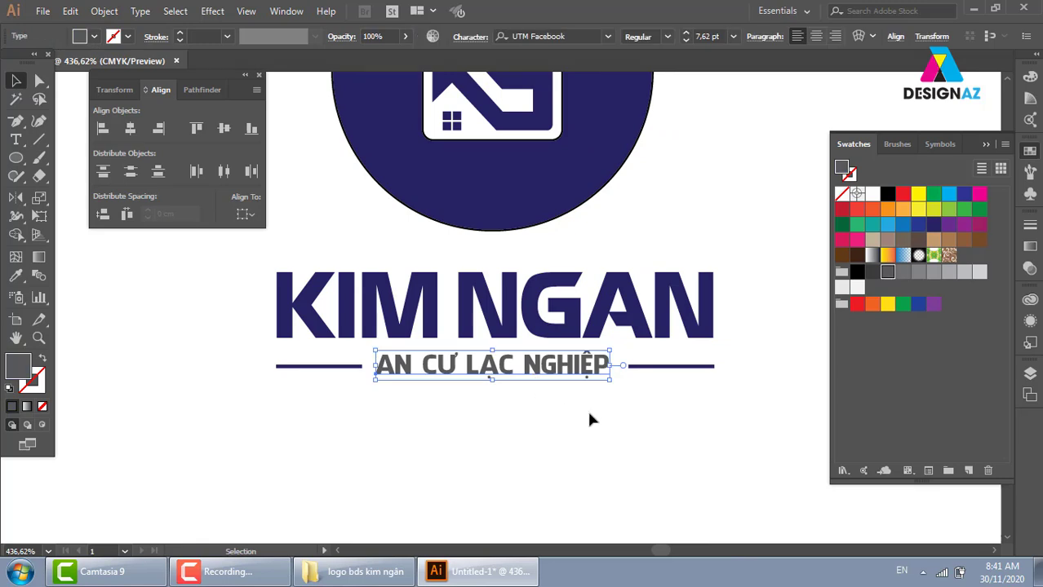
left_click(934, 225)
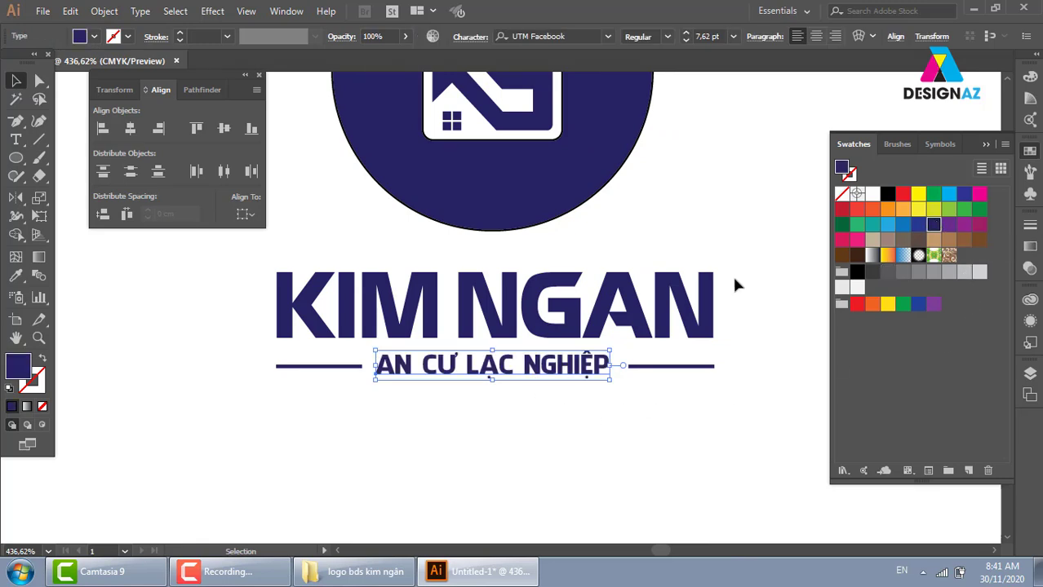
left_click(741, 306)
mouse_move(270, 391)
left_mouse_down()
mouse_move(734, 319)
mouse_move(546, 356)
left_mouse_up()
key("ctrl+minus")
key("ctrl+minus")
key("ctrl+minus")
left_click(701, 334)
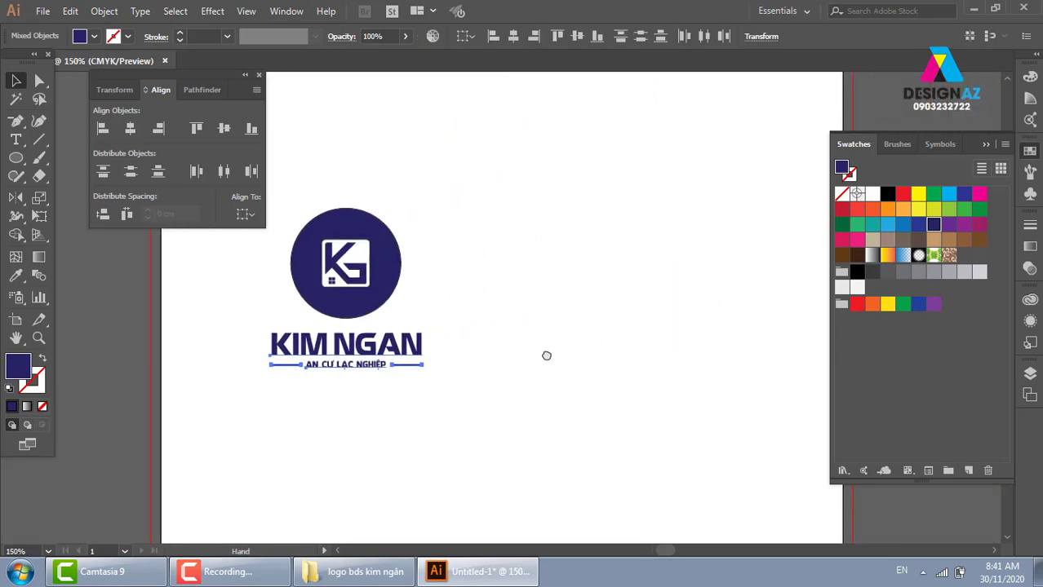
key("shift+F7")
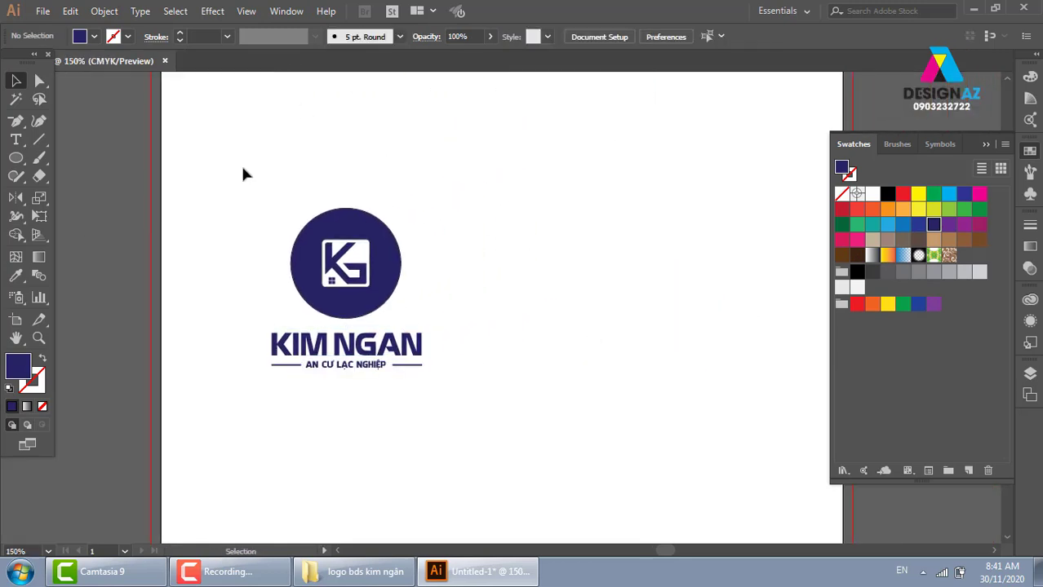
Step: Zoom in to review the finished logo, then fit the whole artboard
left_click_drag(241, 172, 520, 418)
left_click(550, 392)
key("z")
left_click_drag(184, 198, 551, 457)
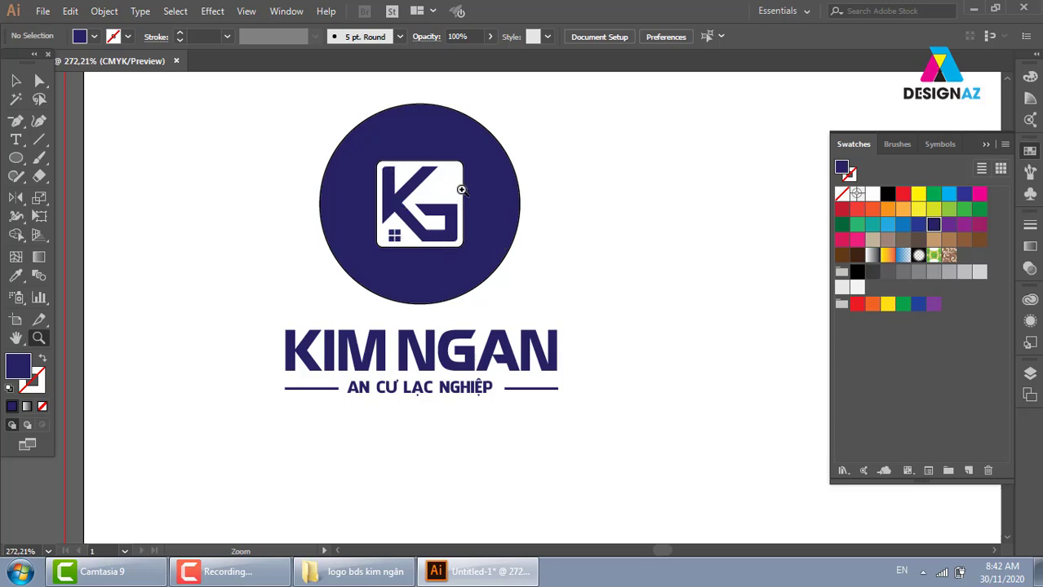
left_click(16, 80)
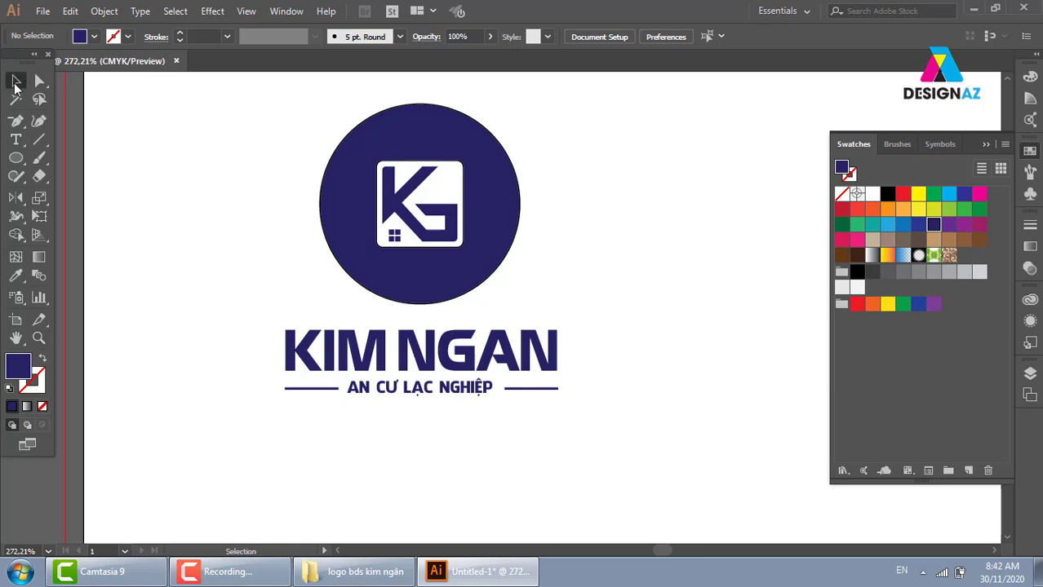
key("ctrl+1")
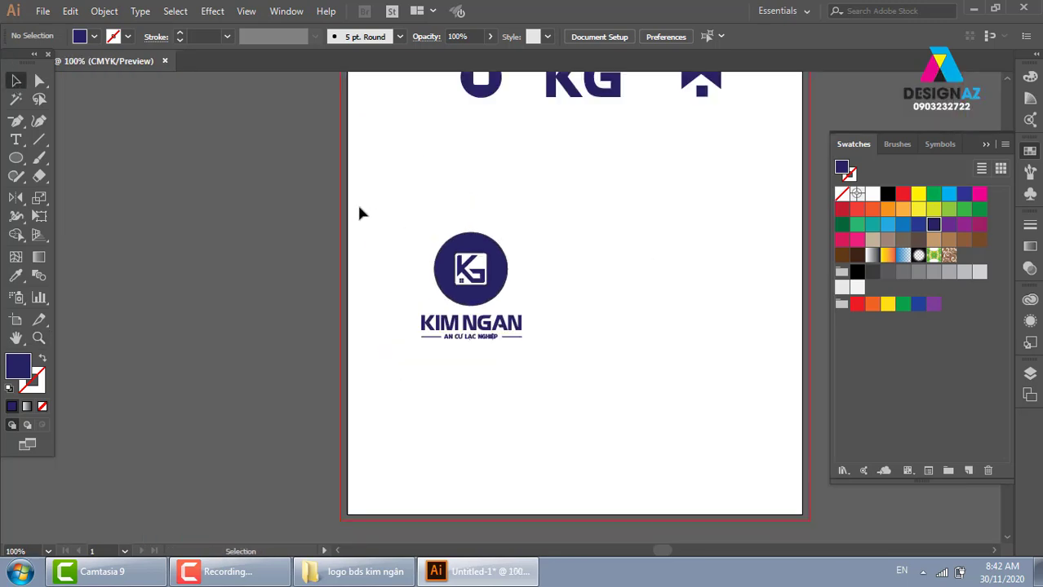
Step: Draw a square around the logo and swap fill and stroke to leave a thin navy outline
left_click_drag(360, 213, 539, 384)
left_click(626, 381)
left_click_drag(16, 158, 54, 158)
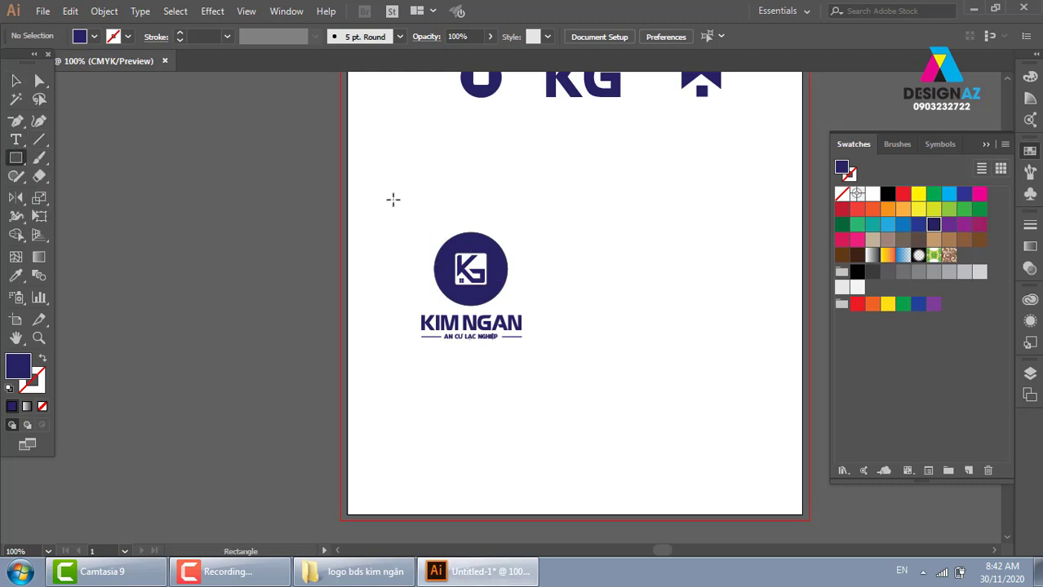
left_click_drag(392, 199, 532, 375)
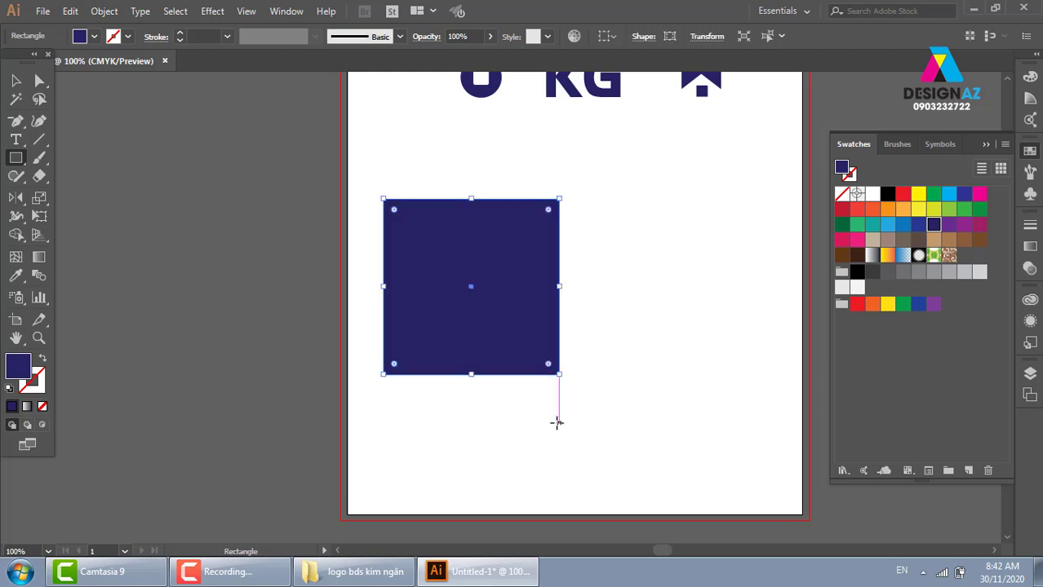
key("shift+x")
left_click(16, 80)
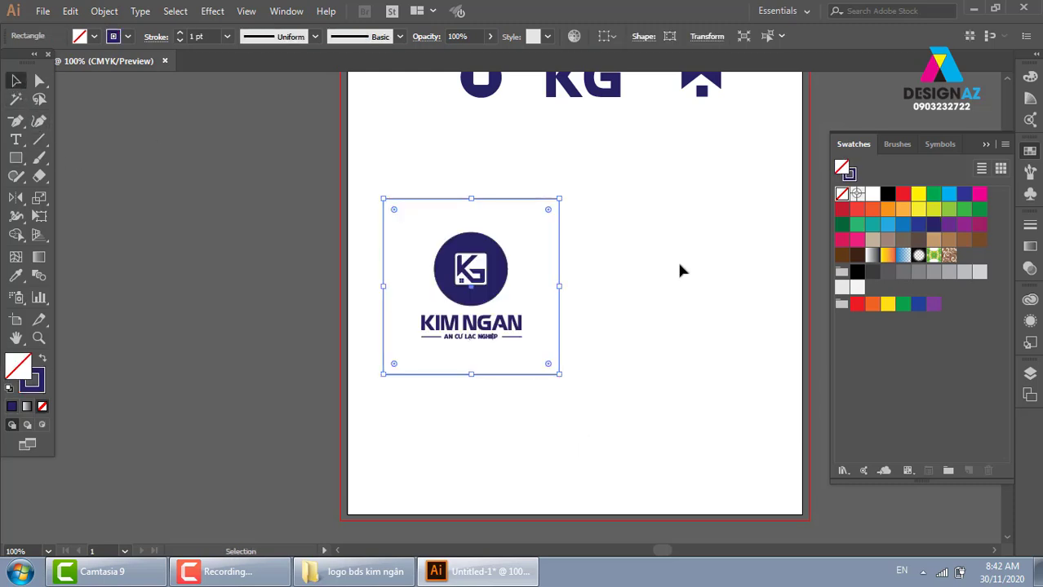
left_click(676, 260)
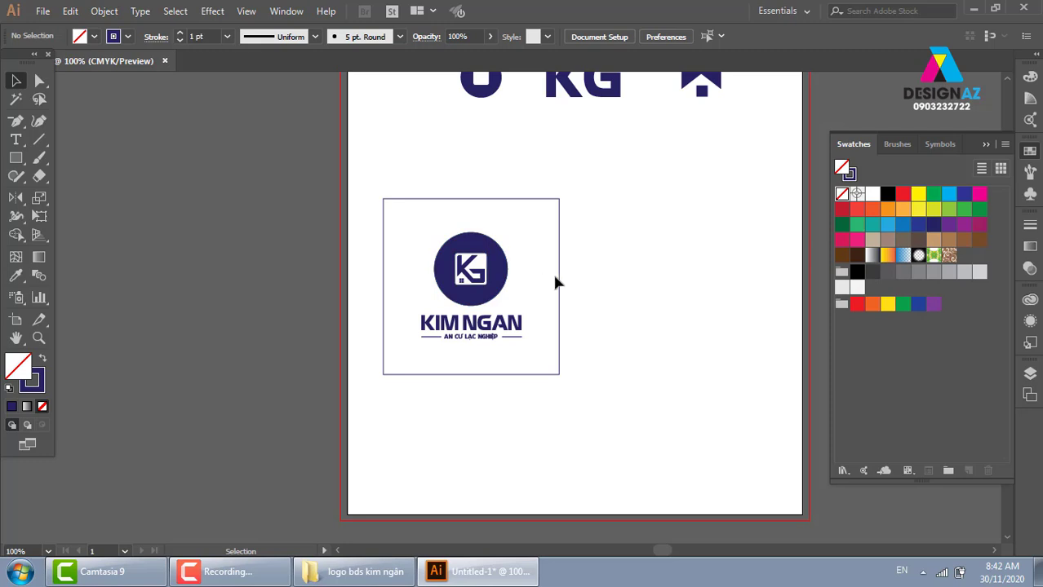
Step: Zoom in on the framed logo and select the square frame together with the logo
key("z")
mouse_move(747, 454)
left_mouse_down()
mouse_move(594, 337)
mouse_move(563, 346)
left_mouse_up()
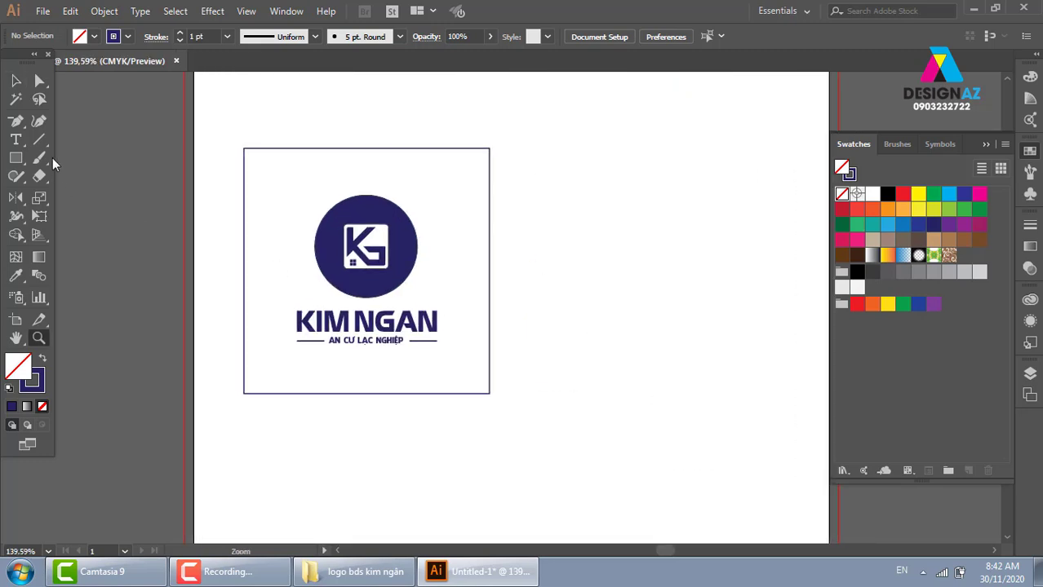
left_click(16, 81)
key("ctrl+a")
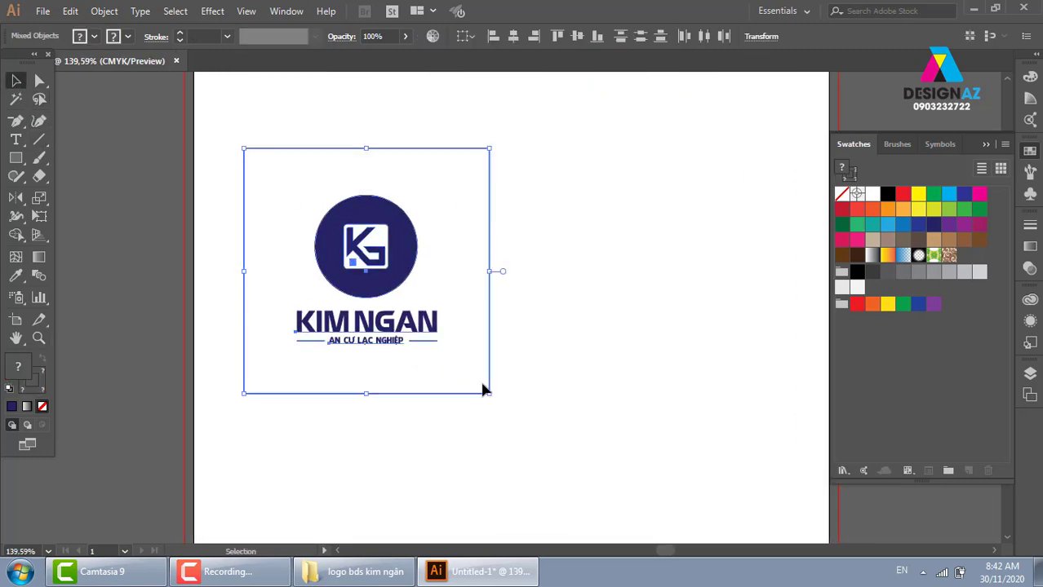
left_click(491, 323, "shift")
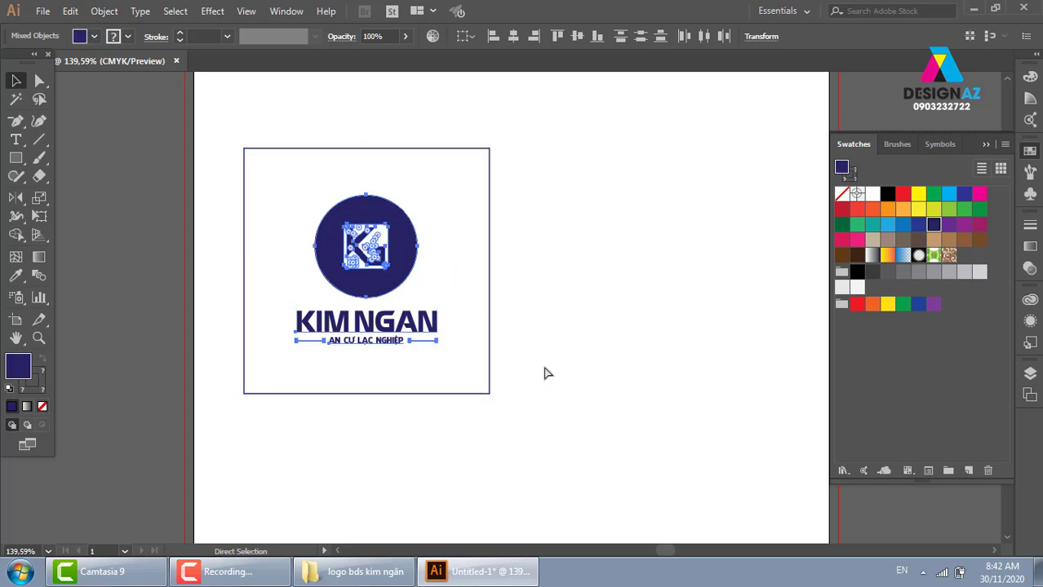
left_click(490, 296, "shift")
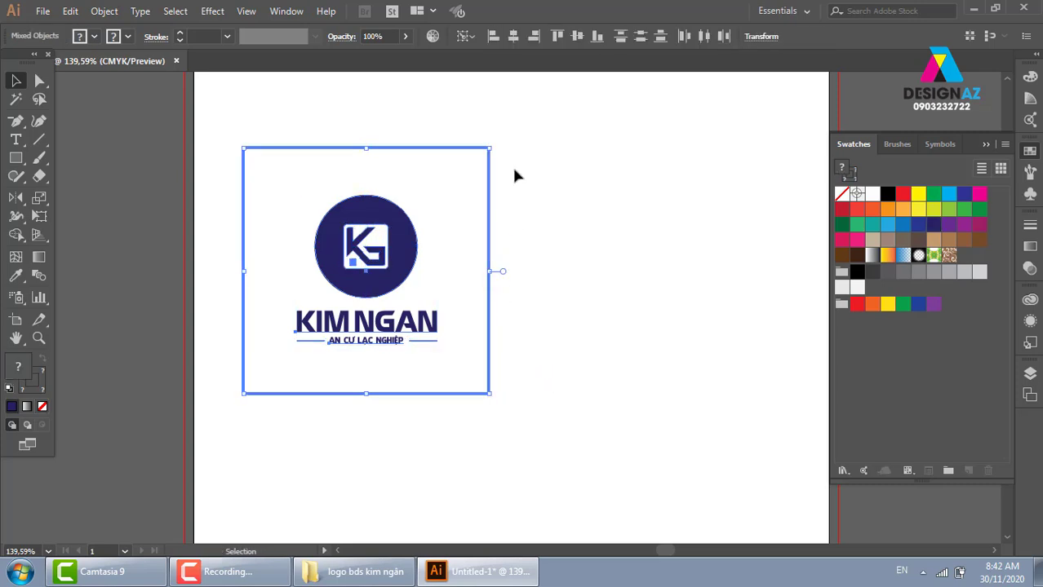
left_click(654, 367)
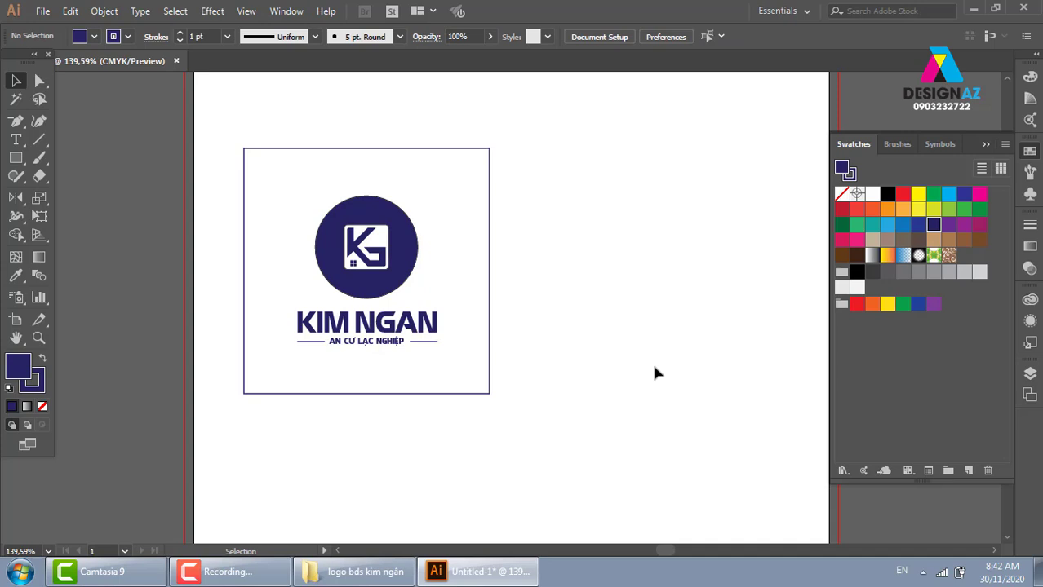
left_click_drag(583, 118, 395, 416)
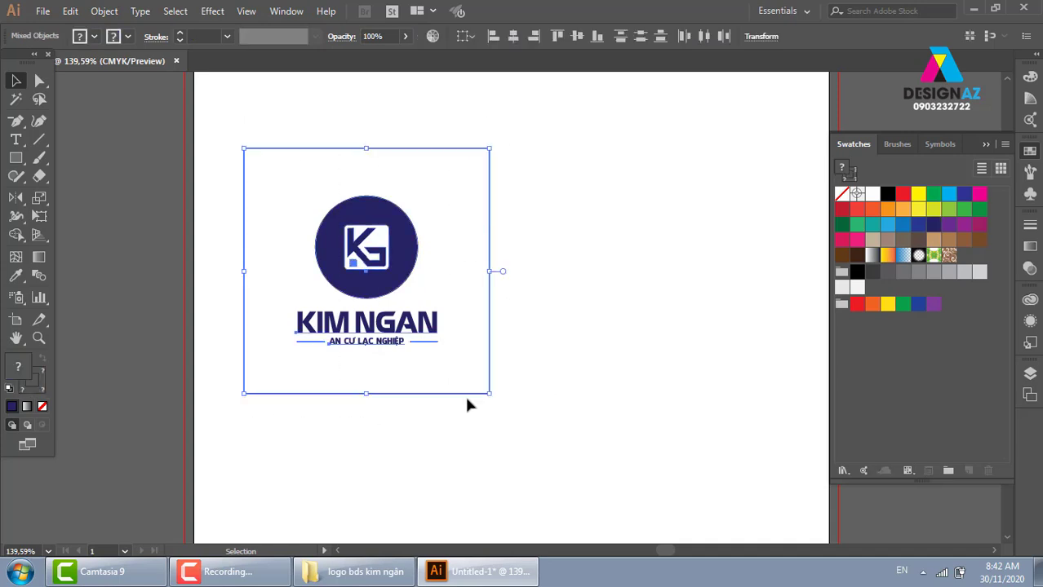
Step: Scale the framed logo down and Alt+Shift-drag a copy to the right of the original
left_click_drag(490, 395, 378, 283)
left_click(505, 277)
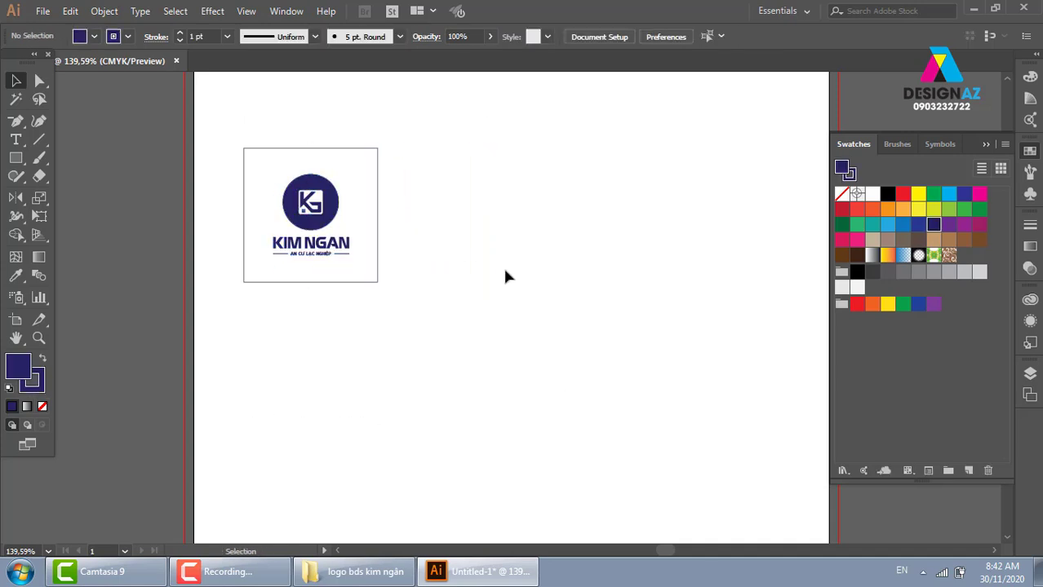
left_click_drag(216, 115, 428, 318)
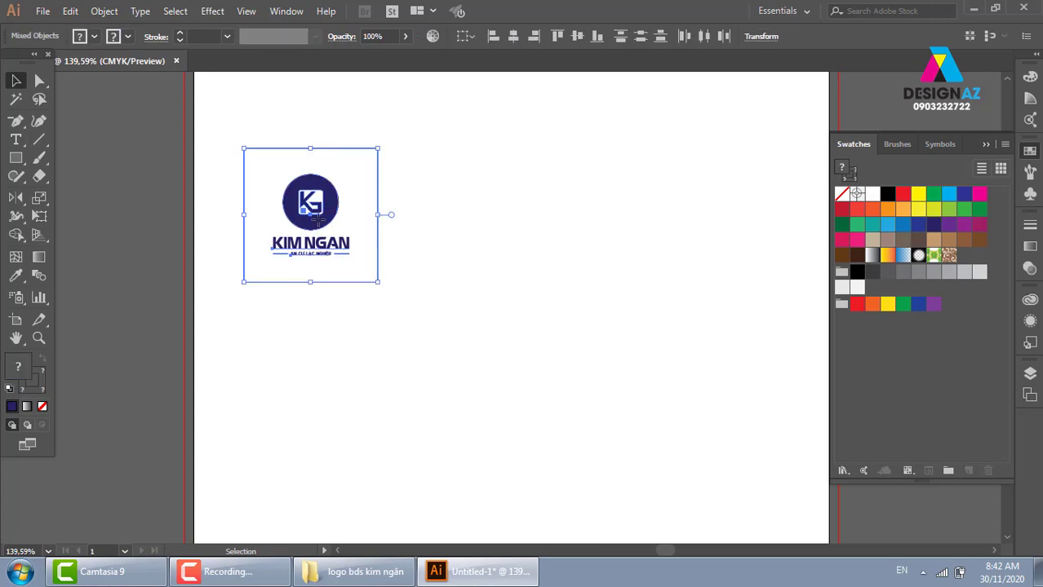
mouse_move(309, 245)
left_mouse_down()
mouse_move(479, 245)
mouse_move(465, 245)
left_mouse_up()
Step: Zoom in on both logos and marquee-select the right copy with its frame
left_click(572, 275)
key("z")
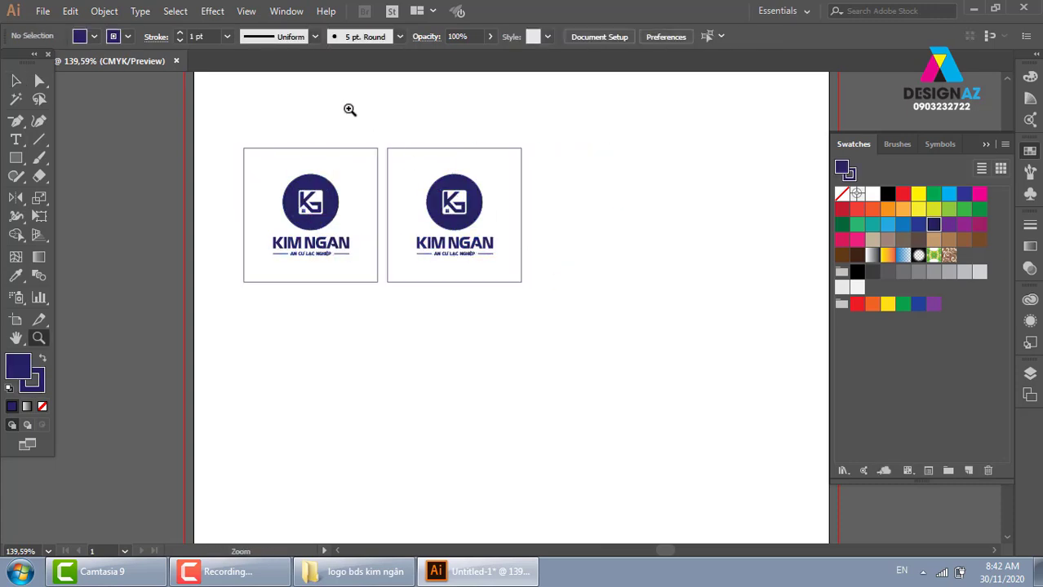
left_click_drag(349, 110, 634, 417)
left_click(16, 79)
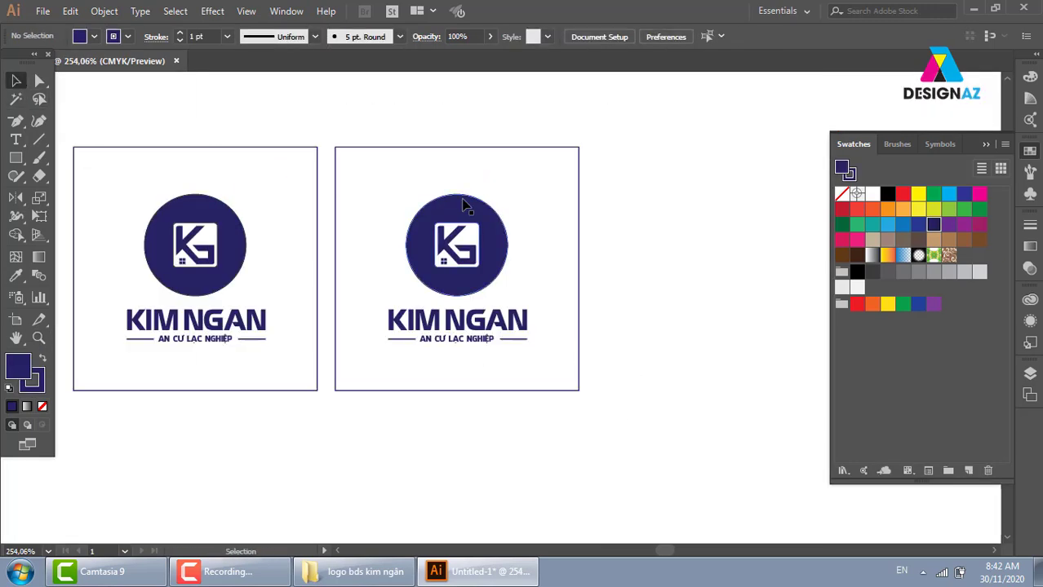
left_click_drag(403, 111, 540, 434)
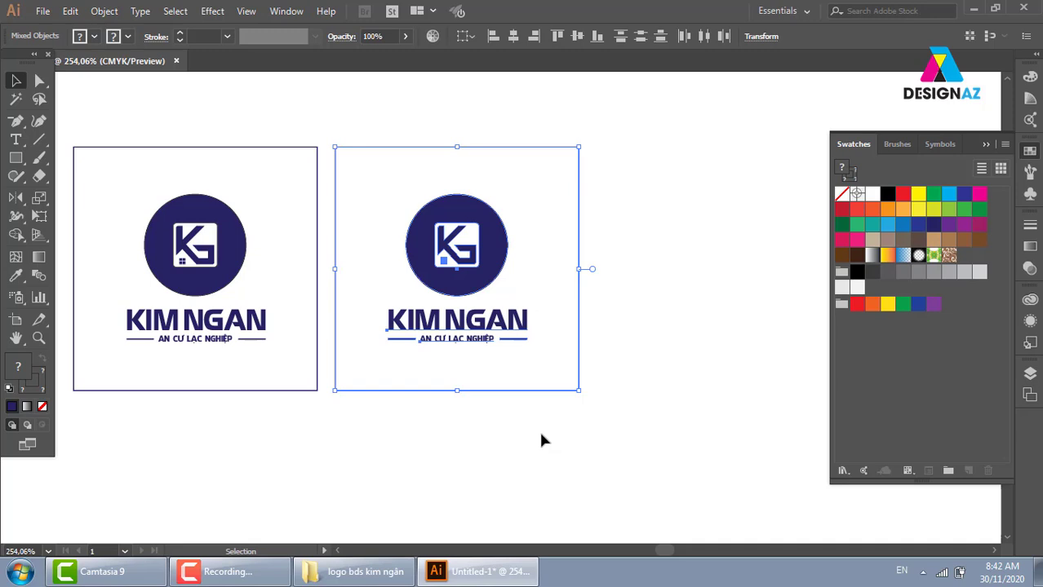
left_click_drag(368, 115, 701, 533)
Step: Convert the right logo to grayscale with Edit Colors so it turns black
left_click(70, 10)
mouse_move(105, 283)
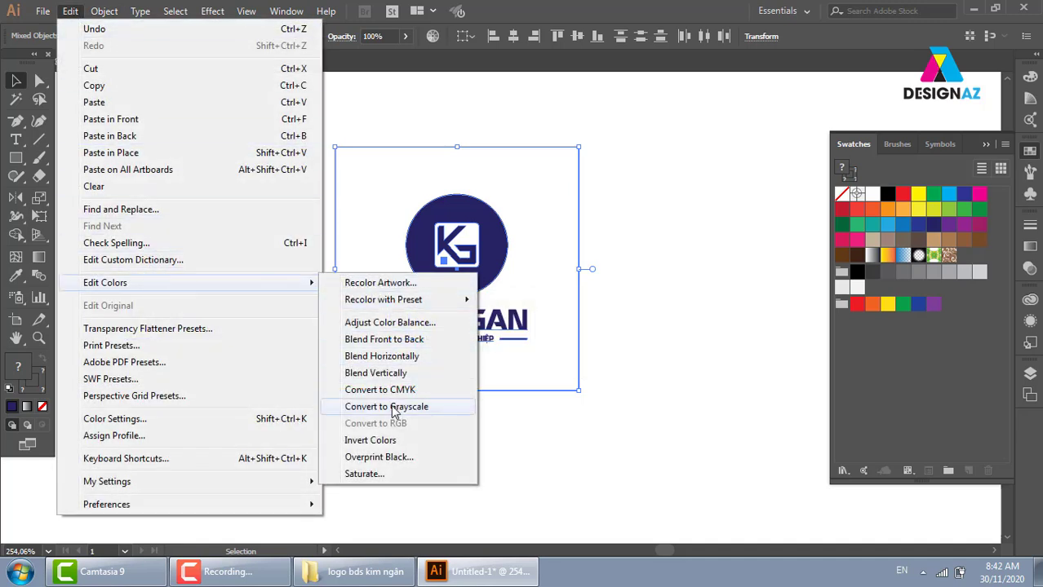
left_click(398, 407)
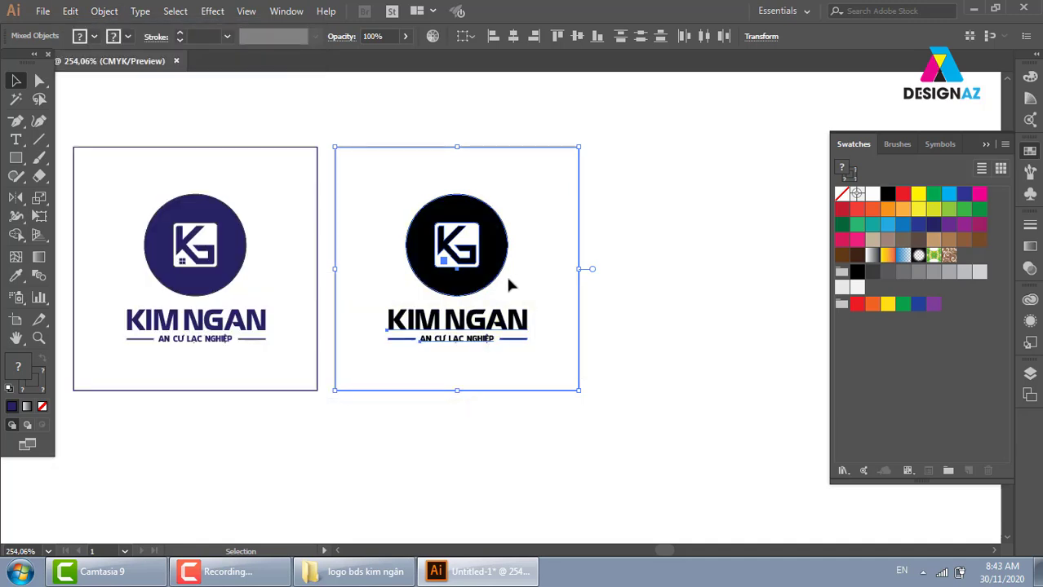
left_click(616, 285)
Step: Alt-drag a copy of the black framed logo to a third position on the right
left_click_drag(669, 277, 545, 286)
left_click_drag(530, 124, 227, 465)
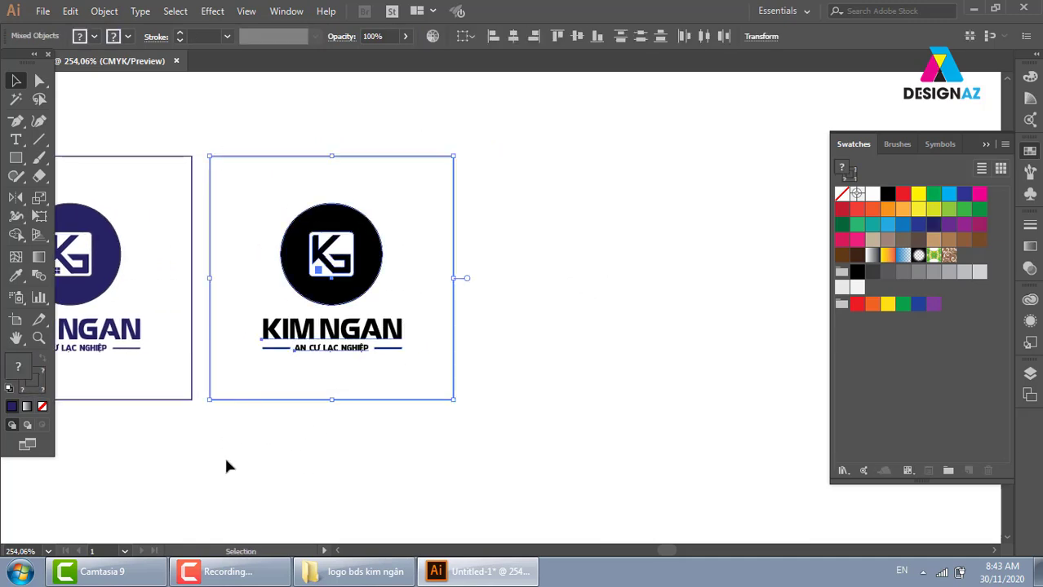
left_click_drag(211, 335, 469, 332)
left_click(711, 290)
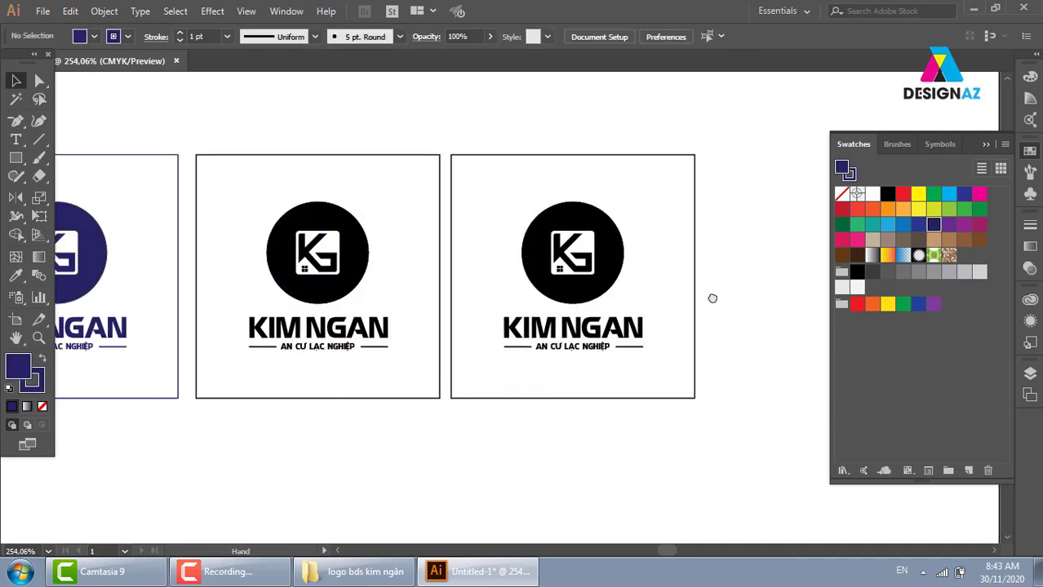
Step: Fill the third copy's square solid black and make its logo white
left_click(671, 265)
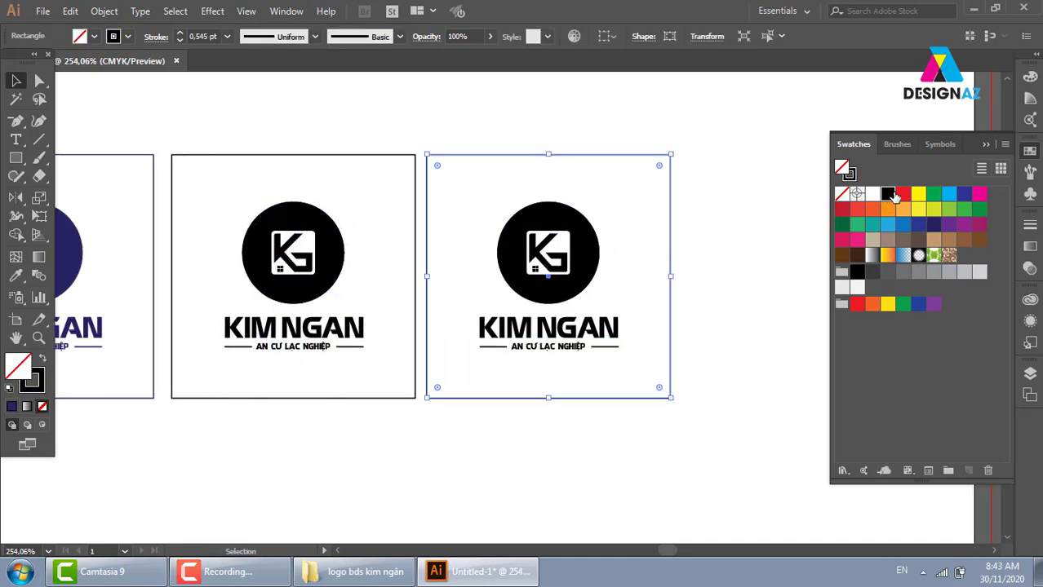
left_click(888, 193)
left_click_drag(736, 179, 452, 393)
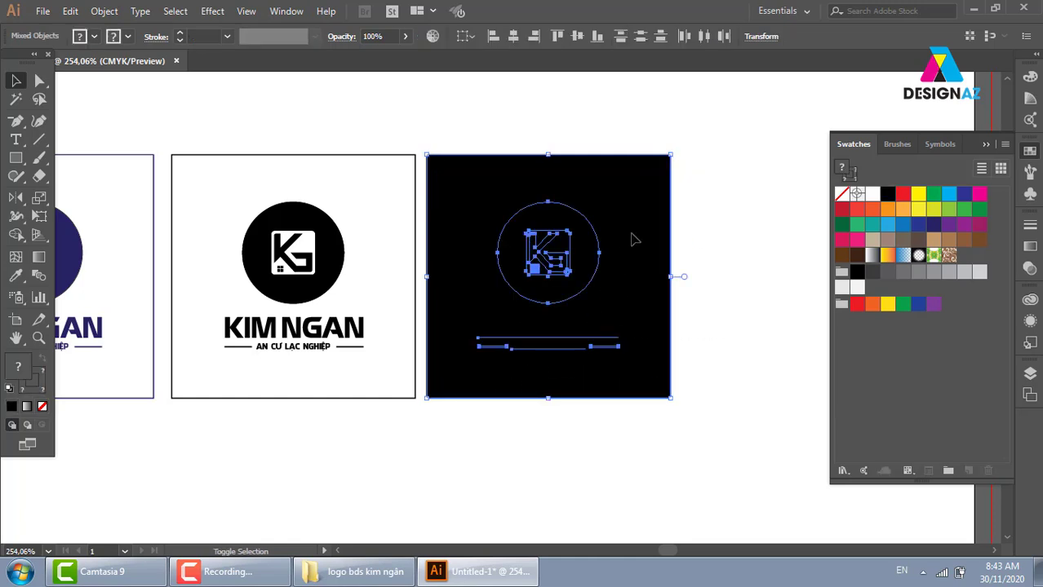
left_click(633, 237, "shift")
left_click(873, 194)
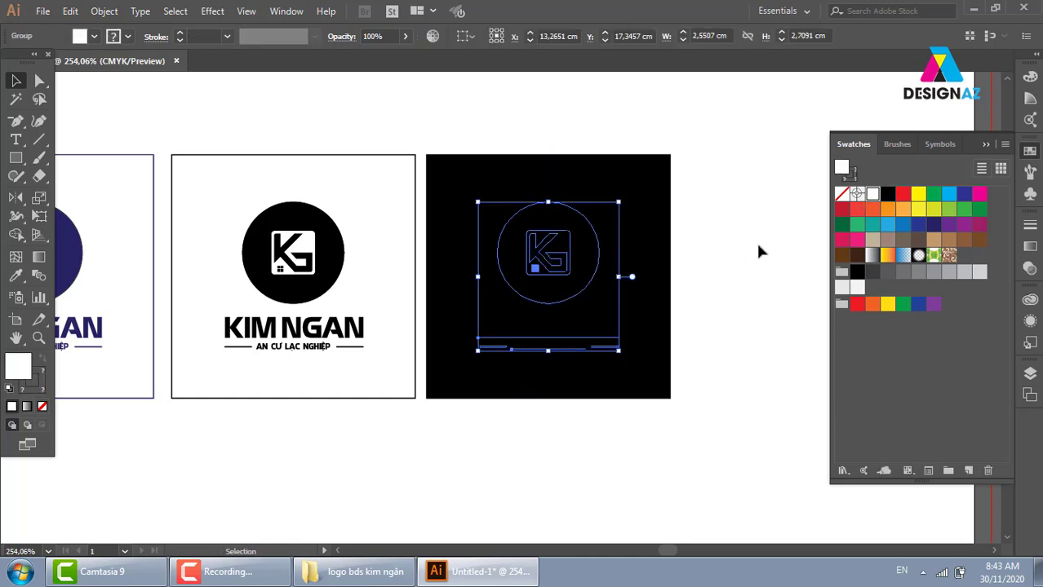
left_click(782, 373)
left_click_drag(770, 408, 790, 387)
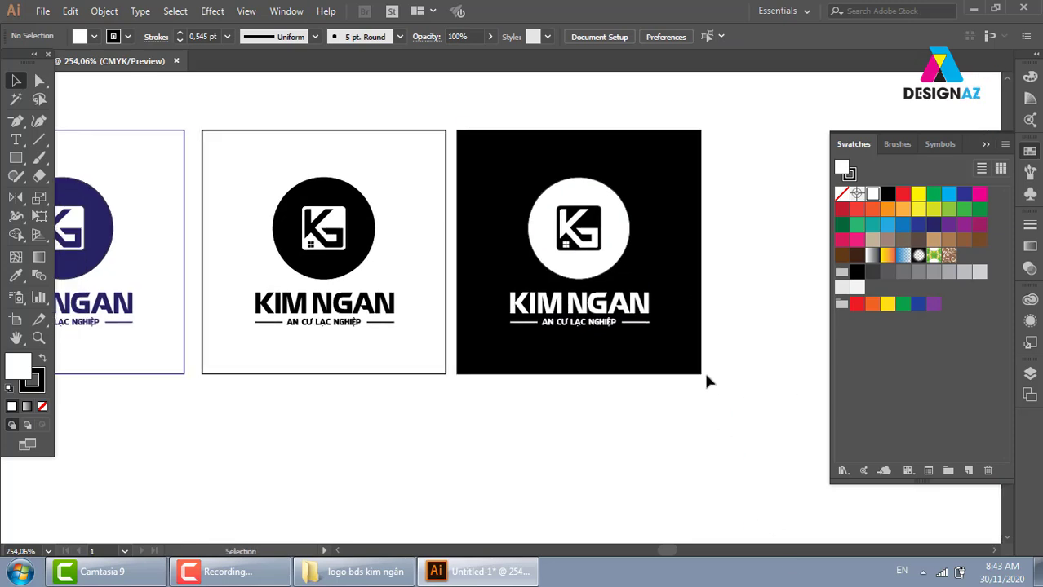
left_click(698, 363)
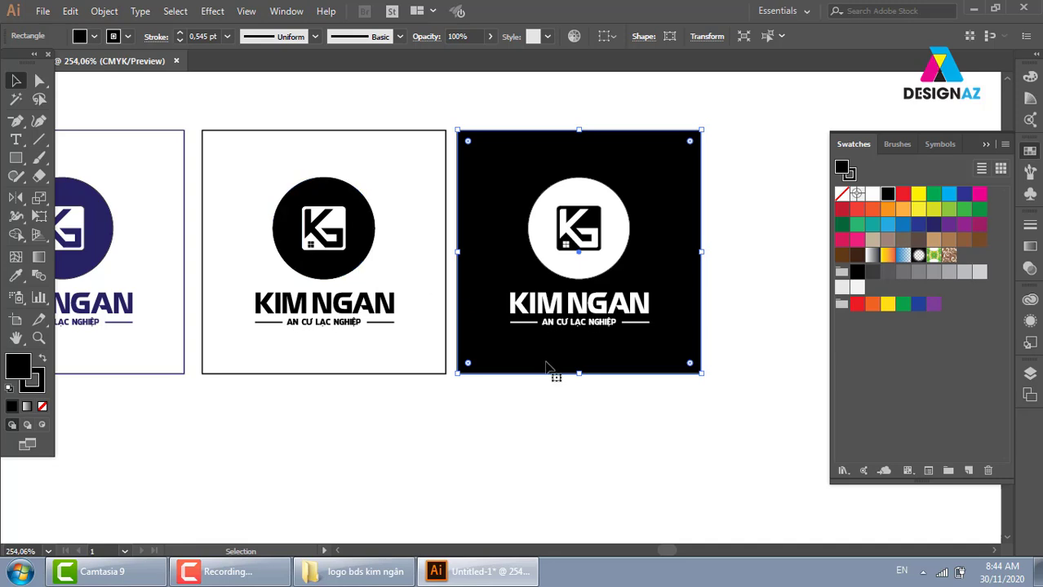
Step: Alt+Shift-drag a copy of the first navy logo to the row's right end, then zoom in
key("ctrl+minus")
key("ctrl+minus")
key("ctrl+minus")
left_click_drag(577, 236, 467, 416)
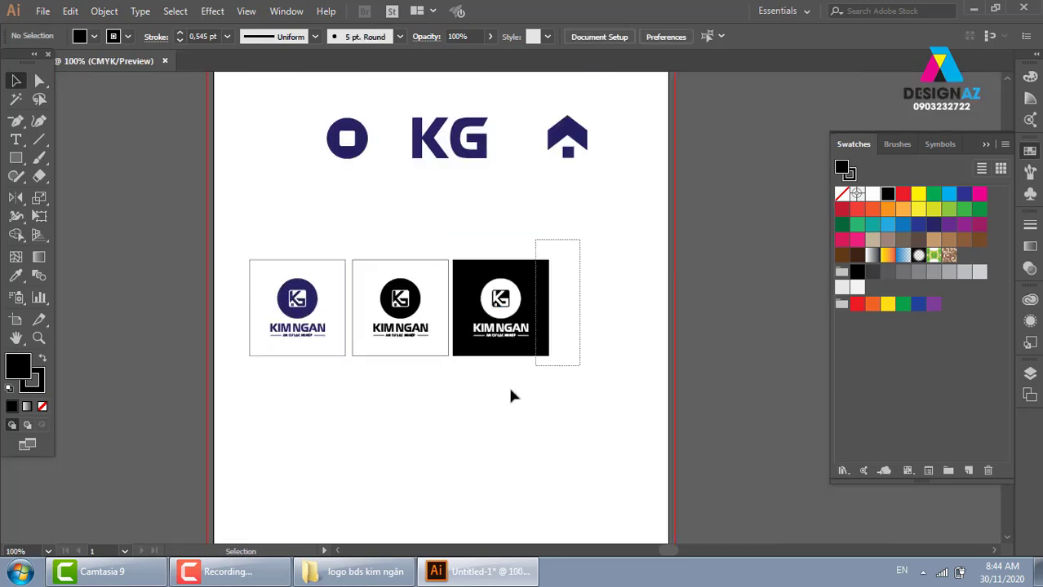
left_click_drag(222, 242, 308, 369)
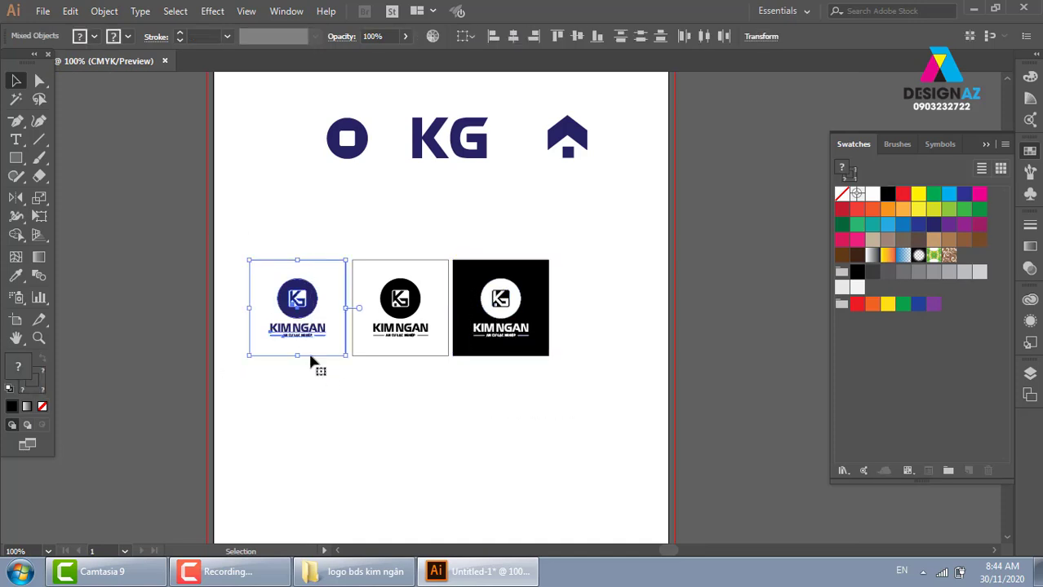
left_click_drag(296, 331, 562, 332)
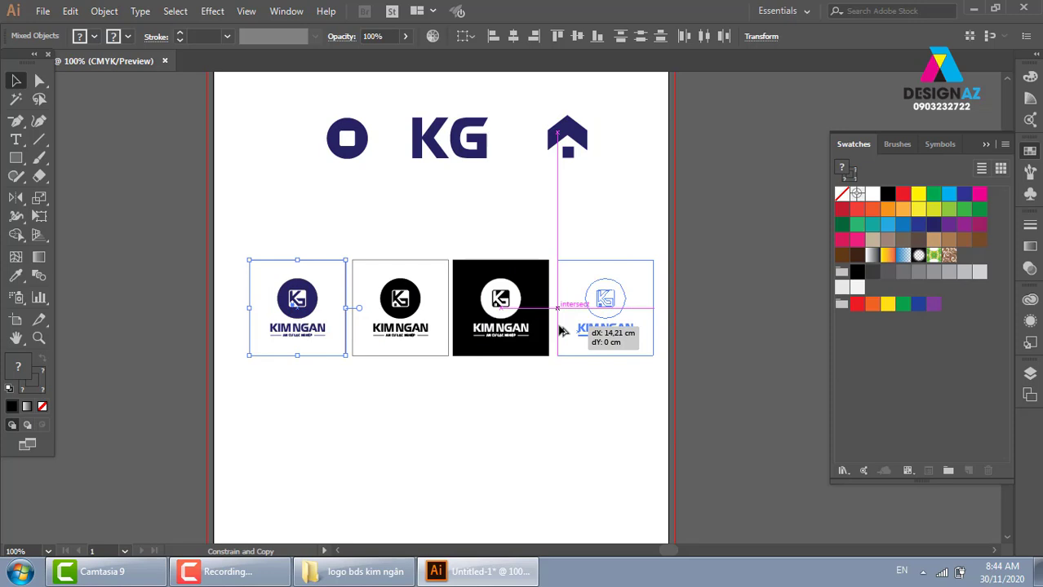
left_click_drag(562, 332, 562, 332)
left_click(670, 284)
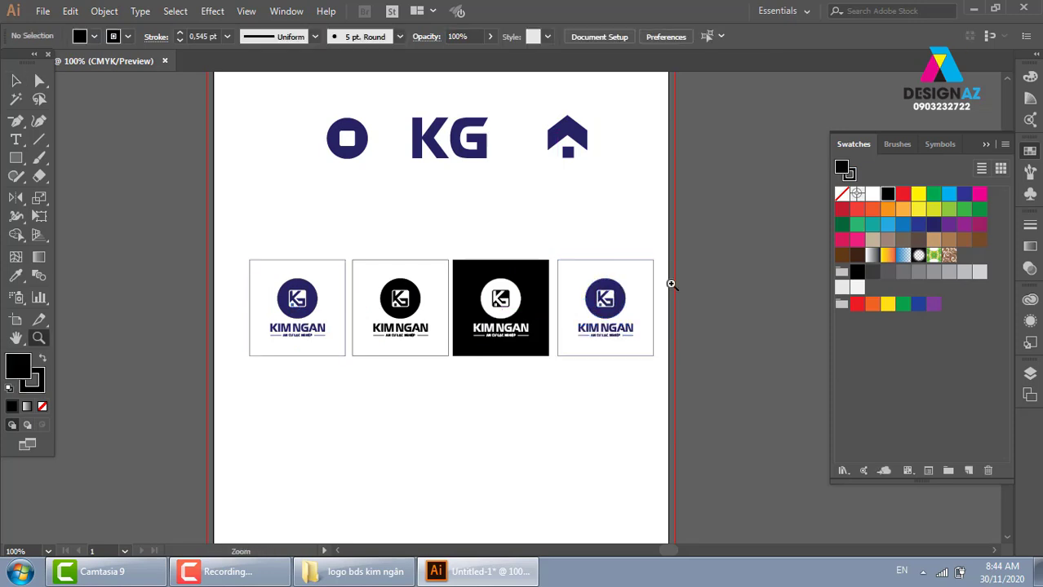
key("z")
left_click_drag(531, 232, 726, 450)
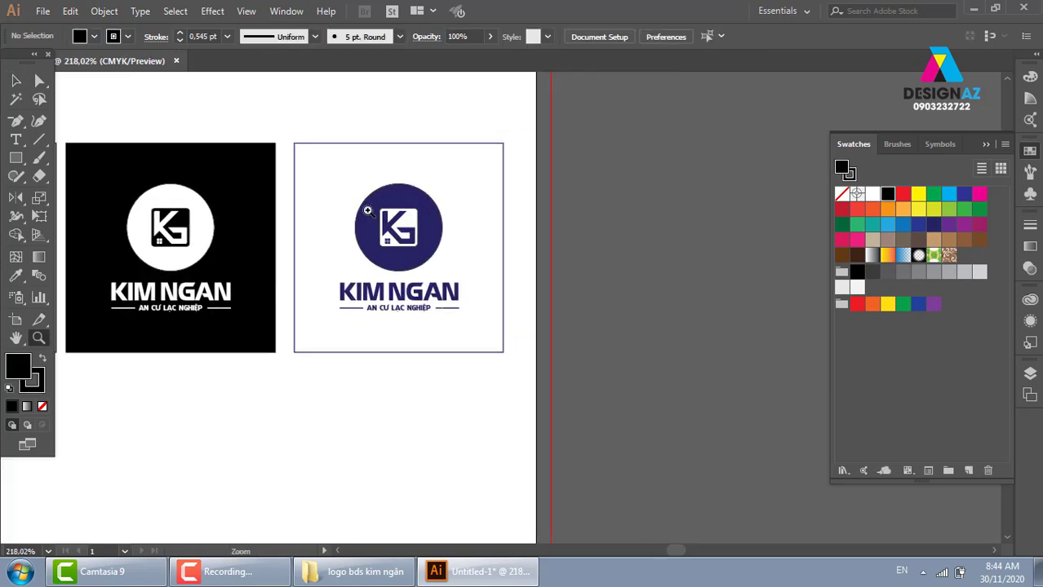
left_click(15, 81)
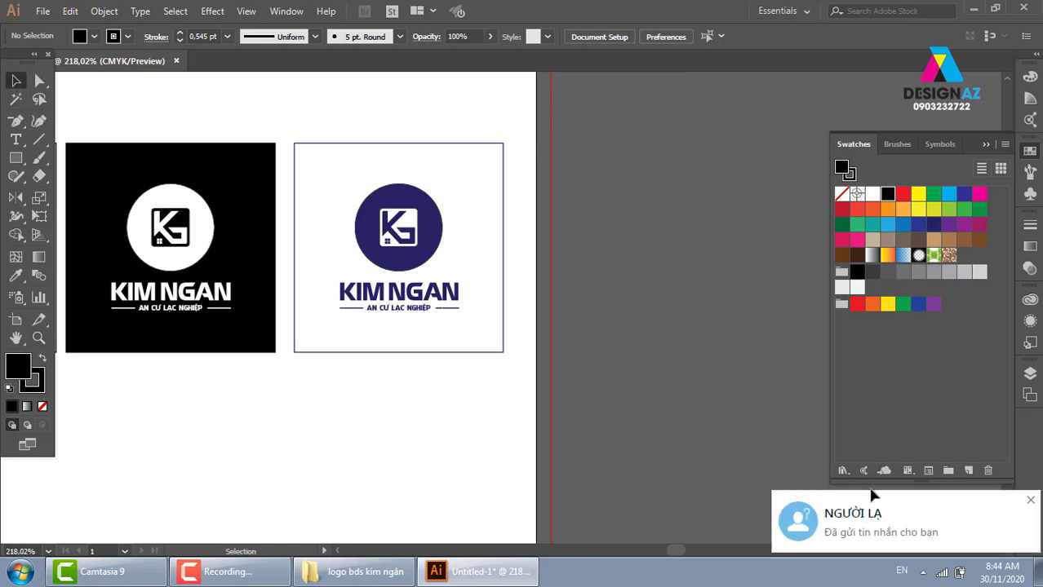
Step: Disable the Wireless Network Connection through Change adapter settings and close the window
left_click(942, 573)
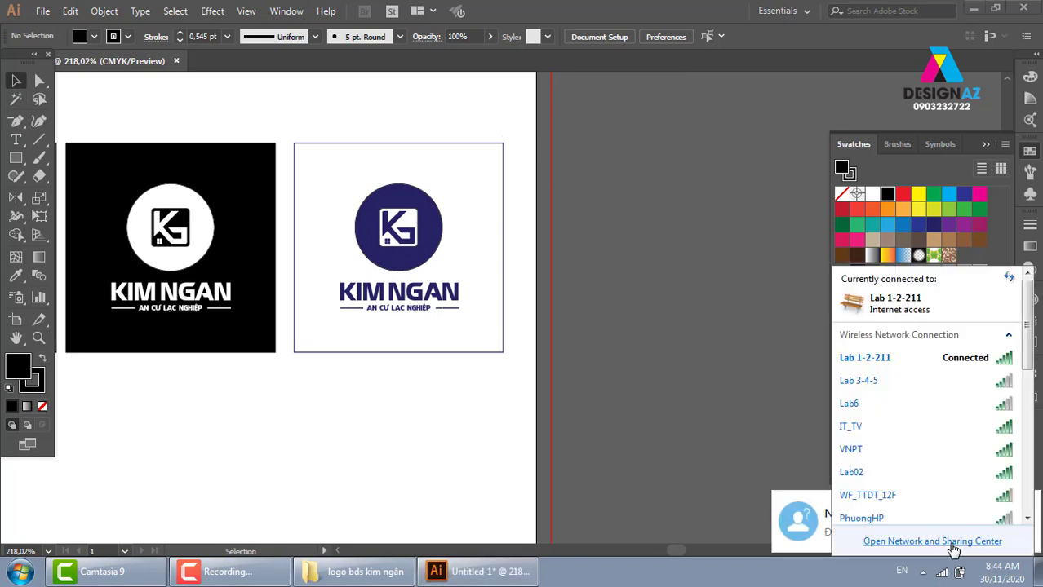
left_click(889, 548)
left_click(263, 176)
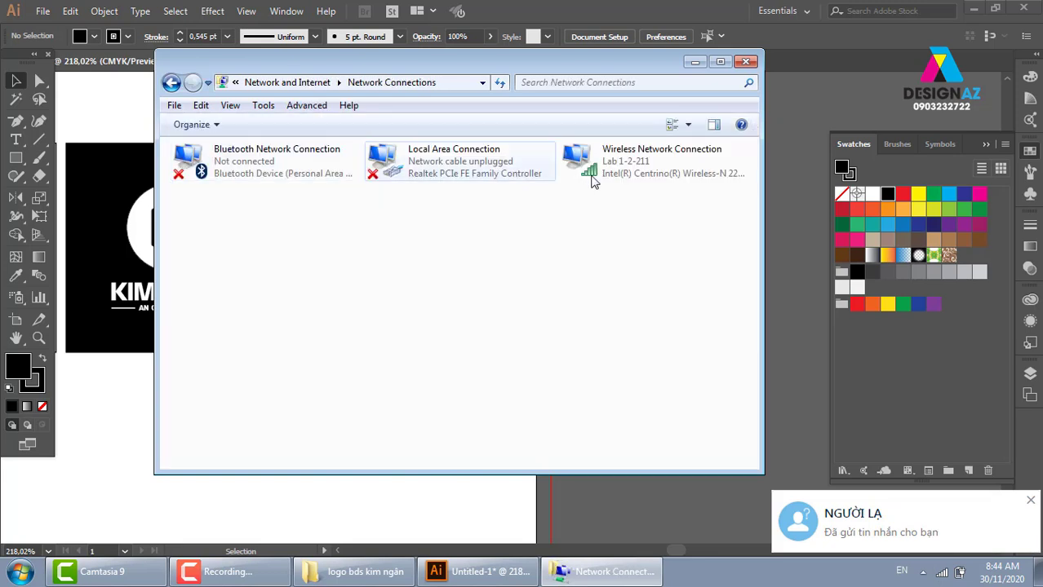
right_click(618, 173)
left_click(653, 178)
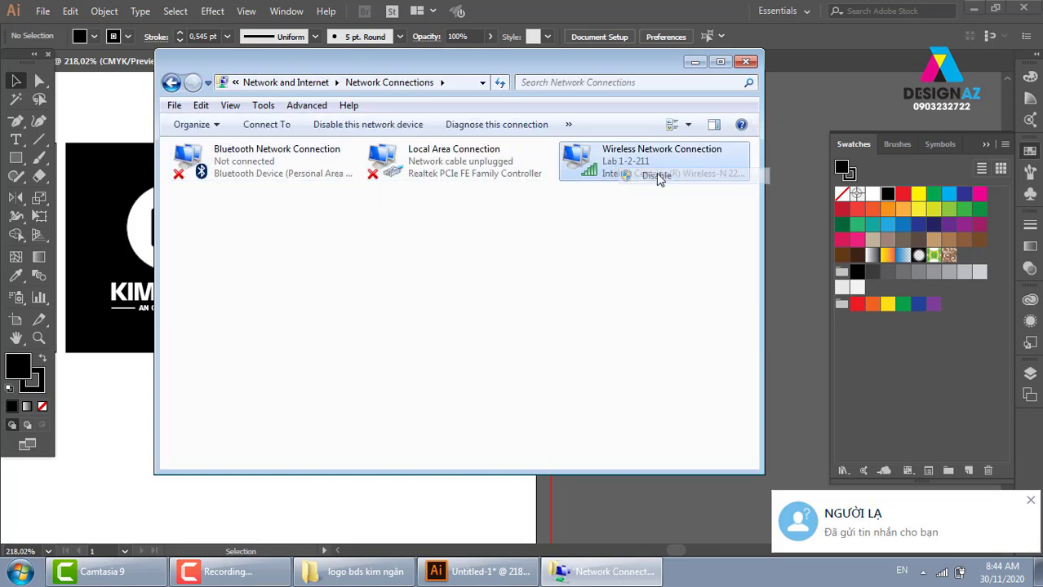
left_click(745, 62)
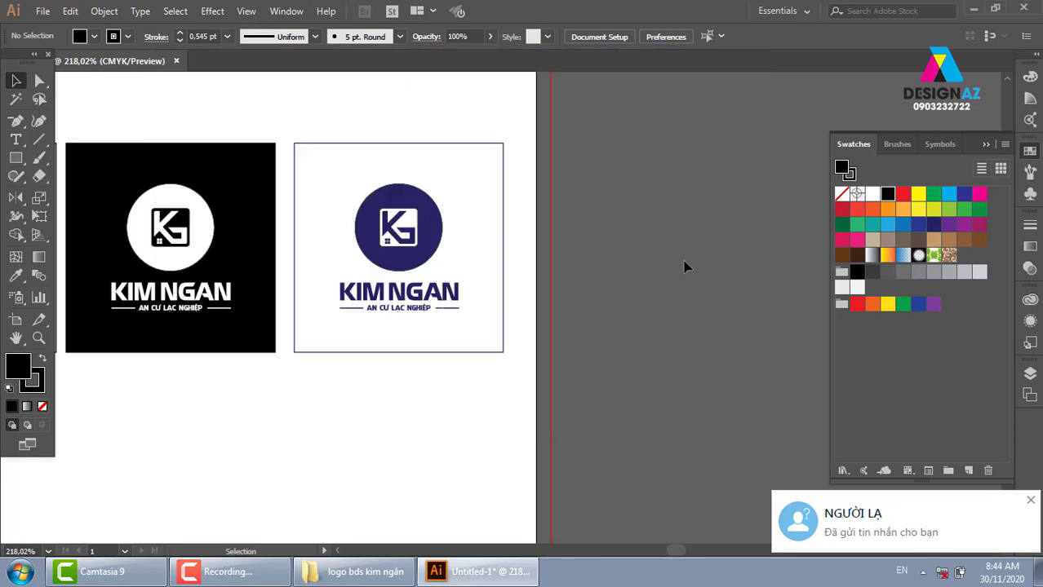
Step: Give the fourth logo's frame square a gradient fill with a very dark navy end stop
left_click(504, 277)
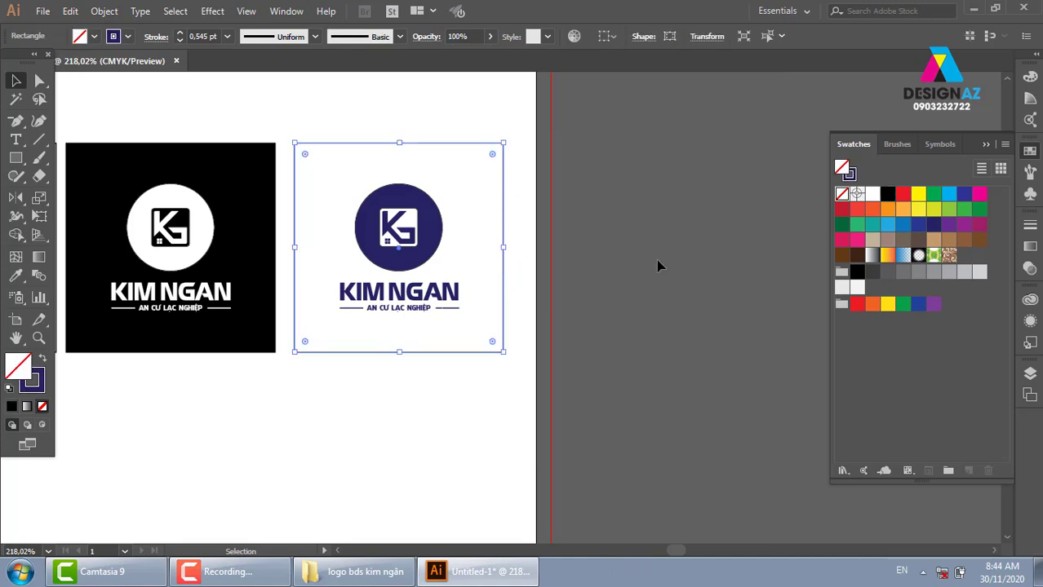
left_click(872, 255)
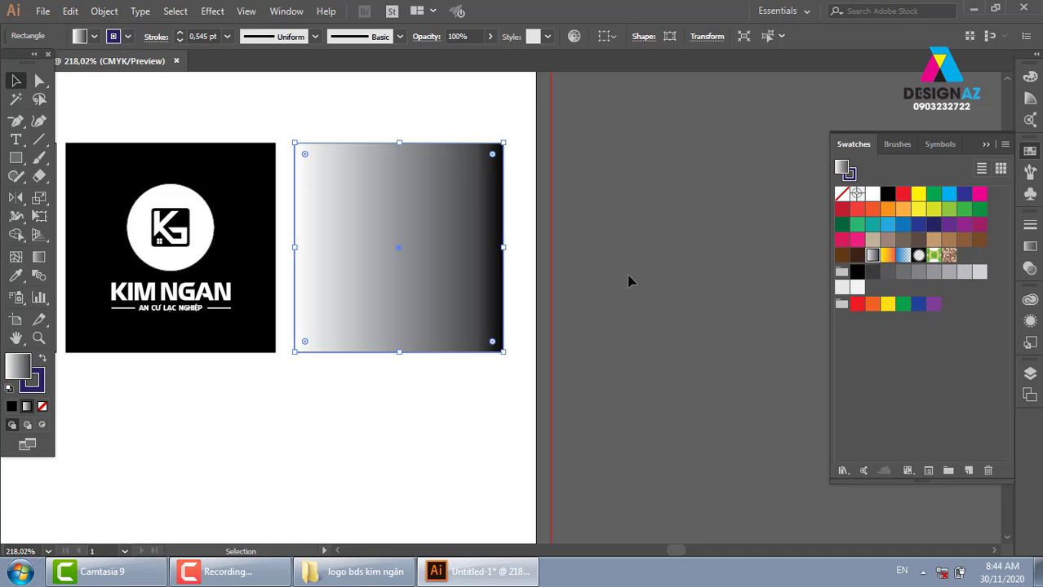
left_click(626, 280)
left_click(454, 255)
left_click(1030, 247)
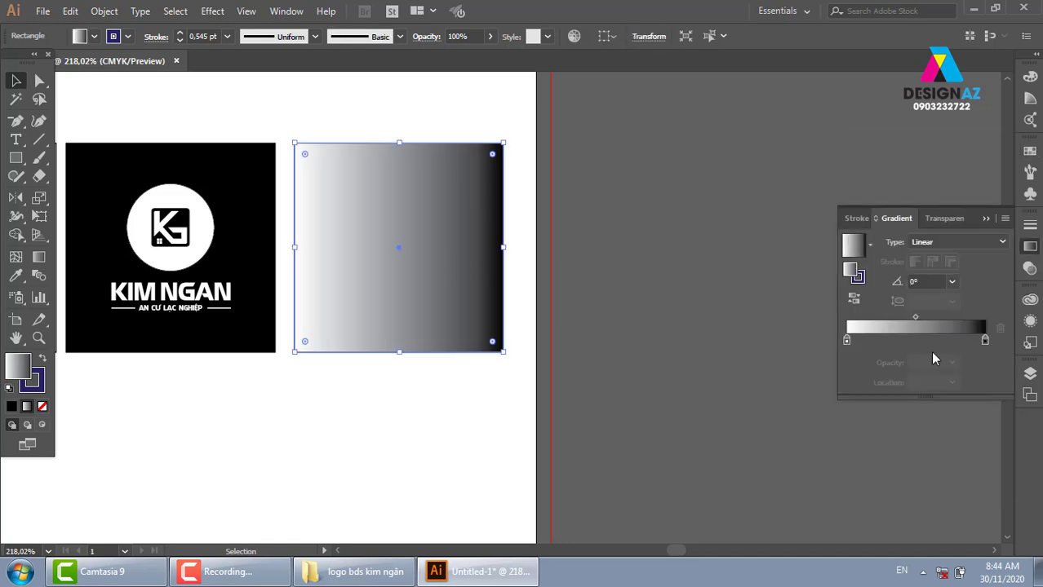
left_click(985, 343)
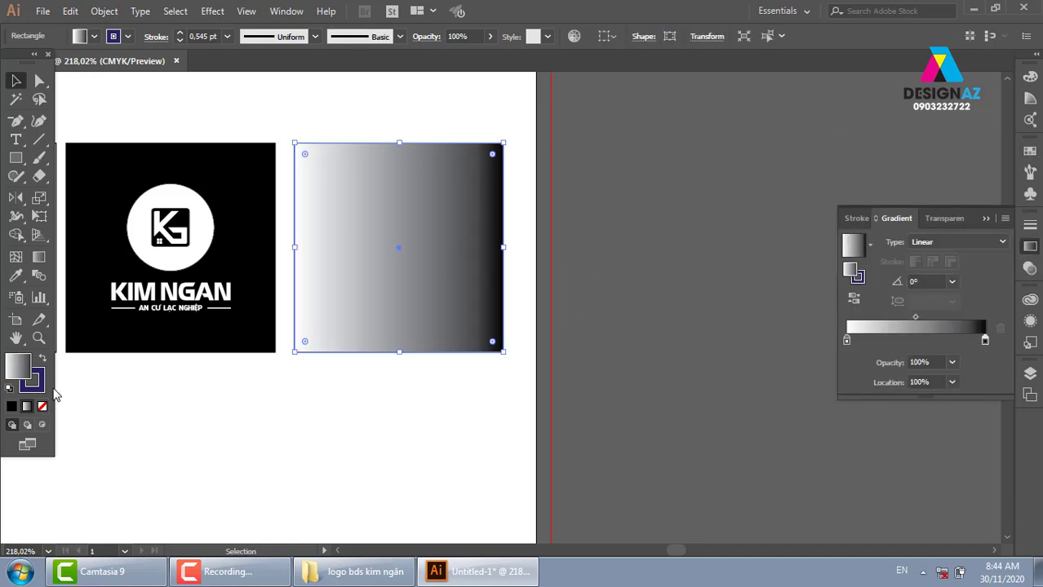
double_click(23, 369)
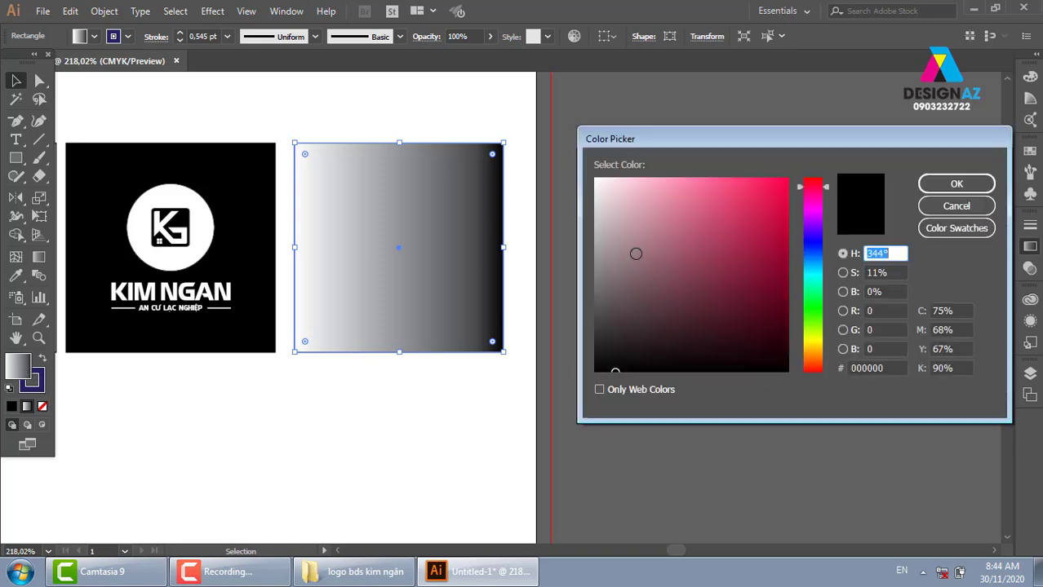
mouse_move(816, 272)
left_mouse_down()
mouse_move(813, 264)
mouse_move(820, 270)
left_mouse_up()
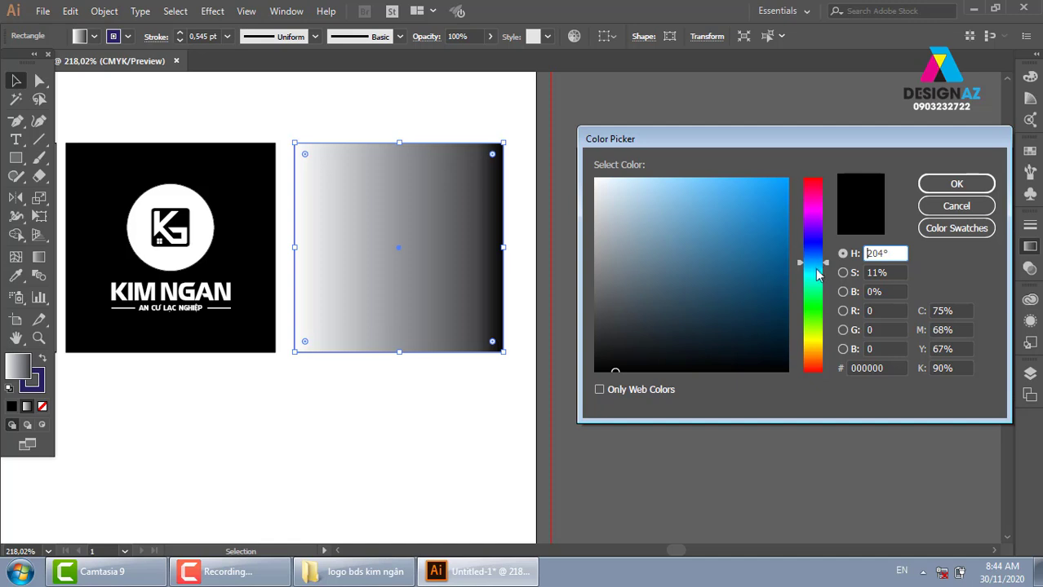
left_click_drag(782, 333, 800, 345)
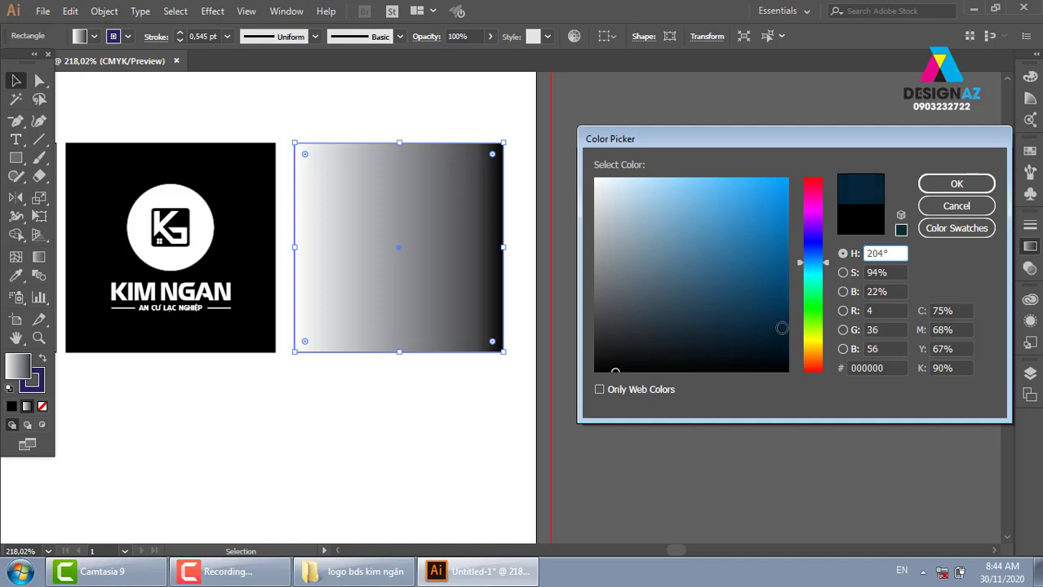
left_click(946, 186)
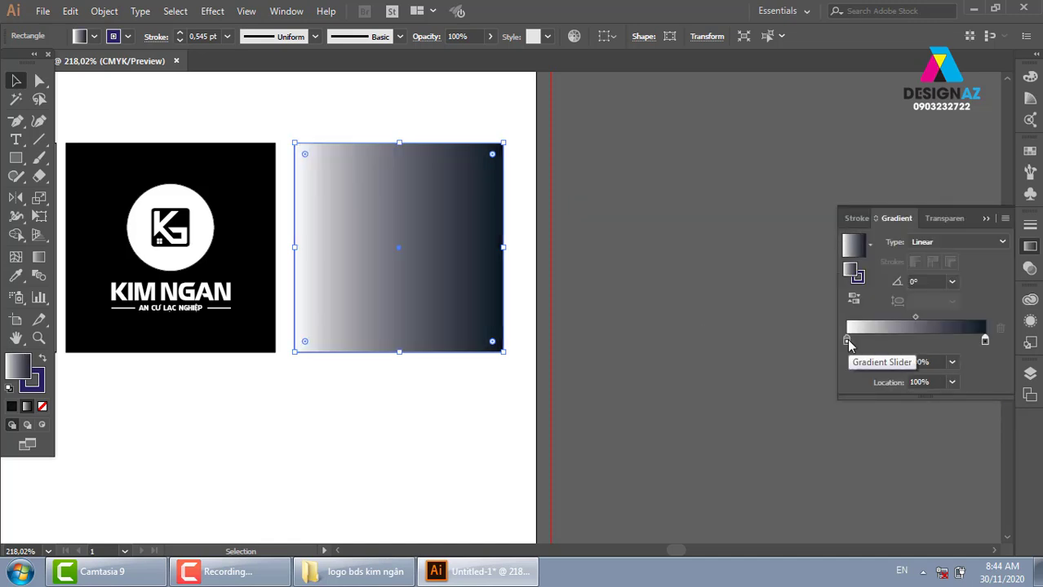
Step: Make the left gradient stop navy and set the gradient type to Radial
double_click(847, 340)
left_click(891, 400)
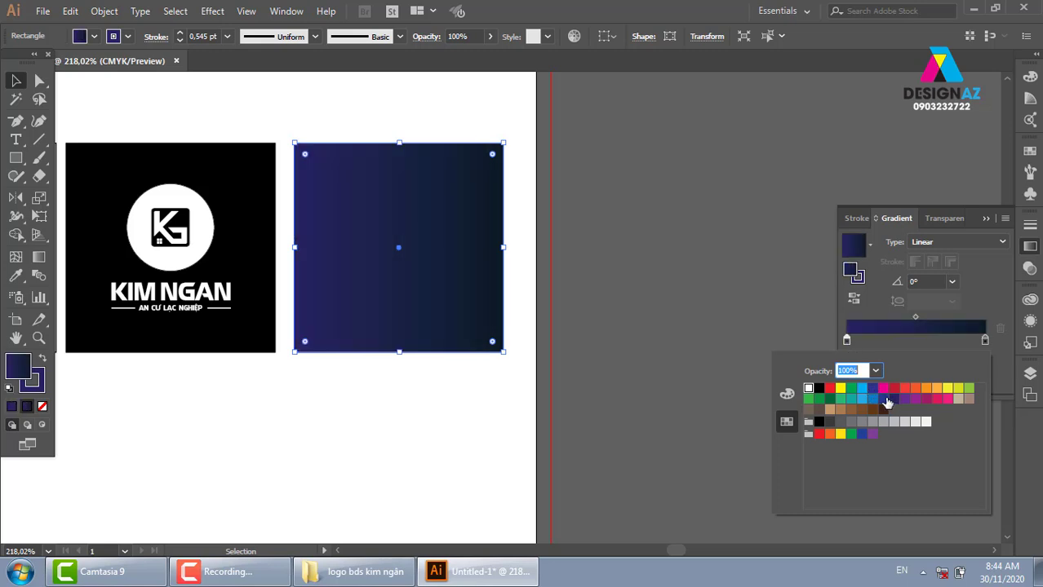
left_click(974, 239)
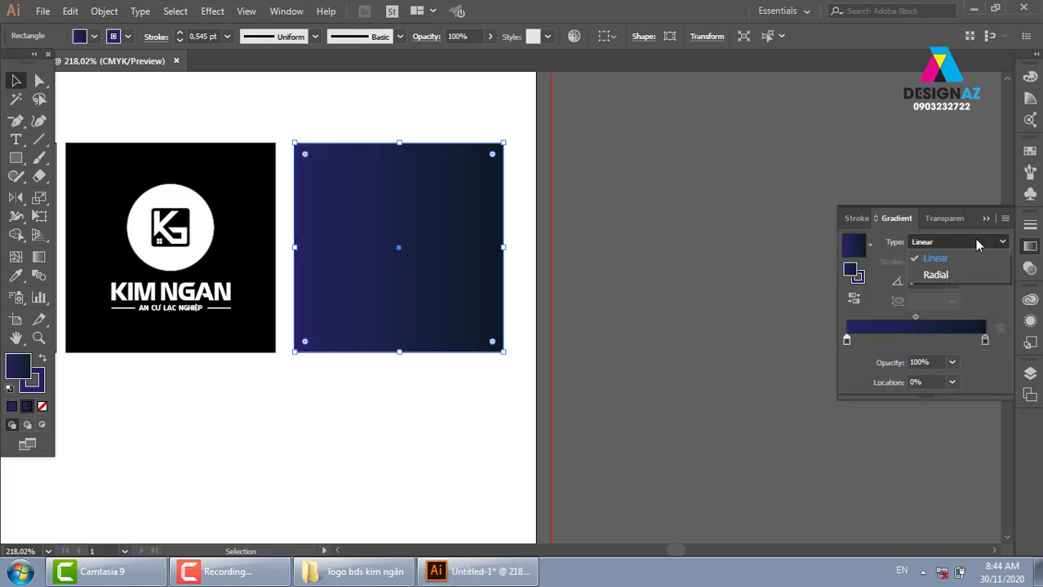
left_click(947, 274)
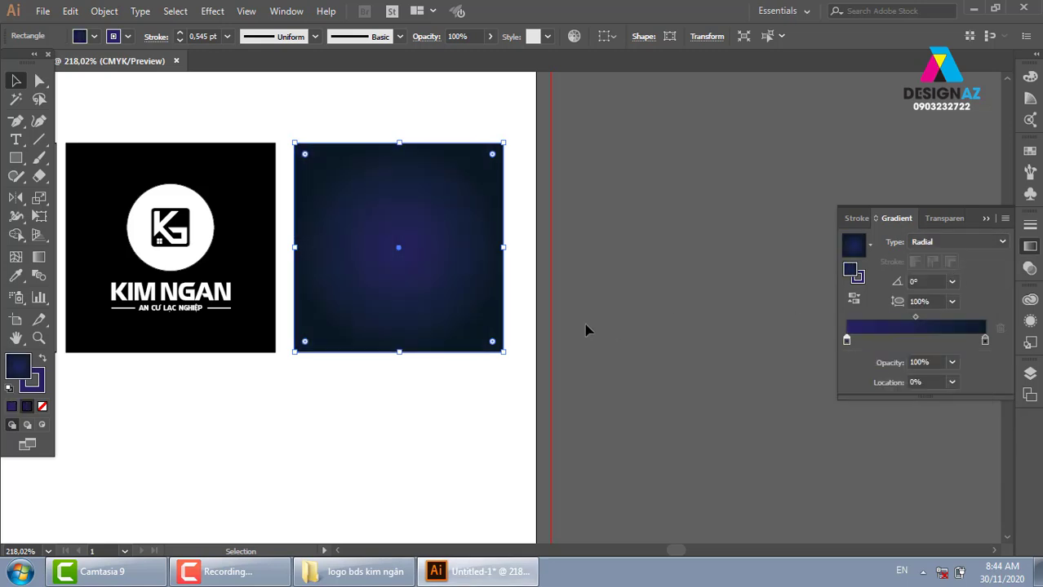
left_click(558, 167)
left_click_drag(229, 107, 679, 421)
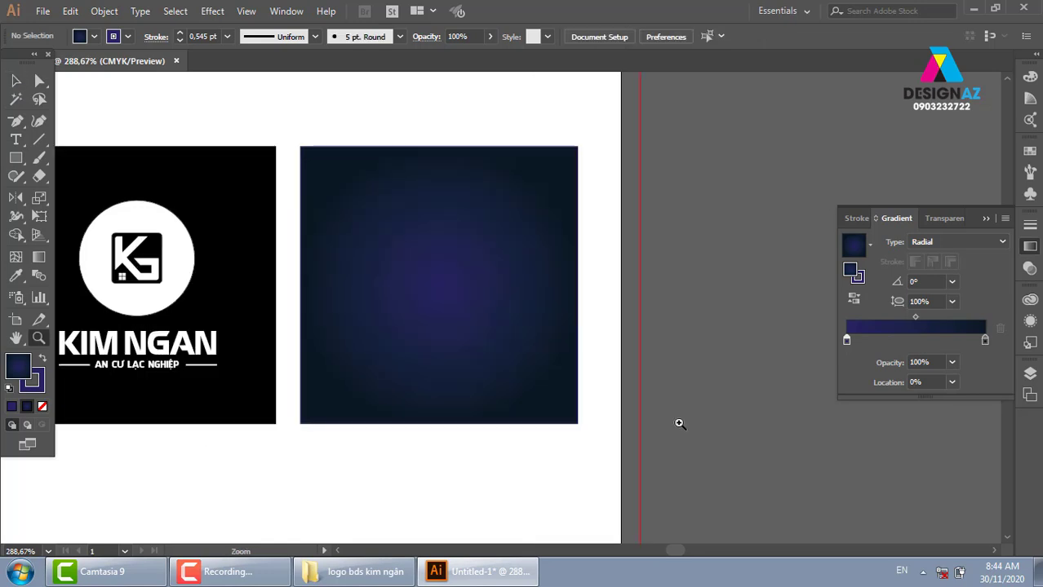
left_click(488, 295)
Step: Send the navy square behind the logo, recolour the badge and wordmark orange, then open File Explorer
key("ctrl+shift+bracketleft")
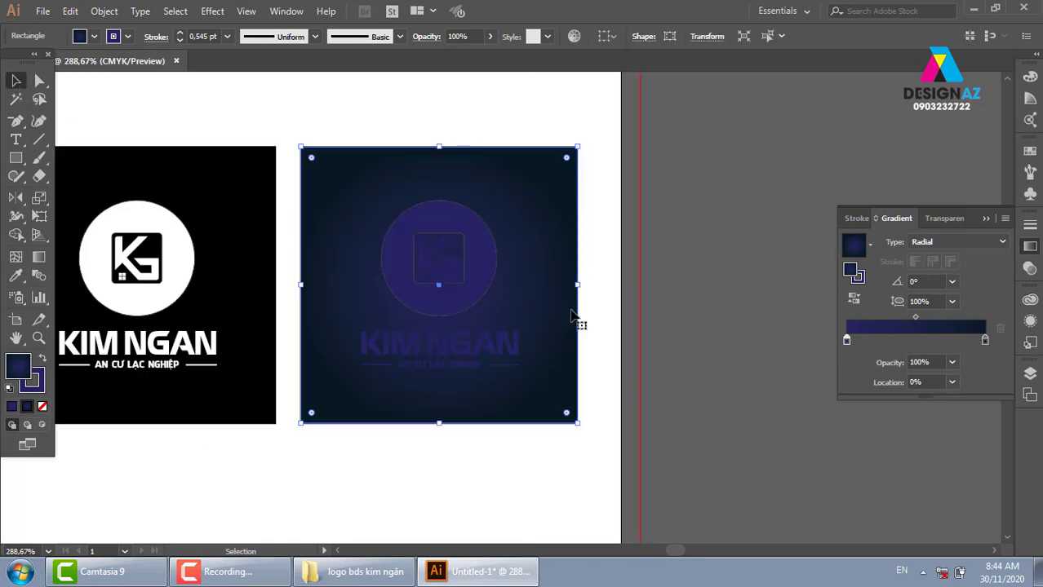
left_click(642, 197)
left_click_drag(617, 167, 341, 384)
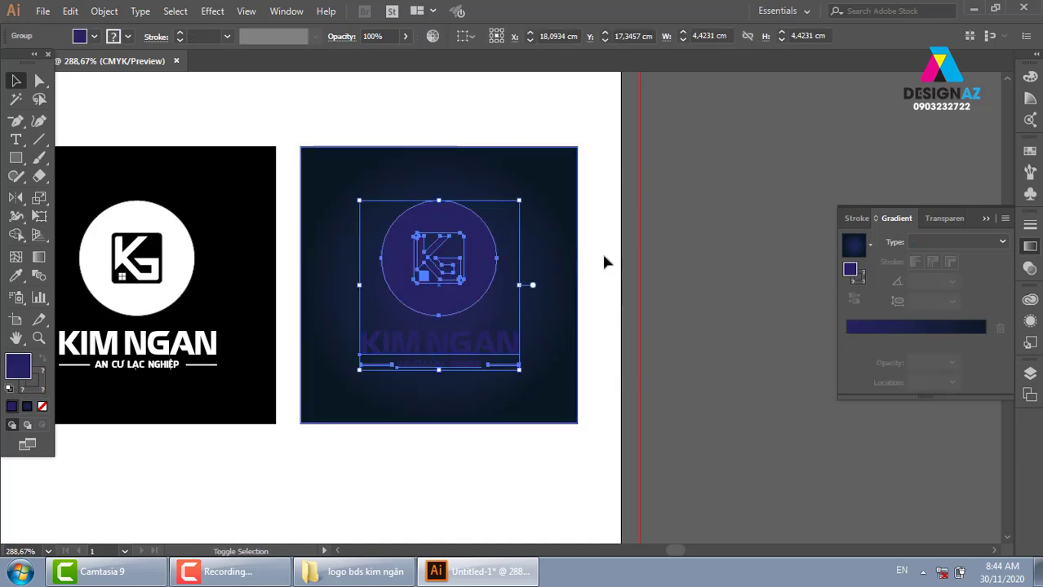
left_click(1030, 152)
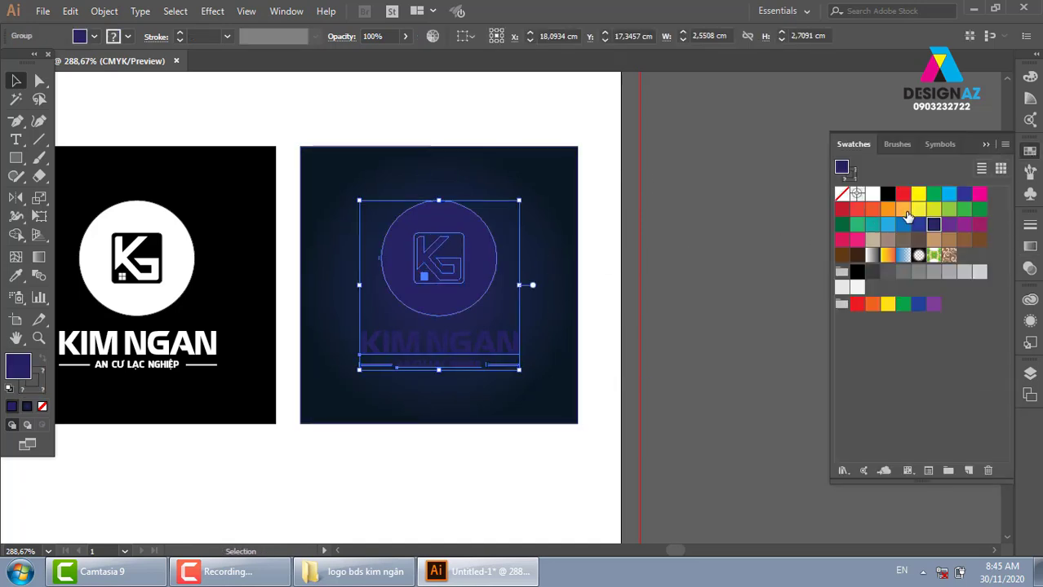
left_click(903, 209)
left_click(719, 291)
left_click_drag(712, 329, 670, 312)
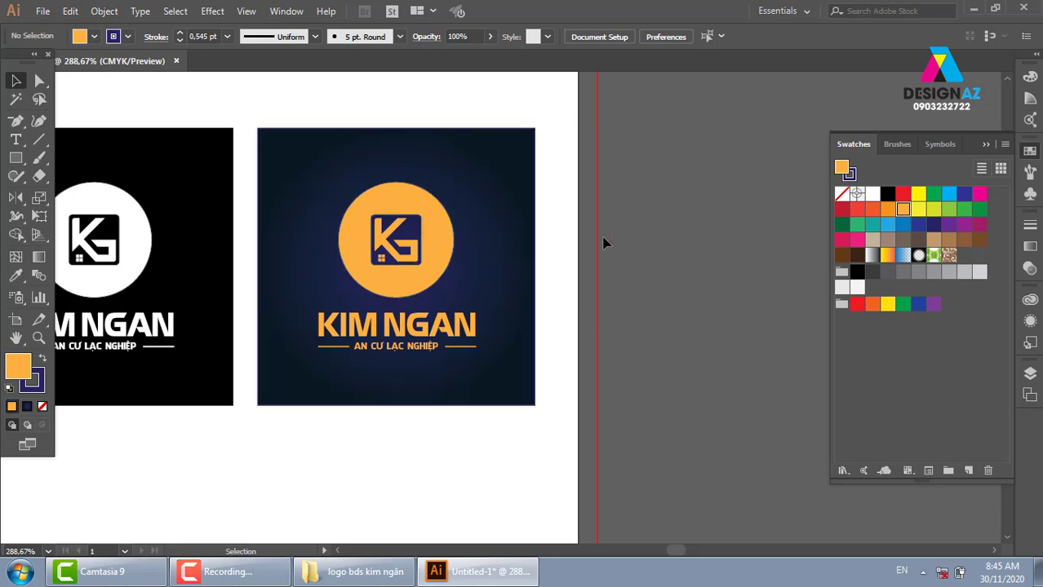
key("ctrl")
key("super+e")
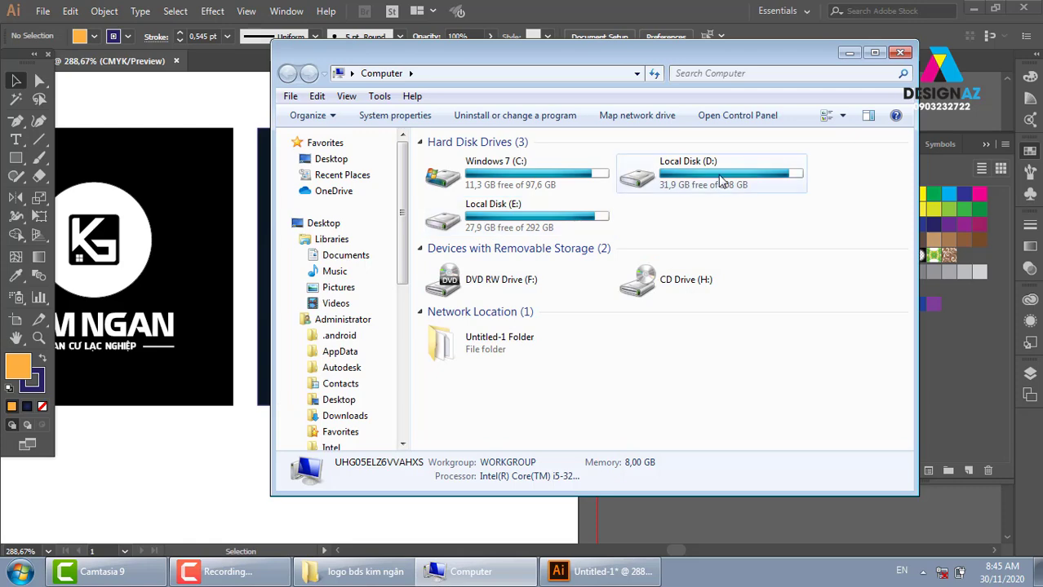
Step: Open Local Disk (D:) and search it for 'GIAM'
double_click(718, 175)
left_click(746, 73)
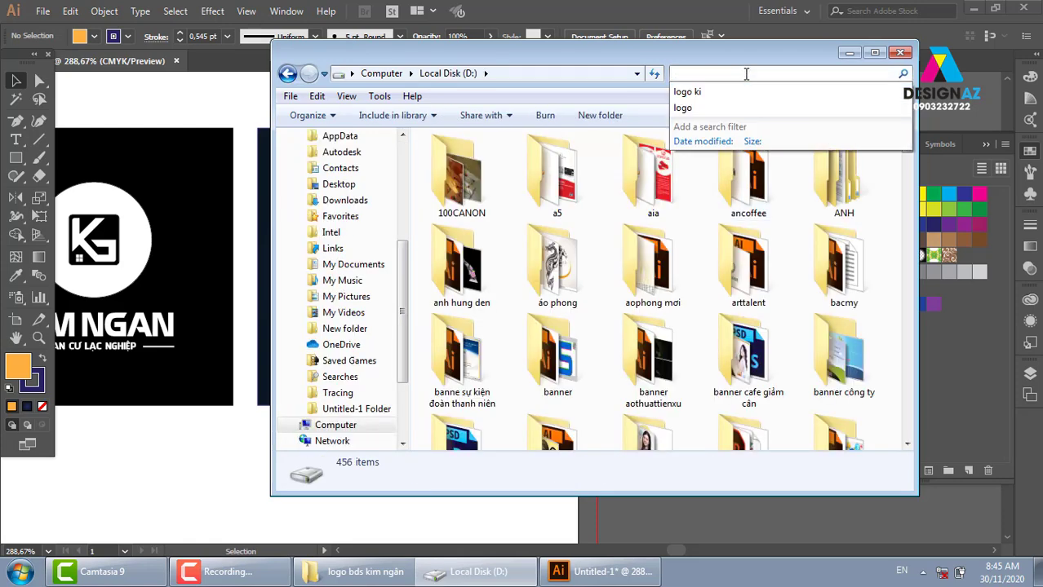
type("GIAM")
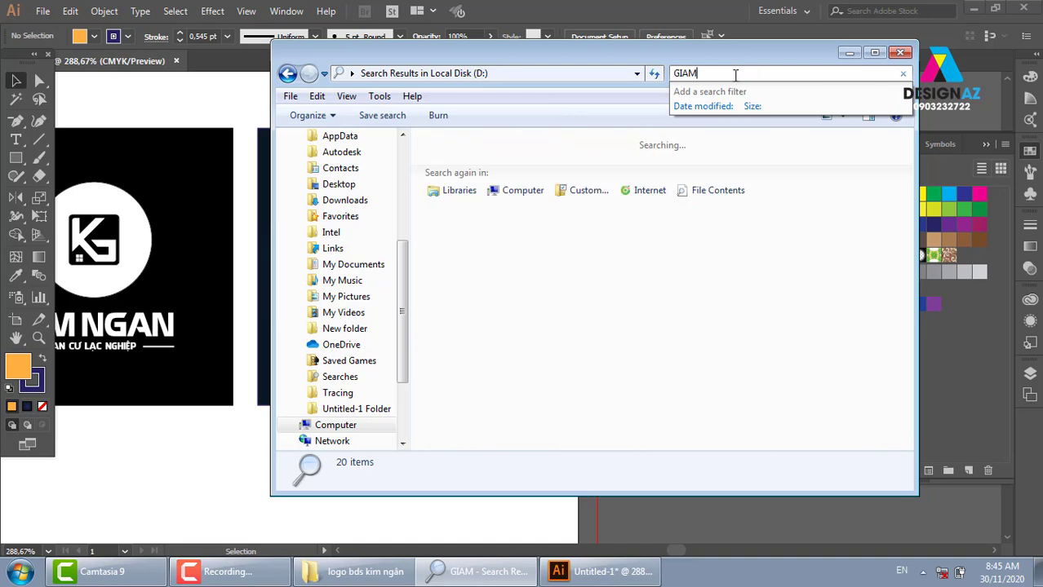
key("BackSpace")
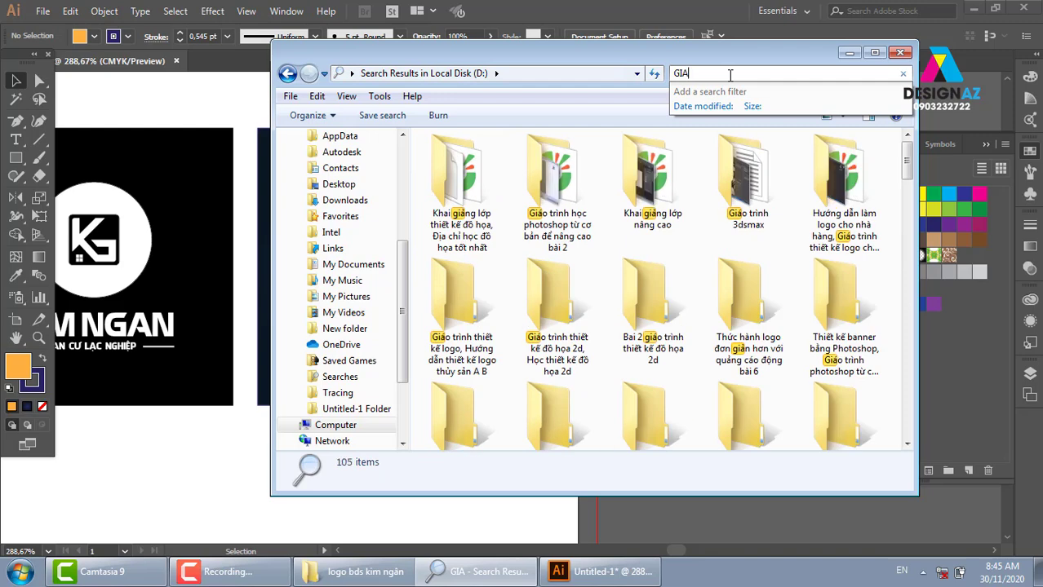
type("M")
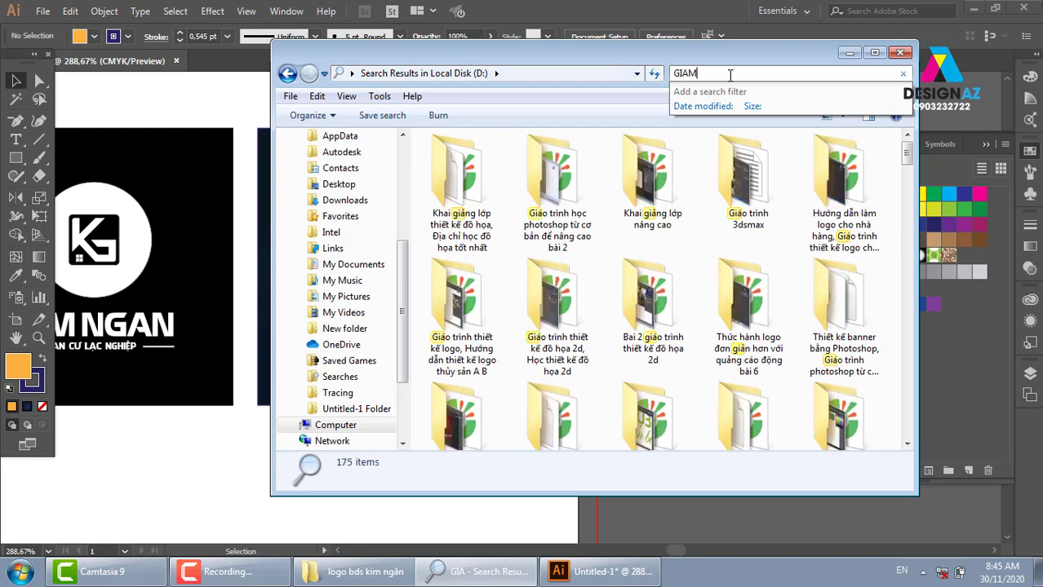
Step: Open cafe giảm cân, then thiết kế banner mỹ phẩm, and open the Golden-squares-collection archive
double_click(476, 214)
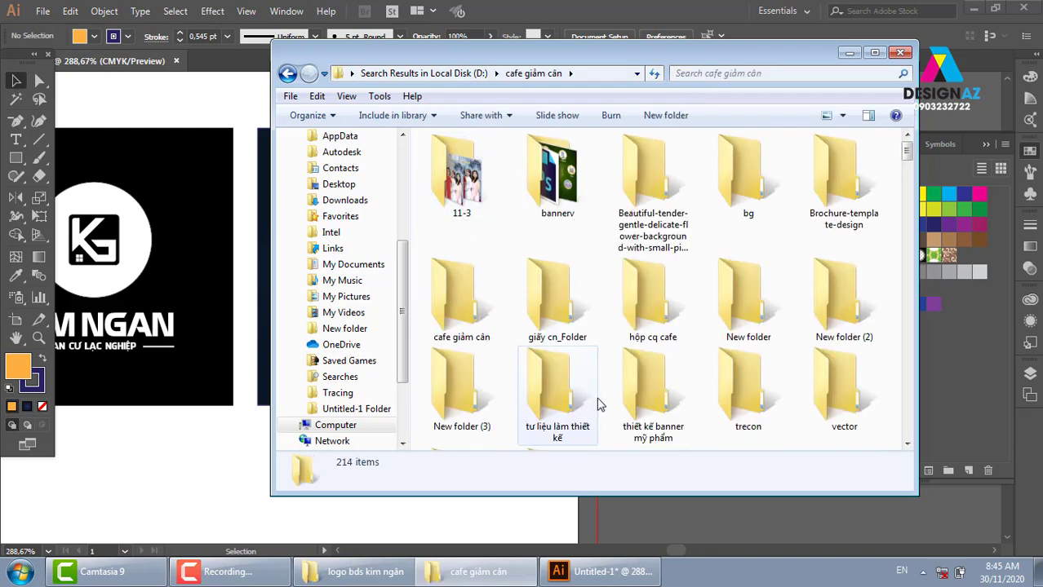
double_click(662, 400)
scroll(571, 368, "down", 5)
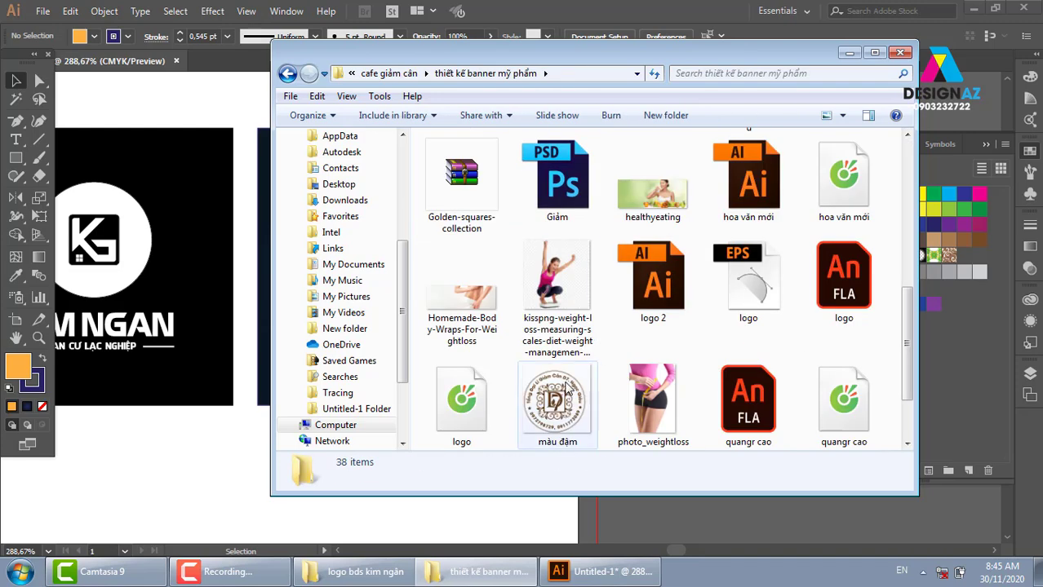
scroll(519, 384, "down", 1)
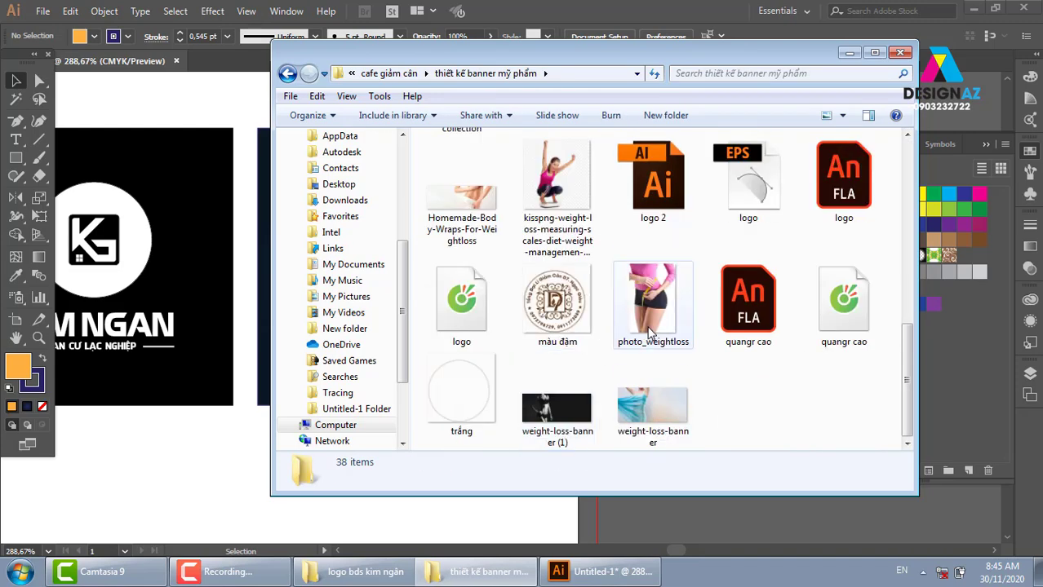
scroll(651, 333, "up", 5)
scroll(650, 333, "down", 2)
left_click(474, 390)
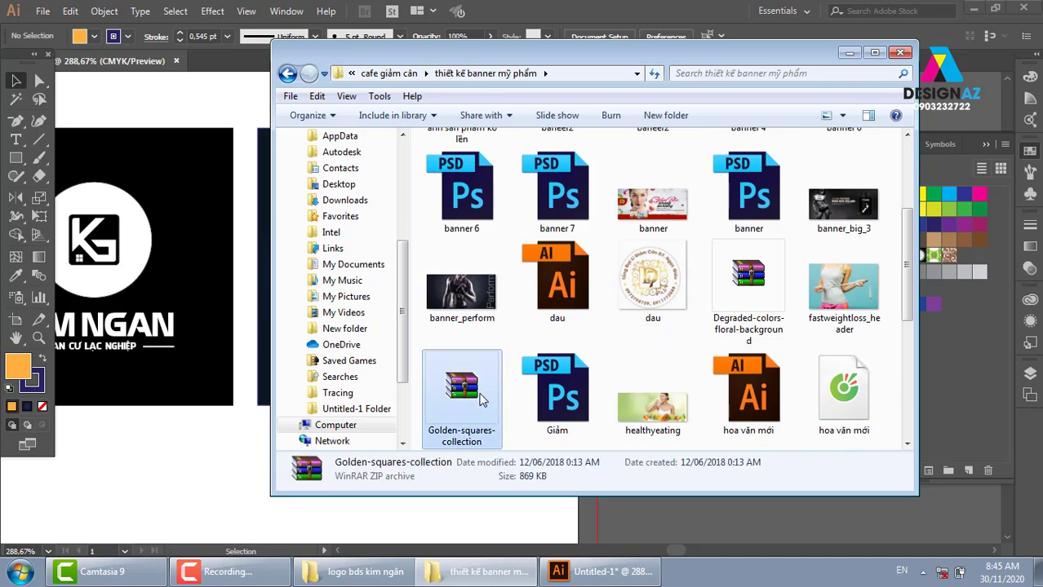
double_click(473, 390)
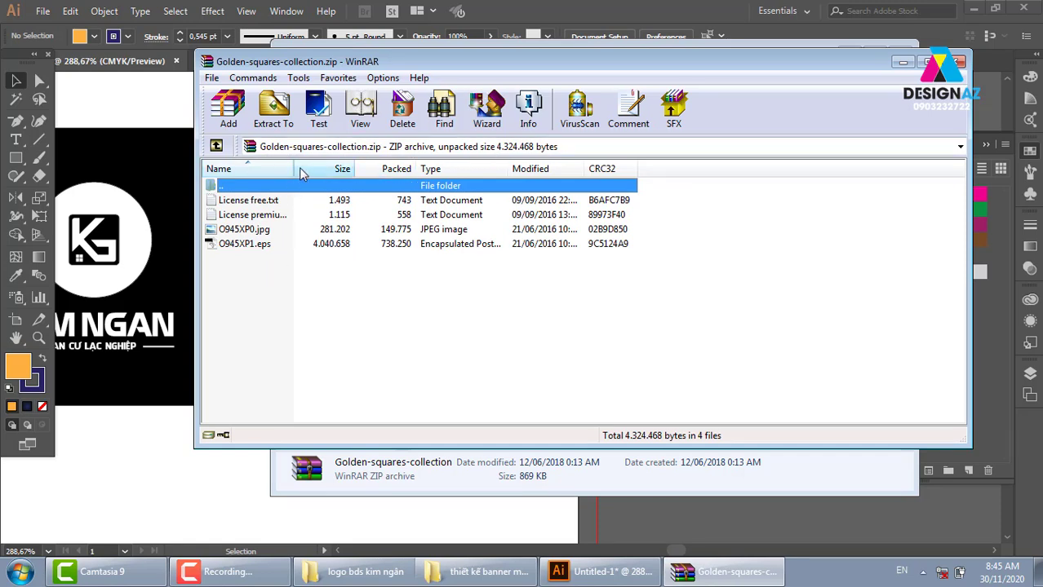
Step: Open O945XP1.eps from the WinRAR archive listing into Illustrator
double_click(244, 244)
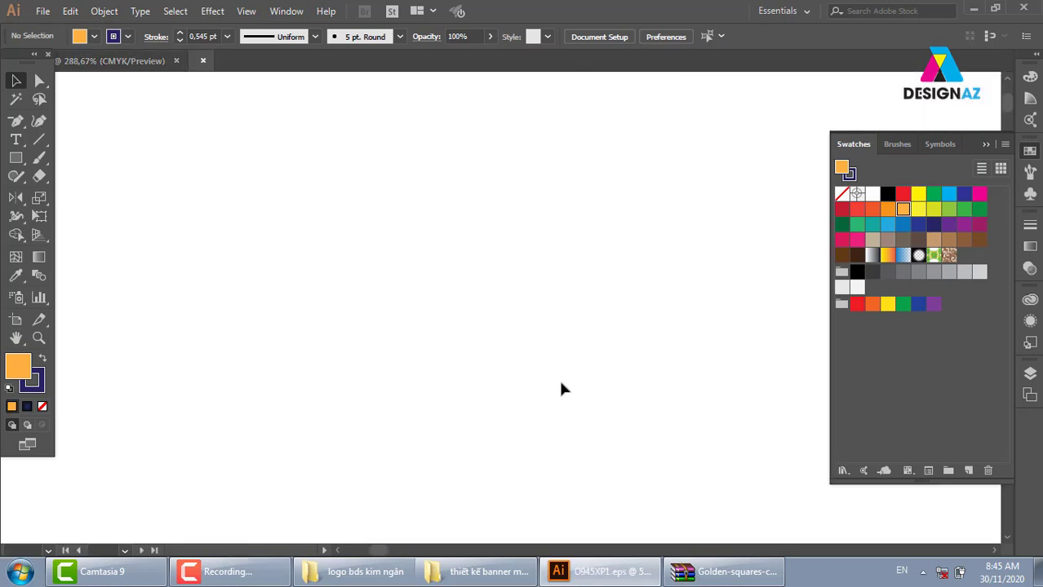
Step: Copy a brown-gold gradient tile from O945XP1.eps and return to the Untitled-1 logo document
left_click_drag(497, 236, 549, 283)
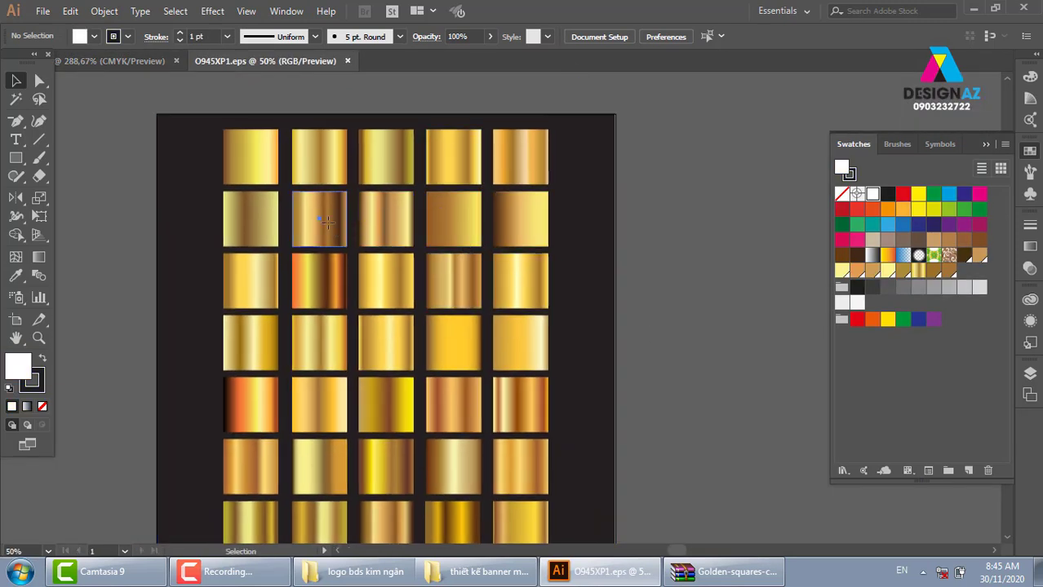
left_click_drag(324, 222, 323, 347)
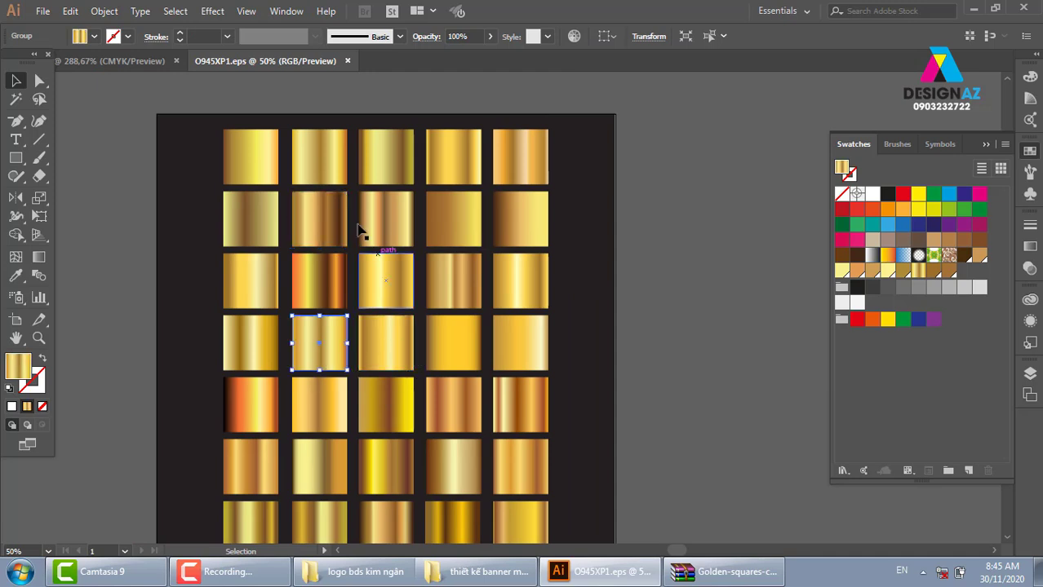
key("ctrl+z")
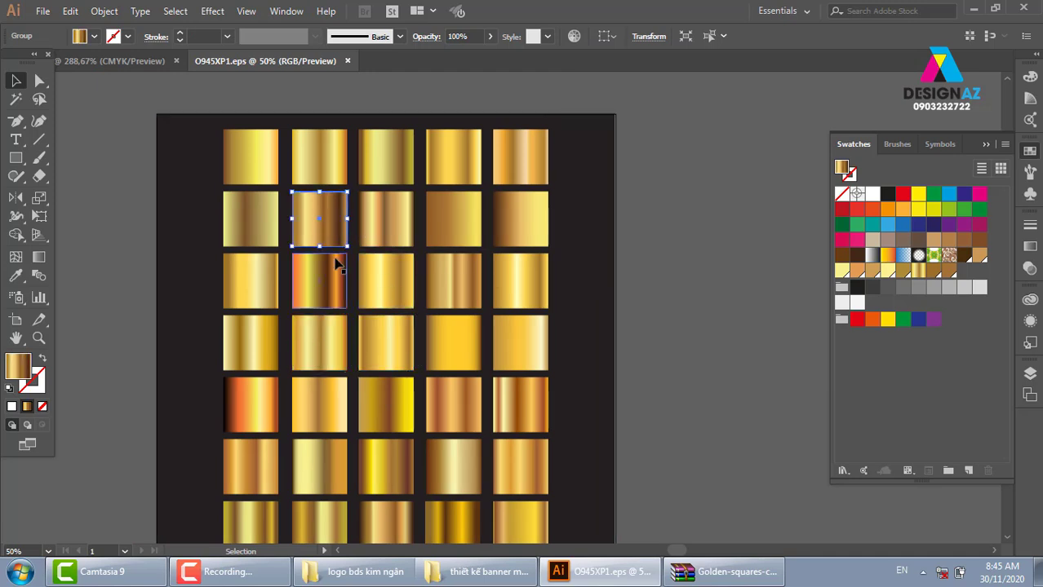
key("a")
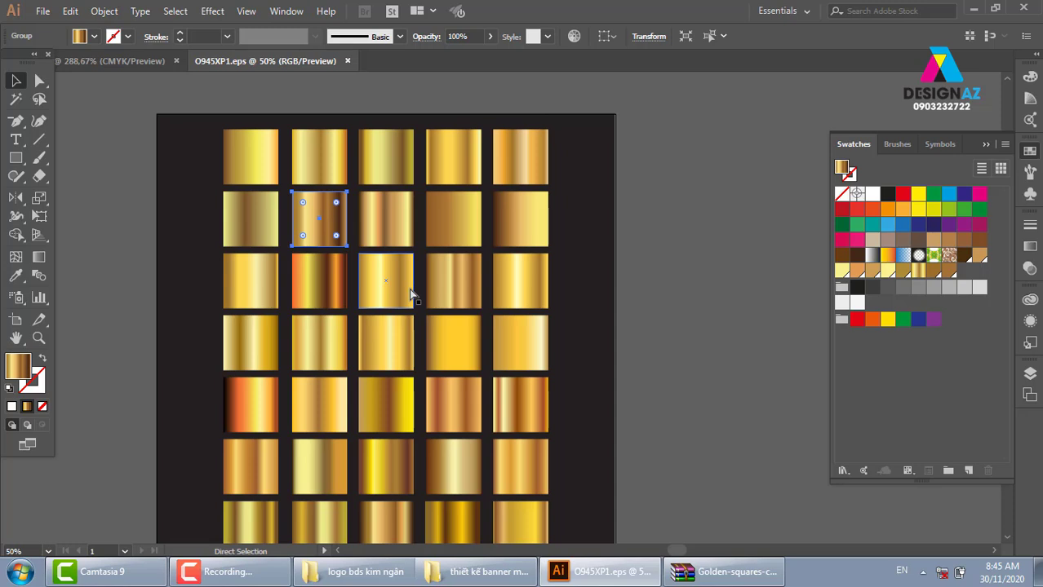
left_click(163, 62)
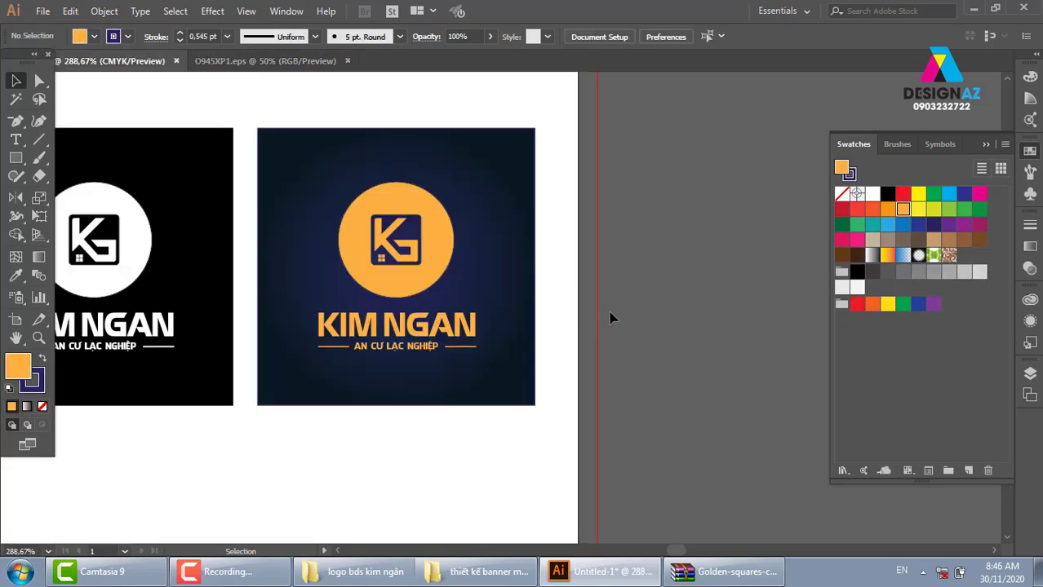
Step: Paste the gold sample tile to the right of the logos and zoom into the navy logo
key("ctrl+v")
left_click_drag(457, 306, 661, 312)
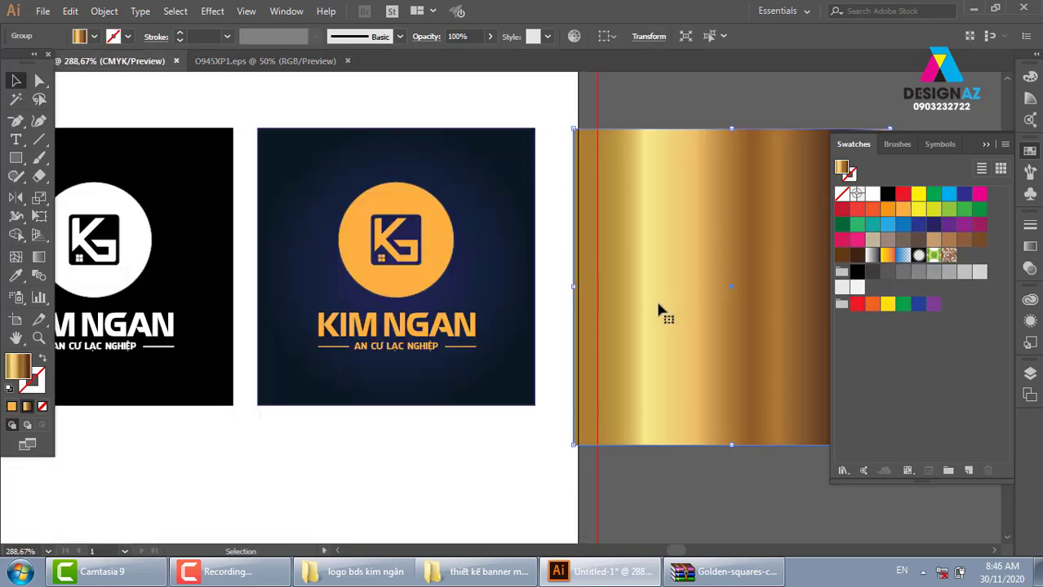
key("z")
left_click_drag(240, 109, 547, 463)
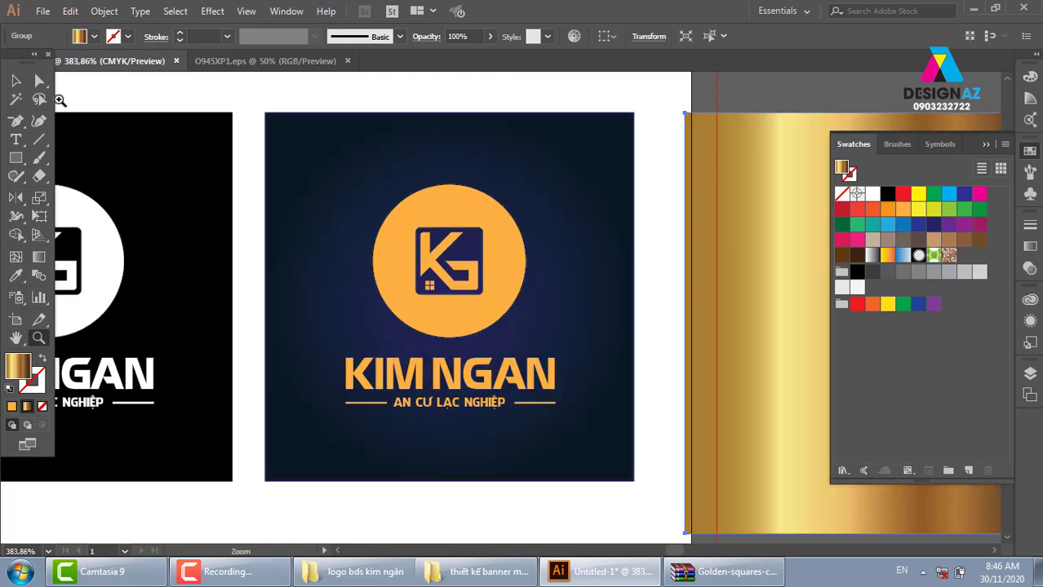
key("v")
Step: Ungroup the orange logo so its circle and KIM NGAN wordmark are separate
left_click(514, 272)
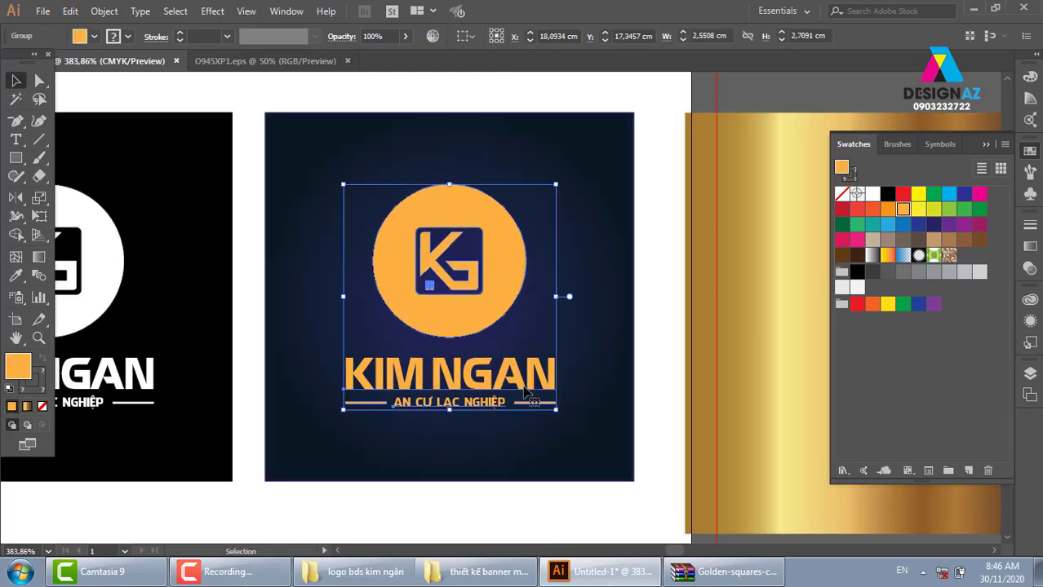
right_click(514, 278)
left_click(531, 388)
left_click(663, 97)
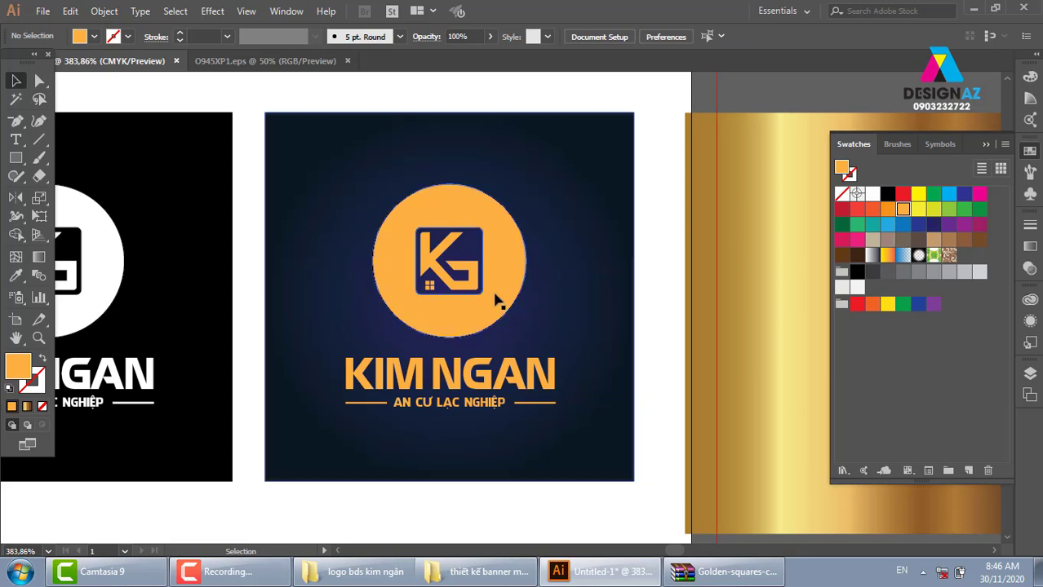
left_click(484, 308)
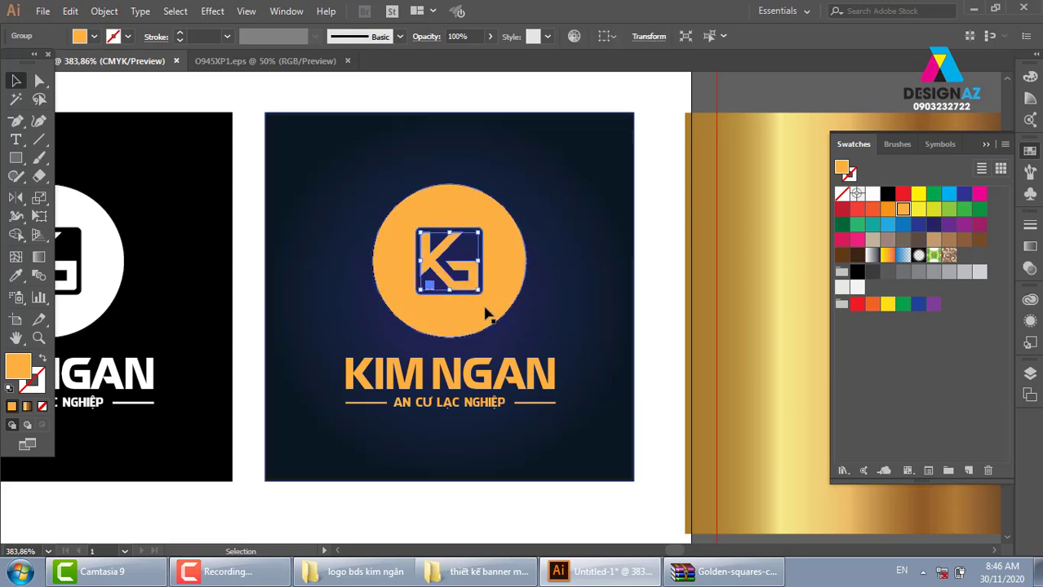
left_click(459, 390)
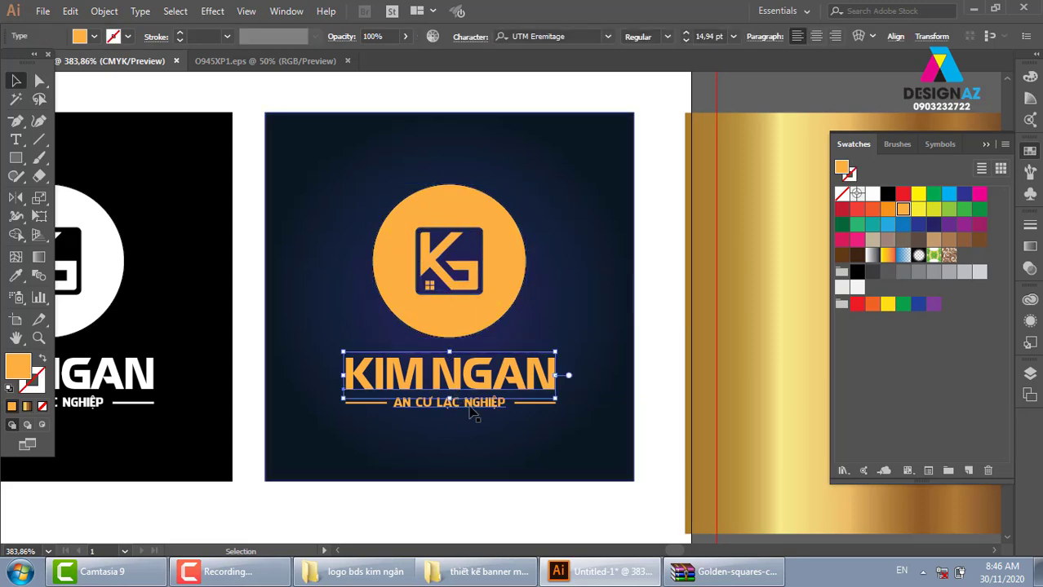
Step: Eyedropper the gold gradient from the sample tile onto the badge circle and KG mark
left_click_drag(693, 356, 565, 347)
left_click(441, 294)
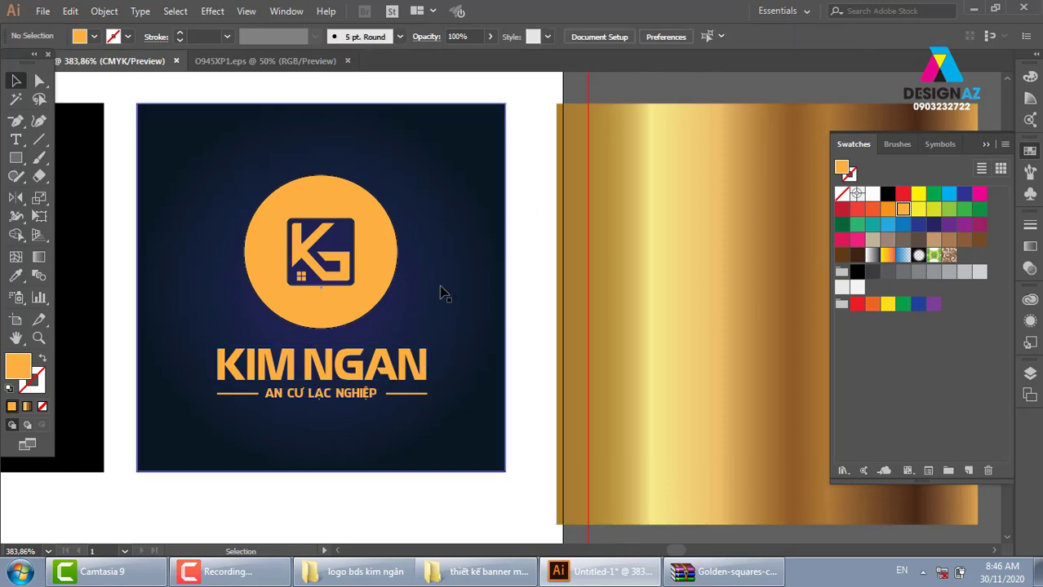
left_click(389, 274)
left_click(318, 278, "shift")
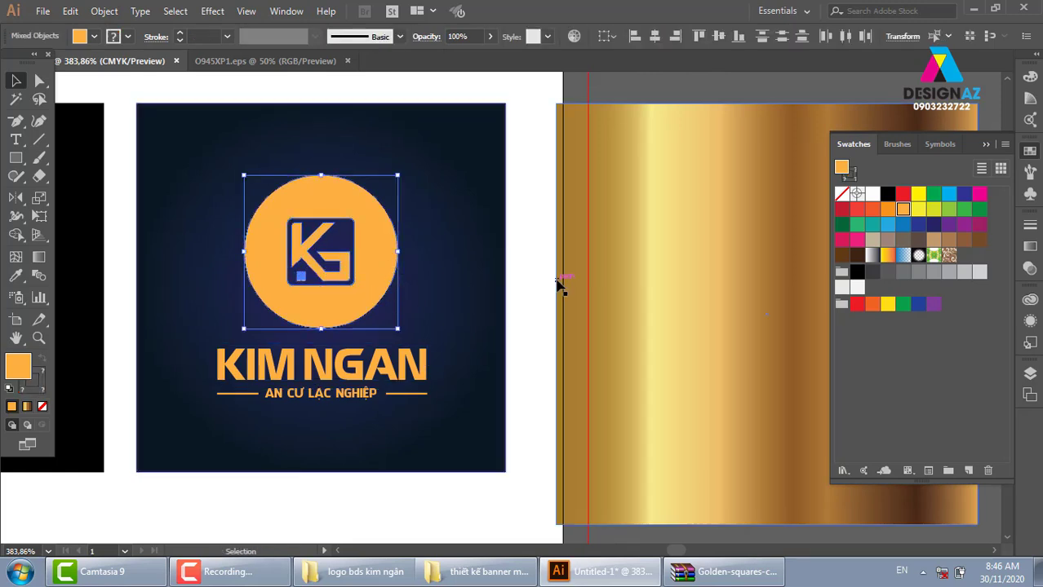
key("i")
left_click(709, 209)
left_click(15, 81)
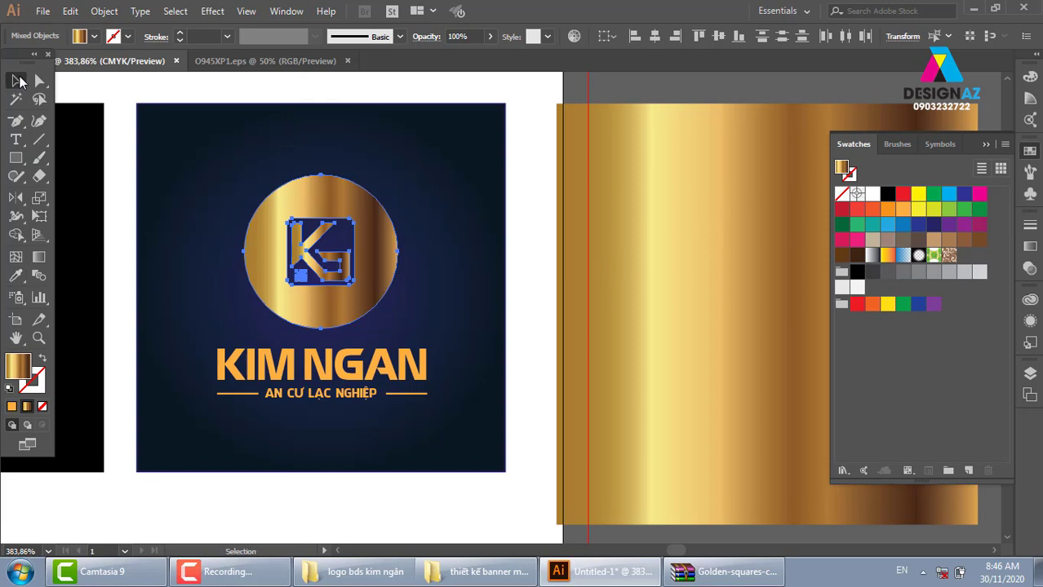
Step: Run the circle and KG mark's gold gradient from top to bottom
left_click(396, 95)
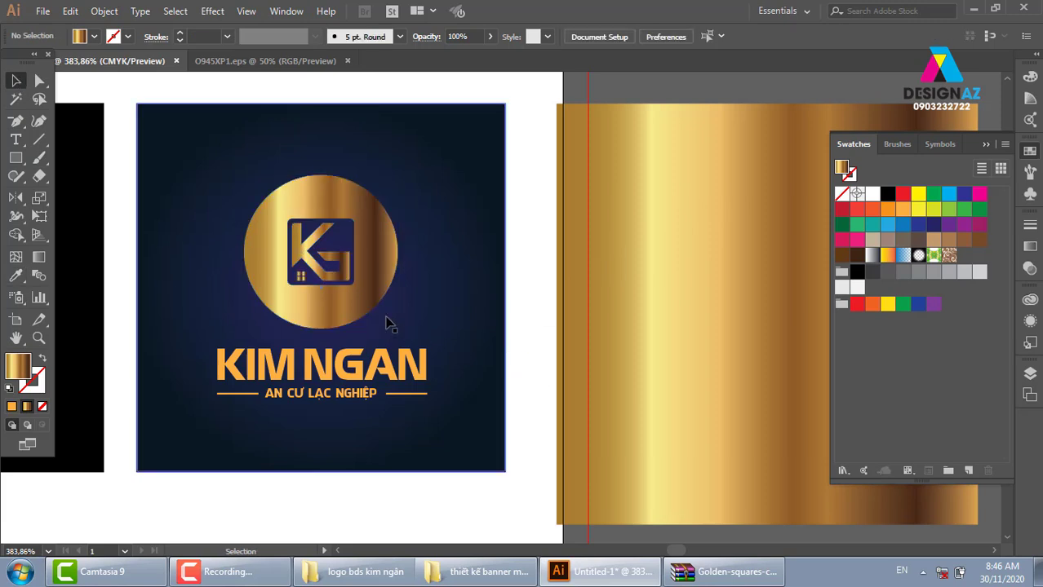
left_click(346, 281)
left_click(378, 278, "shift")
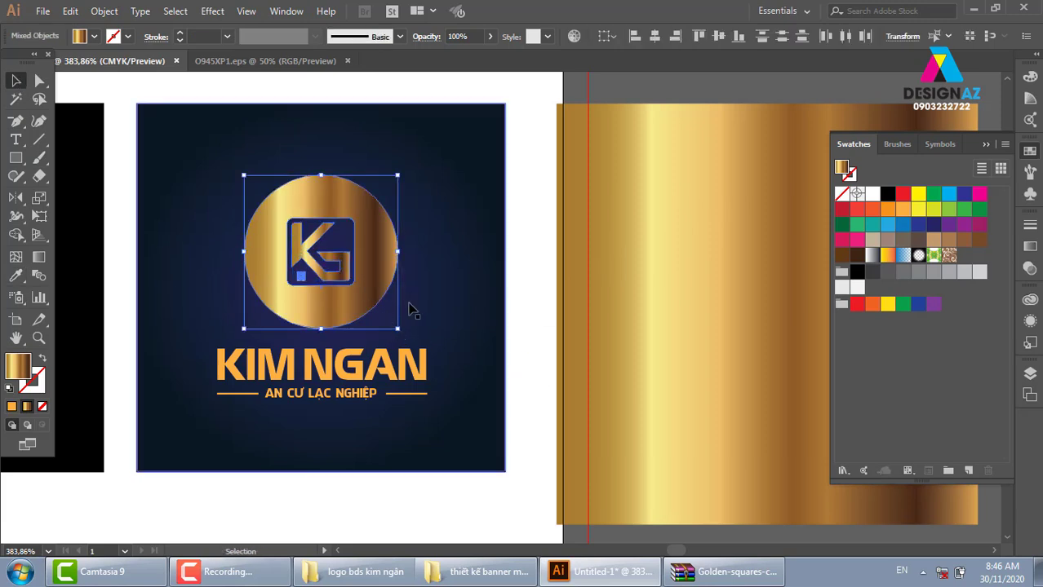
key("g")
left_click_drag(321, 173, 322, 337)
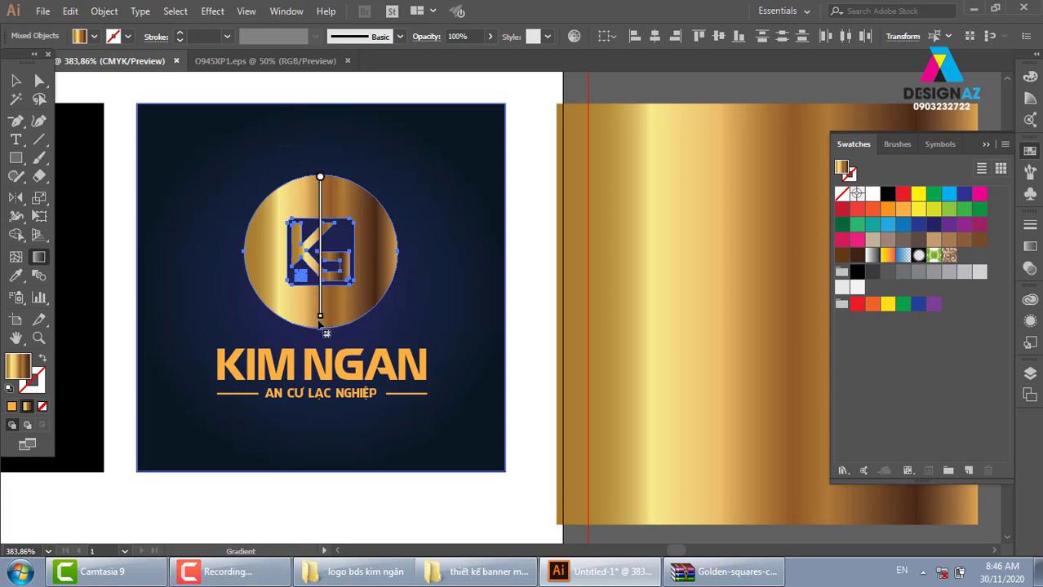
left_click(14, 81)
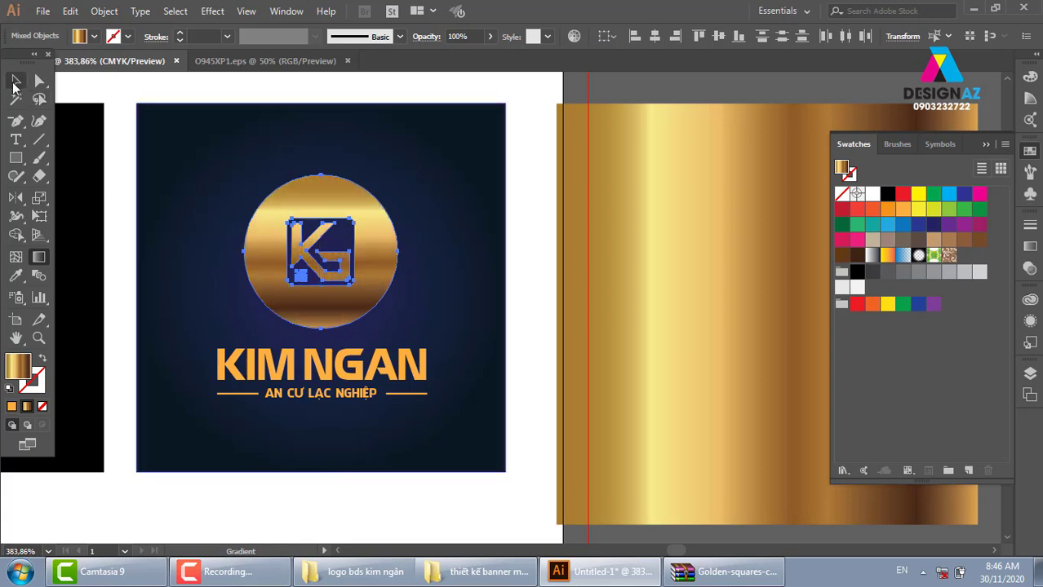
left_click(436, 95)
left_click_drag(538, 353, 557, 316)
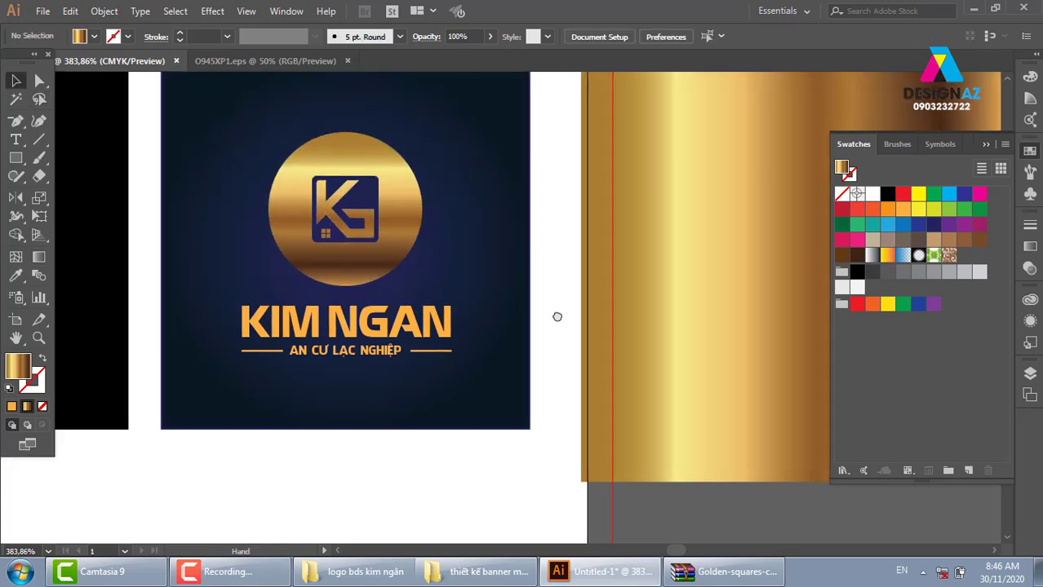
left_click(426, 335)
Step: Draw a small square below the badge and fill it with the gold gradient
scroll(530, 375, "right", 3)
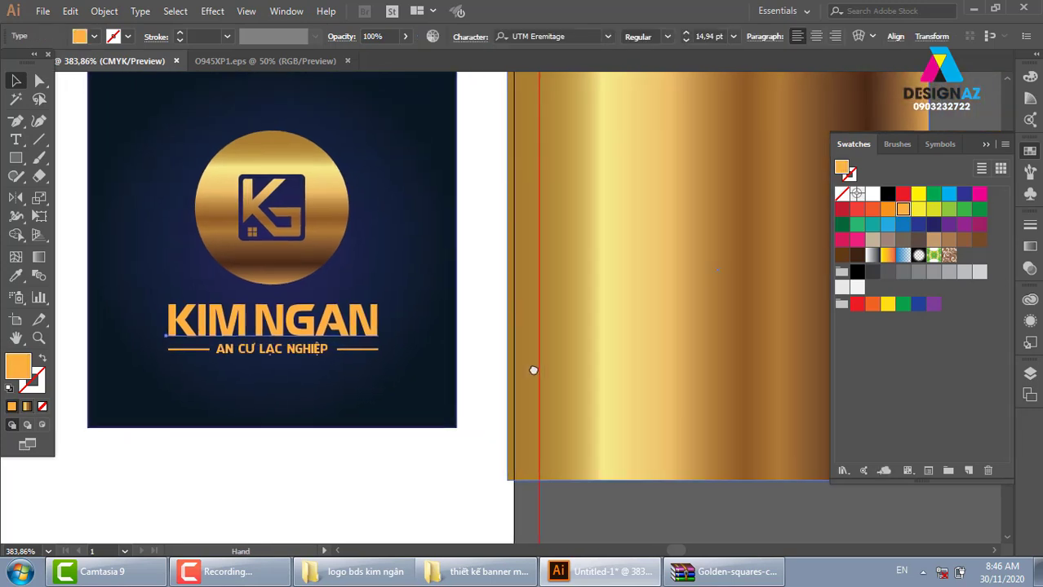
left_click(16, 157)
left_click_drag(393, 338, 407, 247)
left_click_drag(301, 388, 360, 441)
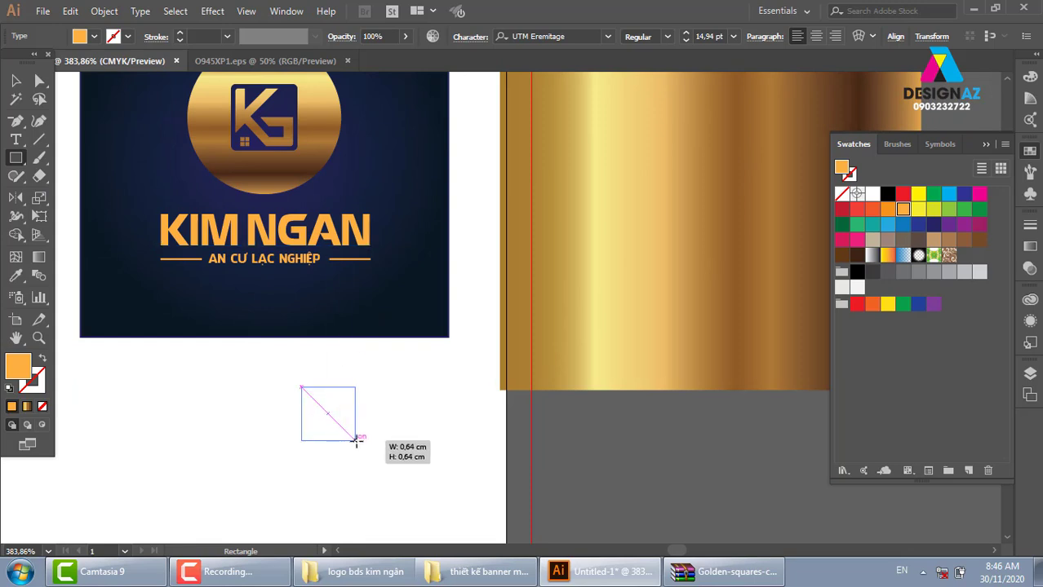
left_click(15, 99)
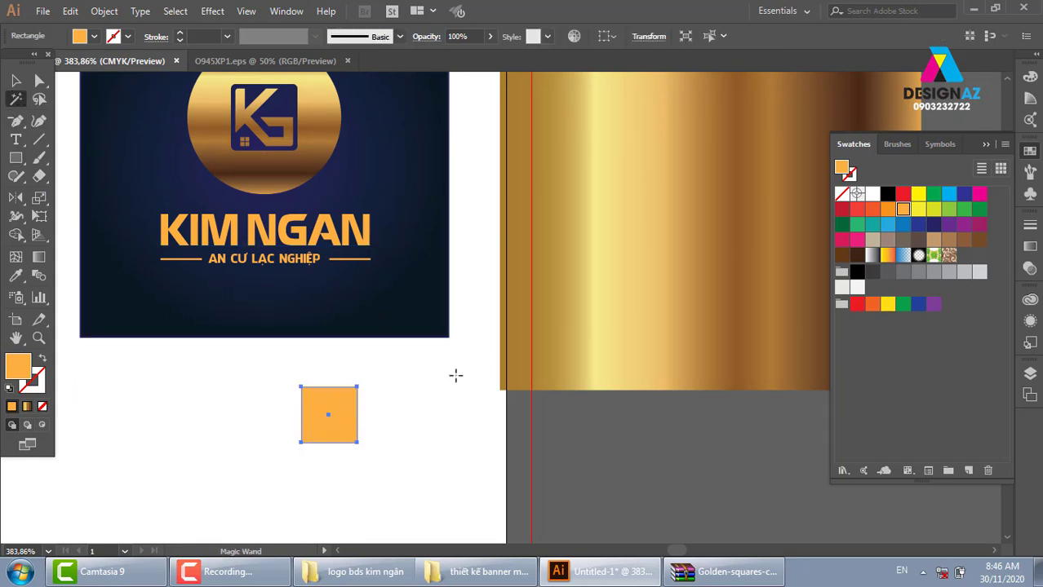
key("i")
left_click(585, 275)
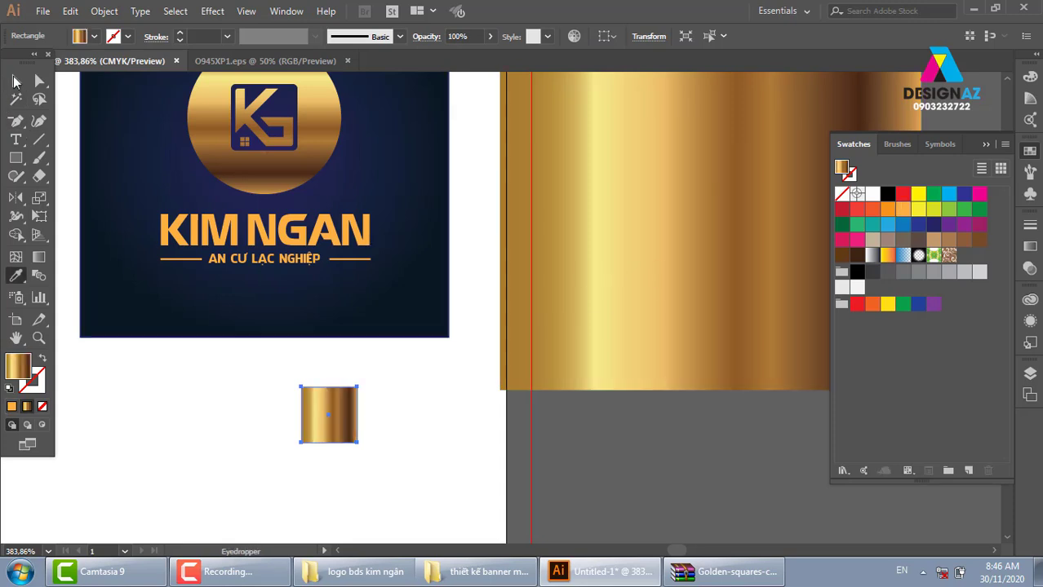
left_click(16, 99)
Step: Save the gold square as a new Graphic Style, then delete the square
left_click(424, 367)
key("v")
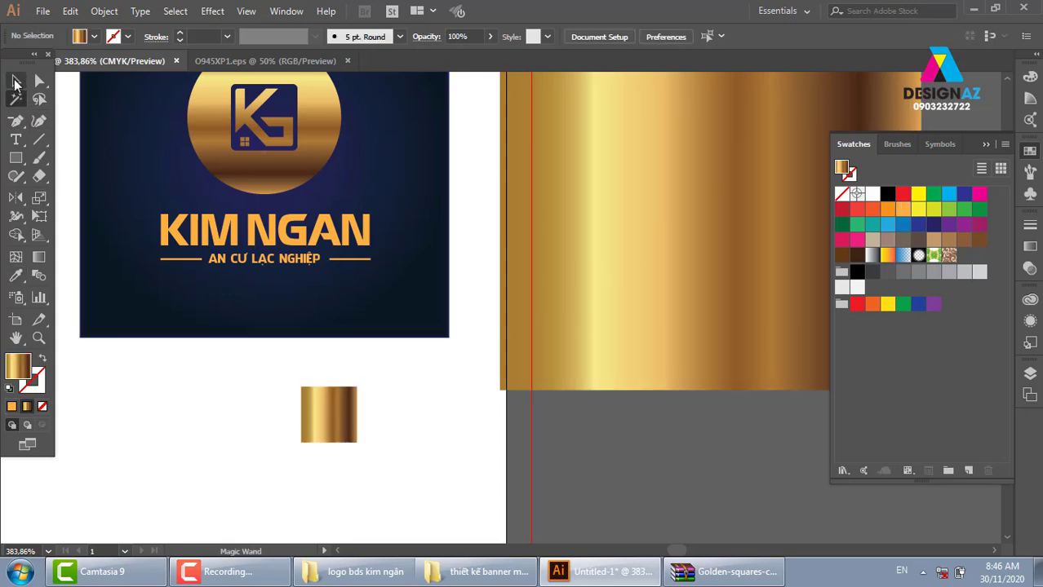
left_click(350, 432)
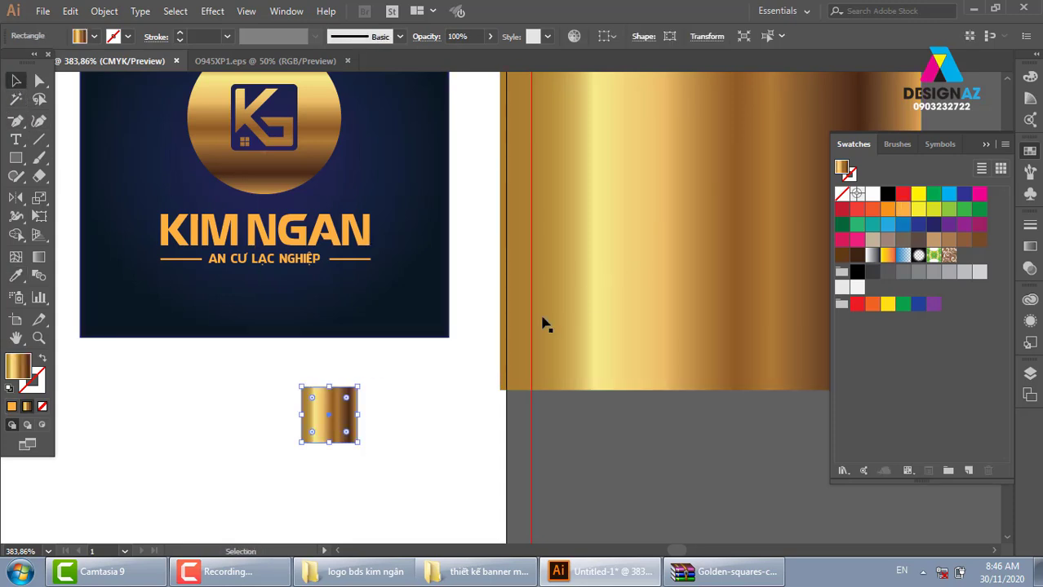
left_click(1029, 343)
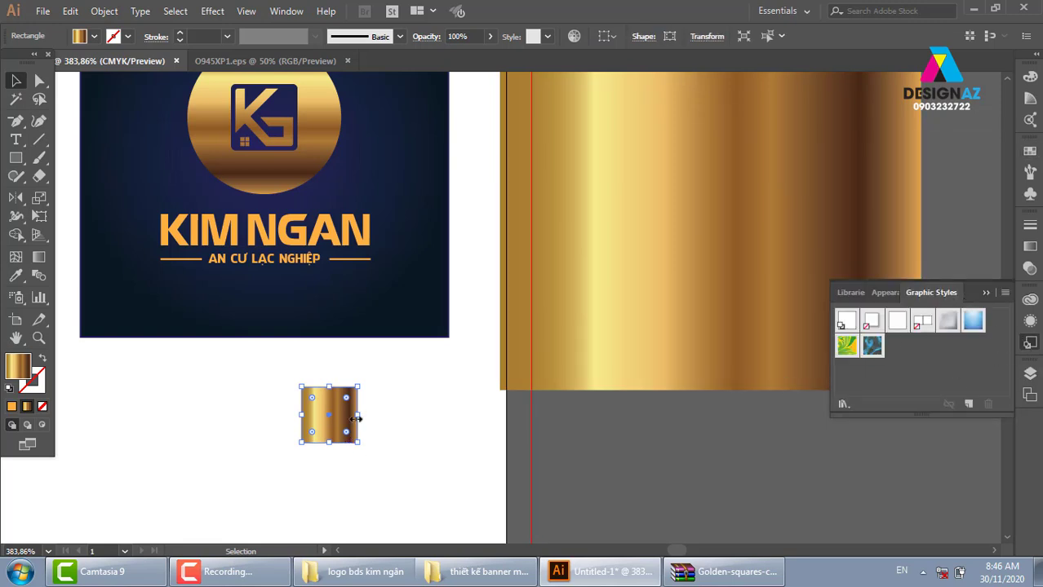
mouse_move(340, 413)
left_mouse_down()
mouse_move(898, 408)
mouse_move(912, 388)
left_mouse_up()
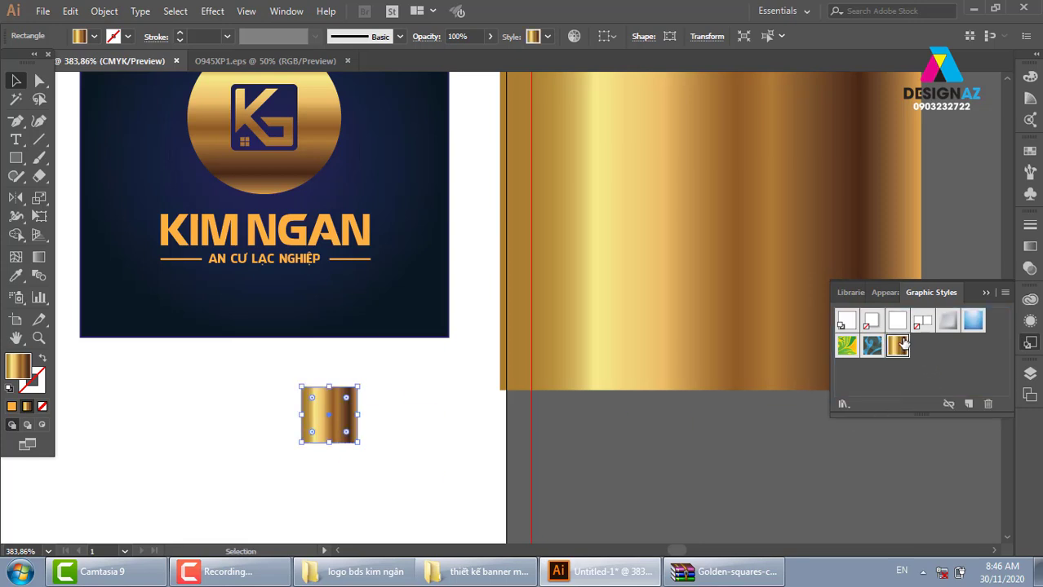
key("Delete")
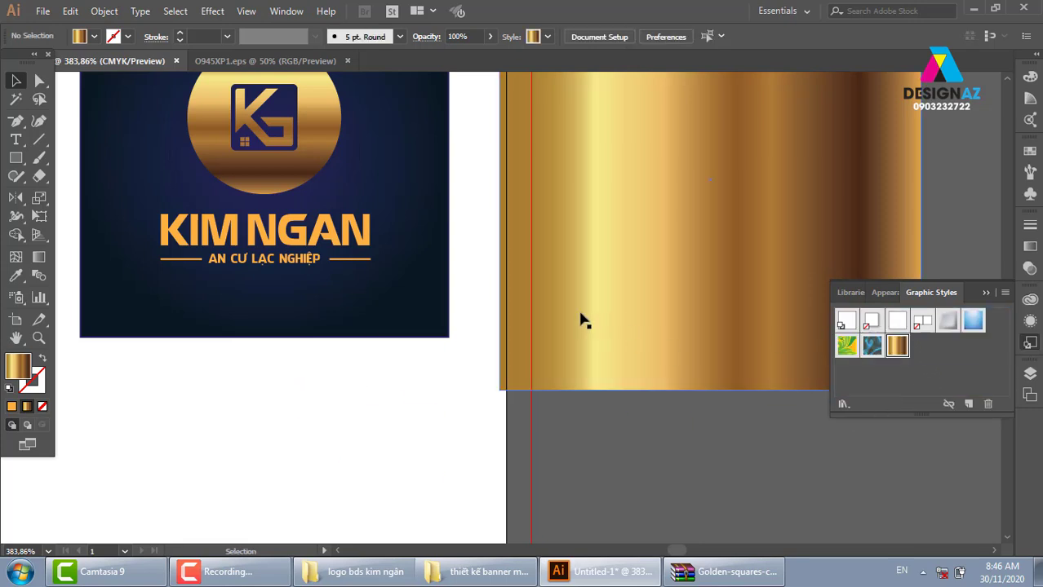
Step: Try giving the KIM NGAN wordmark the gold style and sampled gradient
left_click(329, 248)
left_click(898, 346)
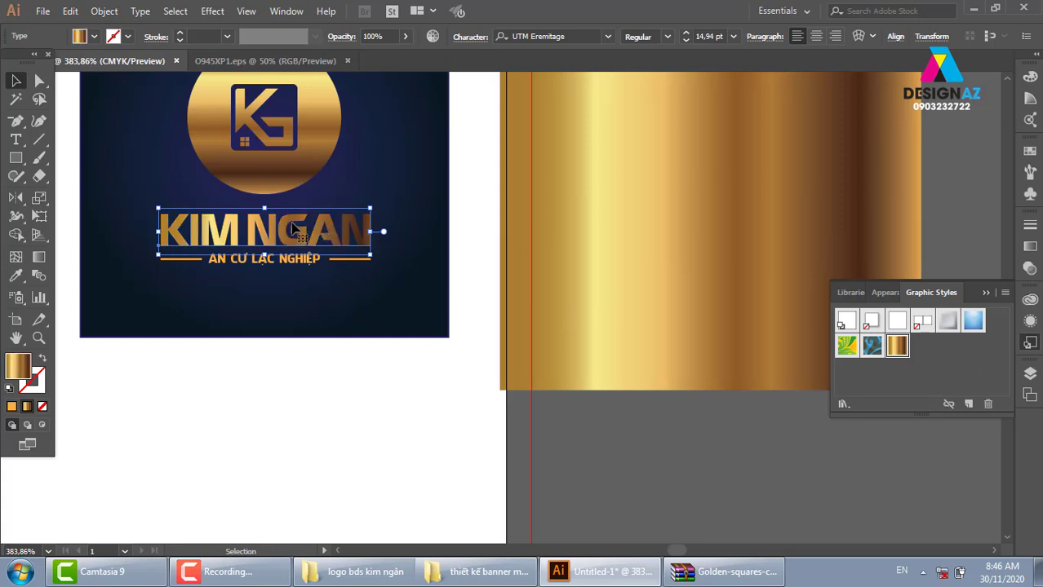
left_click(403, 426)
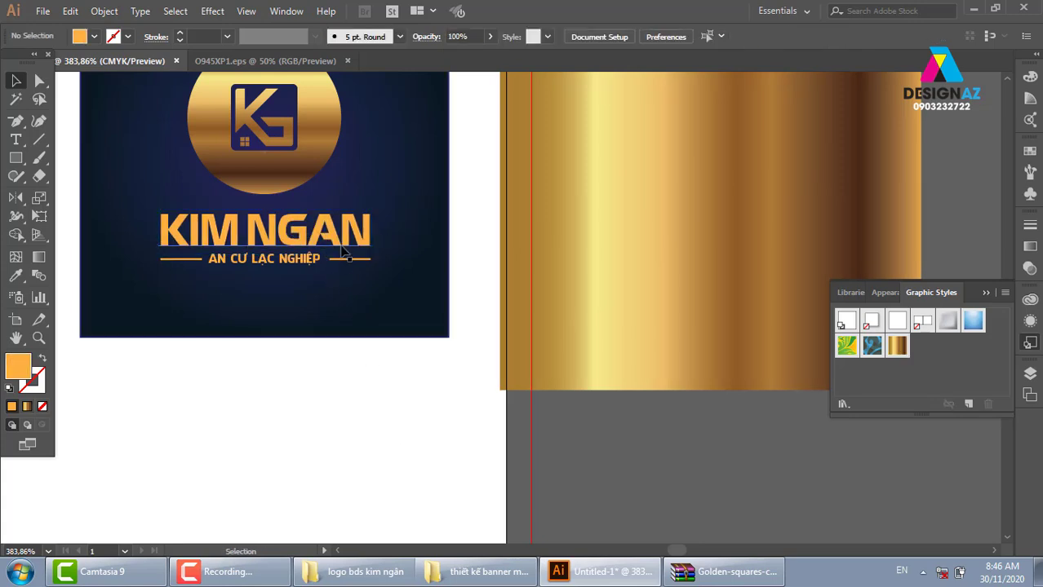
left_click(343, 252)
left_click(629, 191)
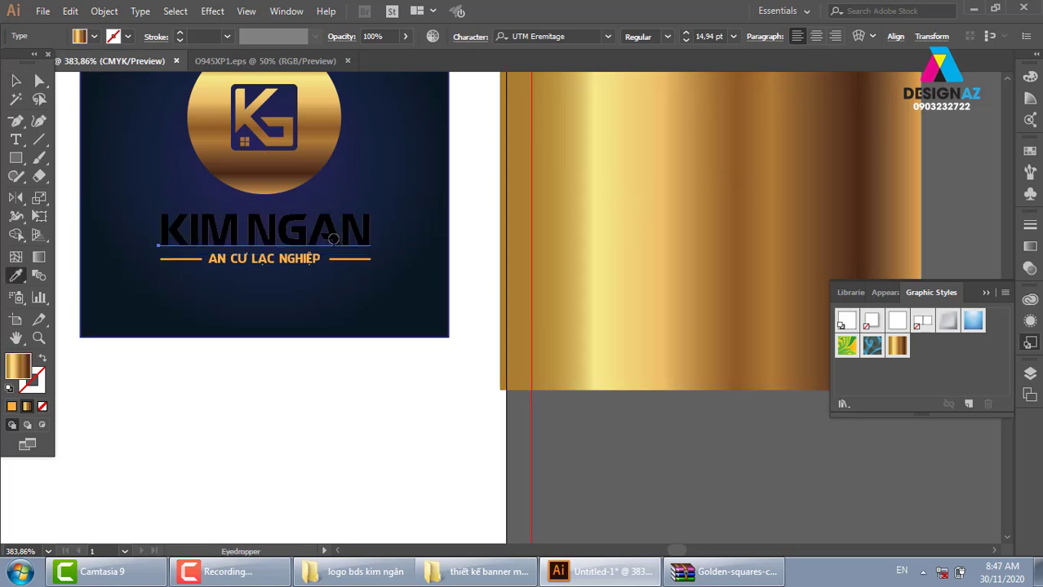
left_click(640, 163)
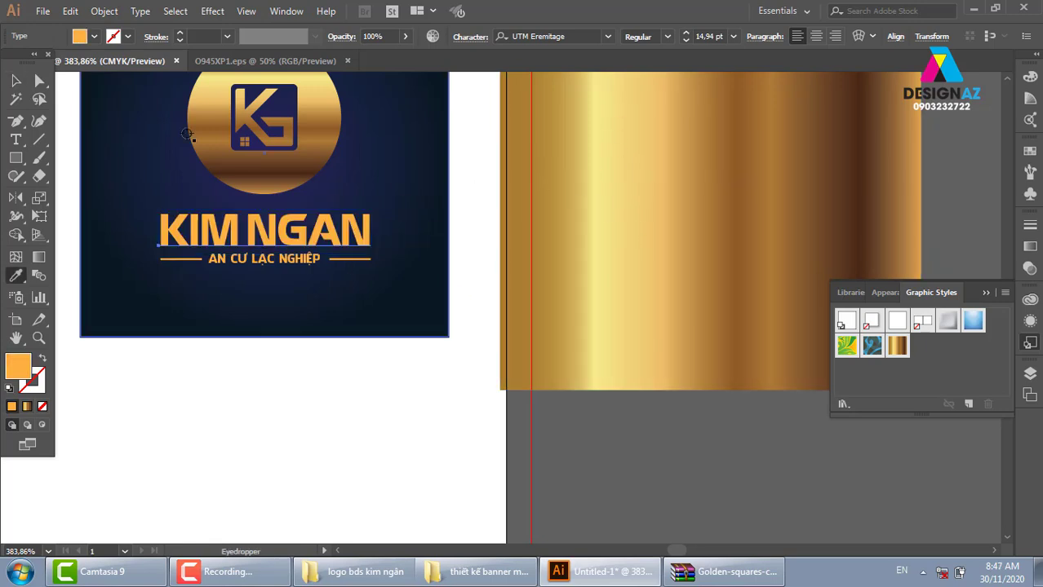
Step: Apply the gold style to the wordmark with its gradient in horizontal bands
left_click(15, 80)
left_click(896, 346)
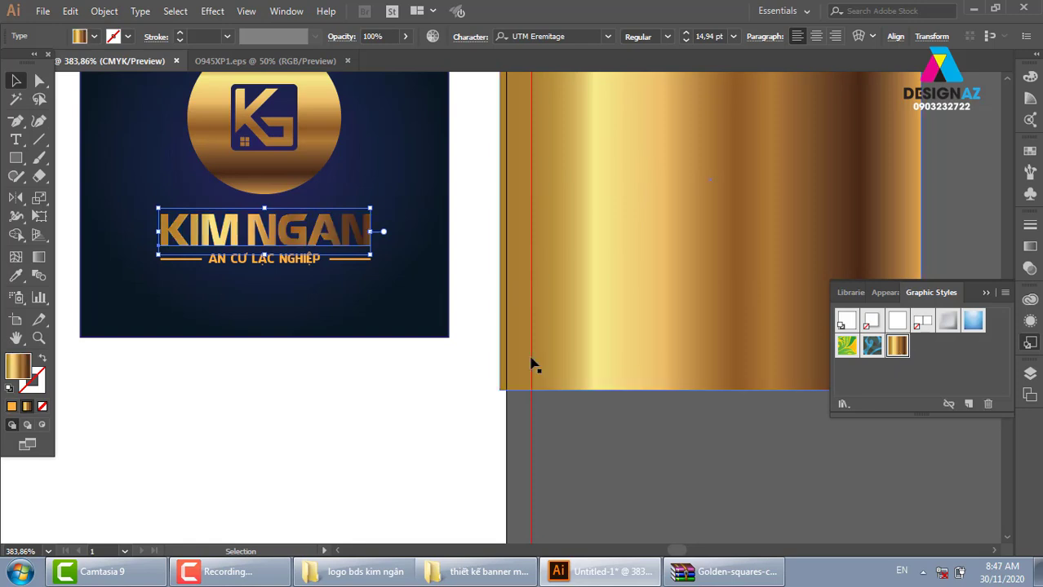
key("g")
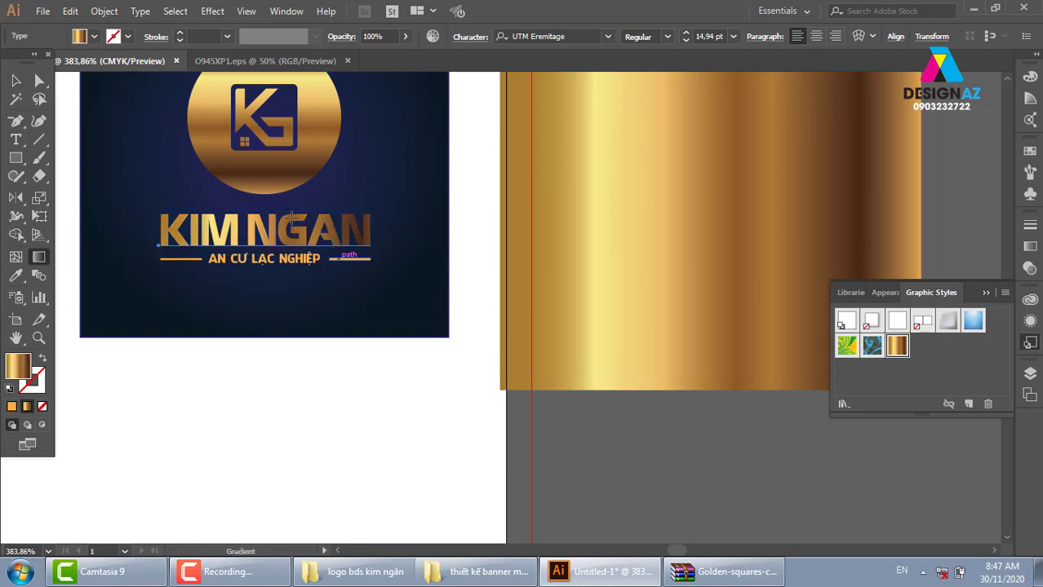
mouse_move(291, 210)
left_mouse_down()
mouse_move(294, 252)
mouse_move(255, 268)
left_mouse_up()
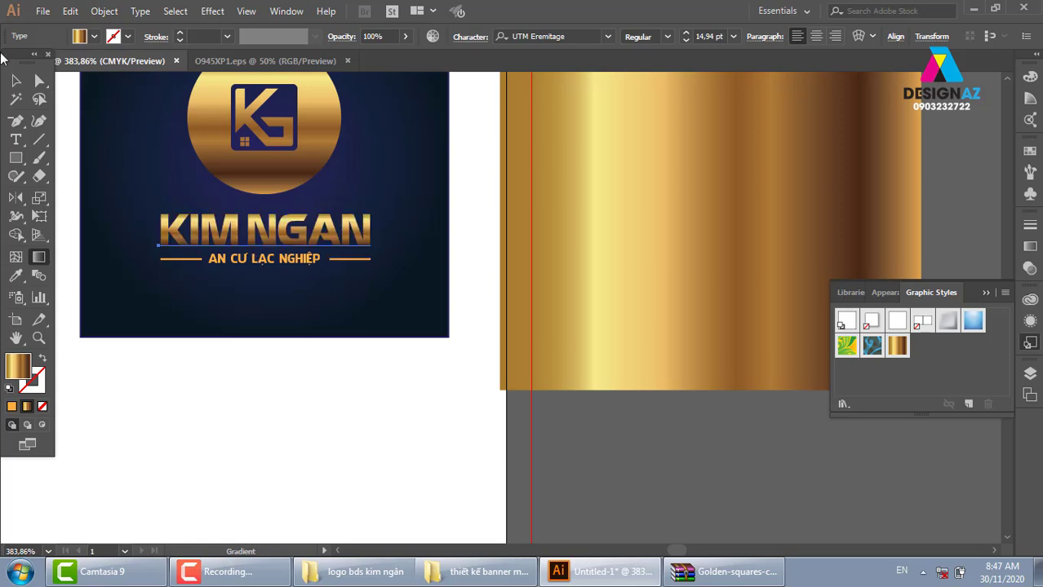
left_click(16, 80)
Step: Apply the gold style to the AN CƯ LẠC NGHIỆP tagline and decorative lines
left_click(211, 261)
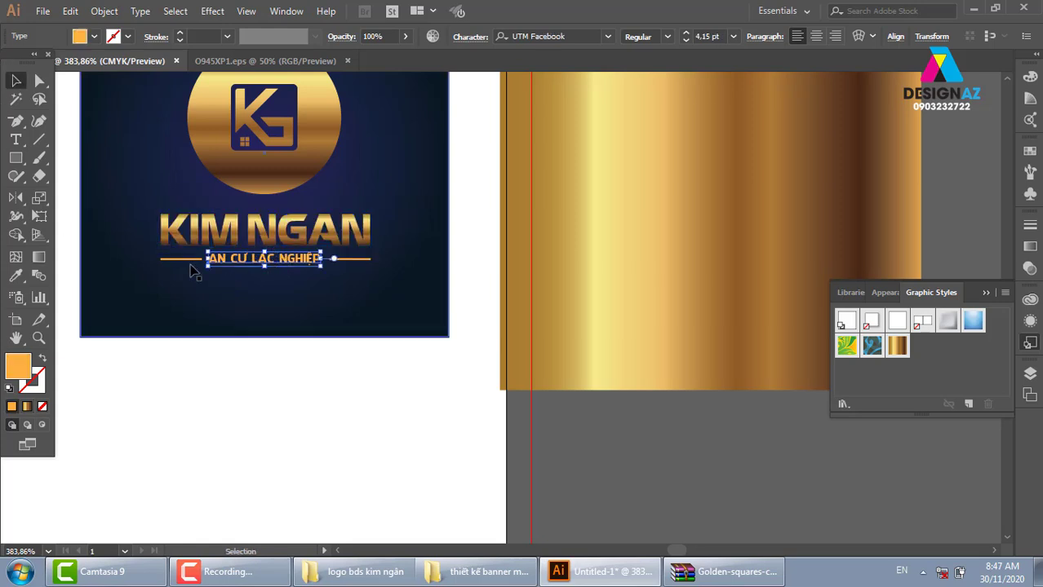
left_click(342, 260, "shift")
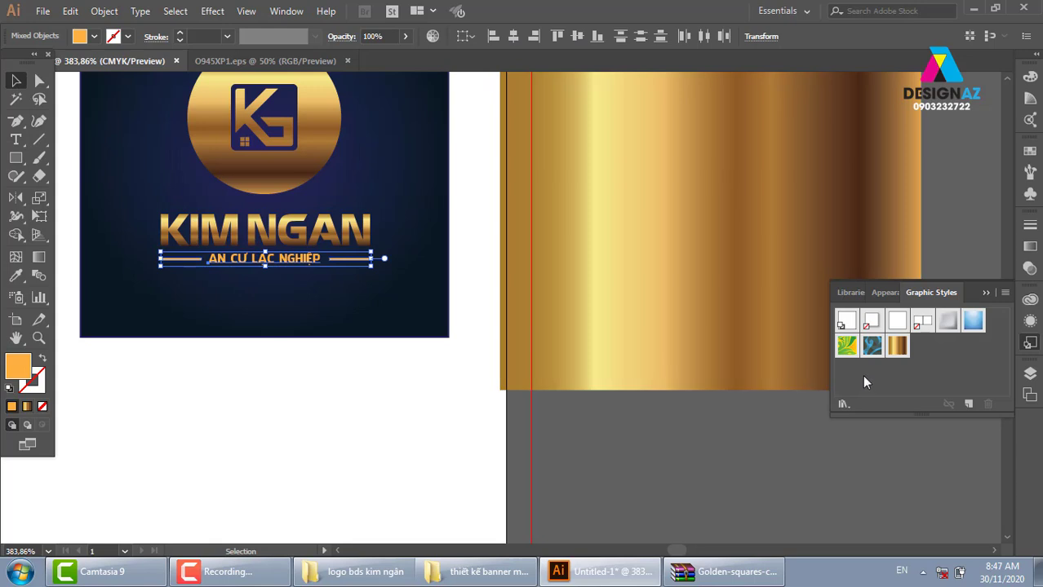
left_click(897, 346)
left_click(343, 446)
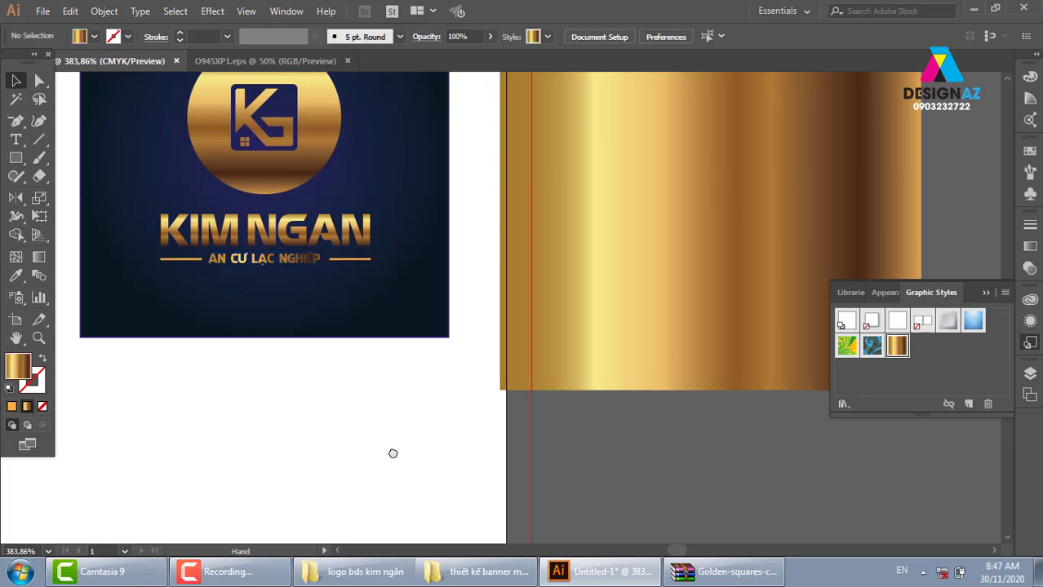
left_click_drag(392, 454, 436, 486)
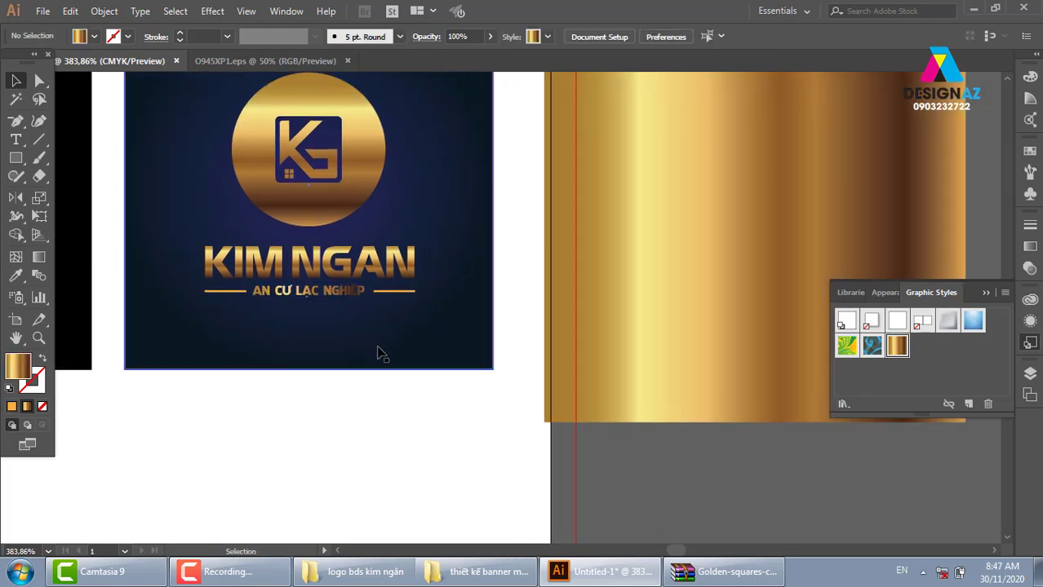
left_click(667, 326)
Step: Delete the gold sample rectangle and set the background gradient's left stop to deep teal 003144
key("Delete")
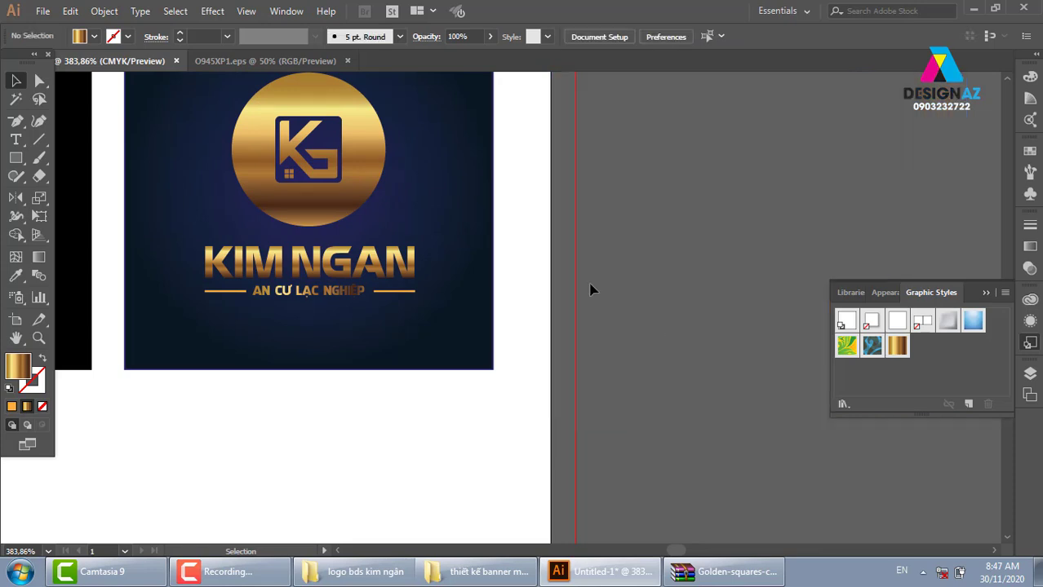
left_click(477, 349)
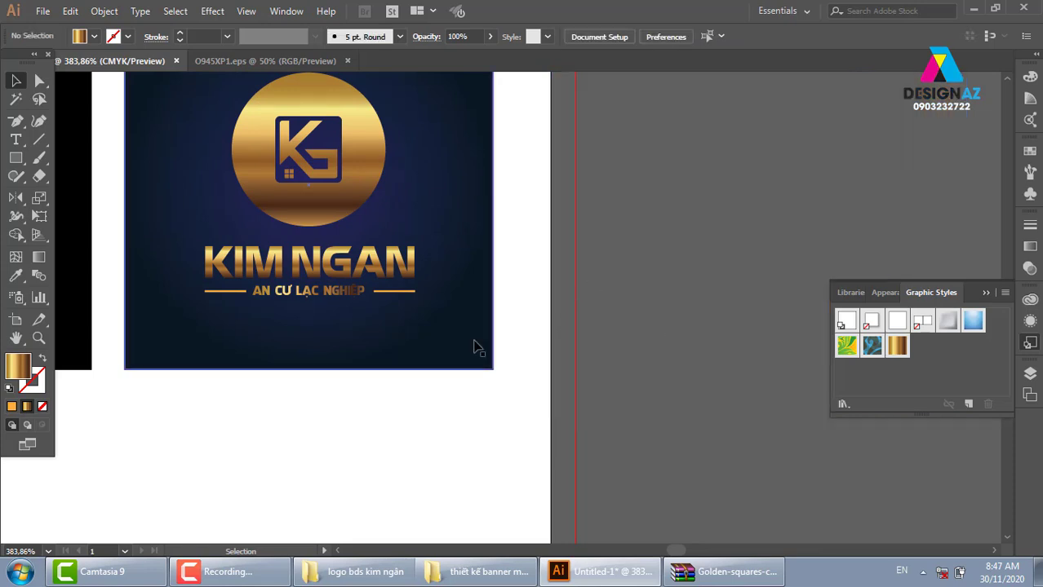
left_click(1030, 249)
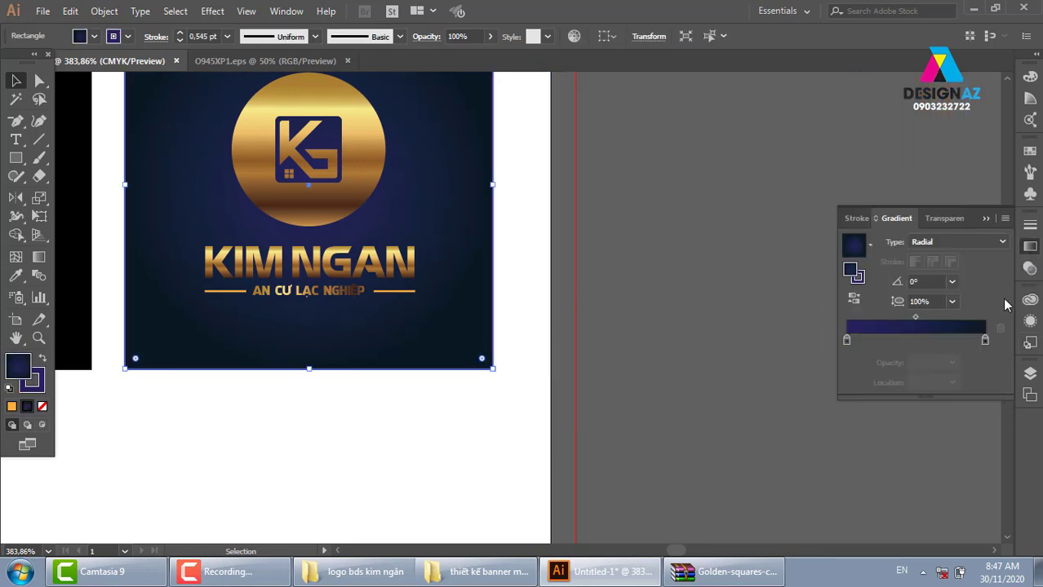
left_click(847, 341)
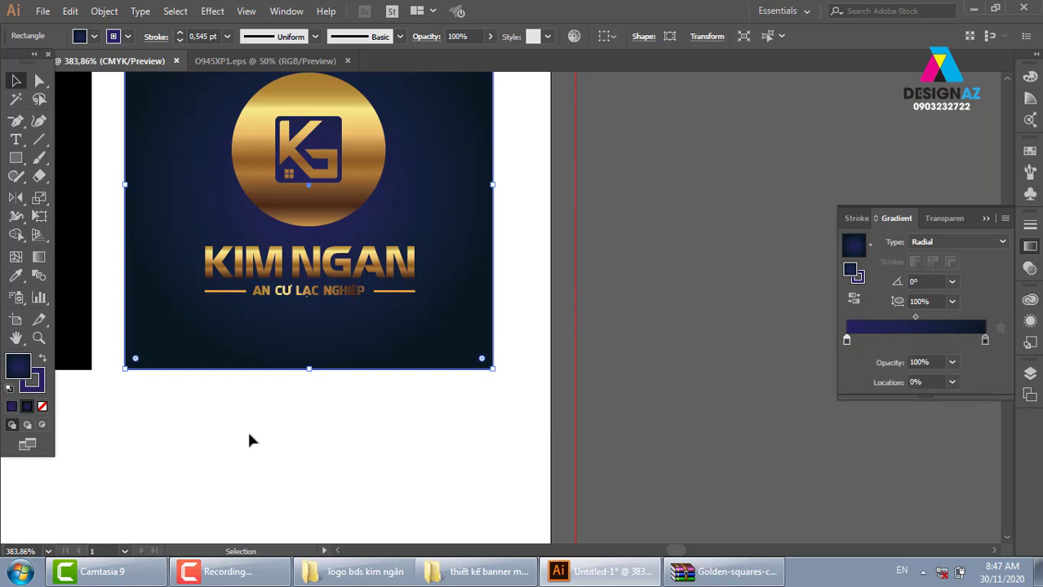
double_click(27, 371)
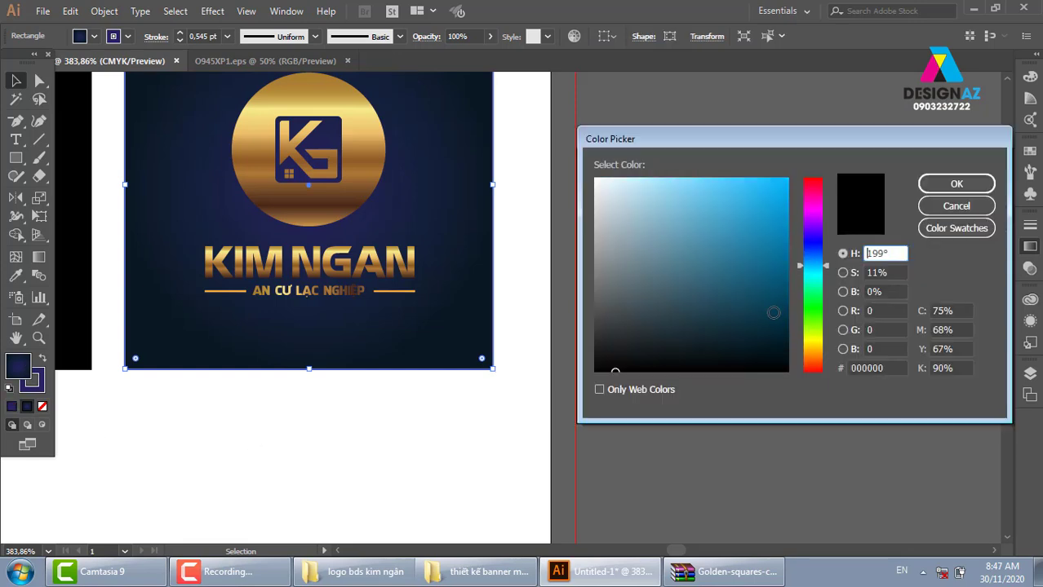
left_click_drag(773, 312, 788, 320)
left_click(954, 183)
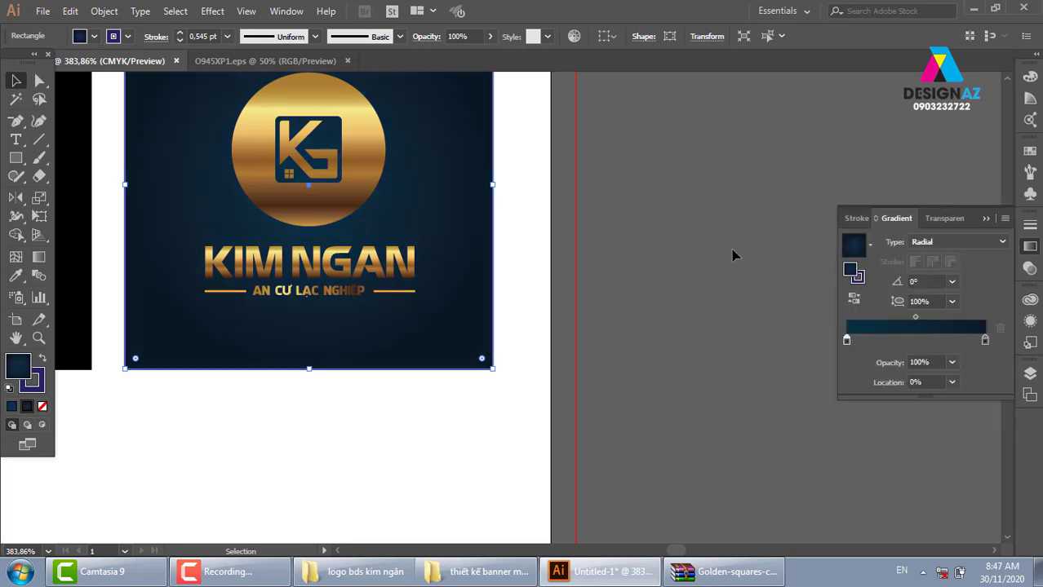
Step: Alt-drag a copy of the gold logo and text, without the background, beside the artboard
left_click(581, 244)
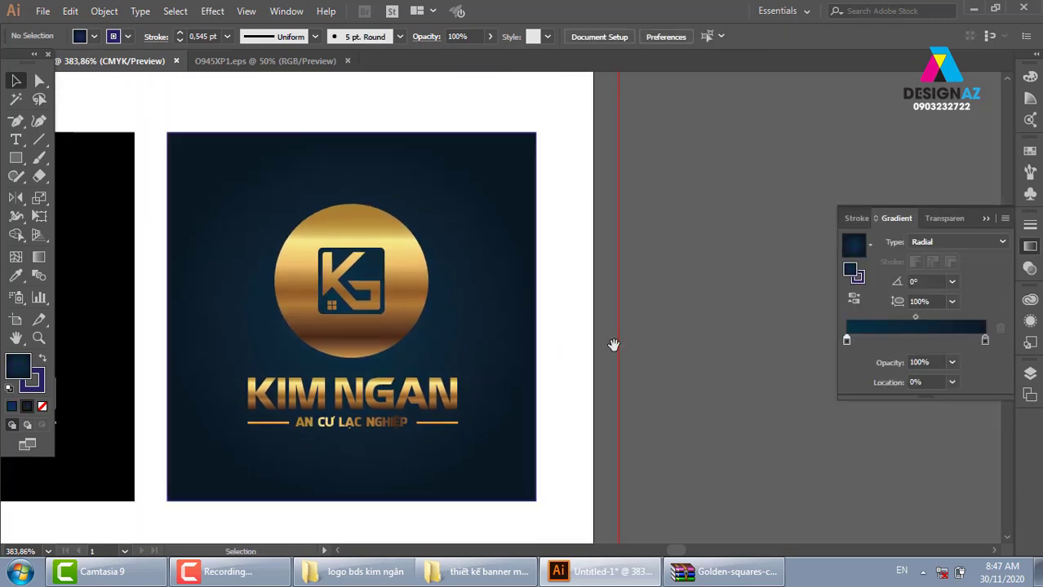
left_click_drag(612, 344, 589, 382)
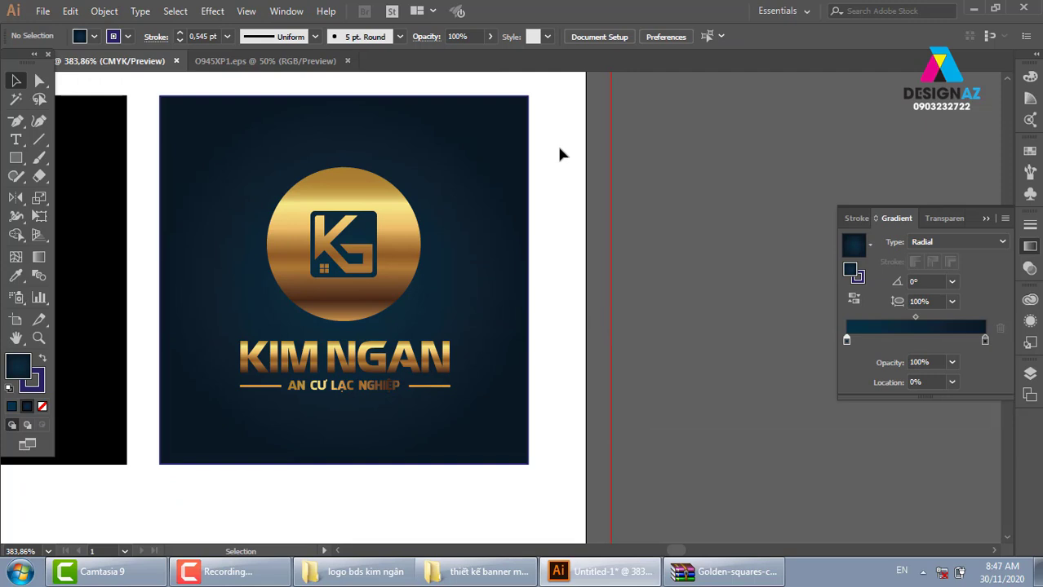
left_click_drag(560, 149, 252, 433)
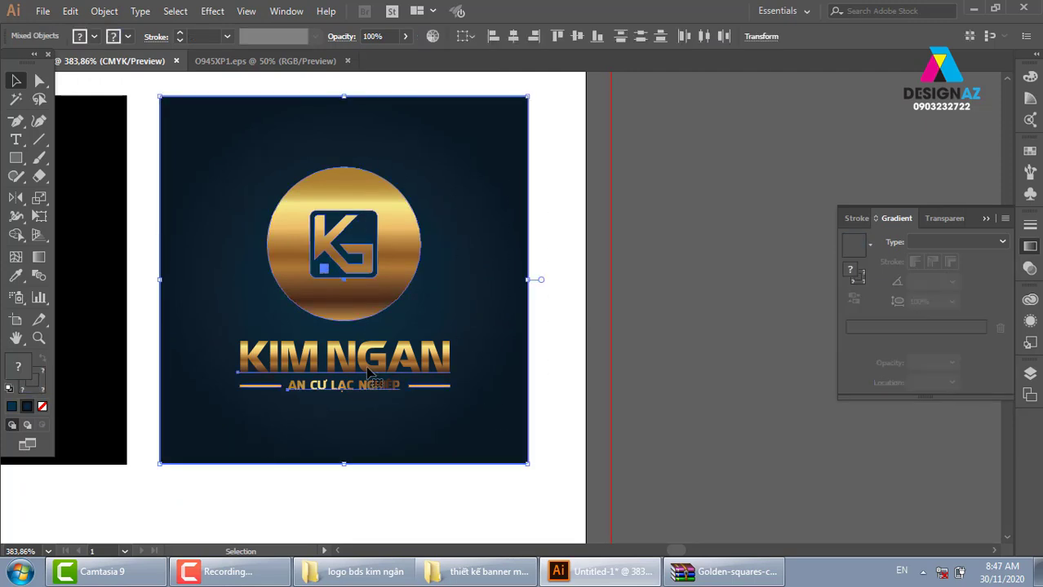
left_click(505, 292, "shift")
mouse_move(354, 302)
left_mouse_down()
mouse_move(729, 359)
mouse_move(416, 349)
left_mouse_up()
Step: Convert the logo copy's text to outlines and fill it solid black
left_click(547, 330)
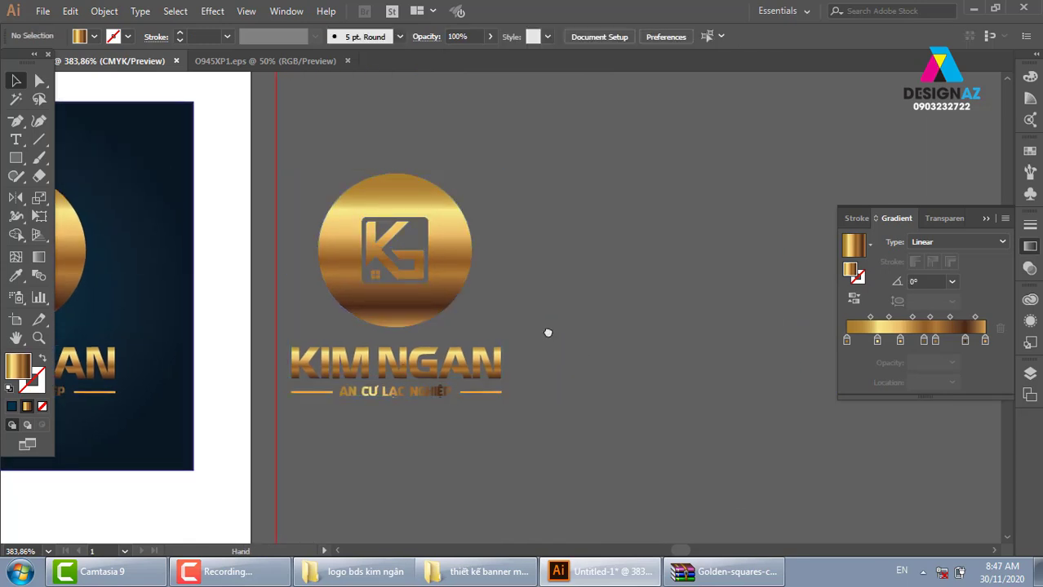
mouse_move(546, 330)
left_mouse_down()
mouse_move(693, 295)
mouse_move(762, 315)
left_mouse_up()
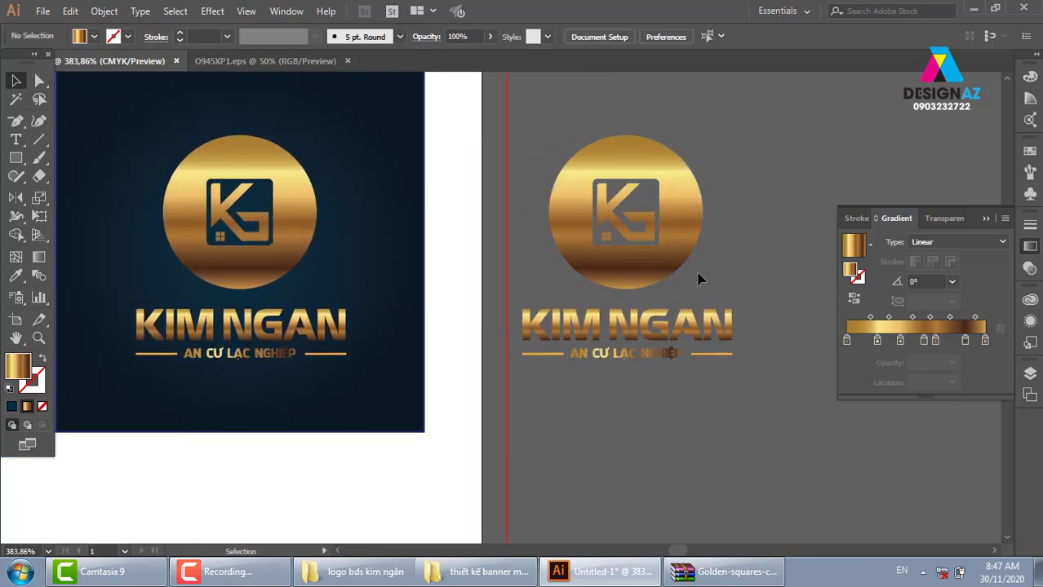
left_click_drag(515, 372, 637, 409)
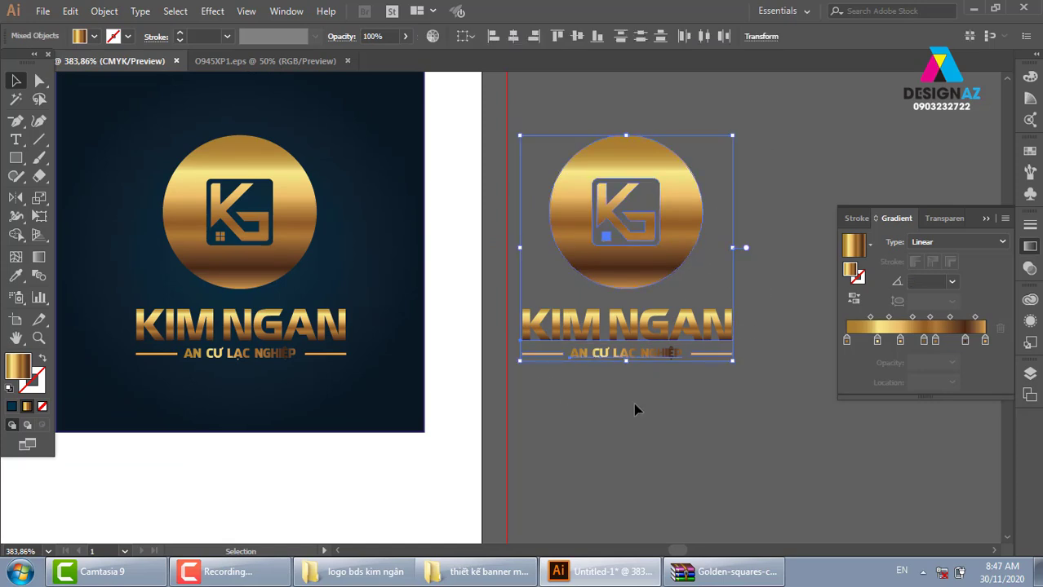
key("ctrl+shift+o")
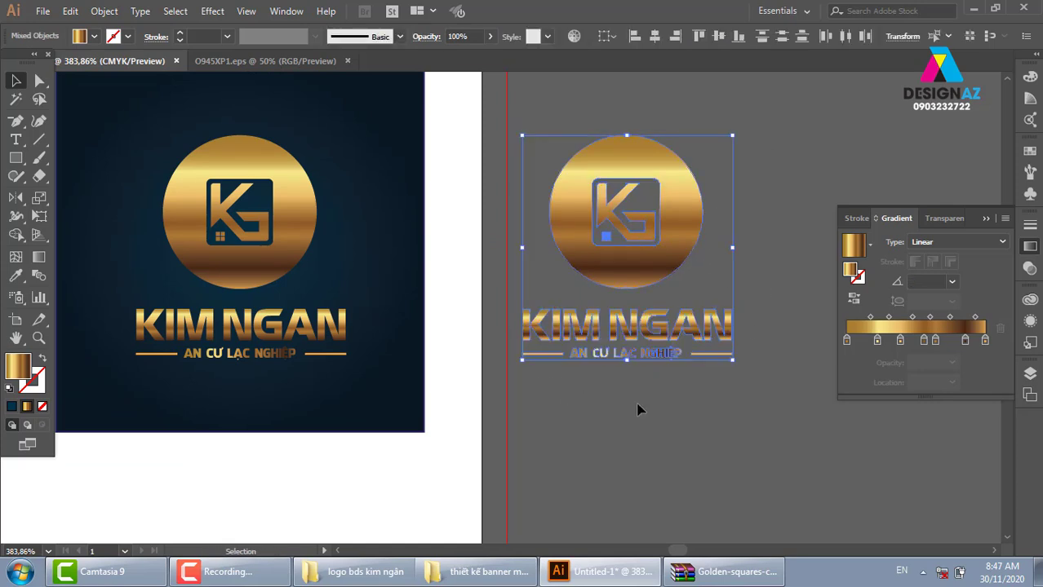
left_click(1030, 154)
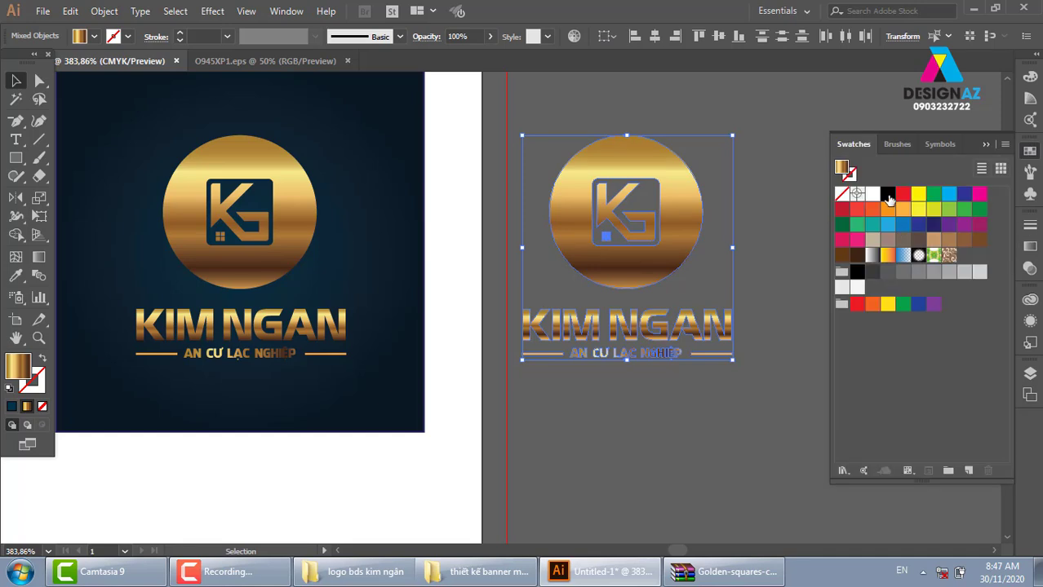
left_click(887, 193)
Step: Ungroup the black logo's tagline group, undoing an accidental move
left_click(741, 364)
left_click_drag(740, 365, 687, 354)
left_click(689, 344)
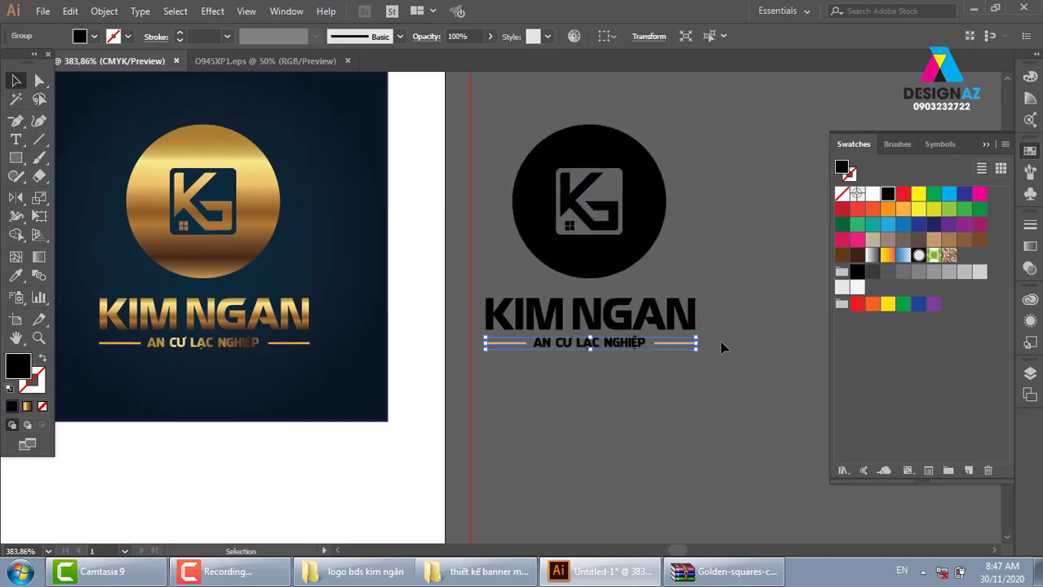
left_click_drag(692, 343, 694, 364)
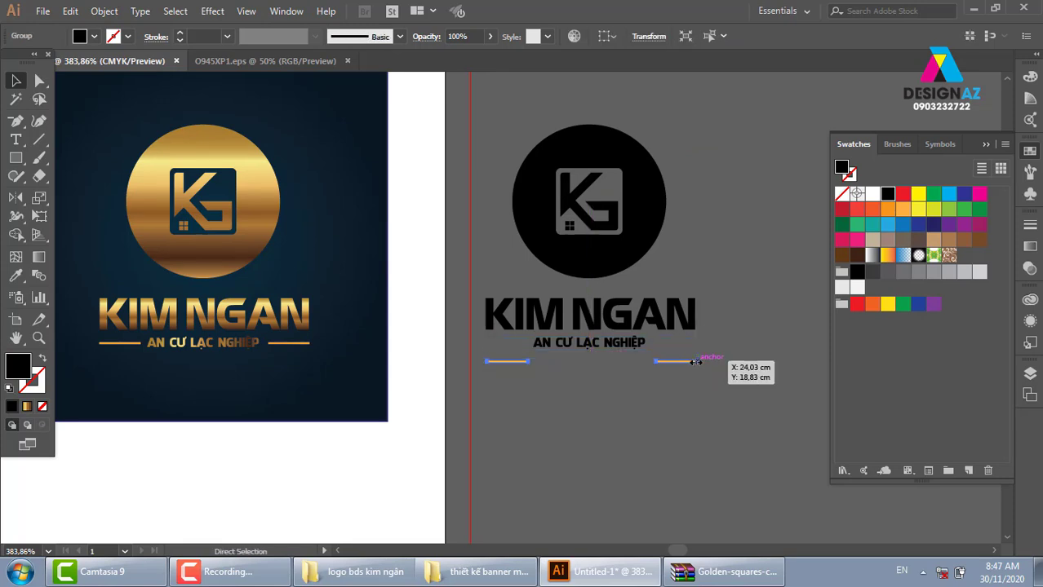
key("ctrl+z")
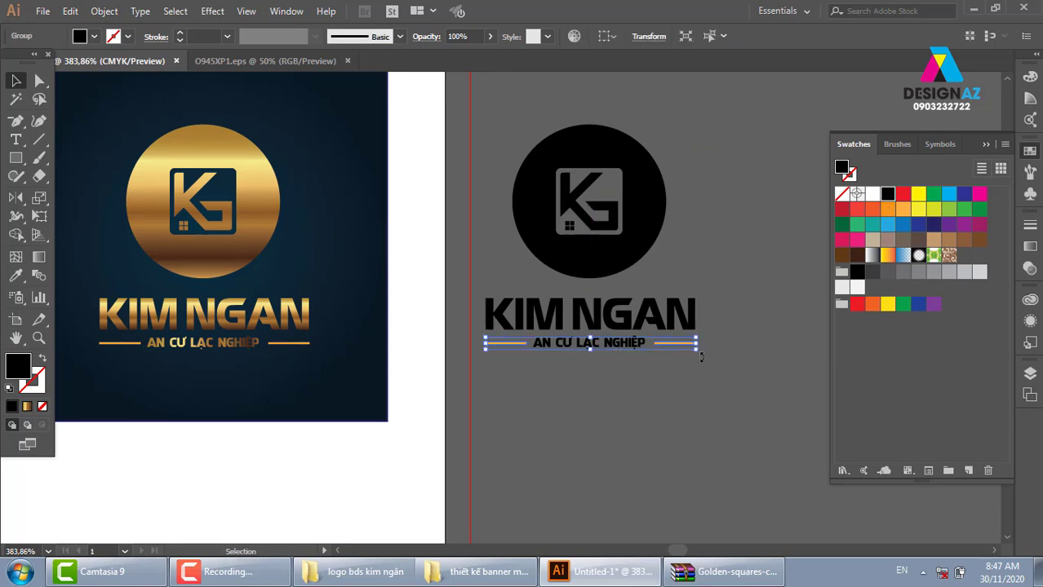
key("z")
left_click_drag(680, 333, 717, 415)
left_click(16, 80)
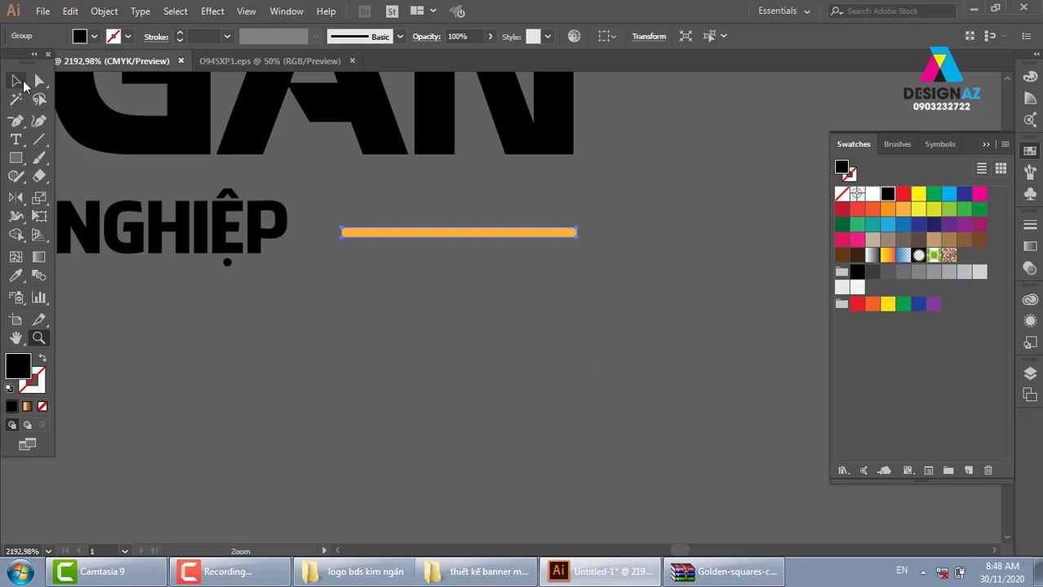
left_click(529, 337)
right_click(535, 236)
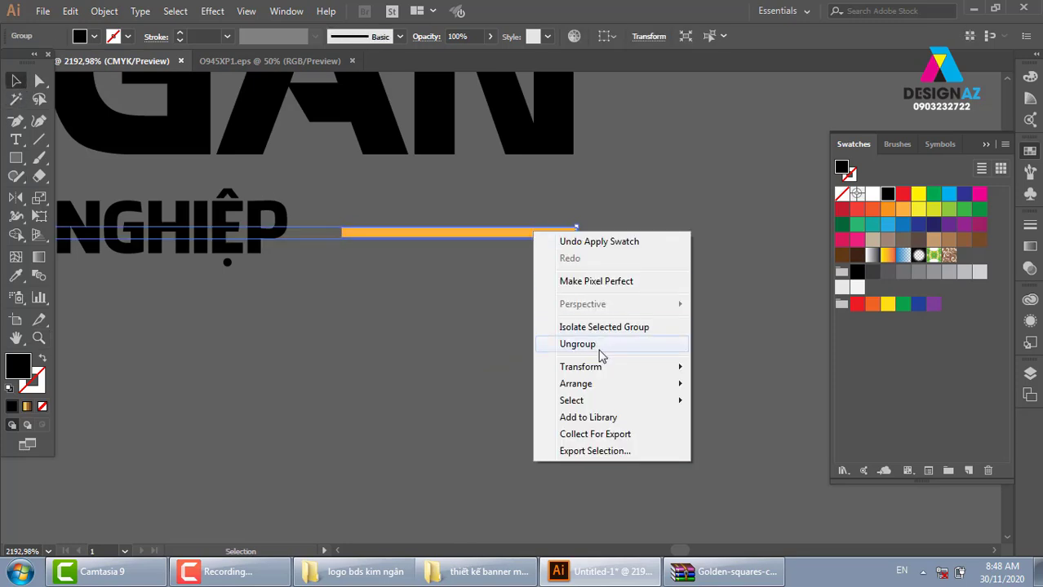
left_click(601, 354)
Step: Recolour the tagline's right and left orange side lines black
left_click(674, 378)
left_click(573, 234)
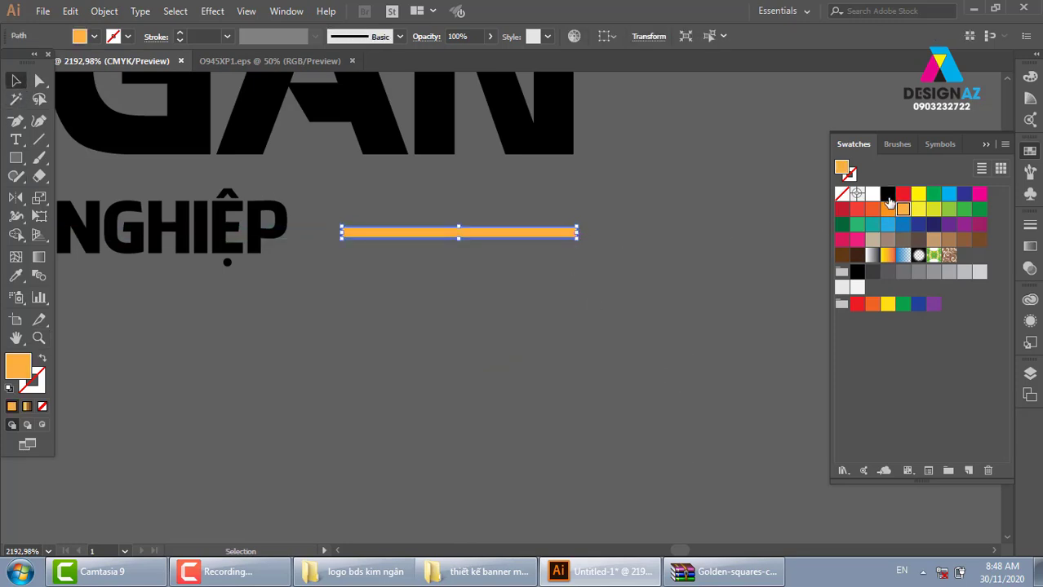
left_click(888, 195)
left_click(635, 307)
left_click_drag(204, 307, 488, 345)
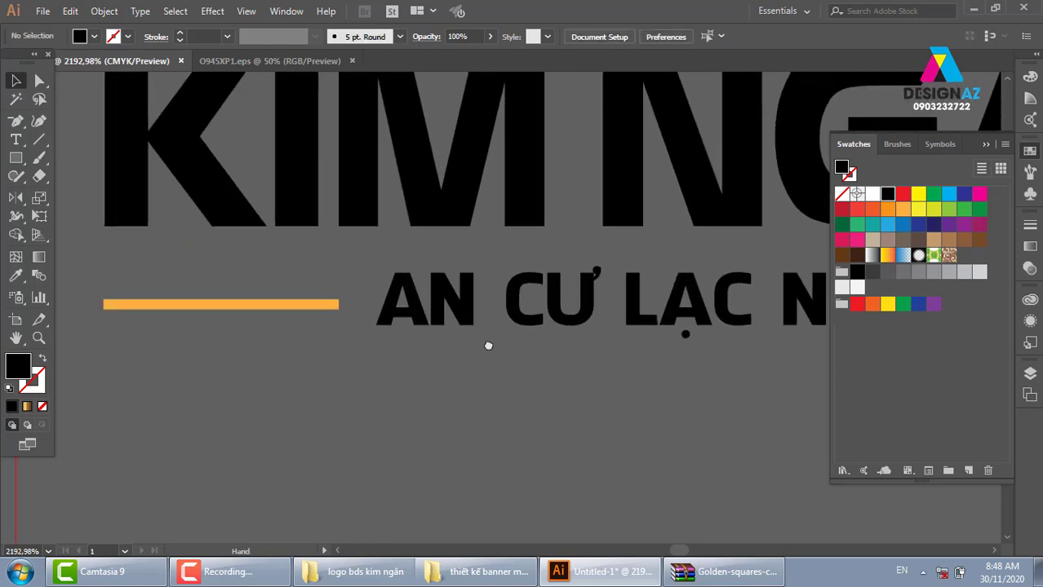
left_click(338, 309)
left_click(888, 195)
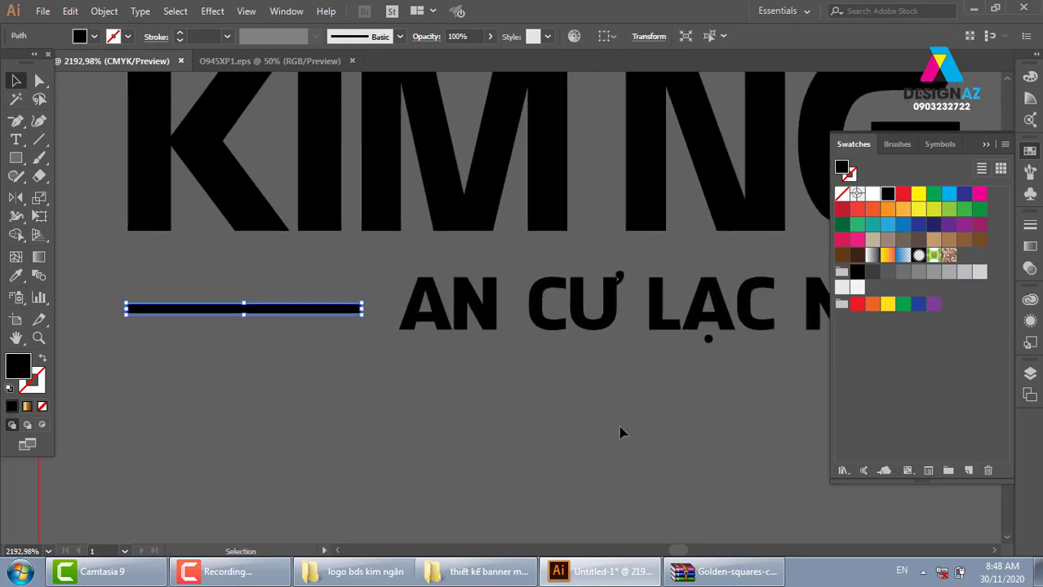
left_click(569, 476)
Step: Select the whole black KIM NGAN logo and duplicate it down and right
key("ctrl+minus")
key("ctrl+minus")
key("ctrl+minus")
key("ctrl+minus")
key("ctrl+minus")
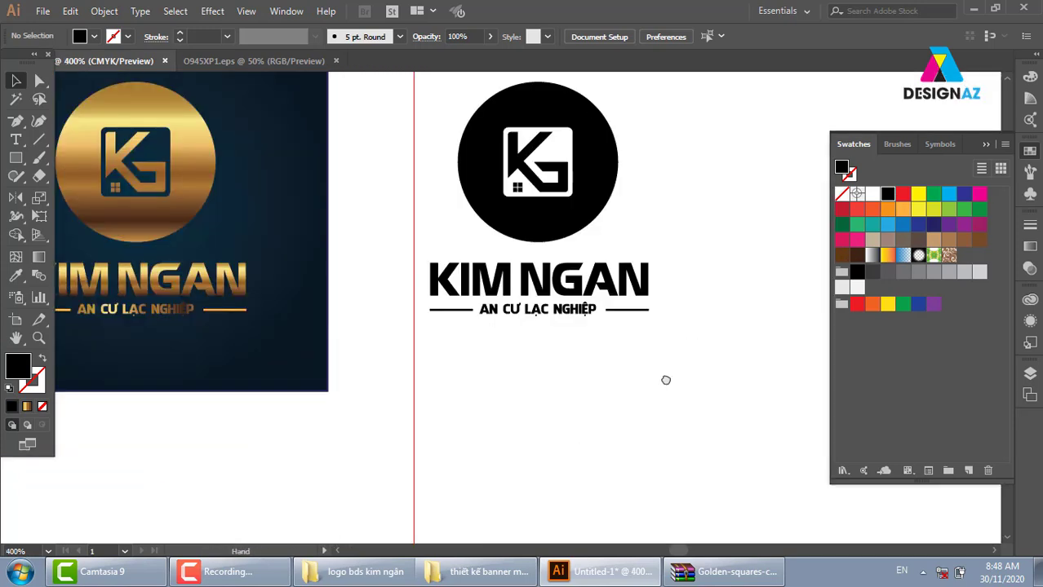
left_click_drag(665, 380, 578, 475)
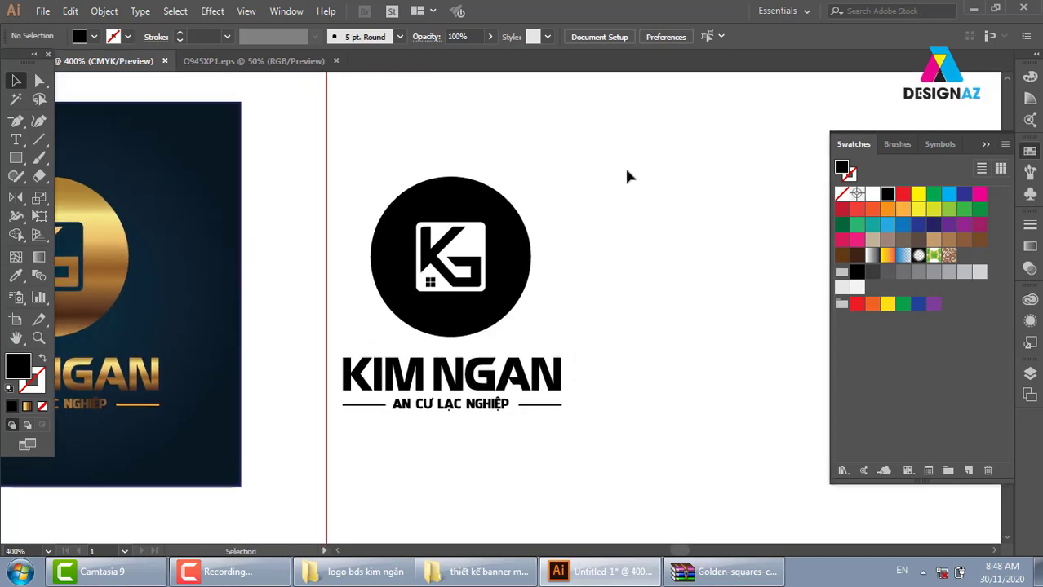
left_click_drag(628, 169, 364, 446)
key("v")
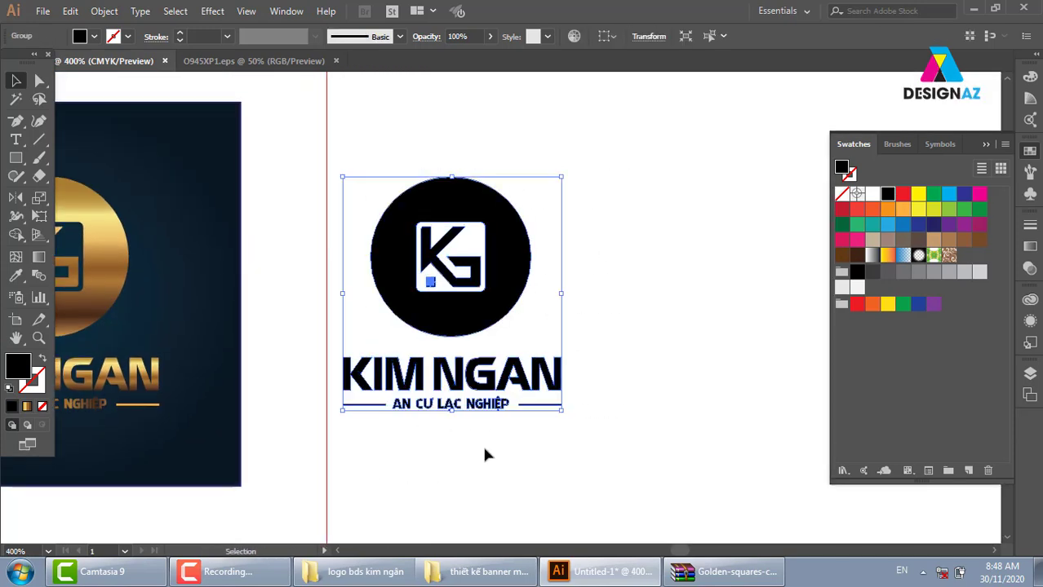
left_click(486, 454)
mouse_move(507, 328)
left_mouse_down()
mouse_move(616, 341)
mouse_move(561, 280)
left_mouse_up()
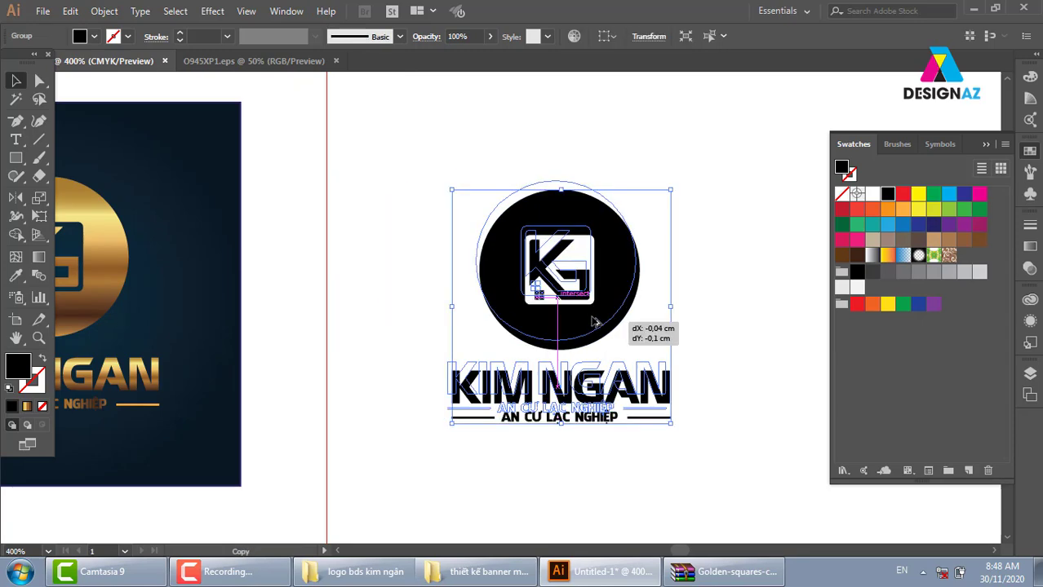
Step: Stack the duplicate over the black logo, remove the extra copy, and reposition the group
left_click(732, 348)
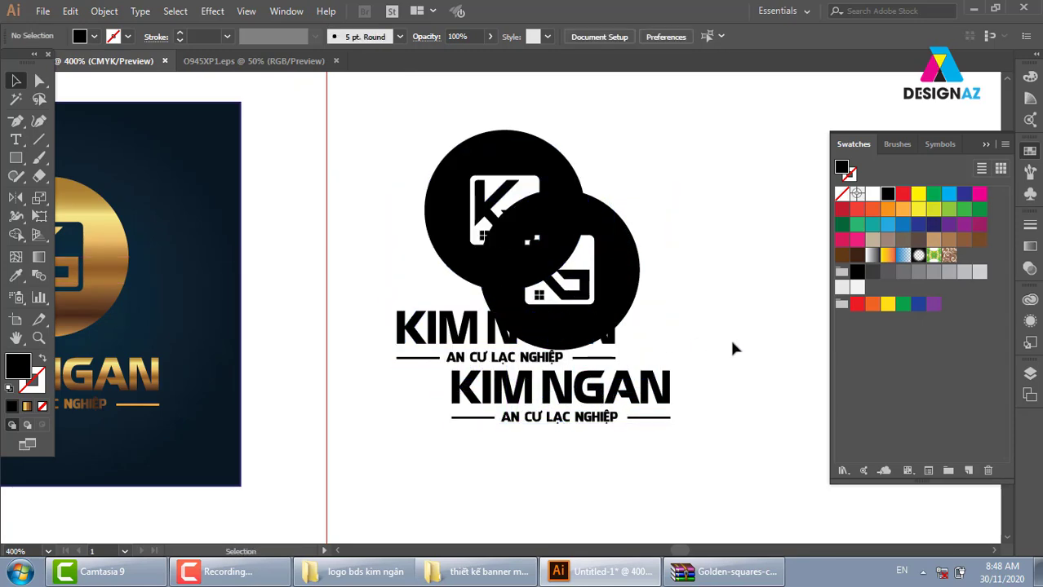
mouse_move(628, 301)
left_mouse_down()
mouse_move(585, 240)
mouse_move(596, 239)
left_mouse_up()
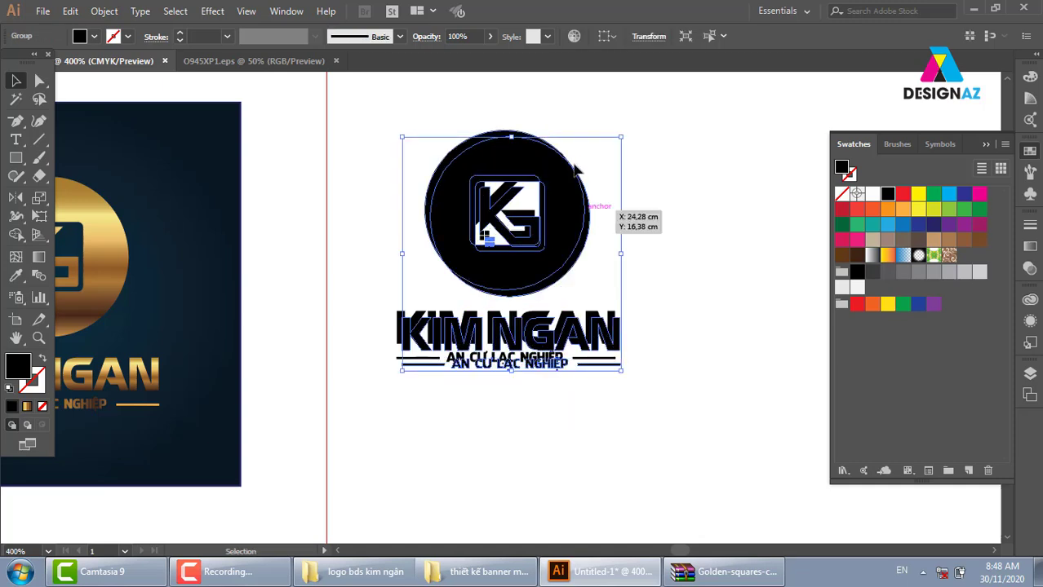
left_click(462, 37)
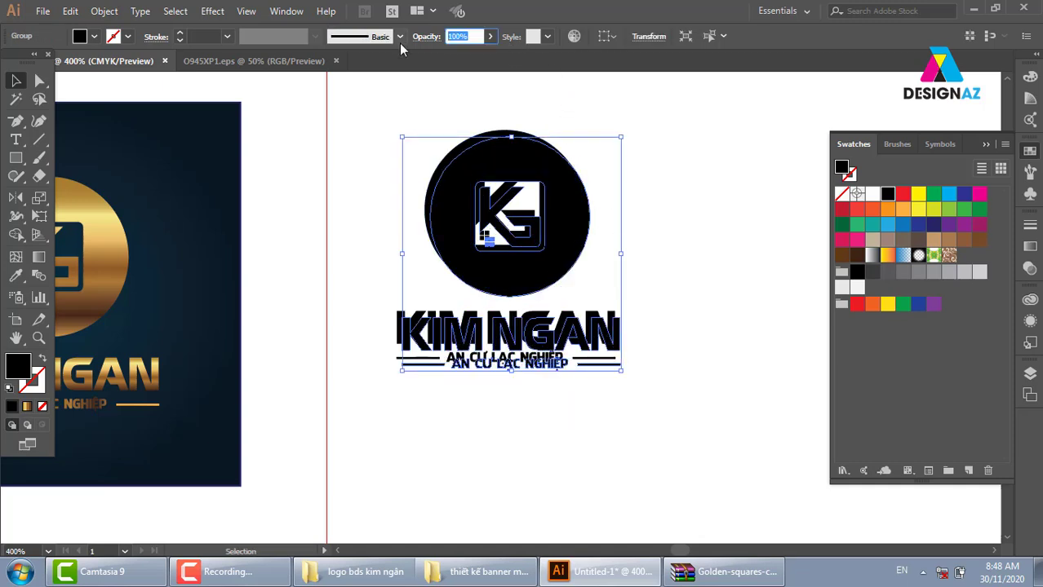
type("0")
left_click(683, 308)
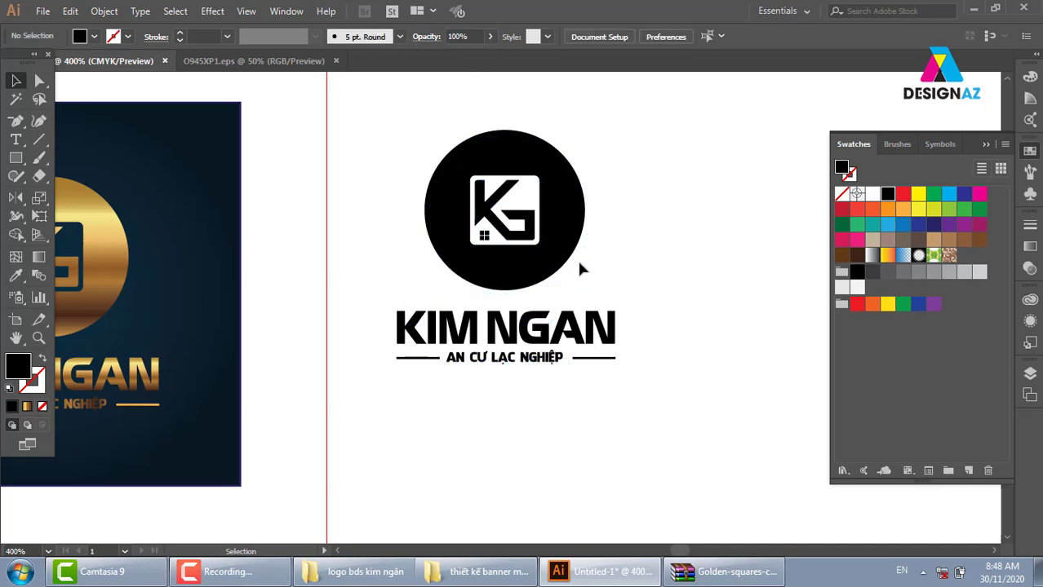
left_click_drag(666, 128, 512, 403)
left_click_drag(559, 245, 553, 214)
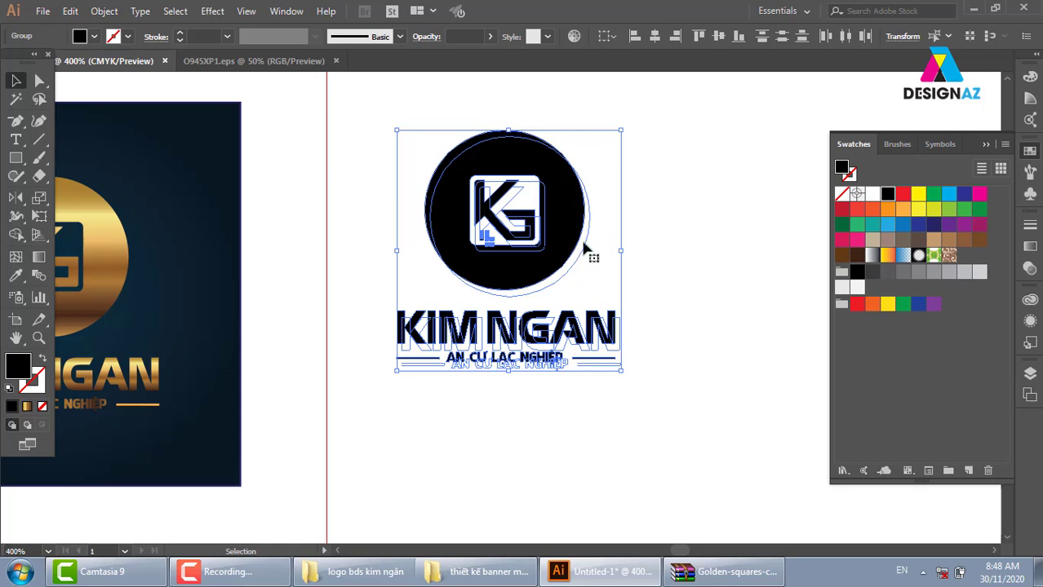
Step: Blend the black KIM NGAN logo into its offset copy with 7 specified steps
left_click(103, 11)
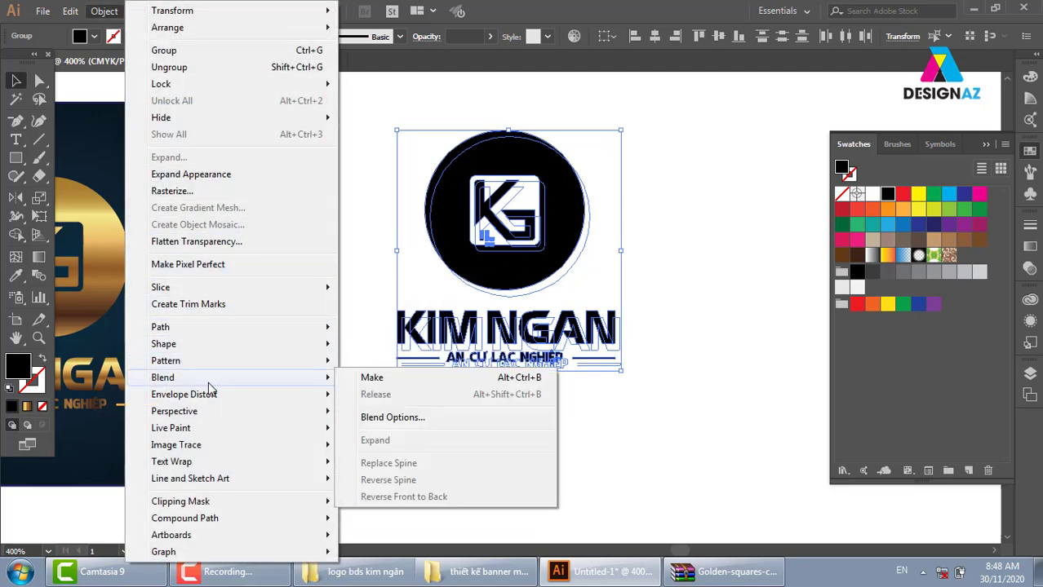
mouse_move(162, 378)
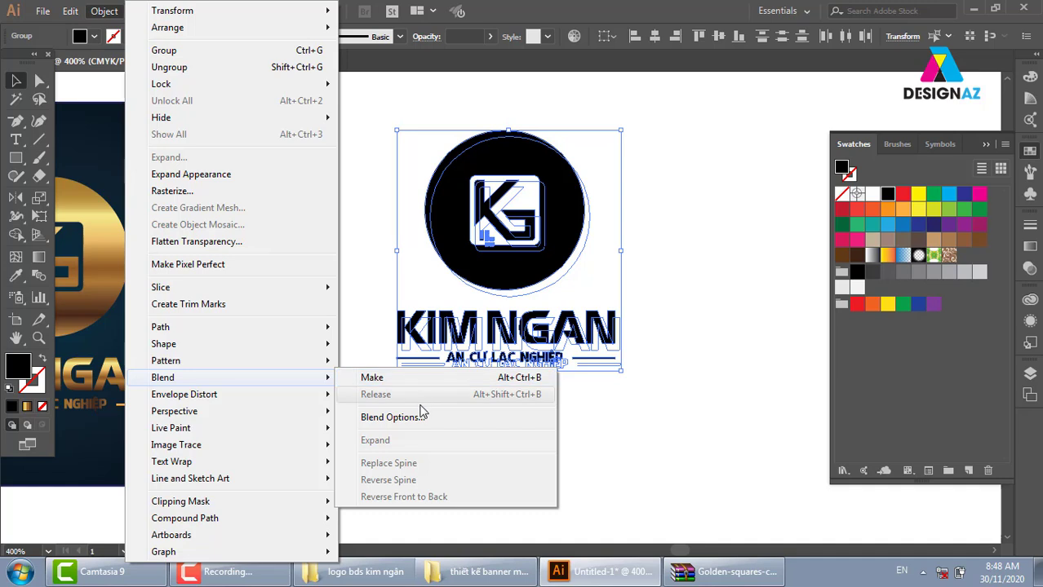
left_click(504, 378)
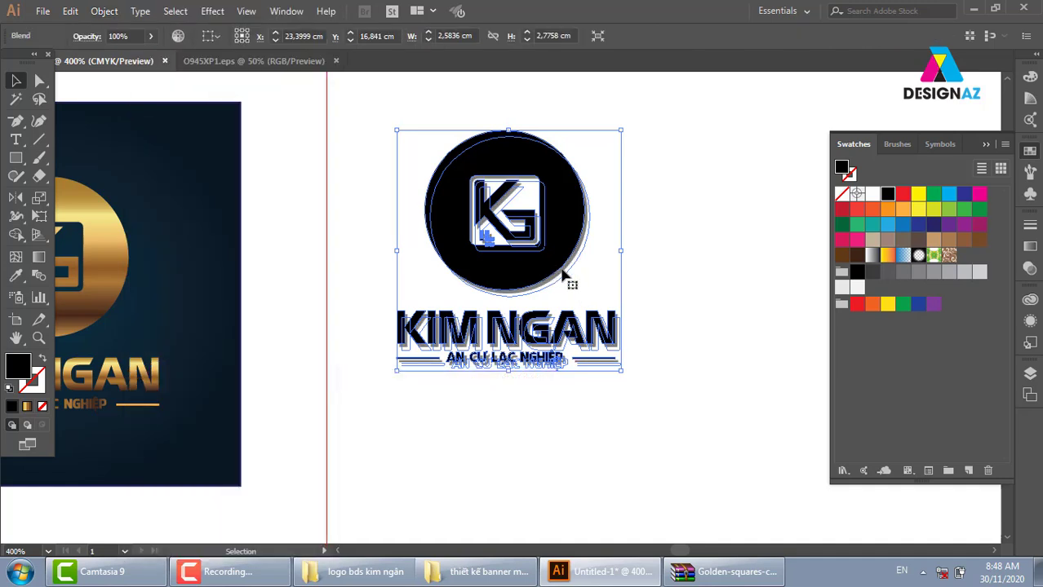
left_click(106, 11)
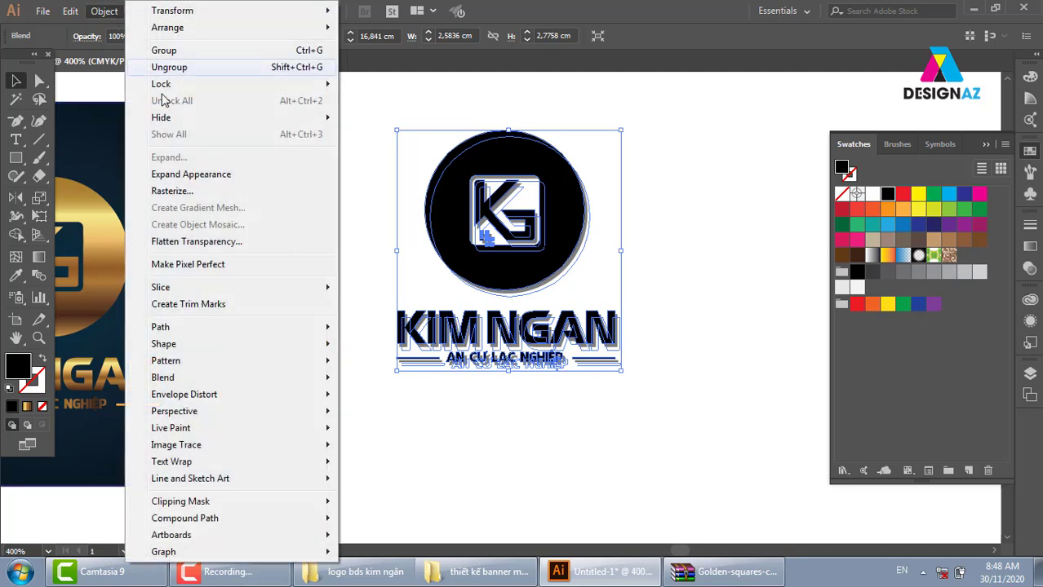
mouse_move(162, 378)
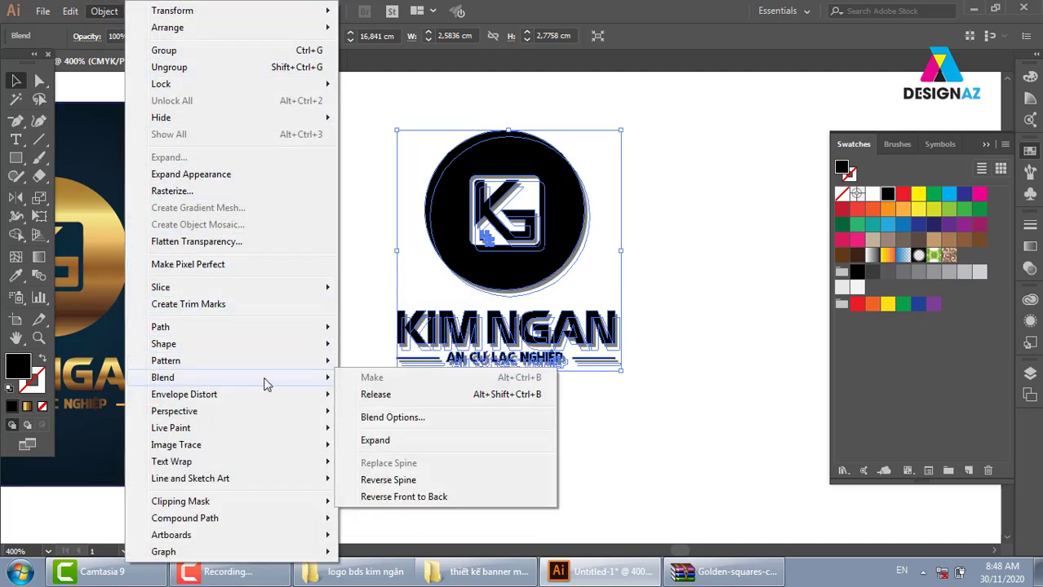
left_click(421, 418)
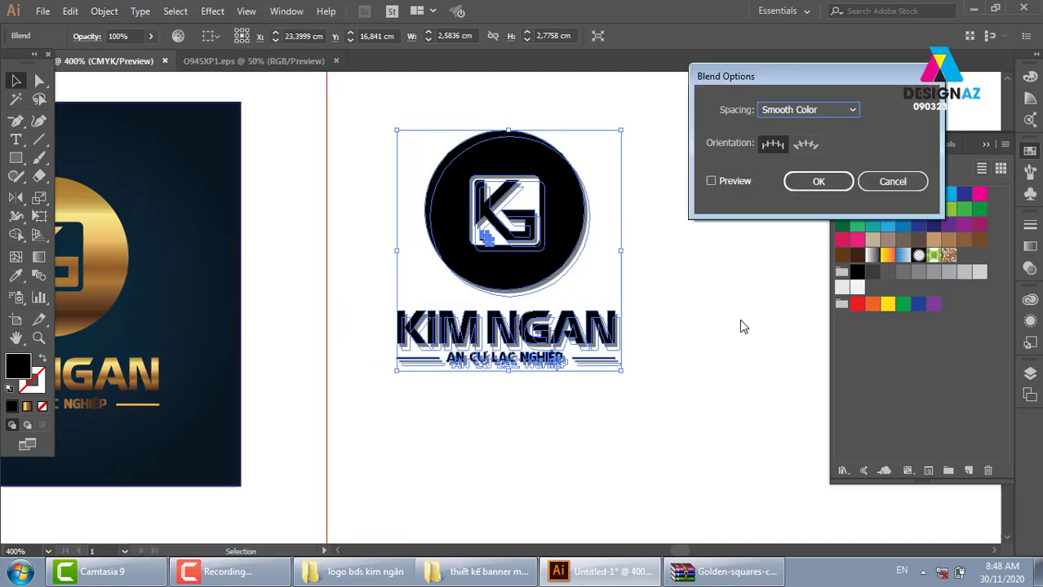
left_click(711, 180)
left_click(816, 109)
left_click(804, 142)
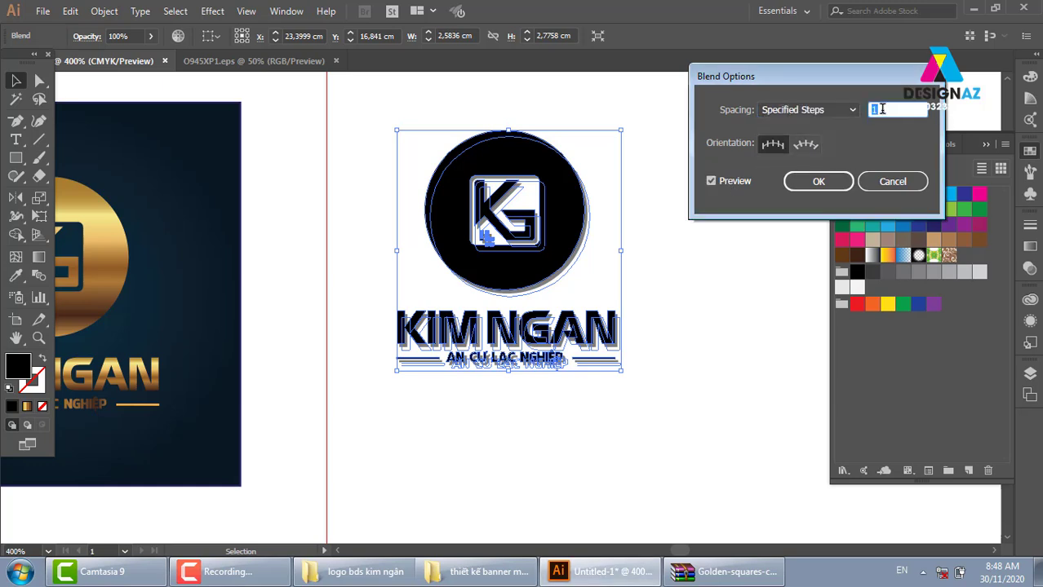
double_click(895, 109)
type("7")
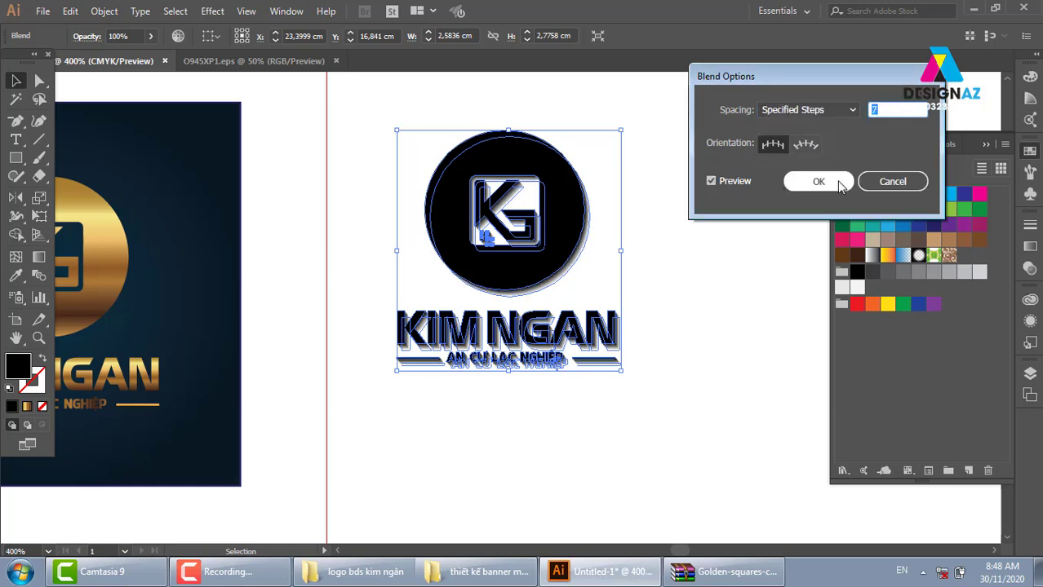
left_click(836, 183)
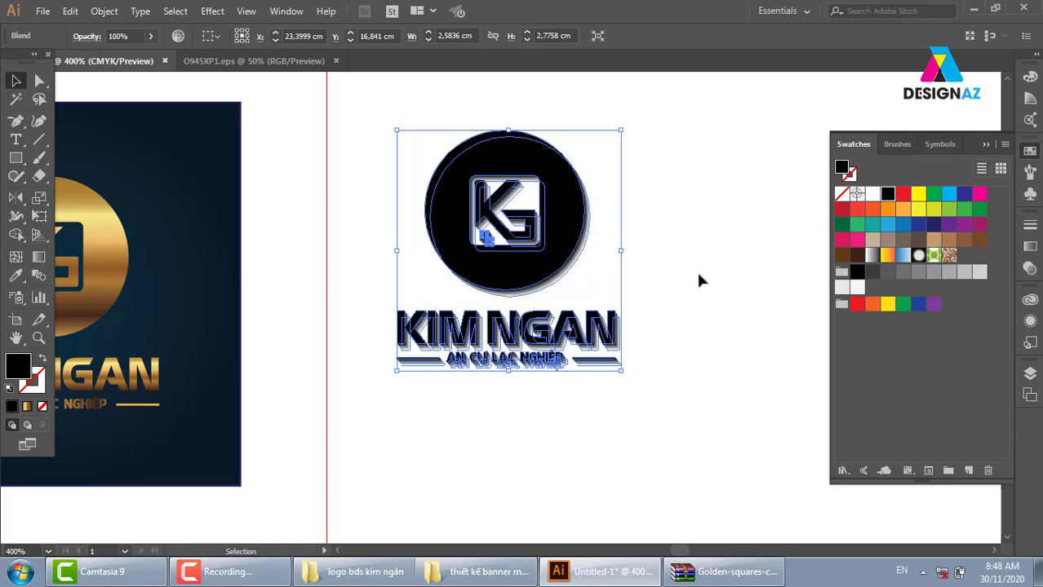
Step: Nudge the KIM NGAN blend slightly down and to the right
left_click(691, 447)
left_click(581, 346)
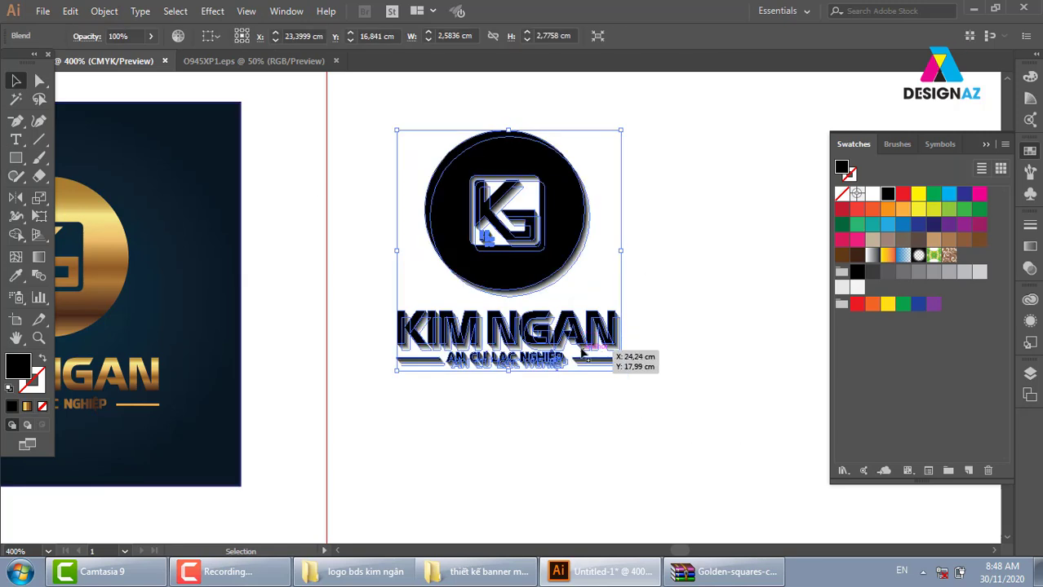
left_click_drag(585, 353, 587, 355)
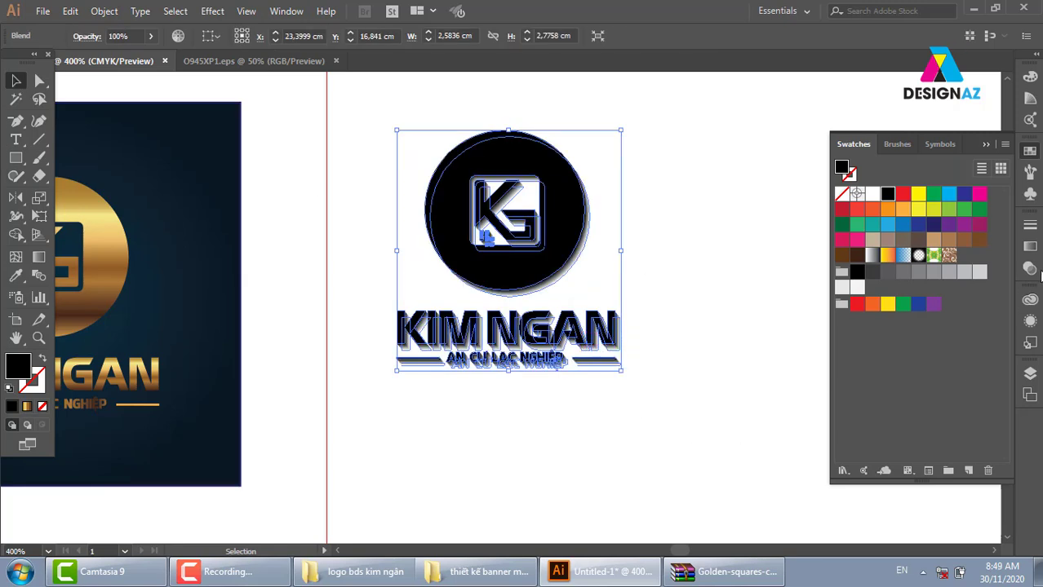
left_click(1030, 270)
Step: Set the blended shadow's blend mode to Multiply
left_click(904, 245)
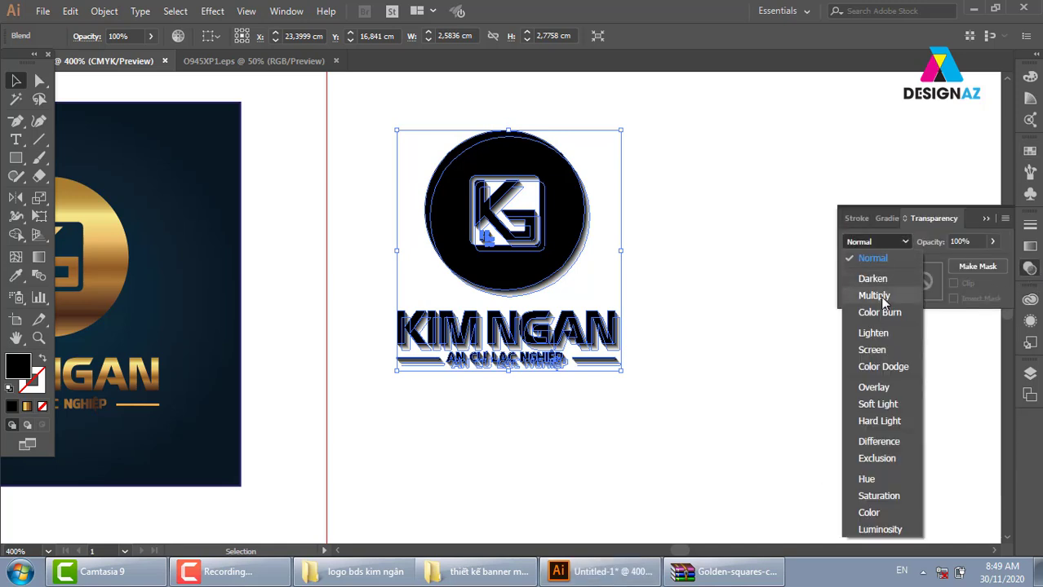
left_click(739, 219)
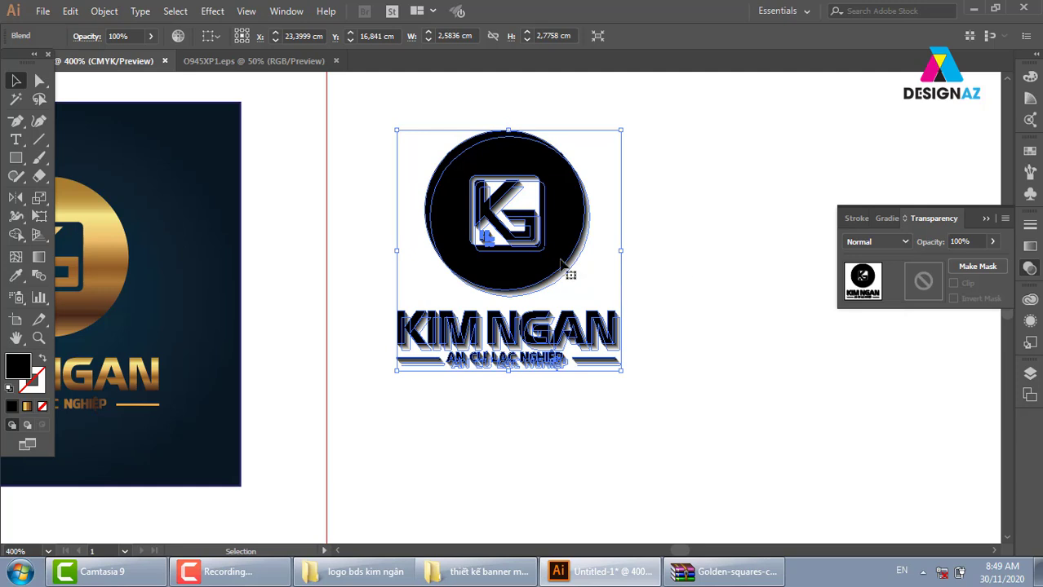
left_click(901, 245)
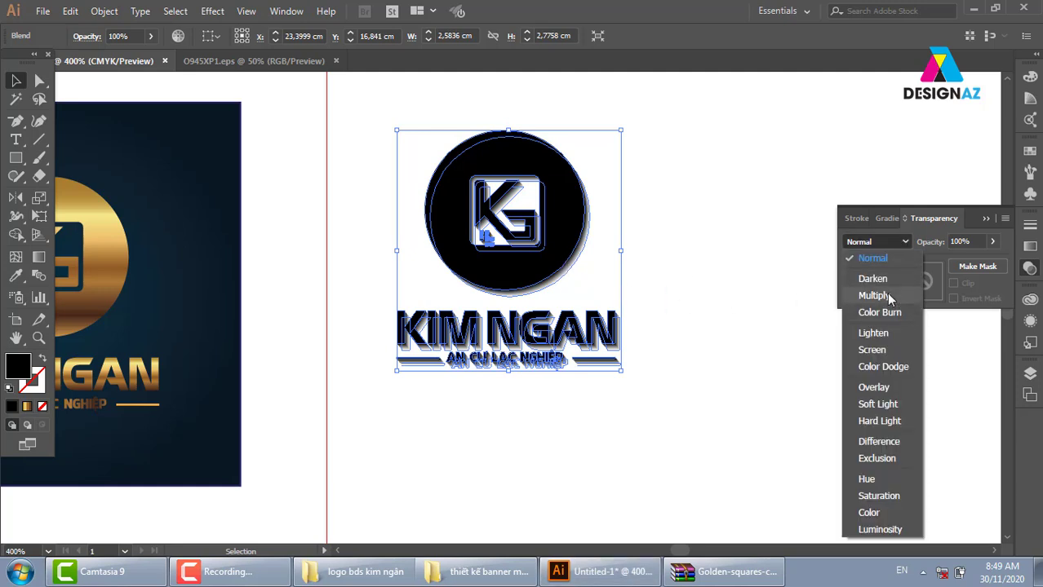
left_click(886, 292)
left_click(702, 265)
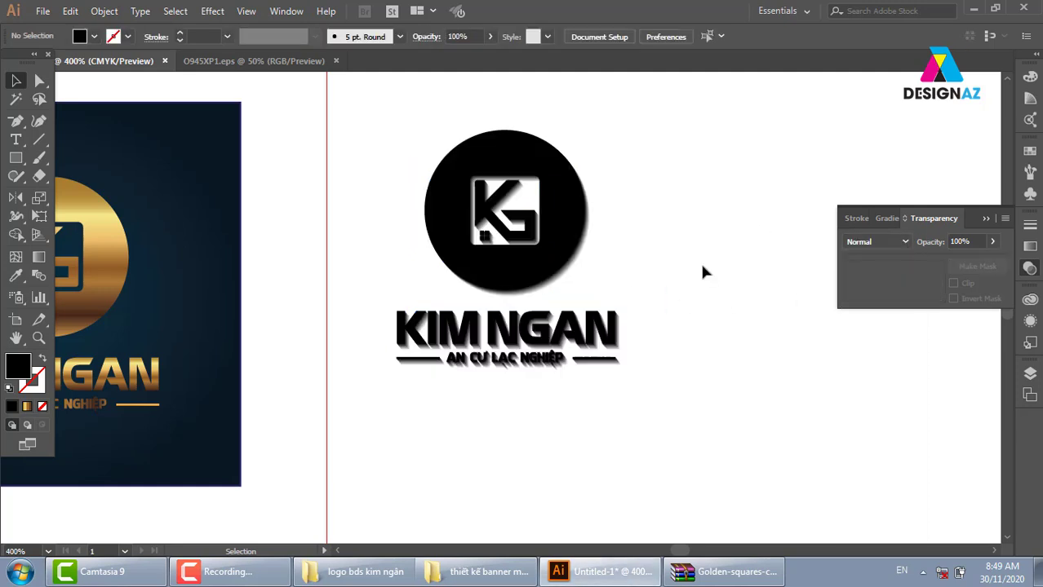
Step: Move the shadow blend onto the navy square, behind the gold logo
left_click_drag(702, 266, 822, 294)
left_click_drag(679, 275, 218, 325)
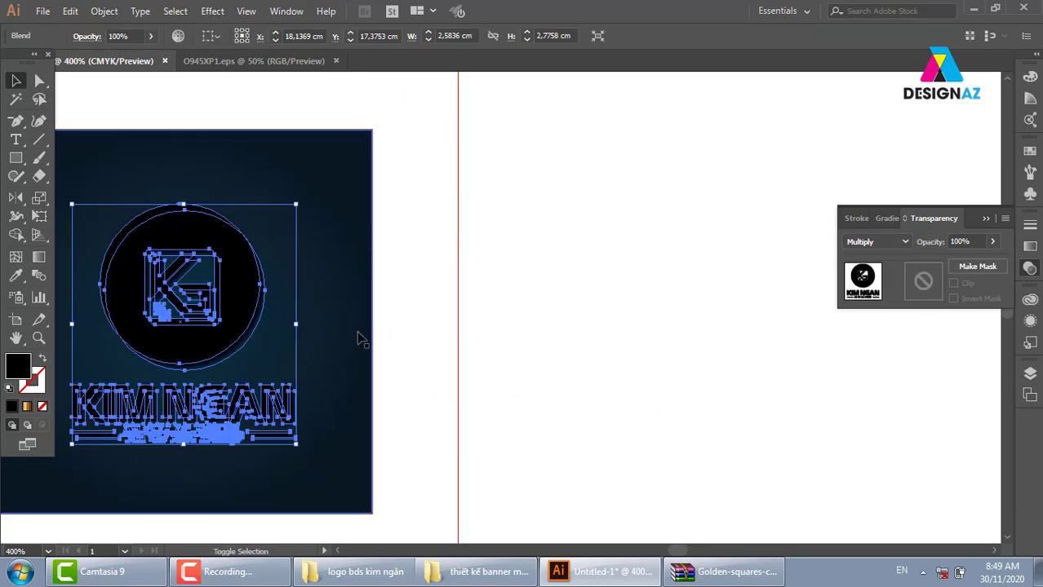
left_click(326, 316)
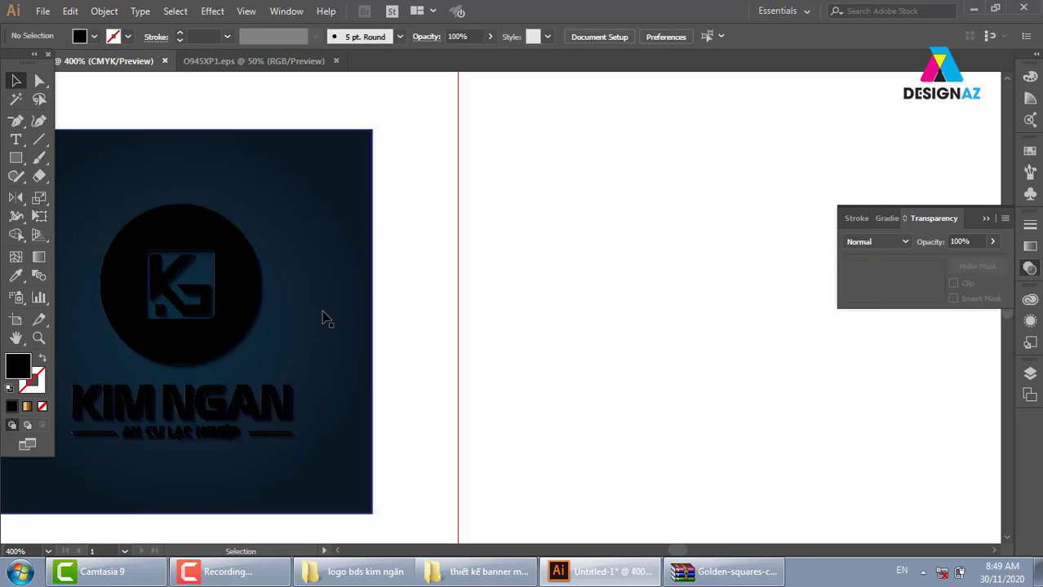
left_click(249, 302)
key("ctrl+a")
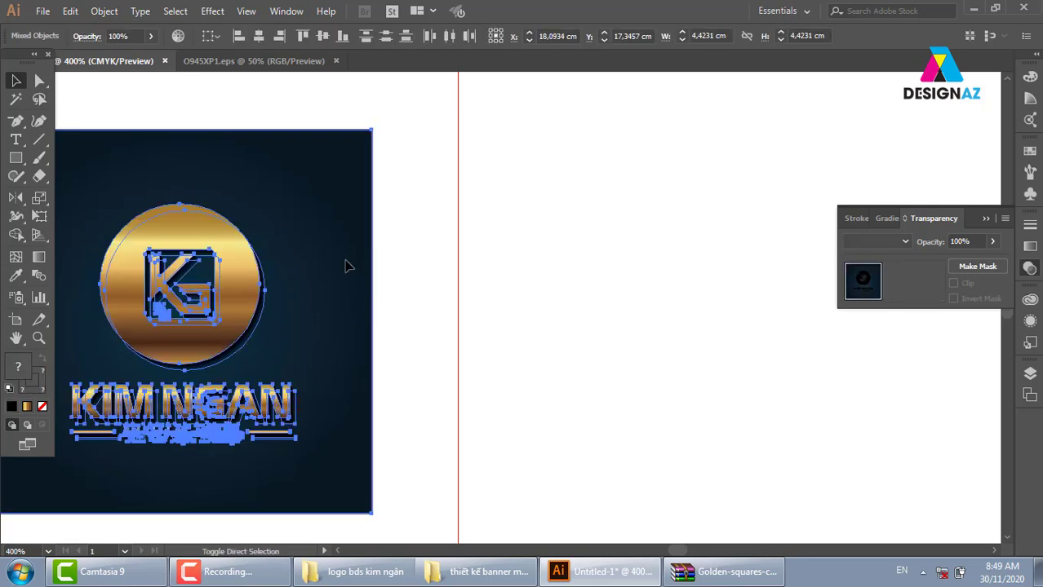
left_click(514, 300)
left_click_drag(561, 361, 628, 395)
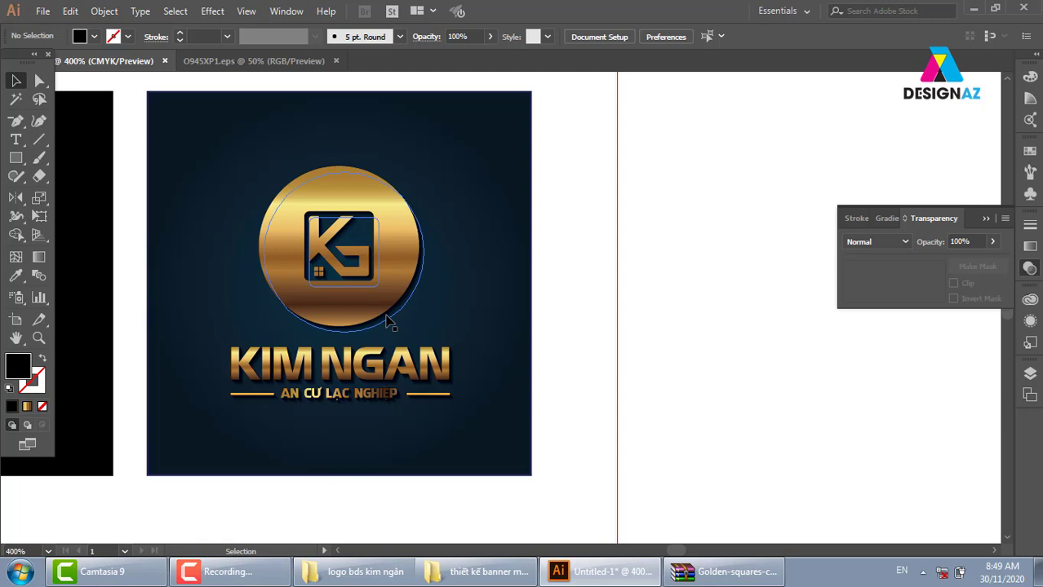
Step: Zoom in on the KIM NGAN title text, select it and nudge it slightly
key("z")
left_click_drag(156, 147, 522, 447)
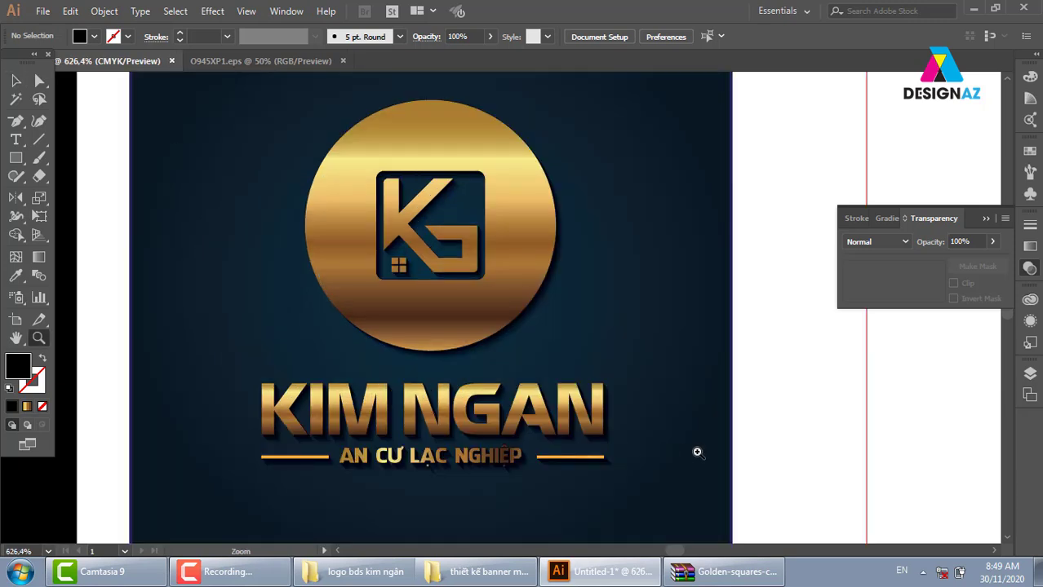
left_click_drag(186, 365, 675, 493)
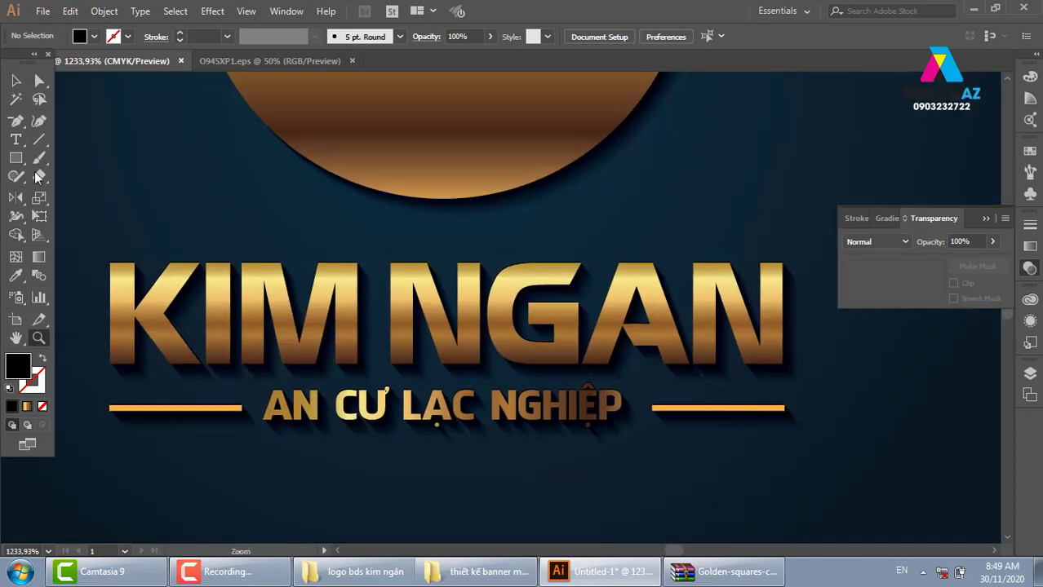
left_click(15, 80)
left_click(229, 325)
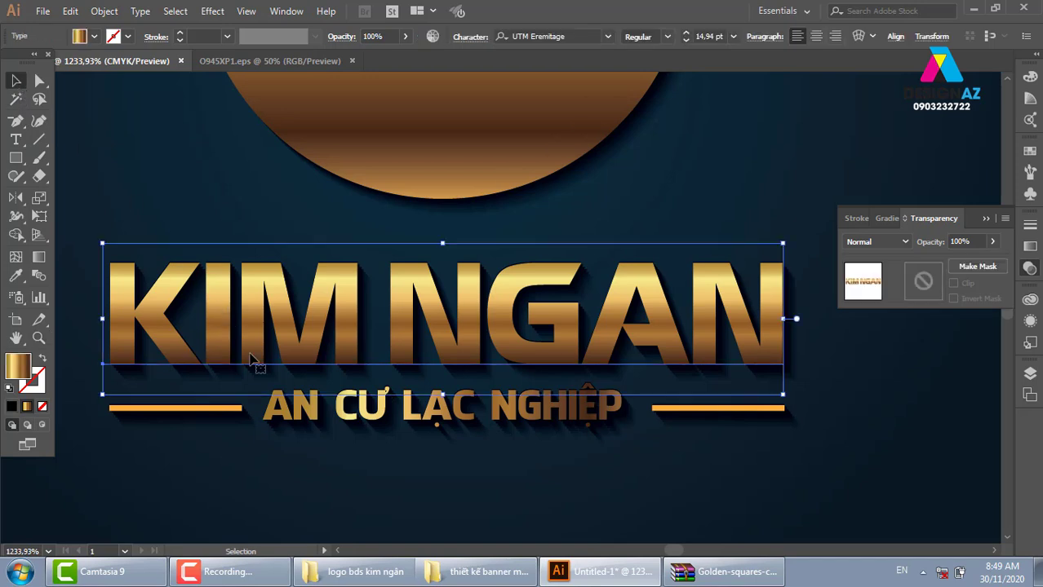
key("a")
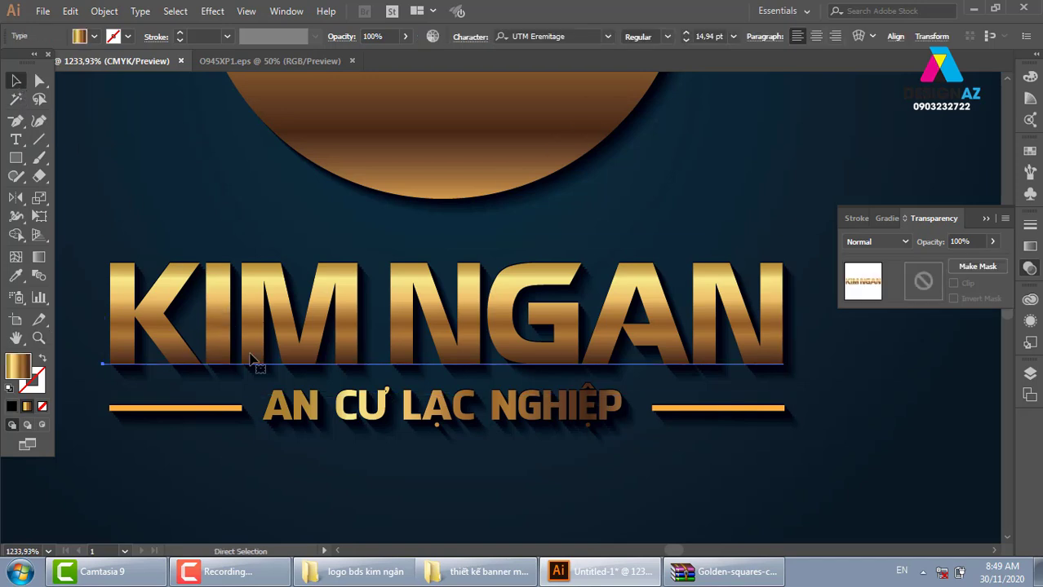
key("v")
mouse_move(278, 324)
left_mouse_down()
mouse_move(264, 258)
mouse_move(325, 330)
left_mouse_up()
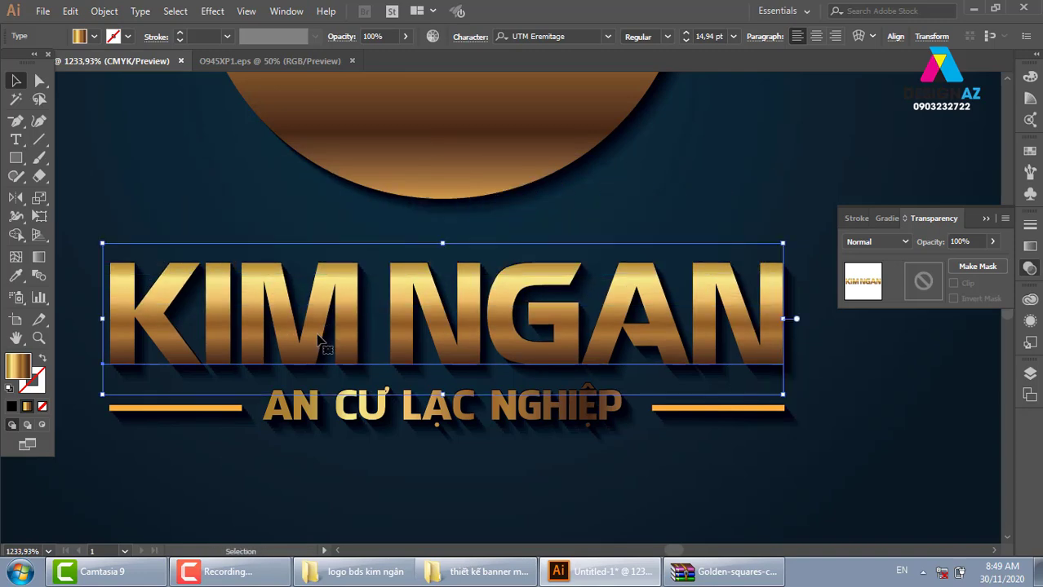
Step: Swap the title's fill and stroke and set the outline to 0.25 pt
key("shift+x")
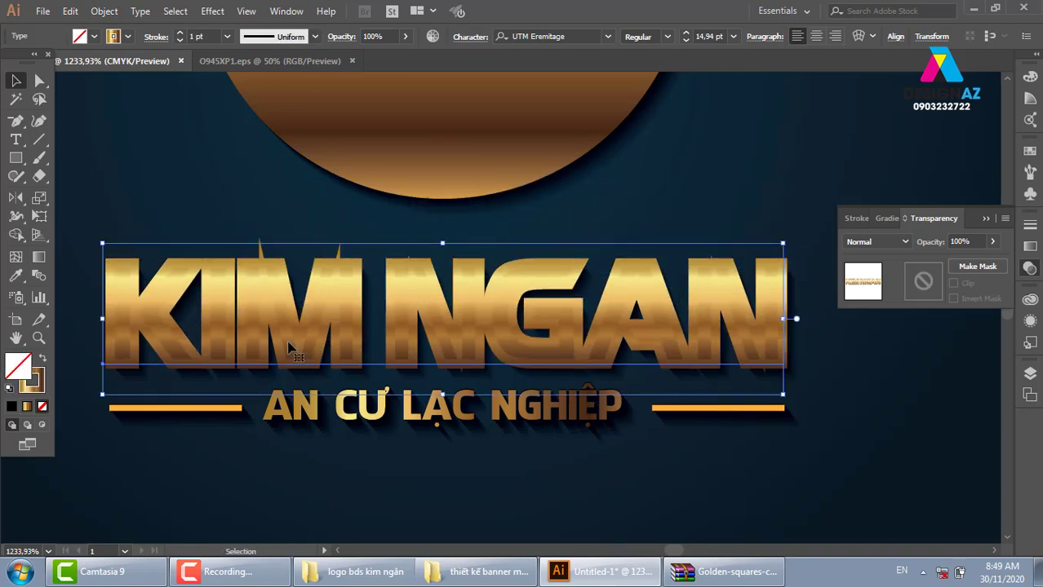
left_click(227, 36)
left_click(247, 72)
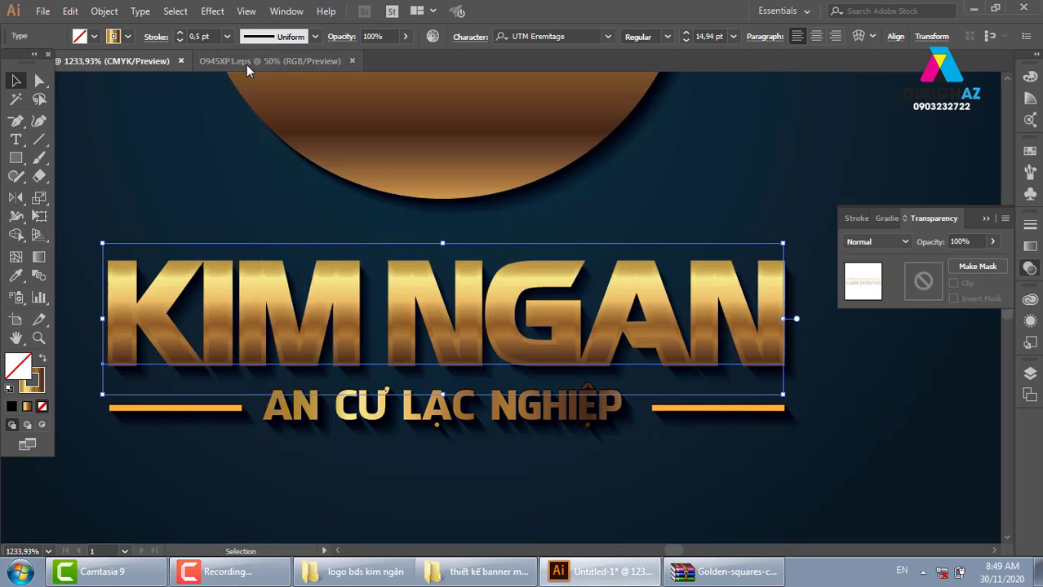
left_click(228, 36)
left_click(245, 57)
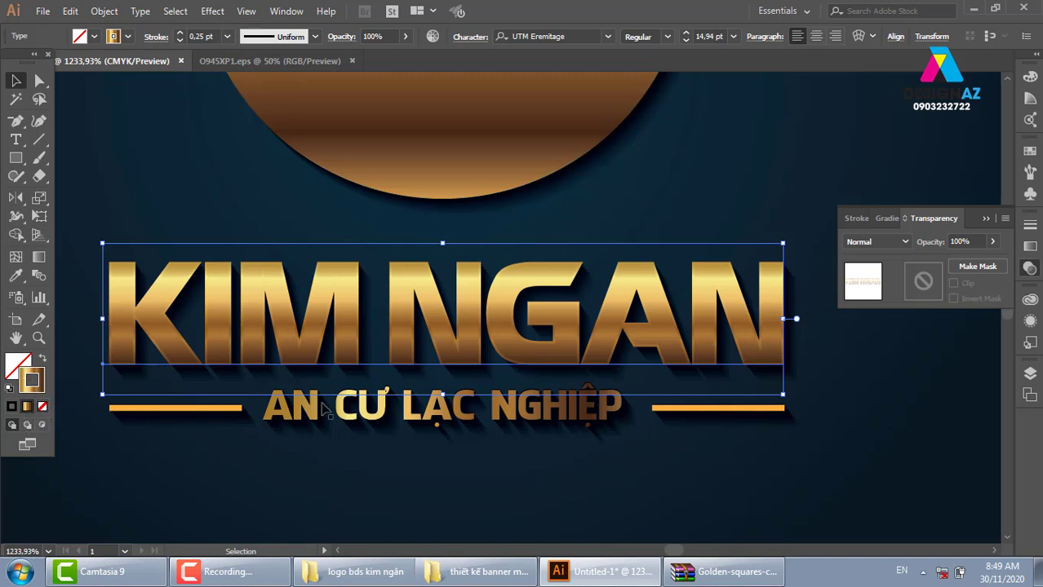
Step: Set the title outline's gold gradient angle to 0°
key("comma")
left_click(1030, 245)
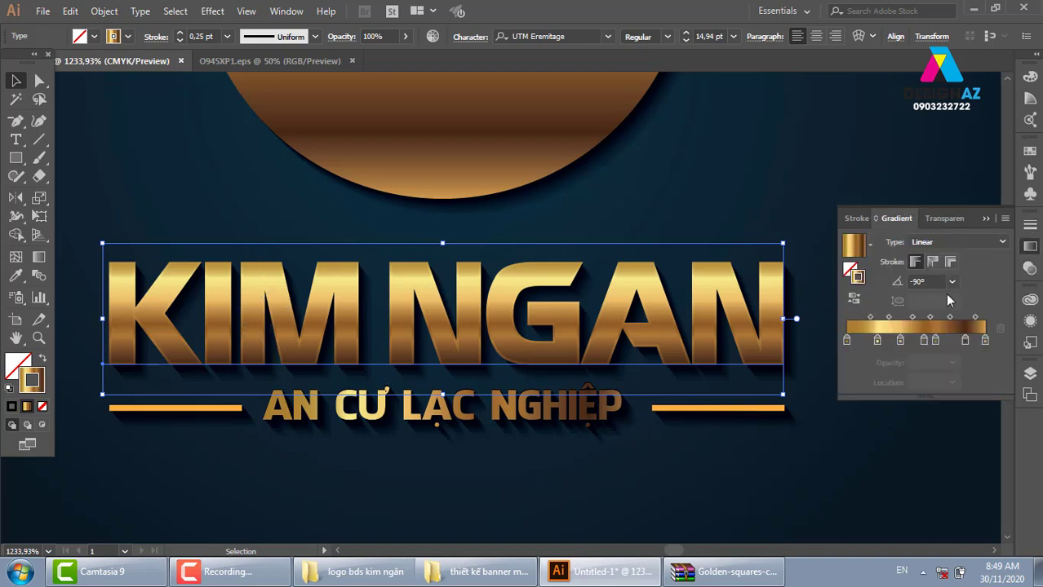
left_click(927, 284)
key("Return")
left_click(947, 496)
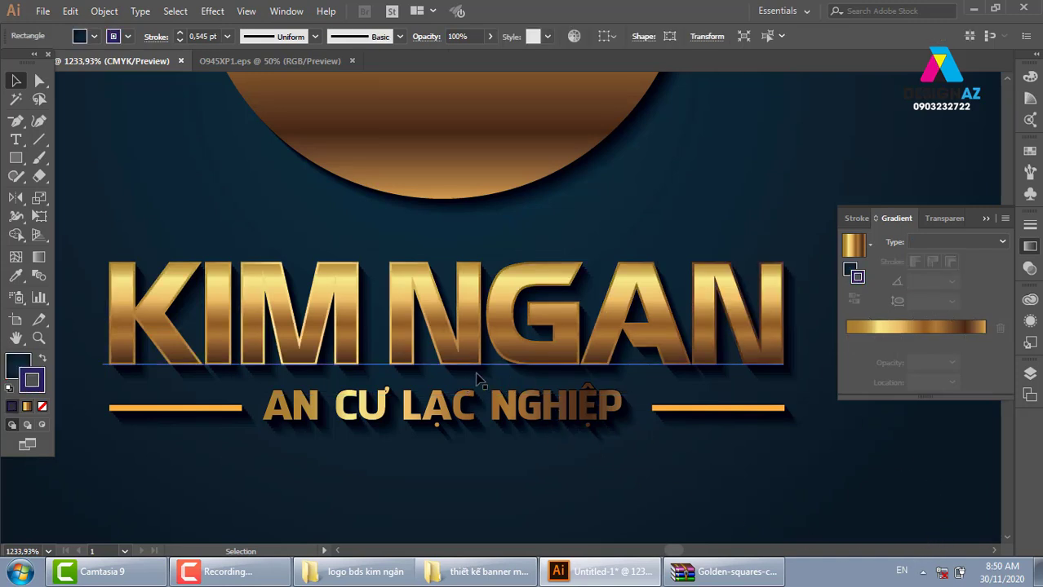
Step: Zoom out to the whole KIM NGAN artboard and select the gold circle
left_click_drag(503, 229, 489, 361)
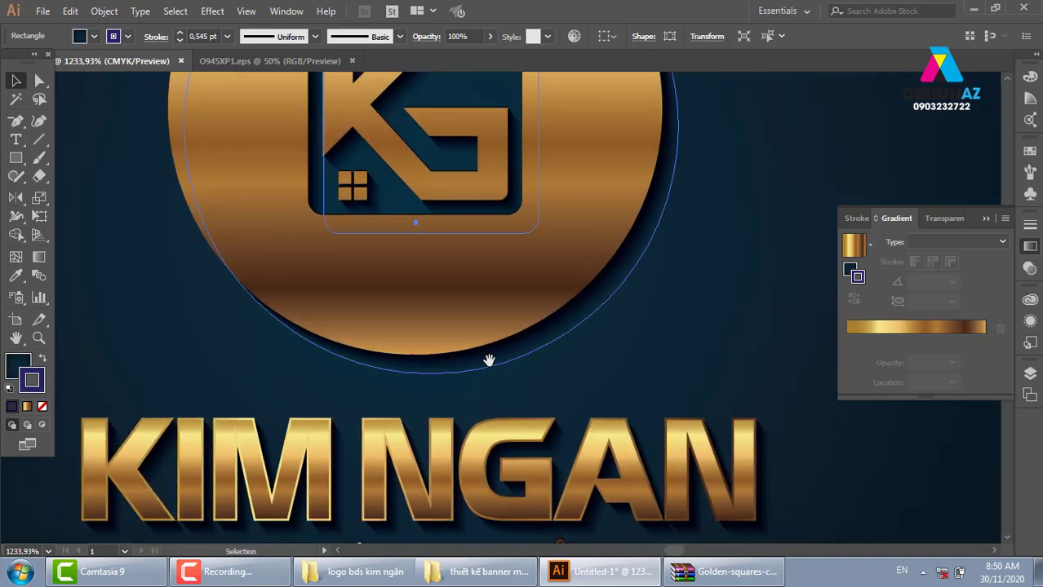
key("ctrl+0")
scroll(500, 365, "up", 1)
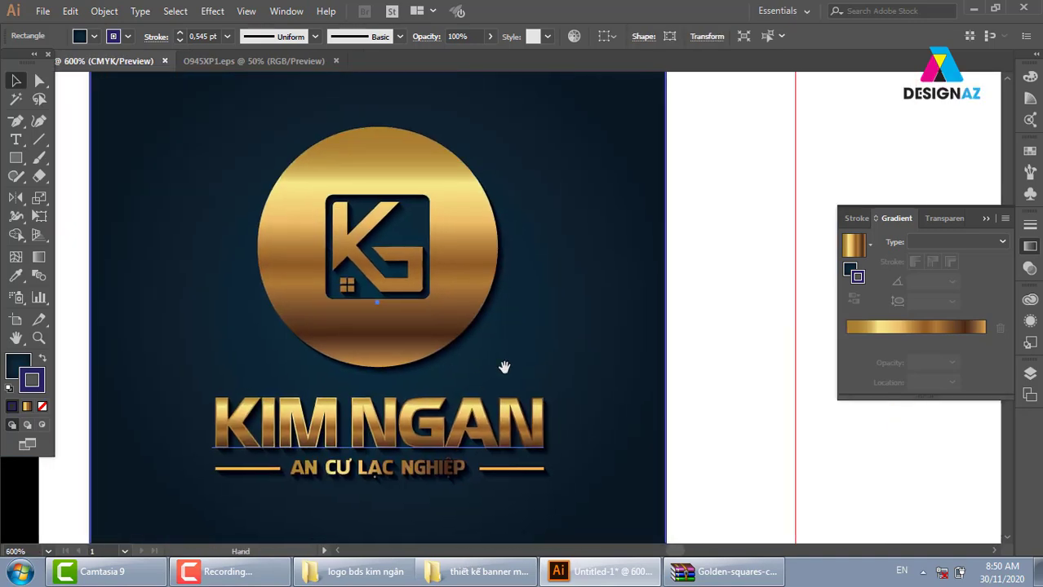
left_click(725, 304)
left_click(479, 279)
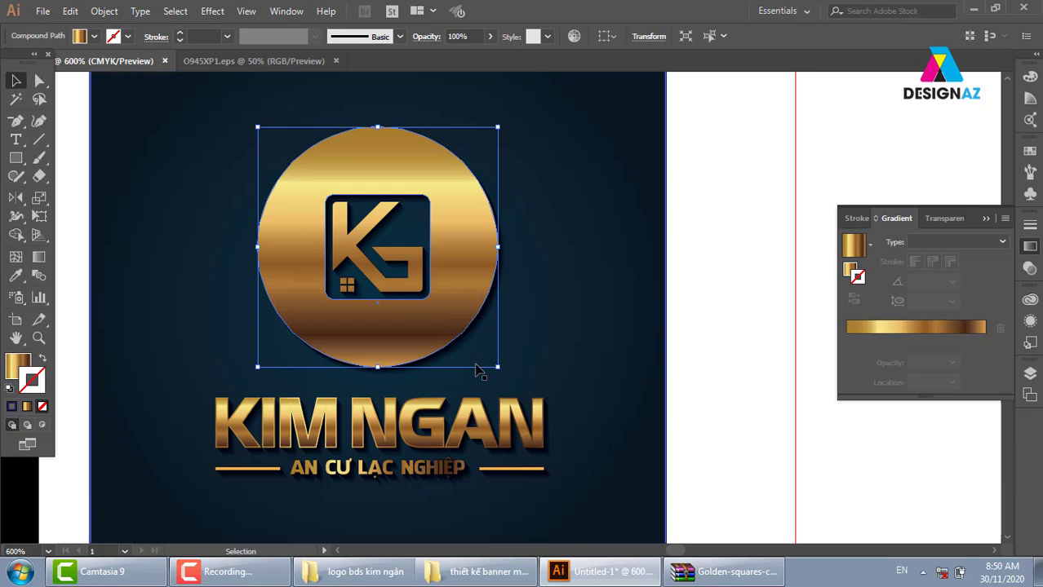
Step: Give the gold circle a 0.25 pt gold gradient outline at 0°
key("a")
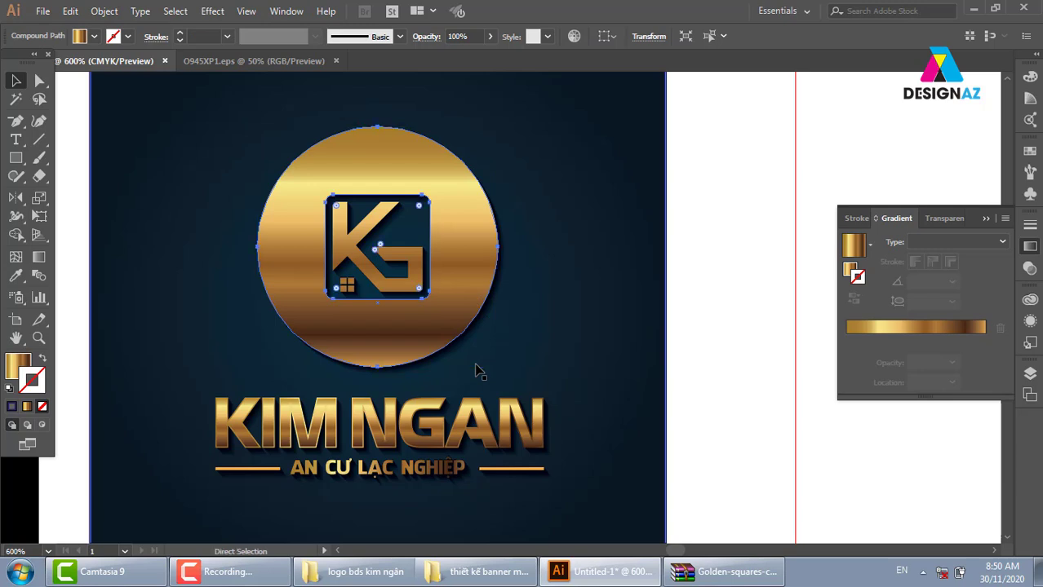
key("v")
key("shift+x")
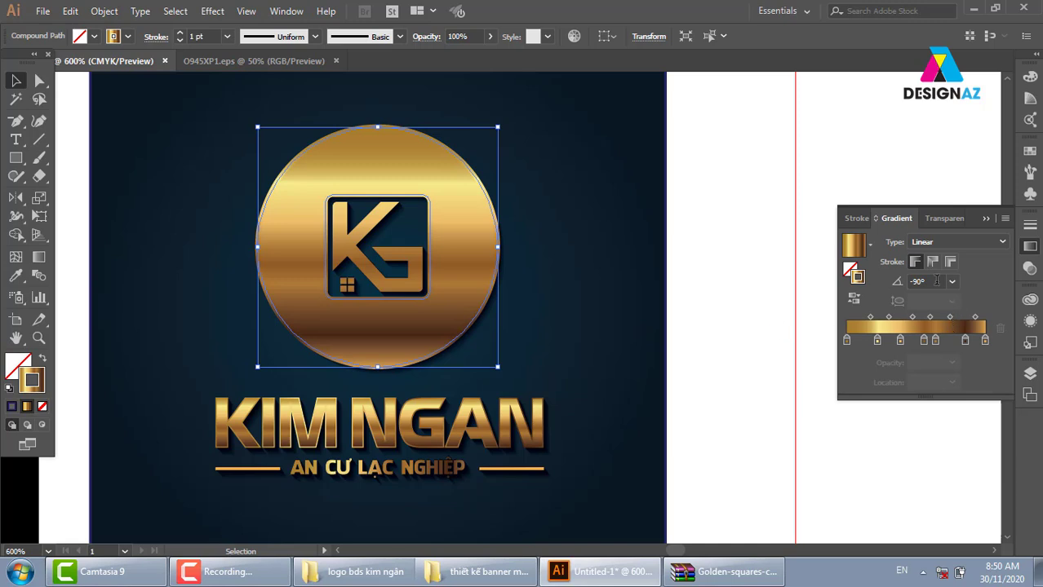
left_click_drag(936, 281, 878, 280)
type("0")
key("Return")
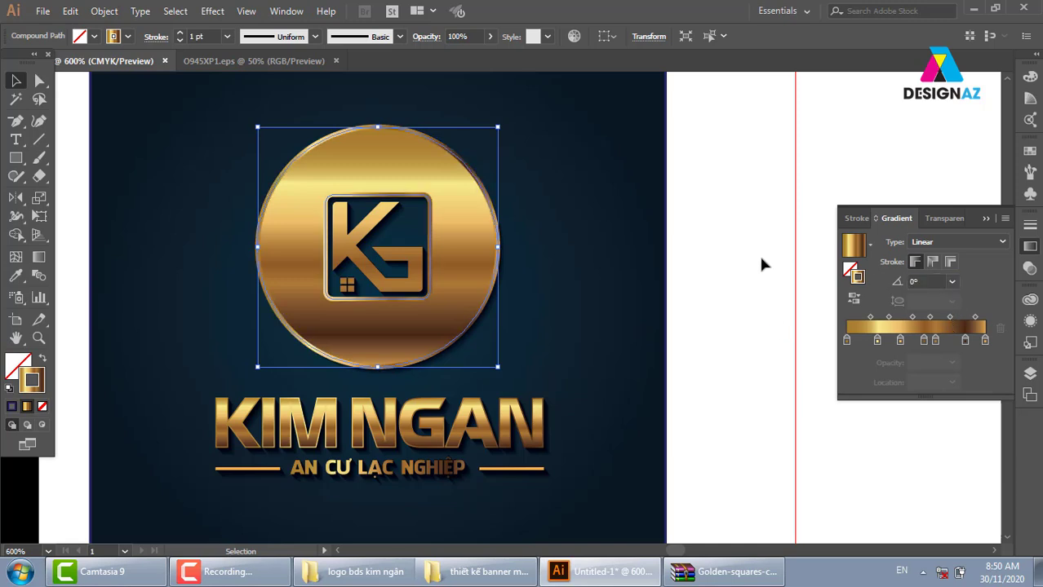
left_click(227, 36)
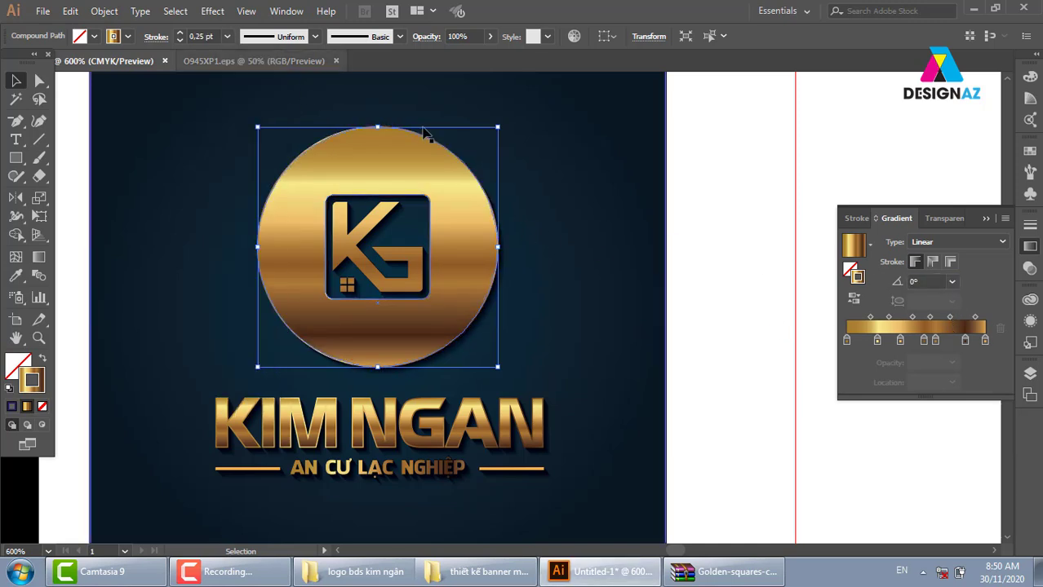
left_click(689, 218)
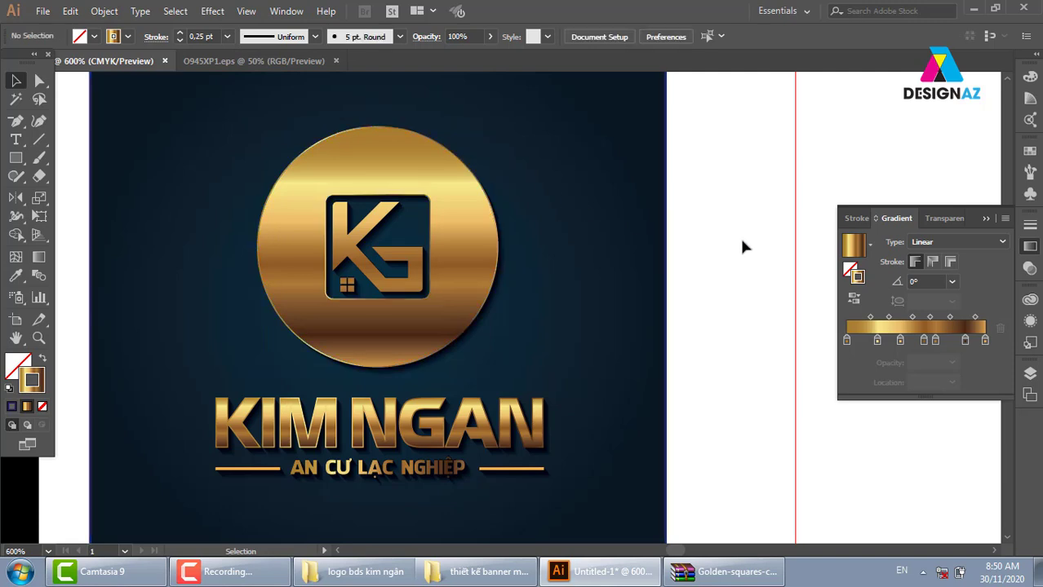
Step: Give the KG monogram group a 0.25 pt gold gradient outline at 0°
left_click(421, 294)
key("a")
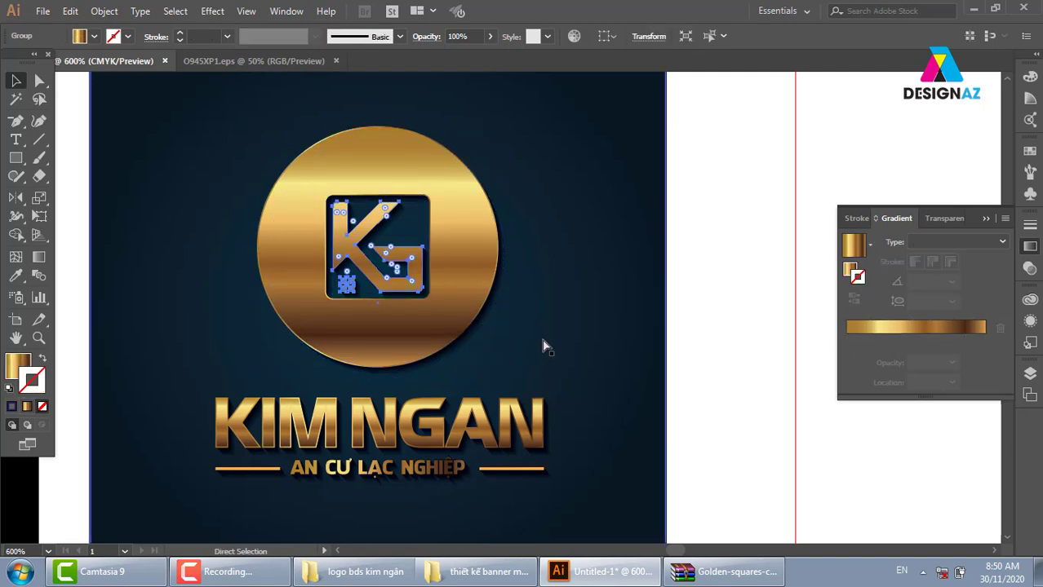
key("v")
key("shift+x")
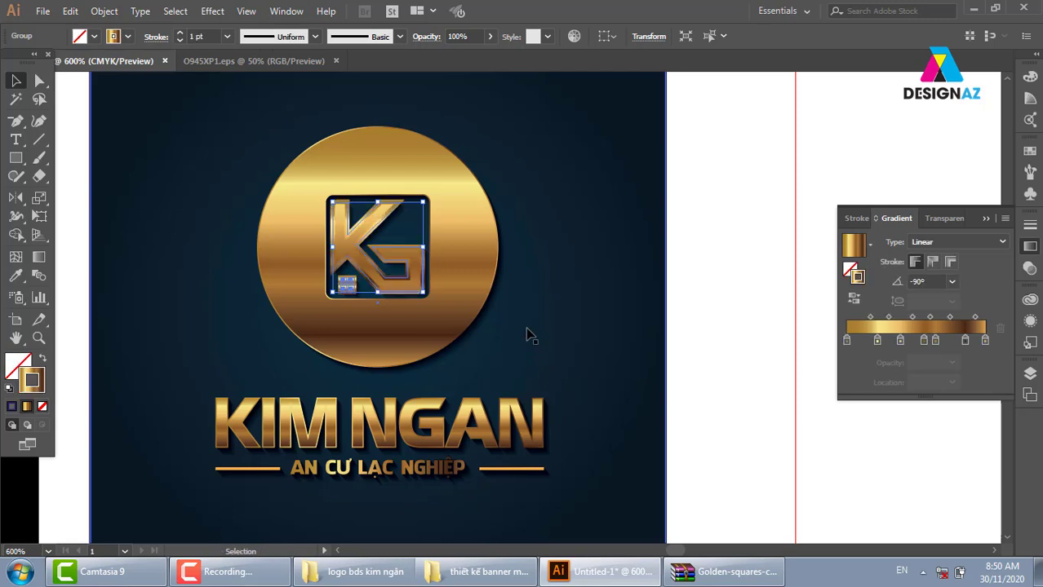
left_click(227, 36)
left_click(920, 281)
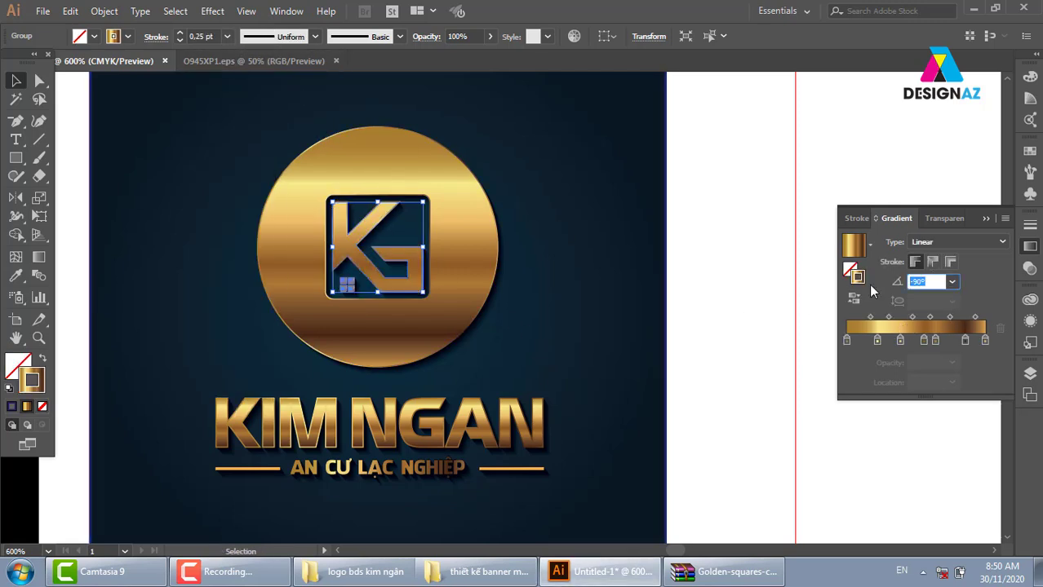
type("0")
key("Return")
left_click(745, 391)
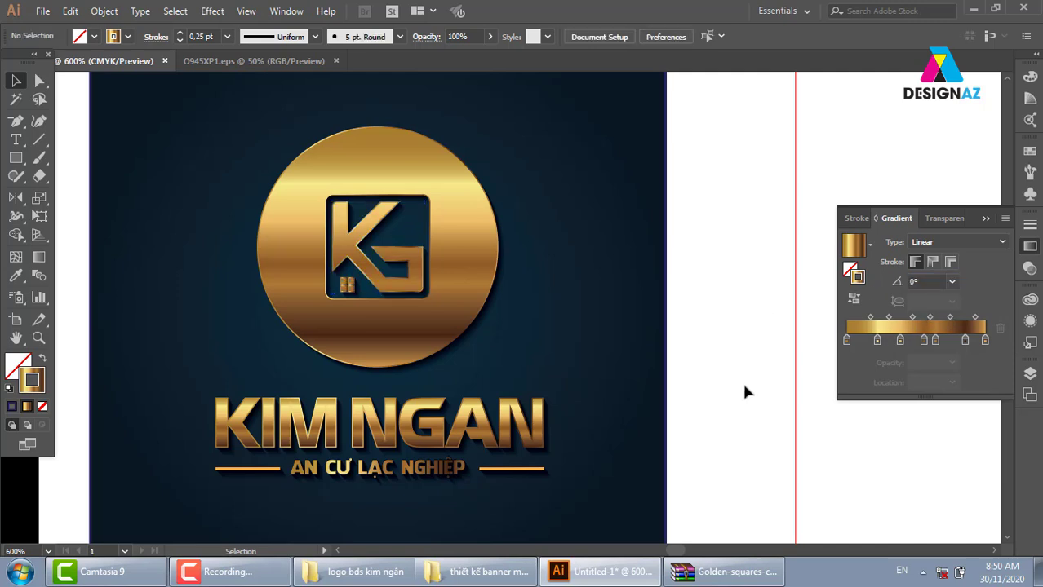
Step: Inspect the KG emblem by zooming and test-moving the circle and emblem, undoing each move
key("z")
left_click_drag(184, 137, 575, 428)
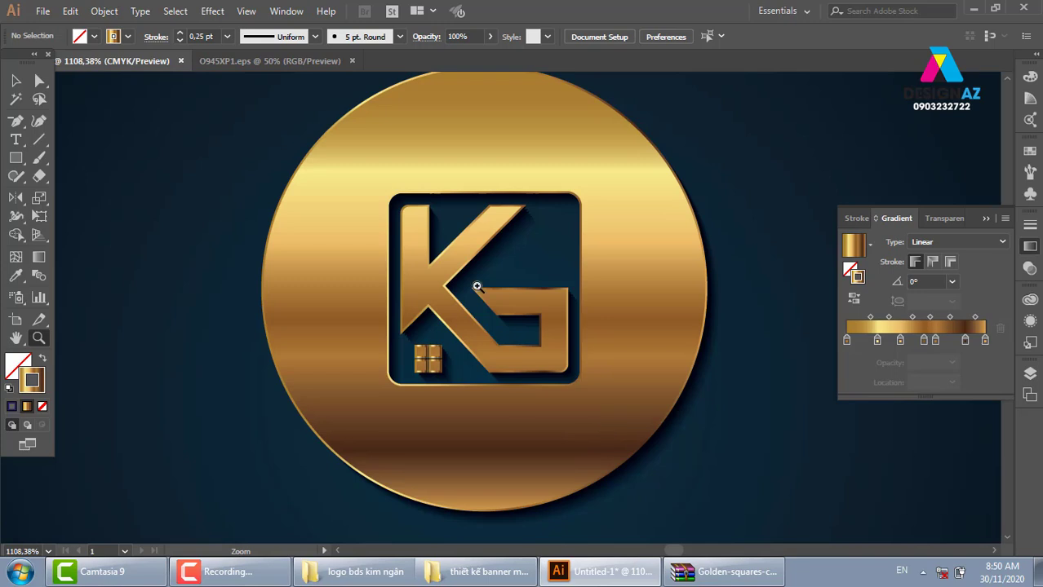
key("ctrl+minus")
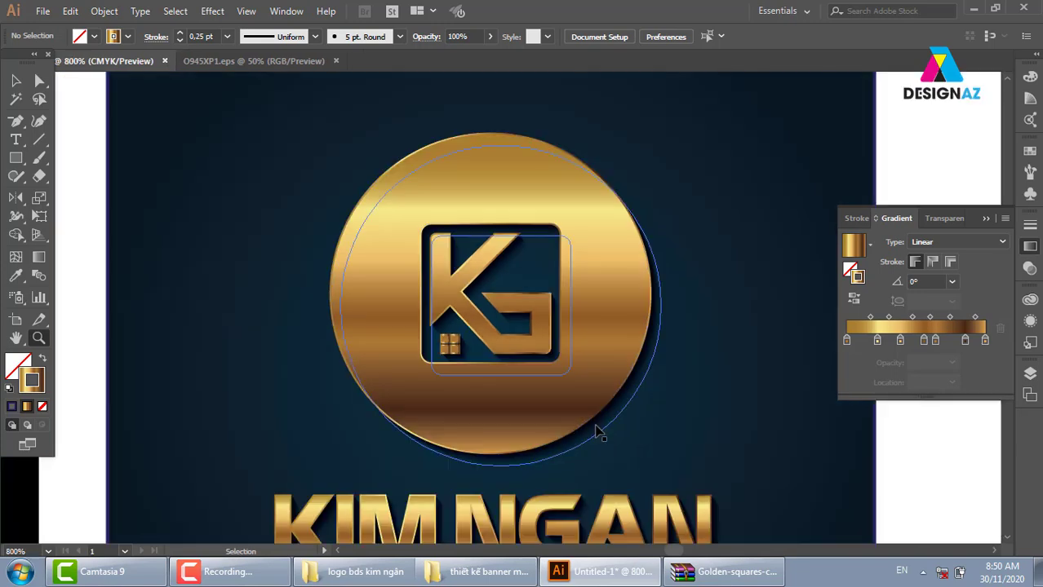
key("ctrl+minus")
key("ctrl+minus")
left_click(20, 83)
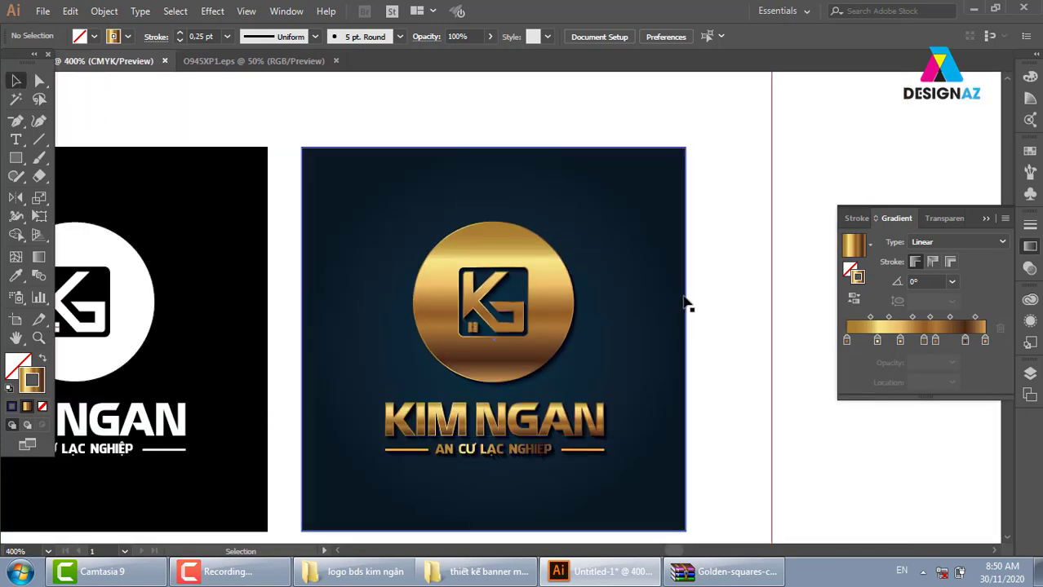
left_click(506, 244)
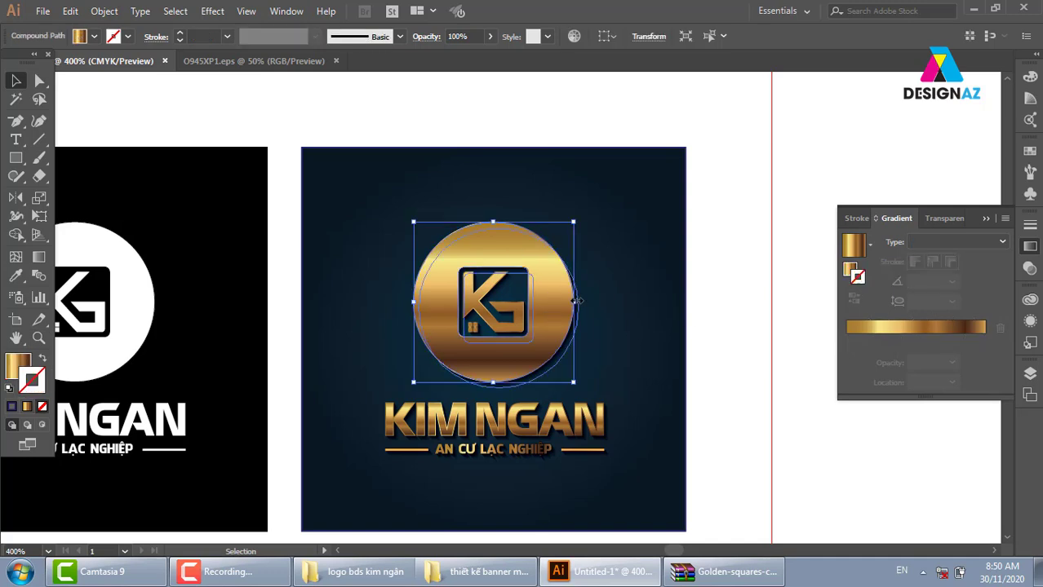
left_click_drag(571, 290, 628, 324)
key("ctrl+z")
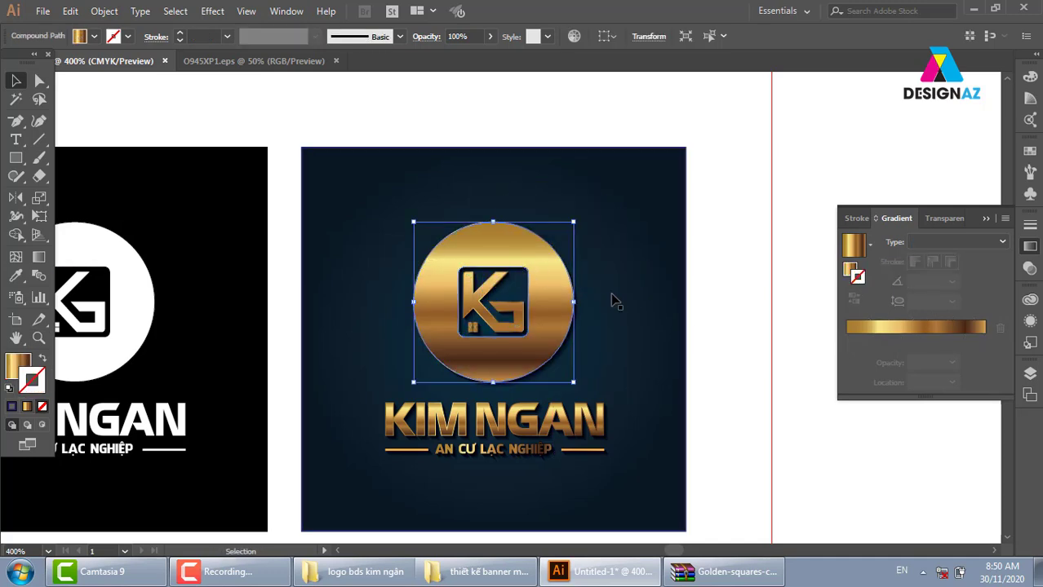
left_click(520, 323, "shift")
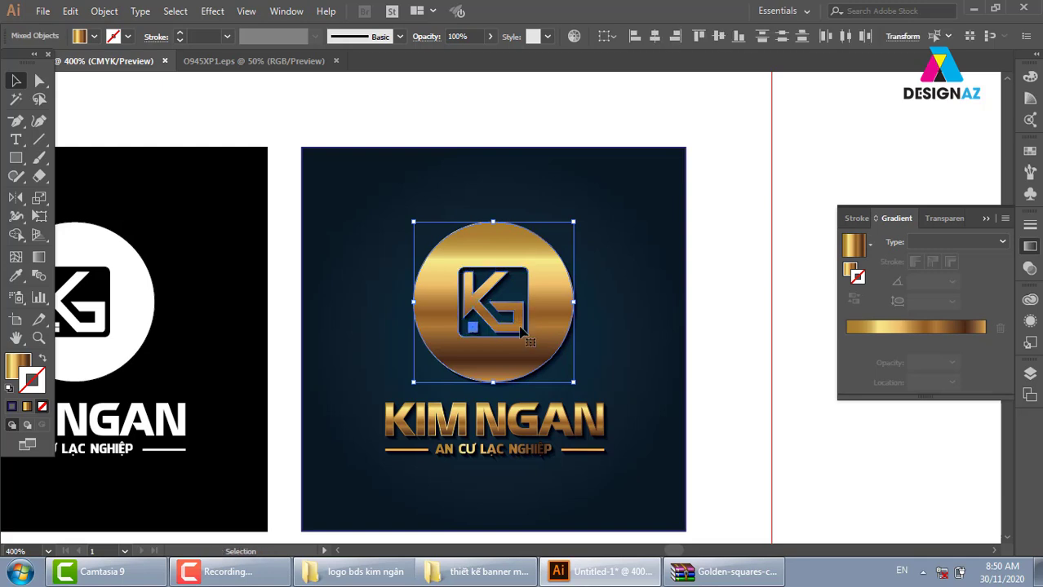
left_click_drag(521, 323, 738, 263)
key("ctrl+z")
Step: Set the KG emblem group to Screen blend mode at 50% opacity
key("a")
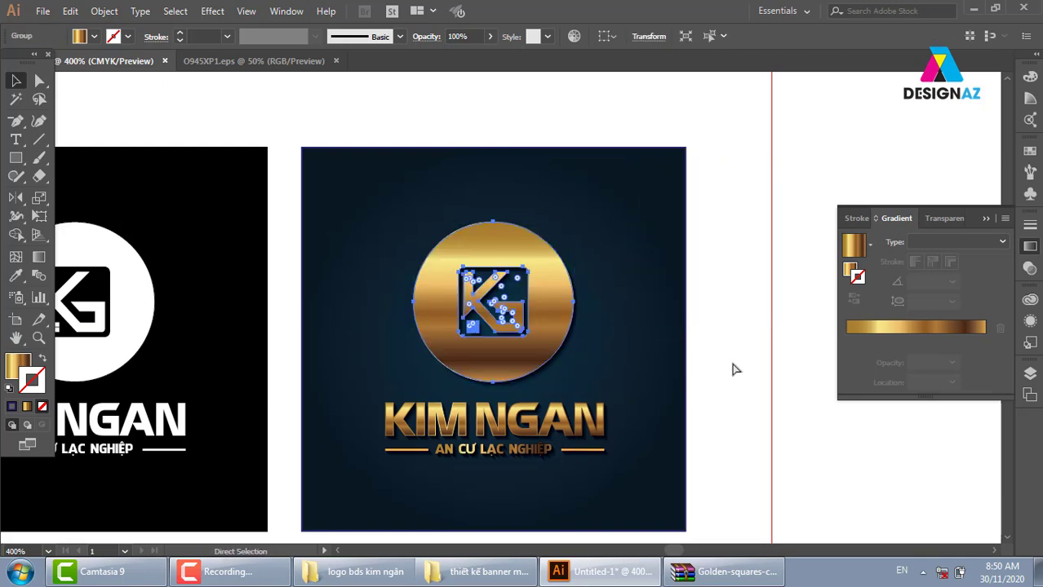
key("v")
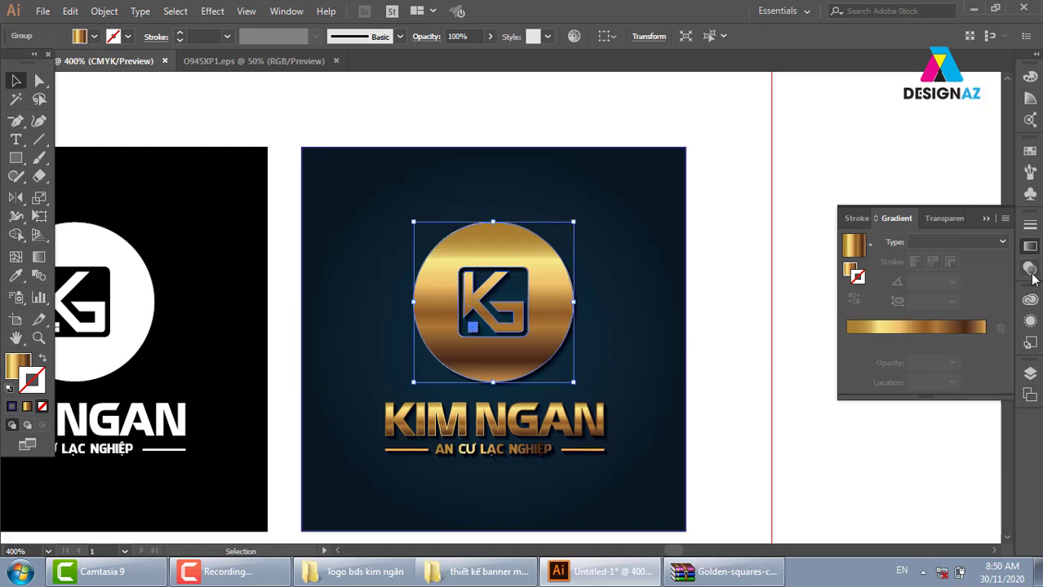
left_click(1029, 267)
left_click(895, 245)
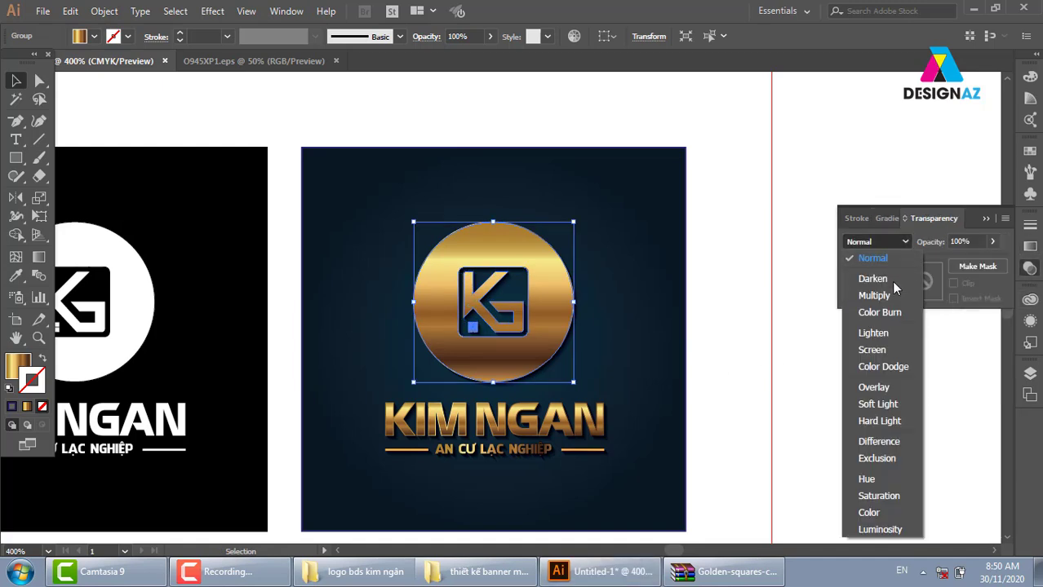
left_click(878, 352)
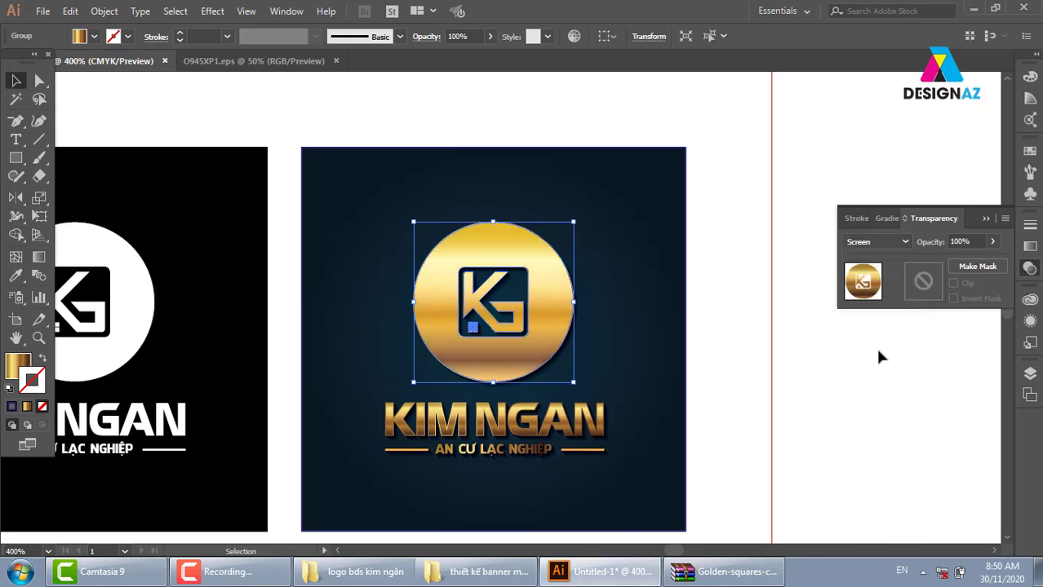
left_click(993, 243)
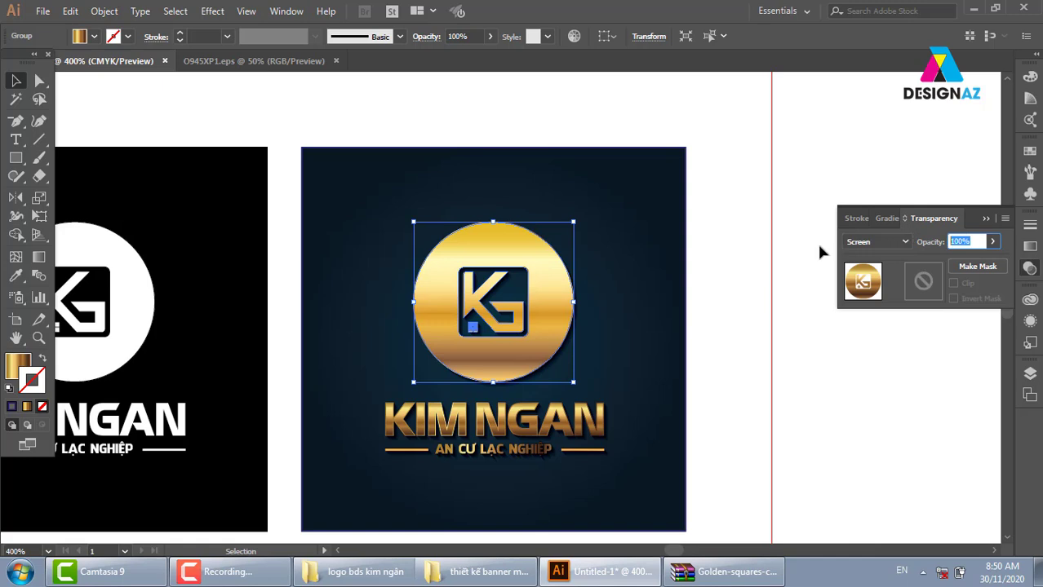
type("68")
key("Return")
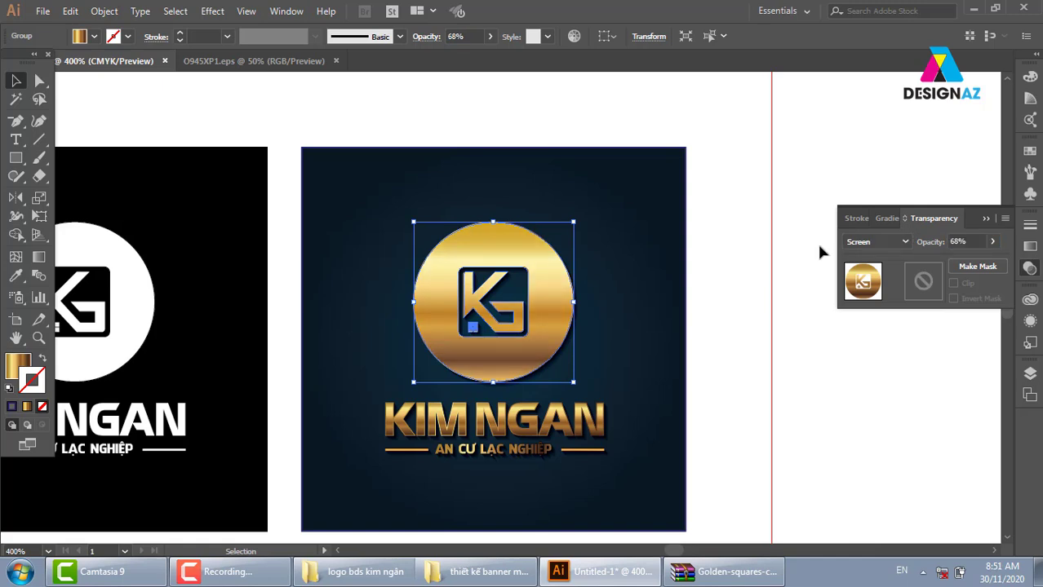
left_click(961, 241)
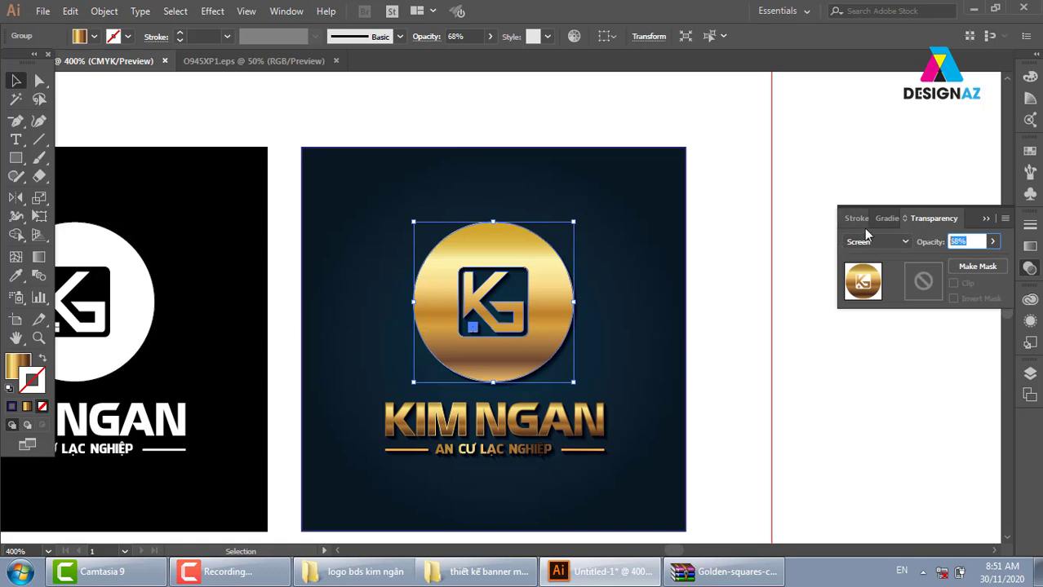
type("50")
key("Return")
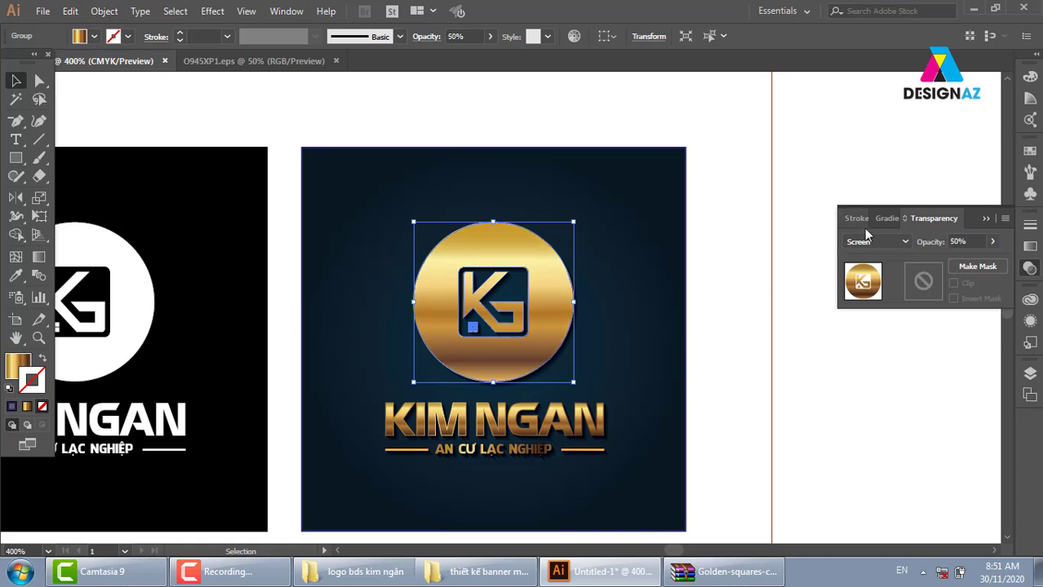
left_click(747, 383)
Step: Zoom in on the gold logo, then out to view all four logo variants
key("z")
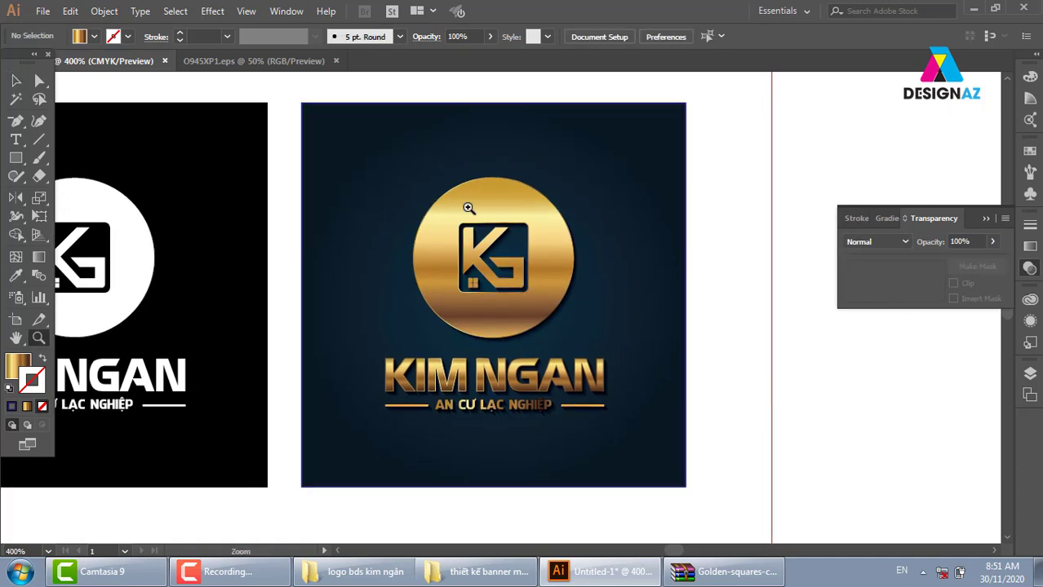
left_click_drag(279, 121, 733, 480)
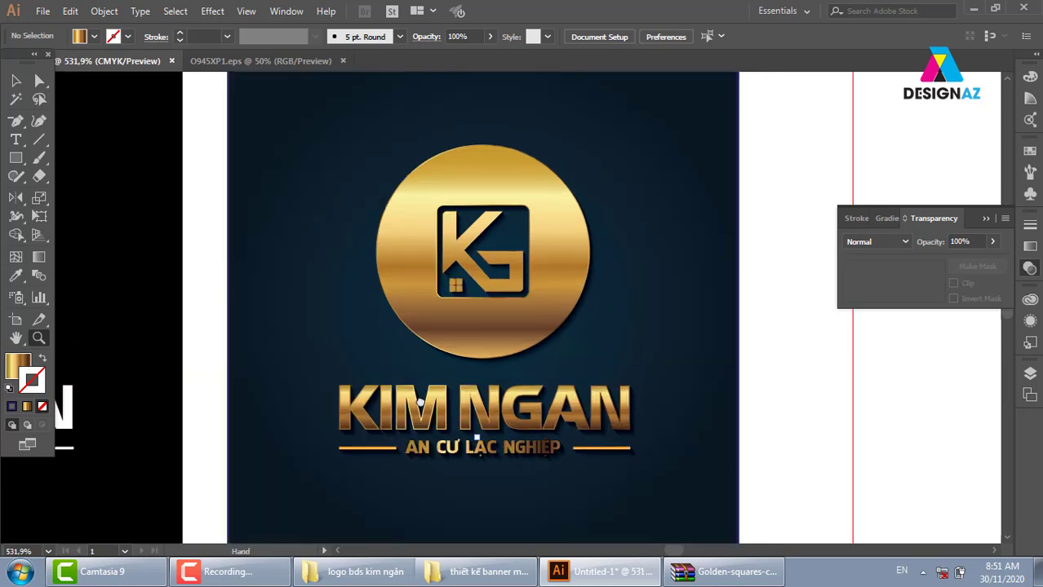
scroll(558, 386, "left", 3)
key("ctrl+minus")
key("ctrl+minus")
key("ctrl+minus")
key("ctrl+minus")
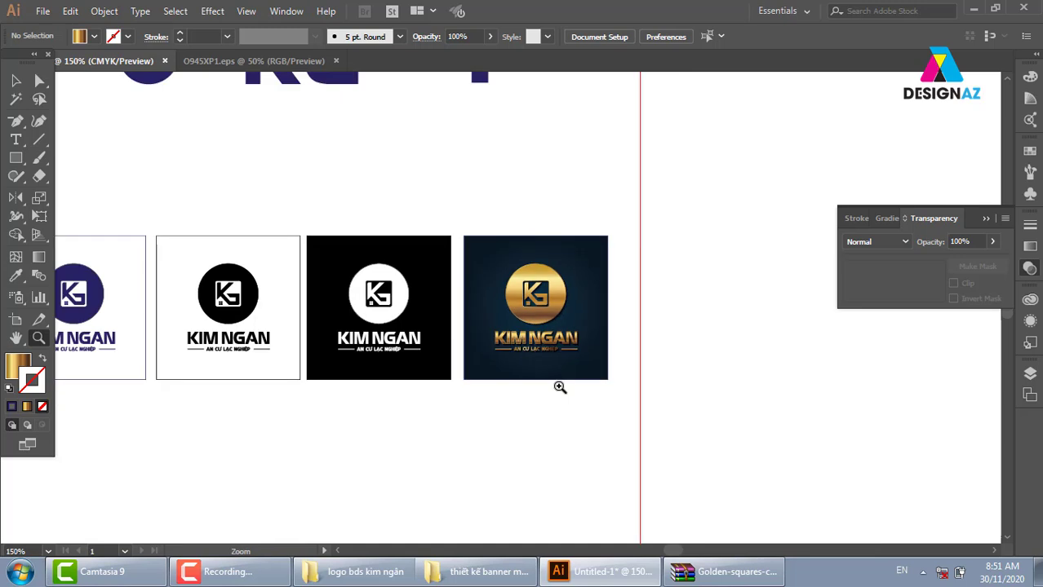
left_click_drag(487, 380, 510, 389)
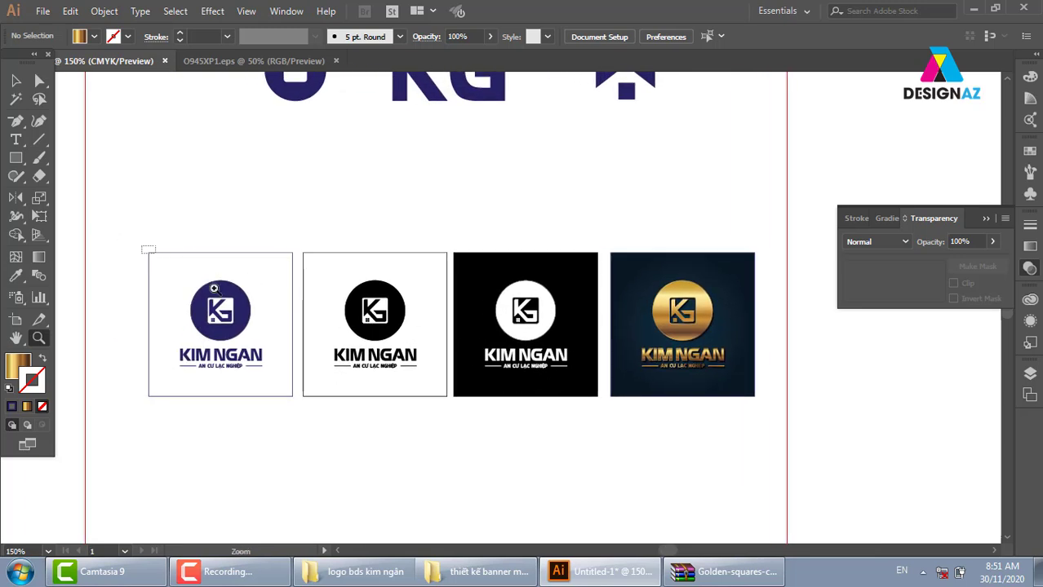
left_click_drag(145, 245, 826, 412)
key("ctrl+minus")
key("ctrl+minus")
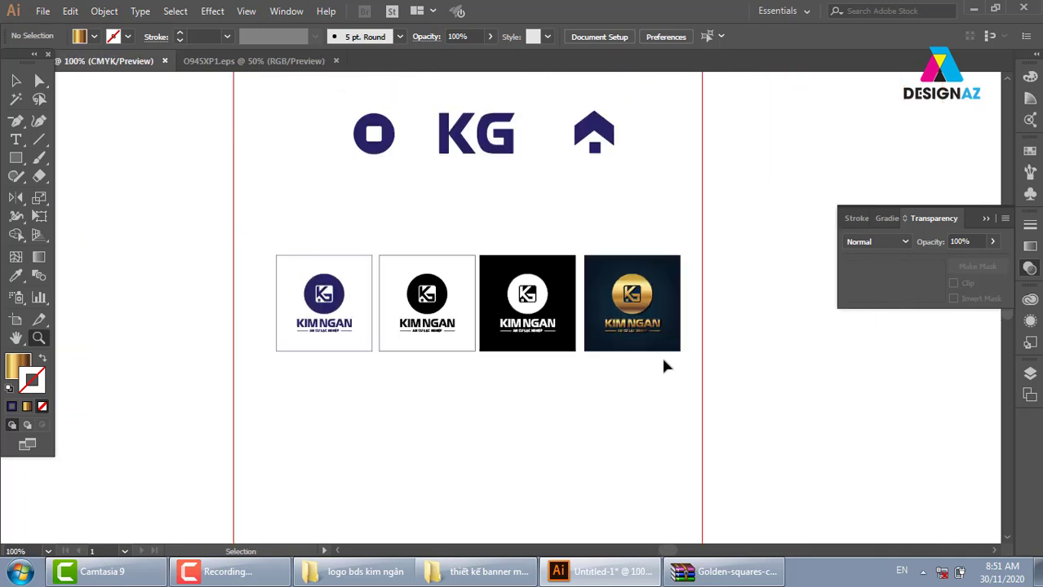
key("ctrl+minus")
scroll(524, 258, "up", 3)
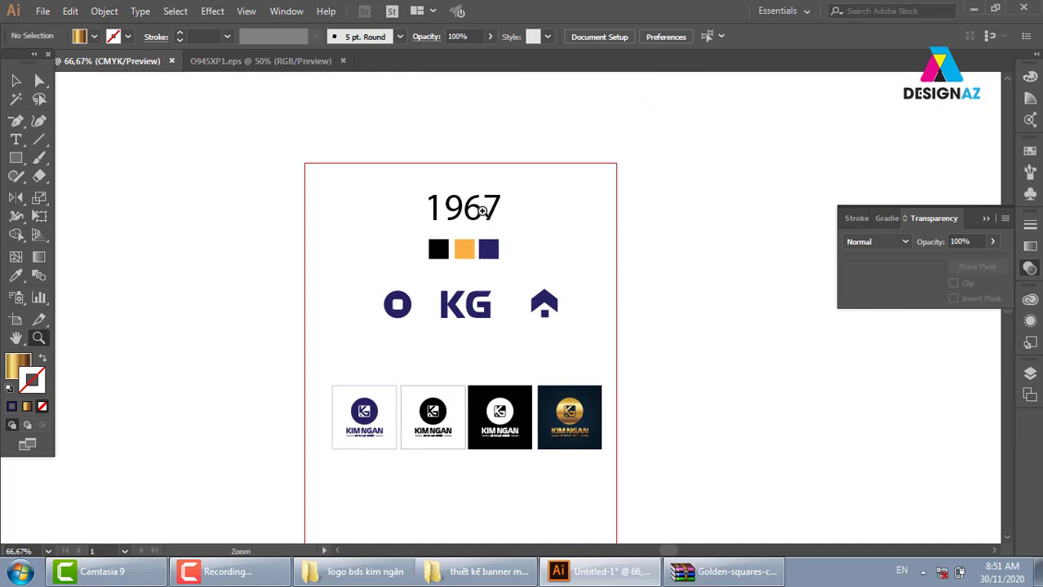
Step: Pan across the colour swatches row and zoom out to the marks and logo boards
left_click_drag(368, 219, 618, 287)
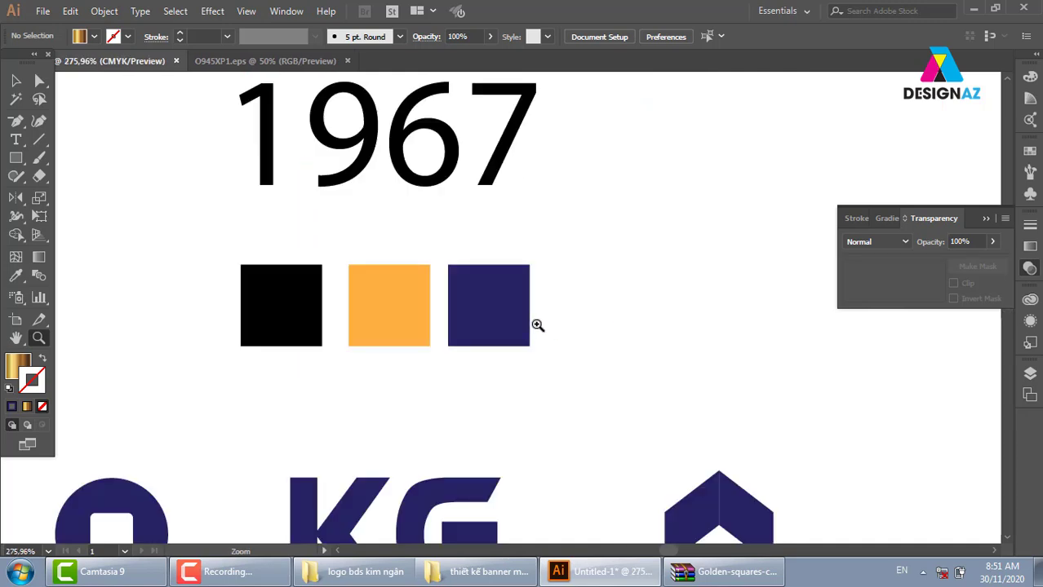
scroll(539, 309, "down", 5)
scroll(539, 309, "left", 2)
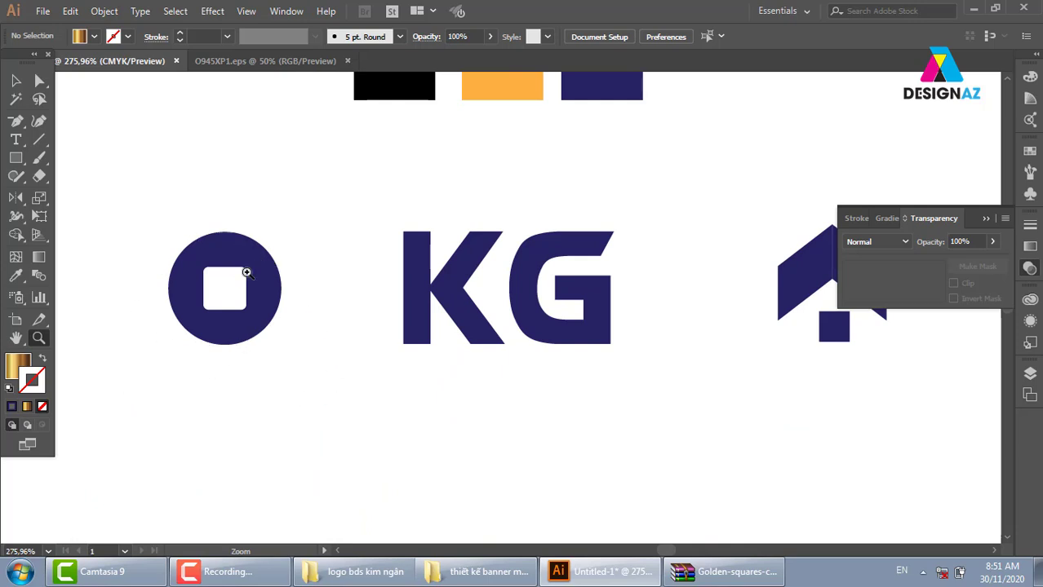
scroll(571, 383, "right", 2)
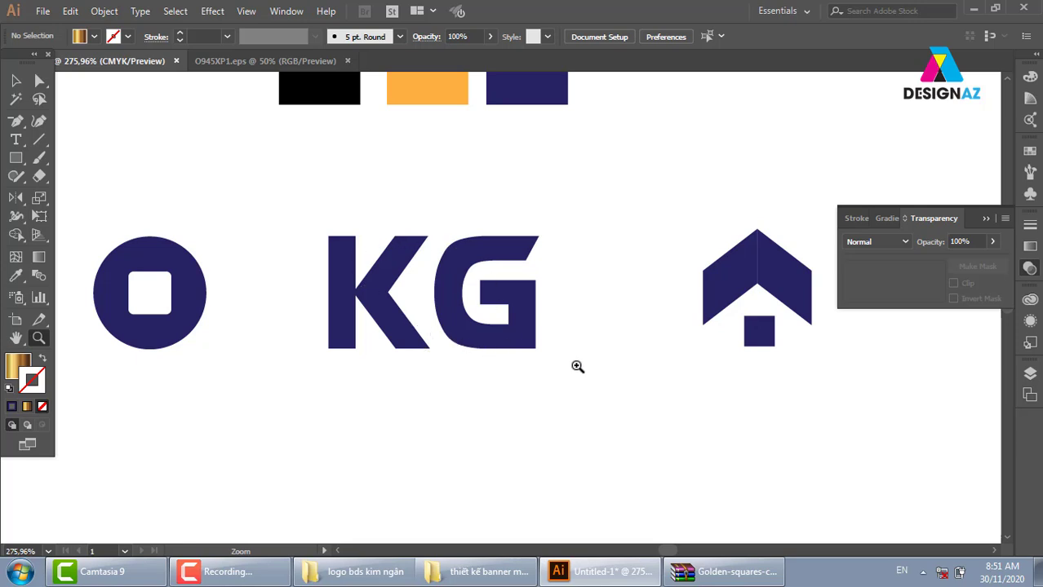
scroll(530, 366, "right", 2)
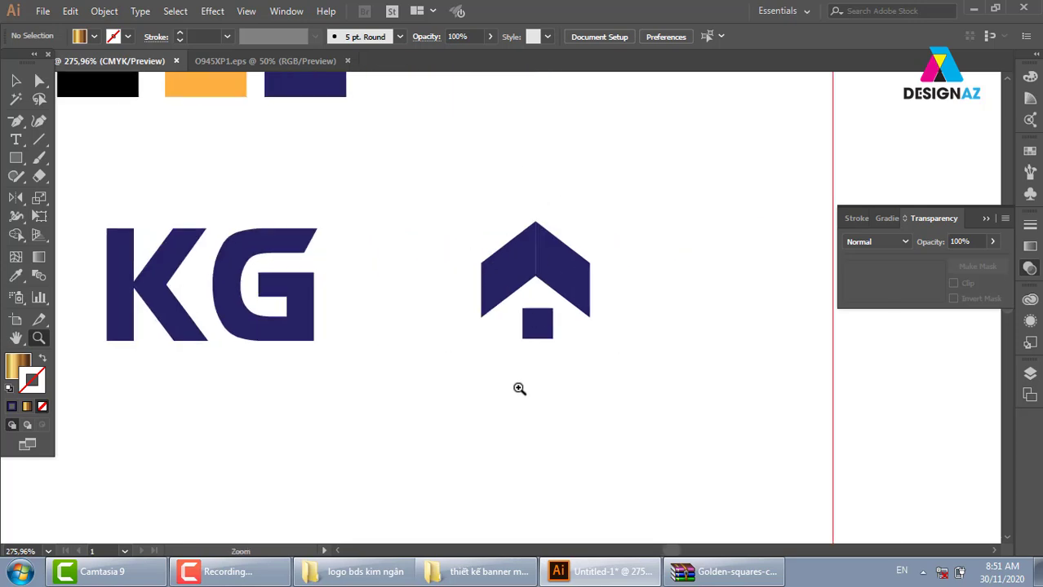
key("ctrl+minus")
key("ctrl+minus")
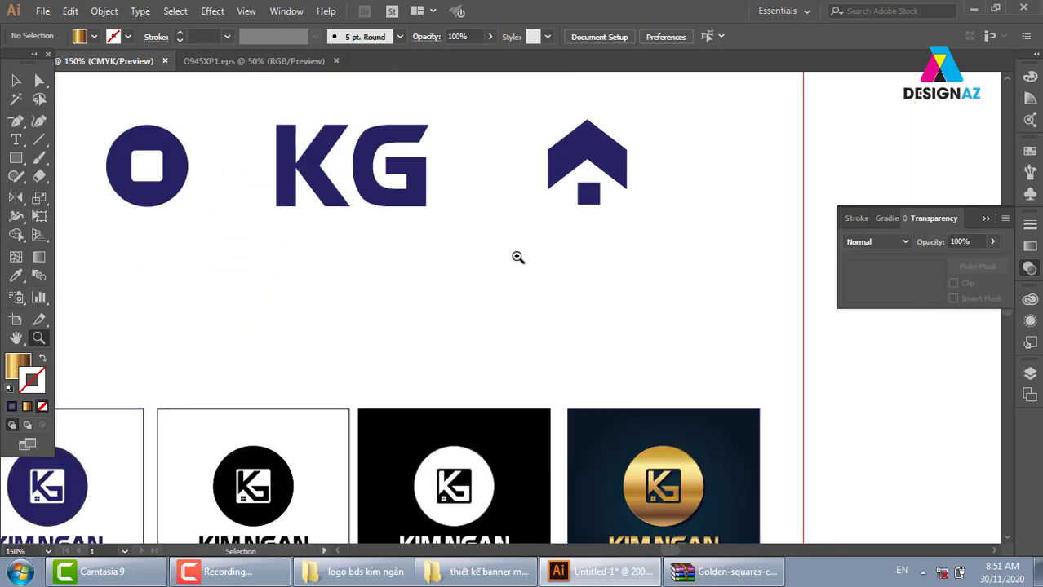
key("ctrl+minus")
scroll(415, 380, "down", 2)
scroll(432, 303, "left", 2)
Step: Step through the logo boxes to the gold-on-navy one, then close the Transparency panel
left_click_drag(214, 254, 454, 476)
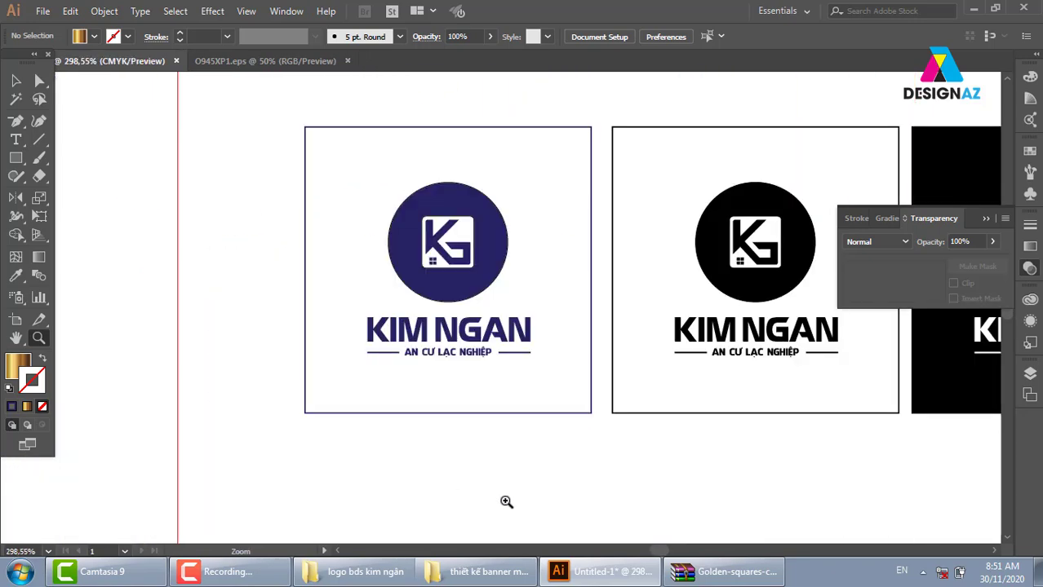
key("ctrl+minus")
scroll(345, 479, "right", 3)
key("ctrl+plus")
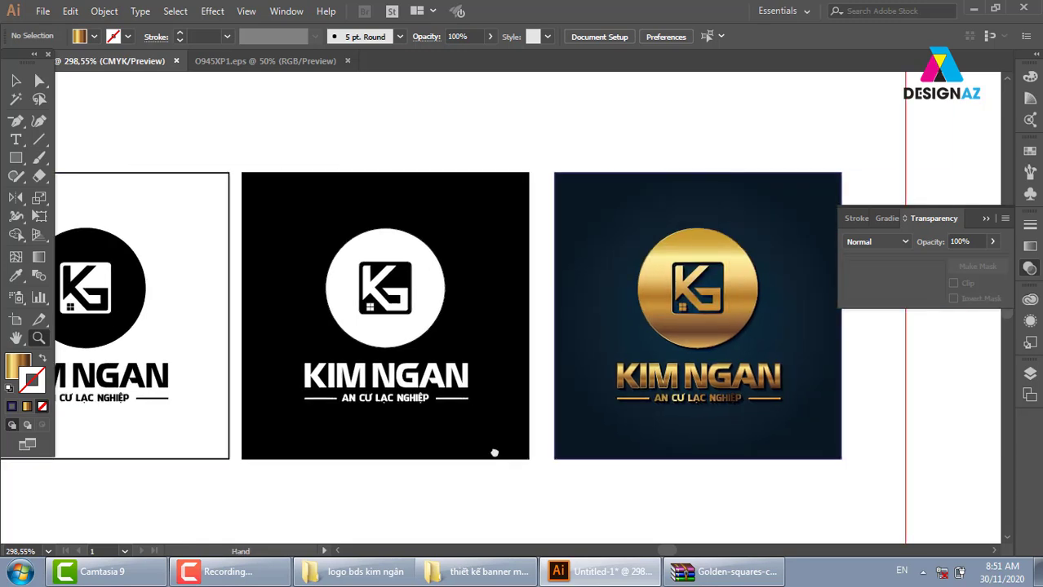
scroll(494, 449, "right", 5)
left_click_drag(284, 149, 624, 487)
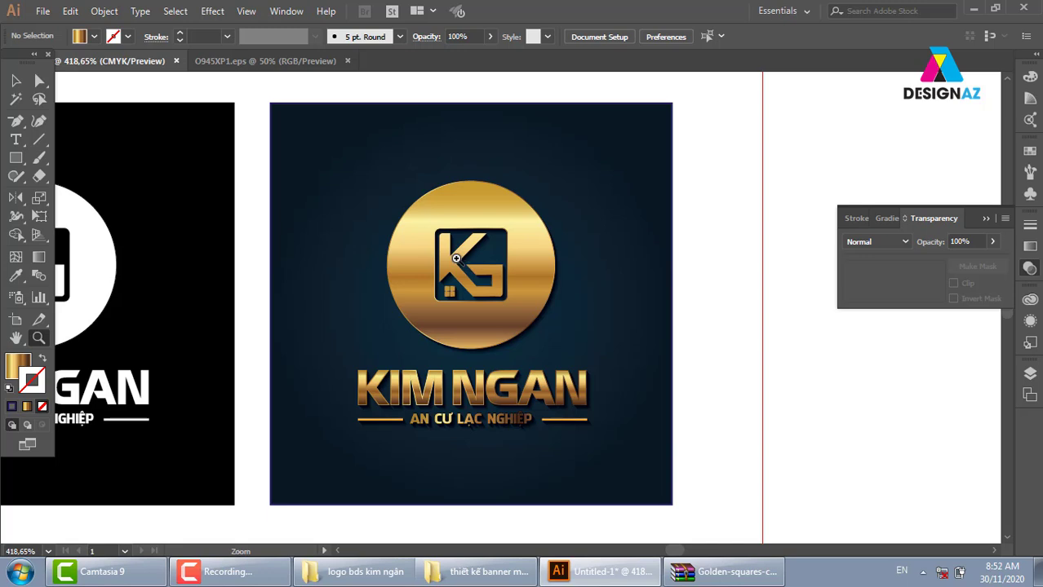
key("ctrl+minus")
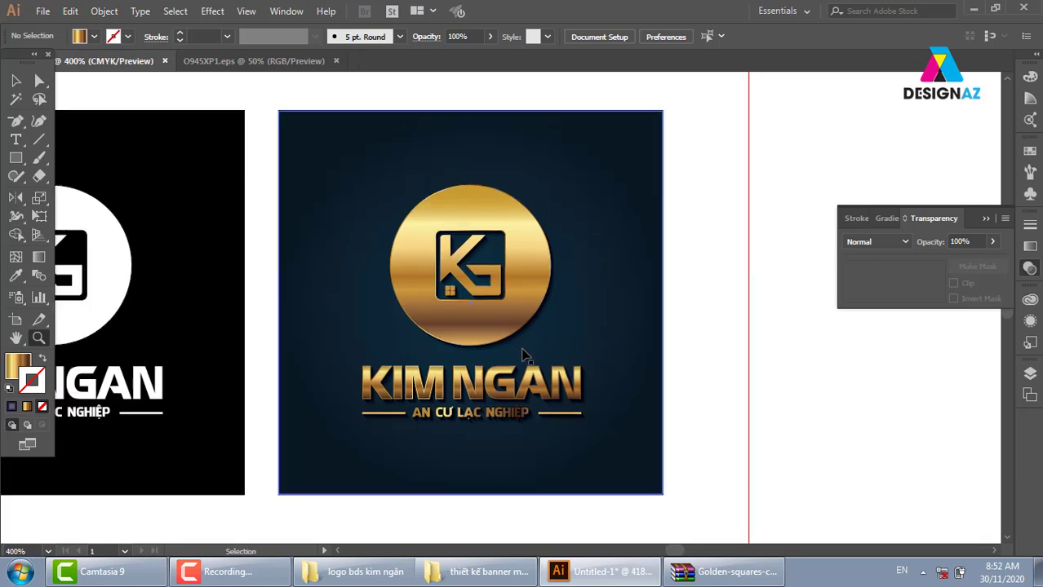
key("ctrl+minus")
key("ctrl+minus")
left_click_drag(420, 424, 718, 420)
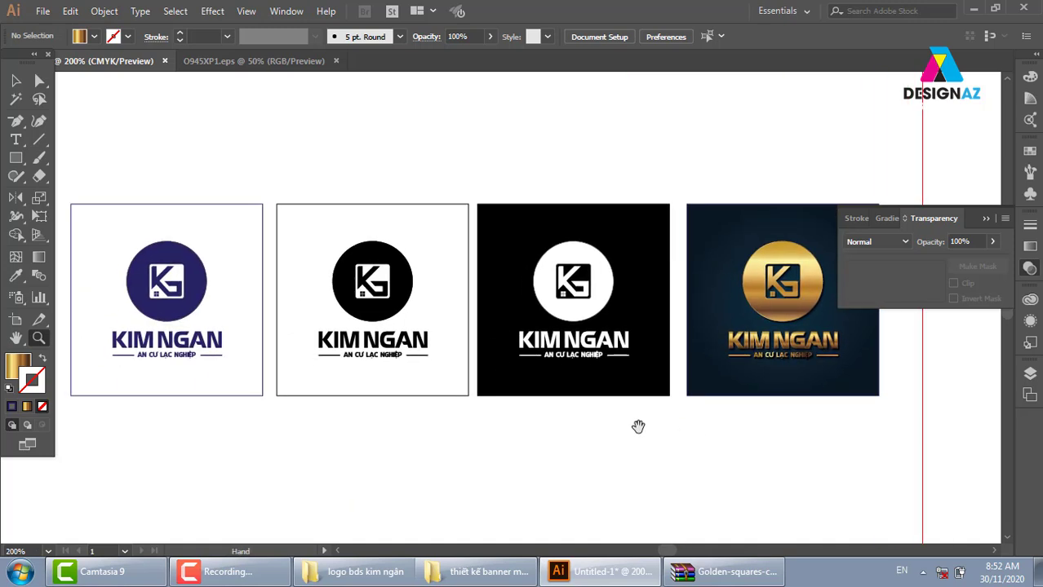
left_click(986, 220)
key("ctrl+minus")
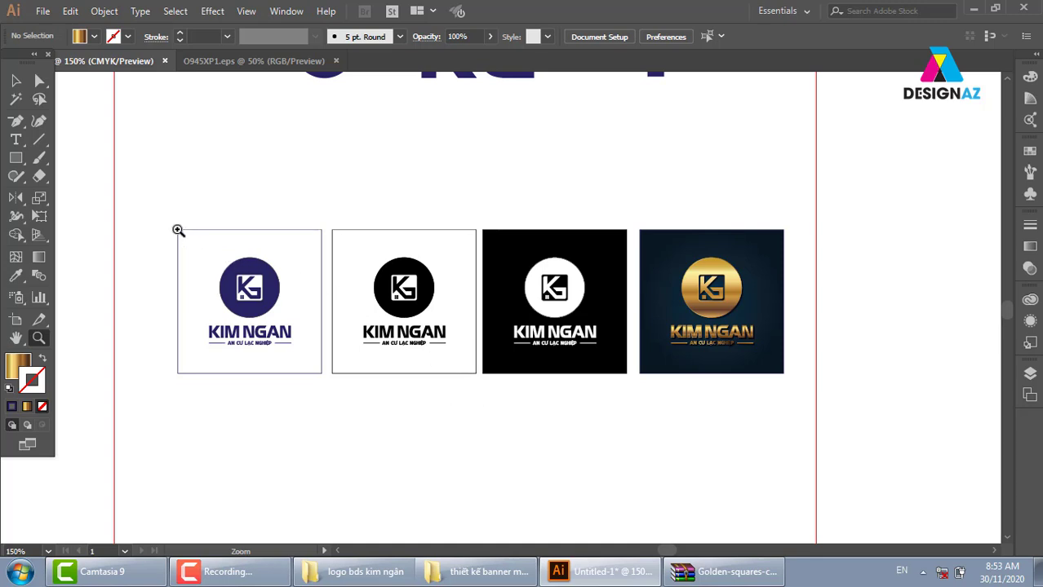
left_click_drag(154, 206, 846, 403)
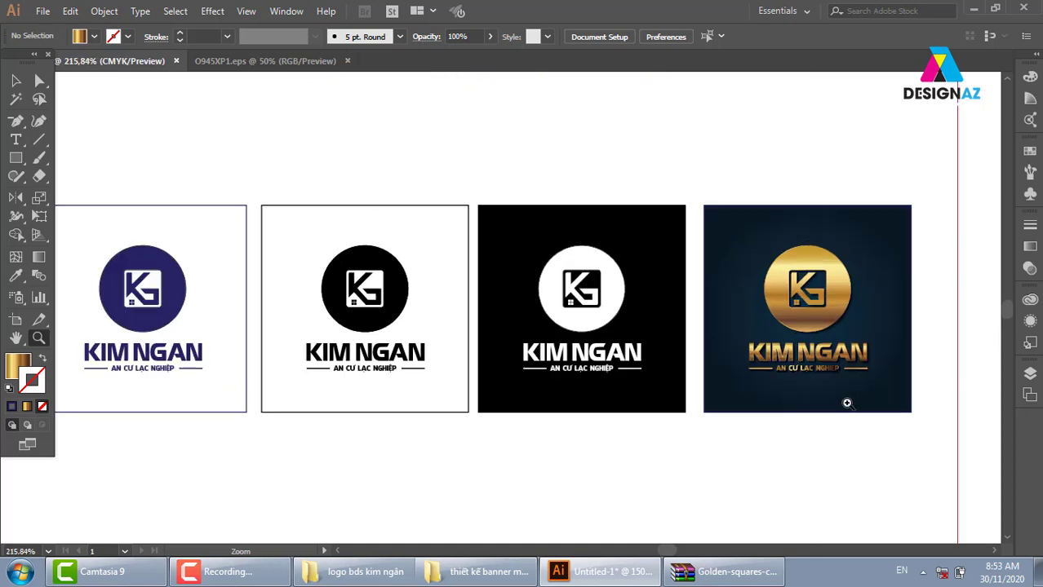
mouse_move(265, 333)
left_mouse_down()
mouse_move(498, 332)
mouse_move(501, 347)
left_mouse_up()
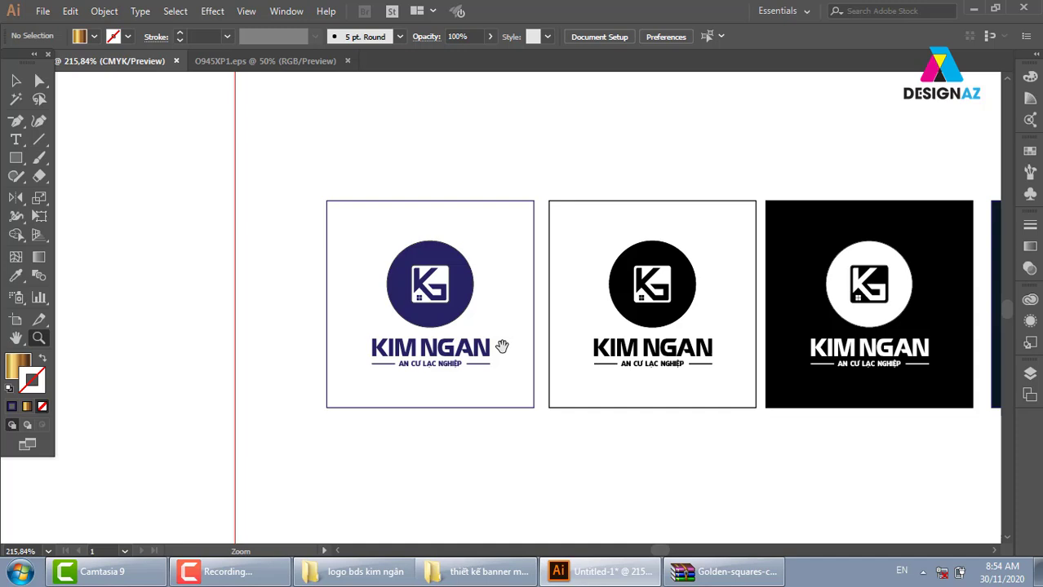
left_click_drag(309, 180, 561, 438)
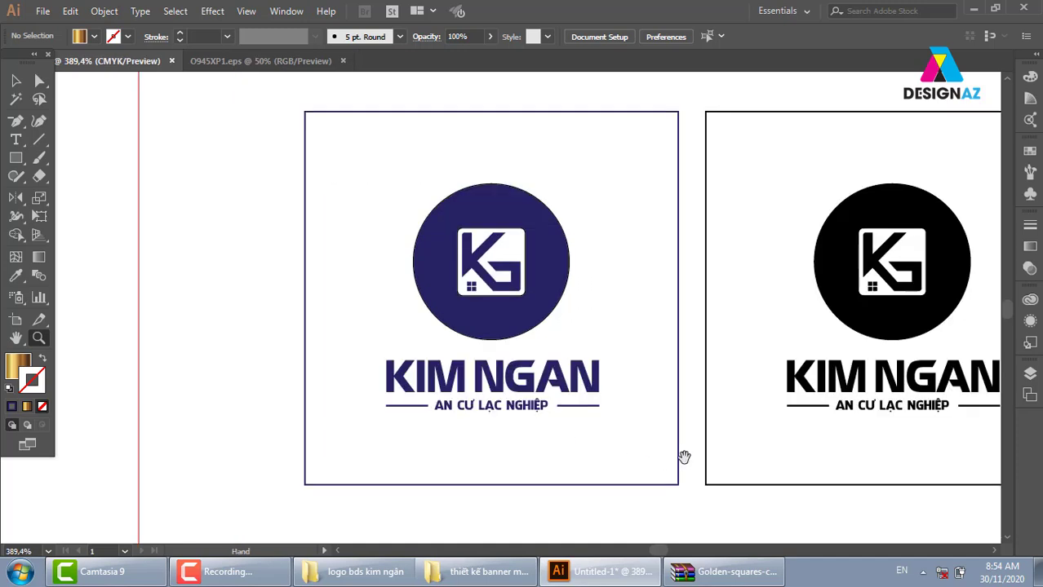
left_click_drag(684, 457, 588, 456)
key("ctrl+minus")
key("ctrl+minus")
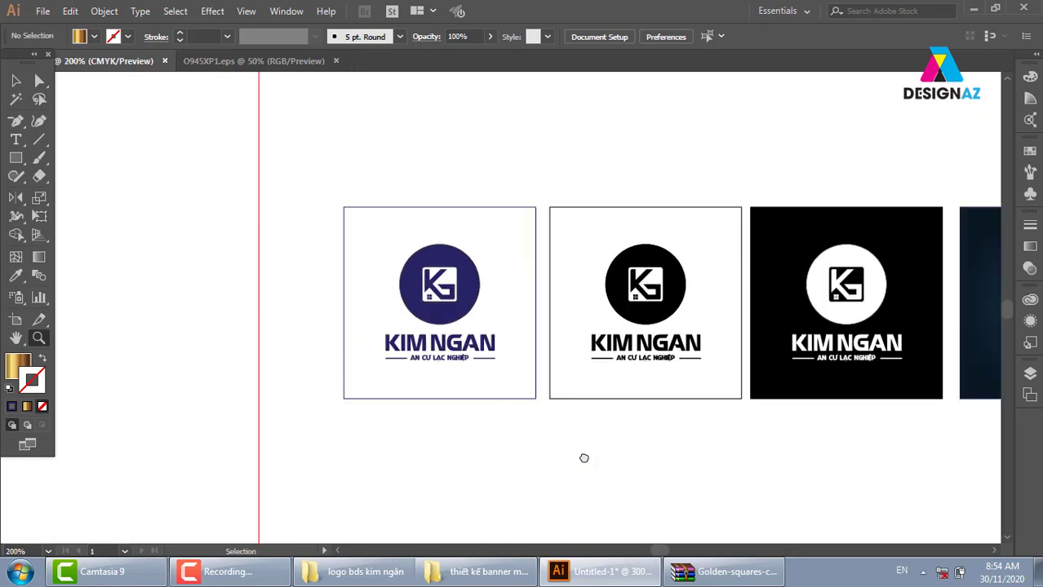
key("ctrl+minus")
key("ctrl+minus")
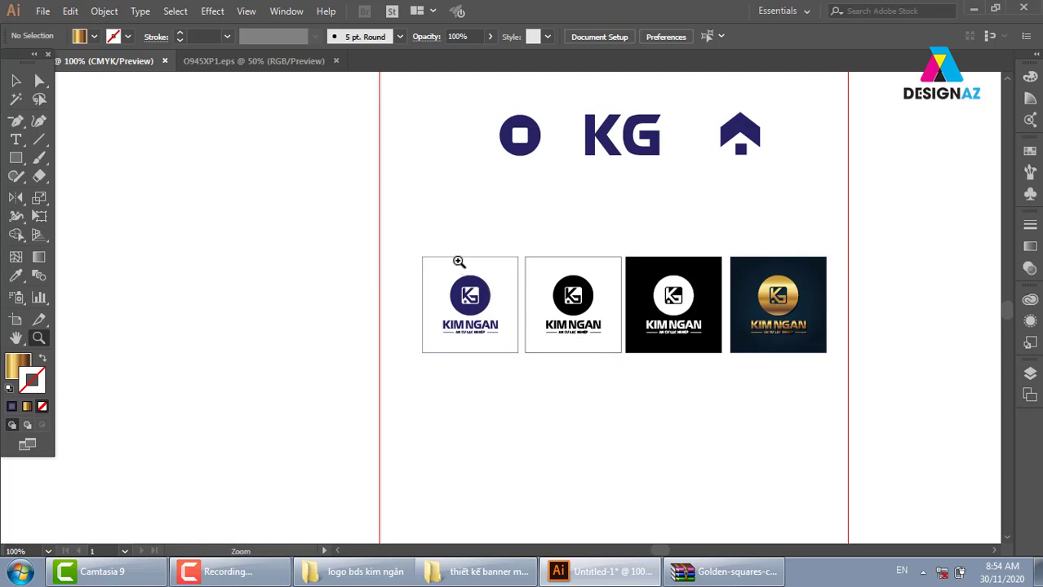
left_click_drag(411, 241, 524, 278)
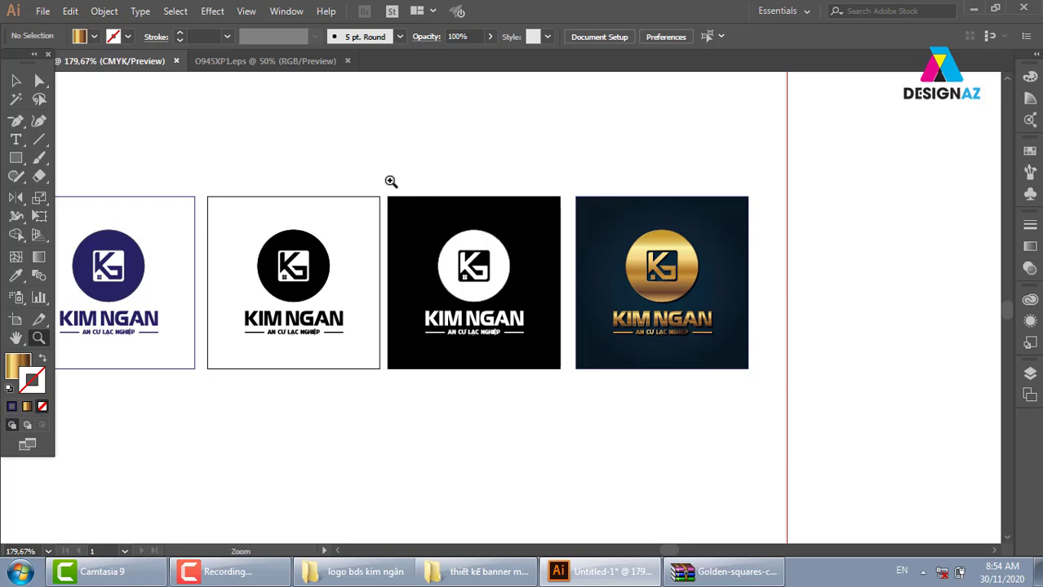
mouse_move(387, 183)
left_mouse_down()
mouse_move(785, 368)
mouse_move(767, 377)
left_mouse_up()
left_click_drag(824, 440, 855, 425)
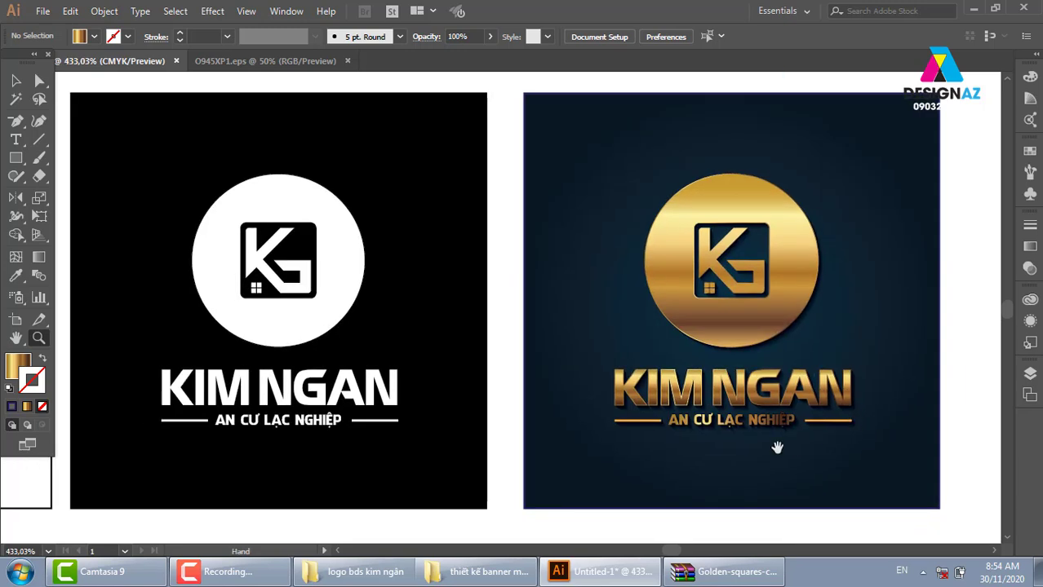
Step: Nudge the view of the white-on-black and gold logo boards and pick the Selection tool
left_click_drag(775, 448, 779, 448)
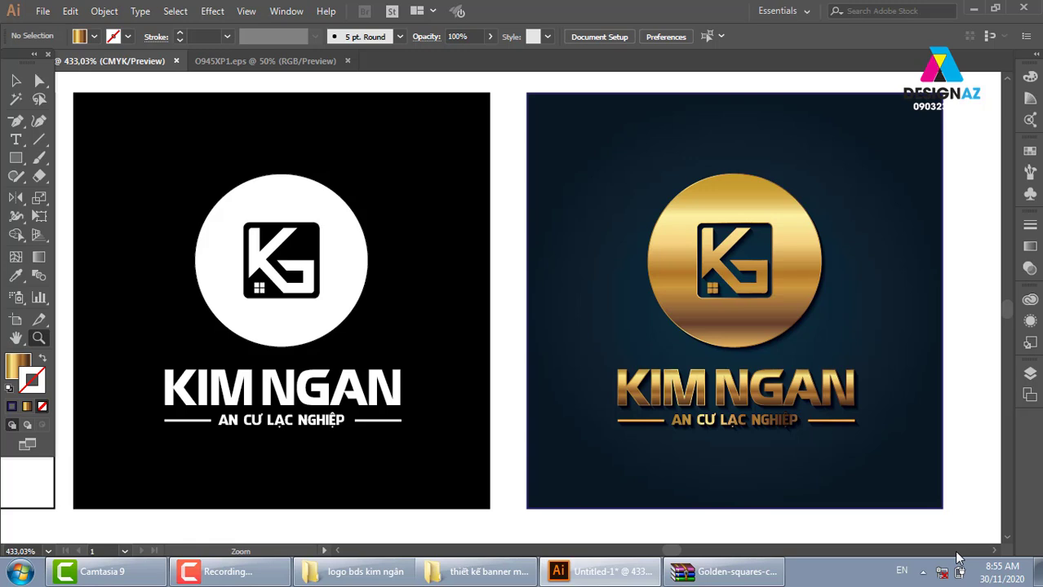
left_click(15, 80)
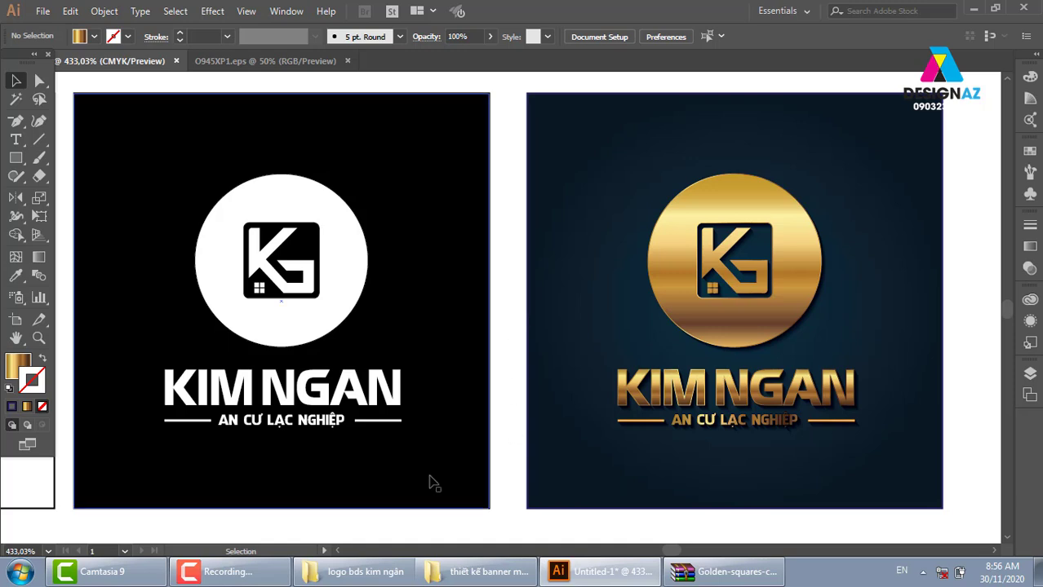
left_click(273, 574)
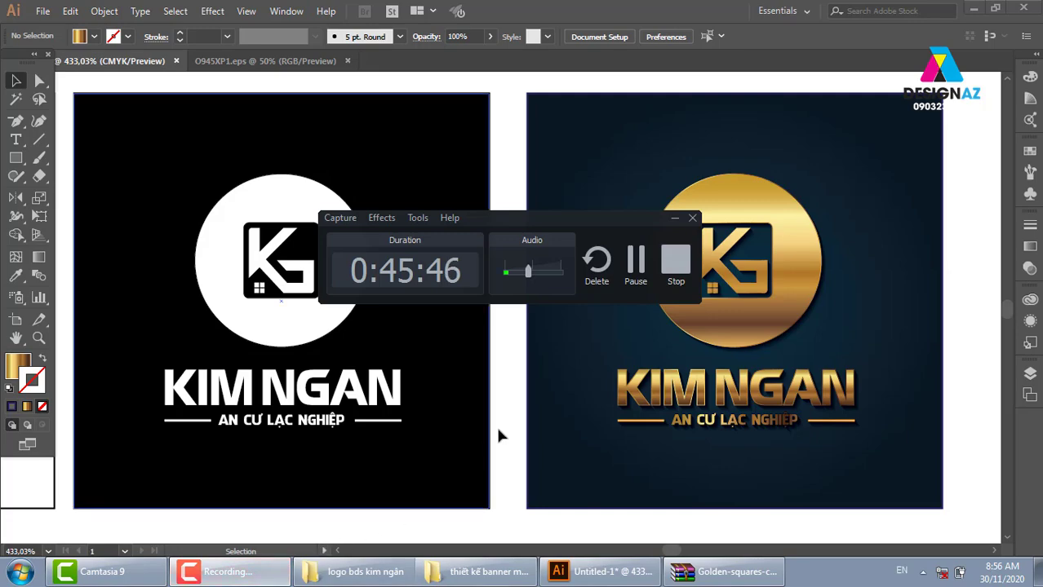